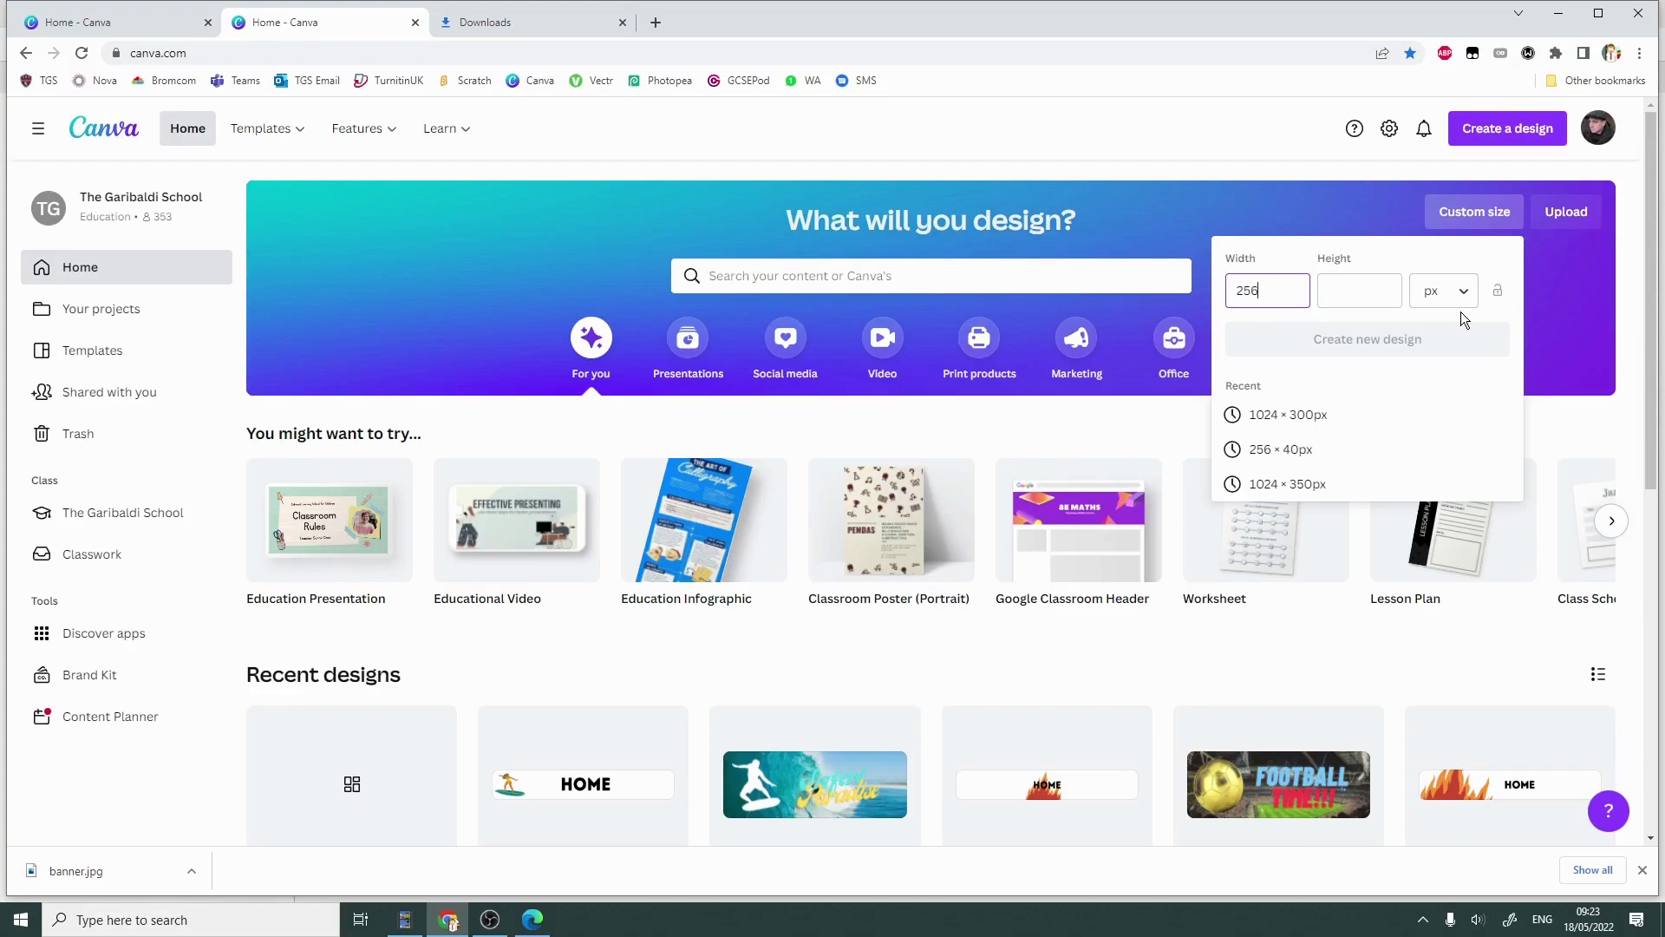
# Create a new custom-size design 256 px wide and 40 px high.
pyautogui.click(1429, 291)
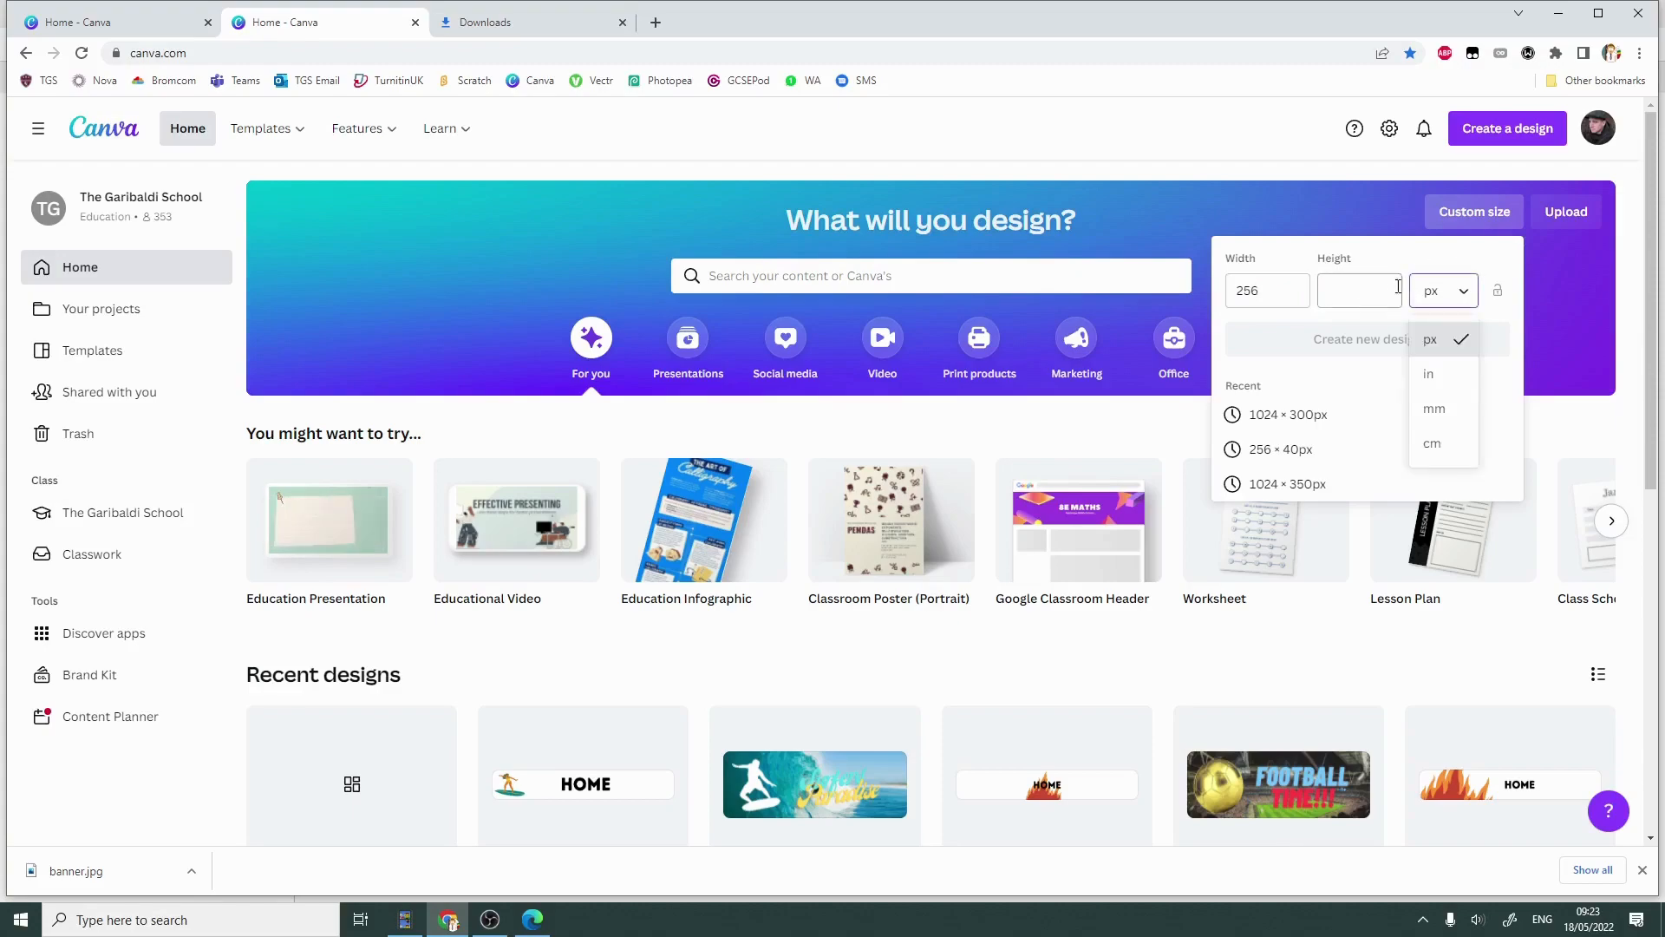
pyautogui.click(1429, 291)
pyautogui.click(1383, 292)
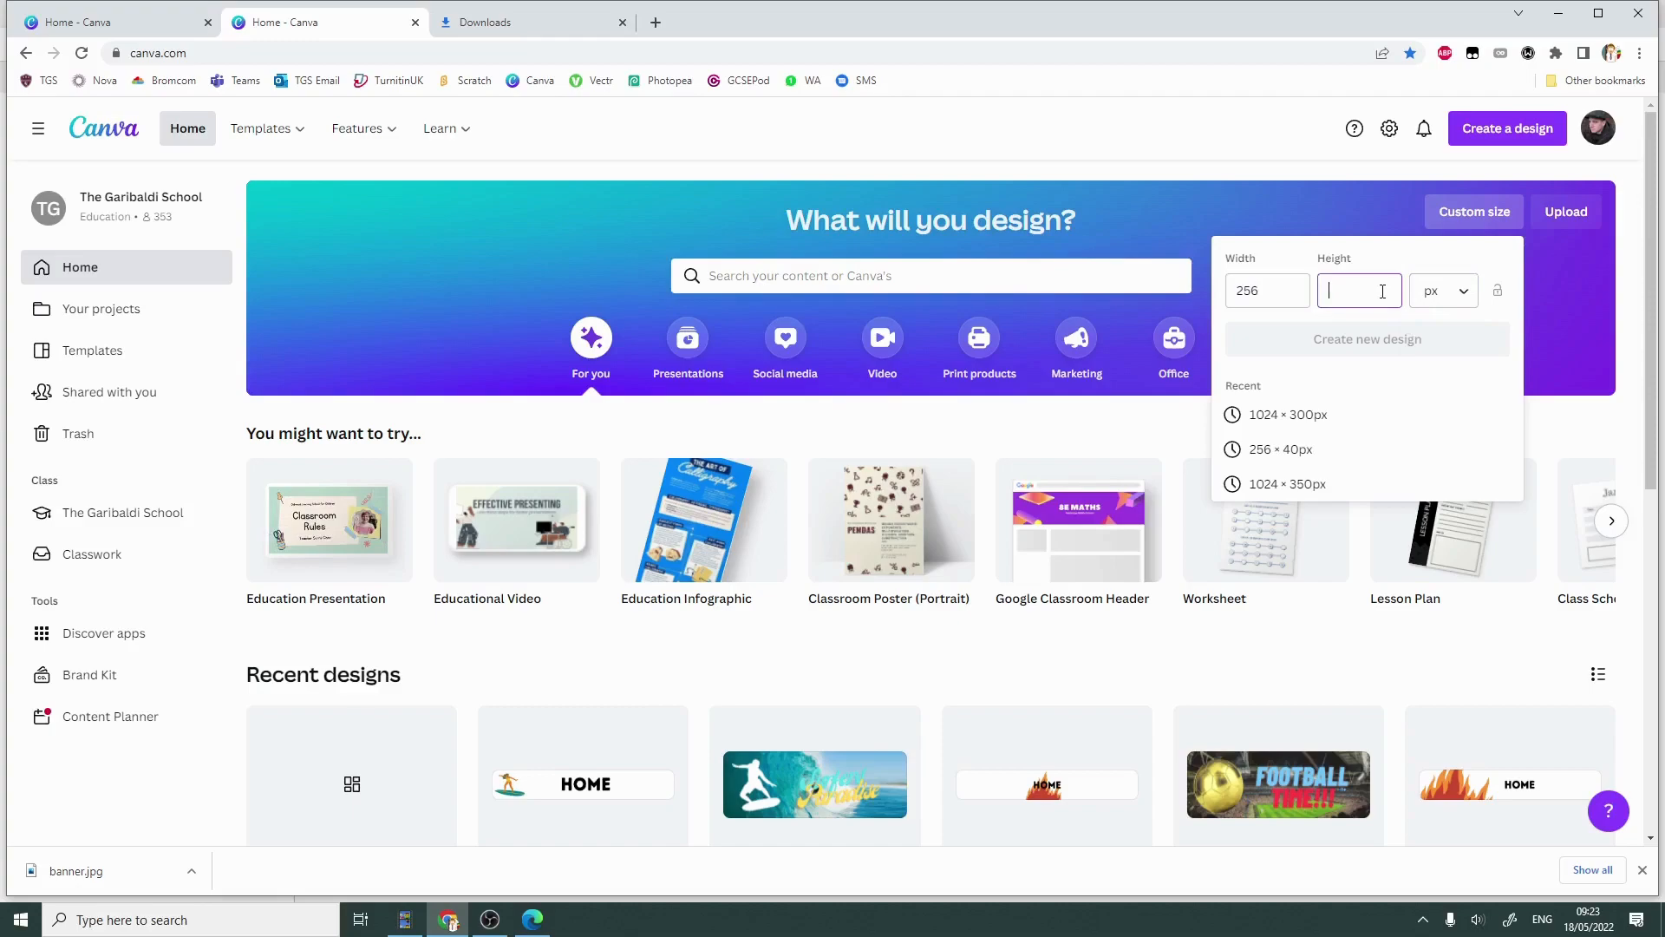
pyautogui.write('40')
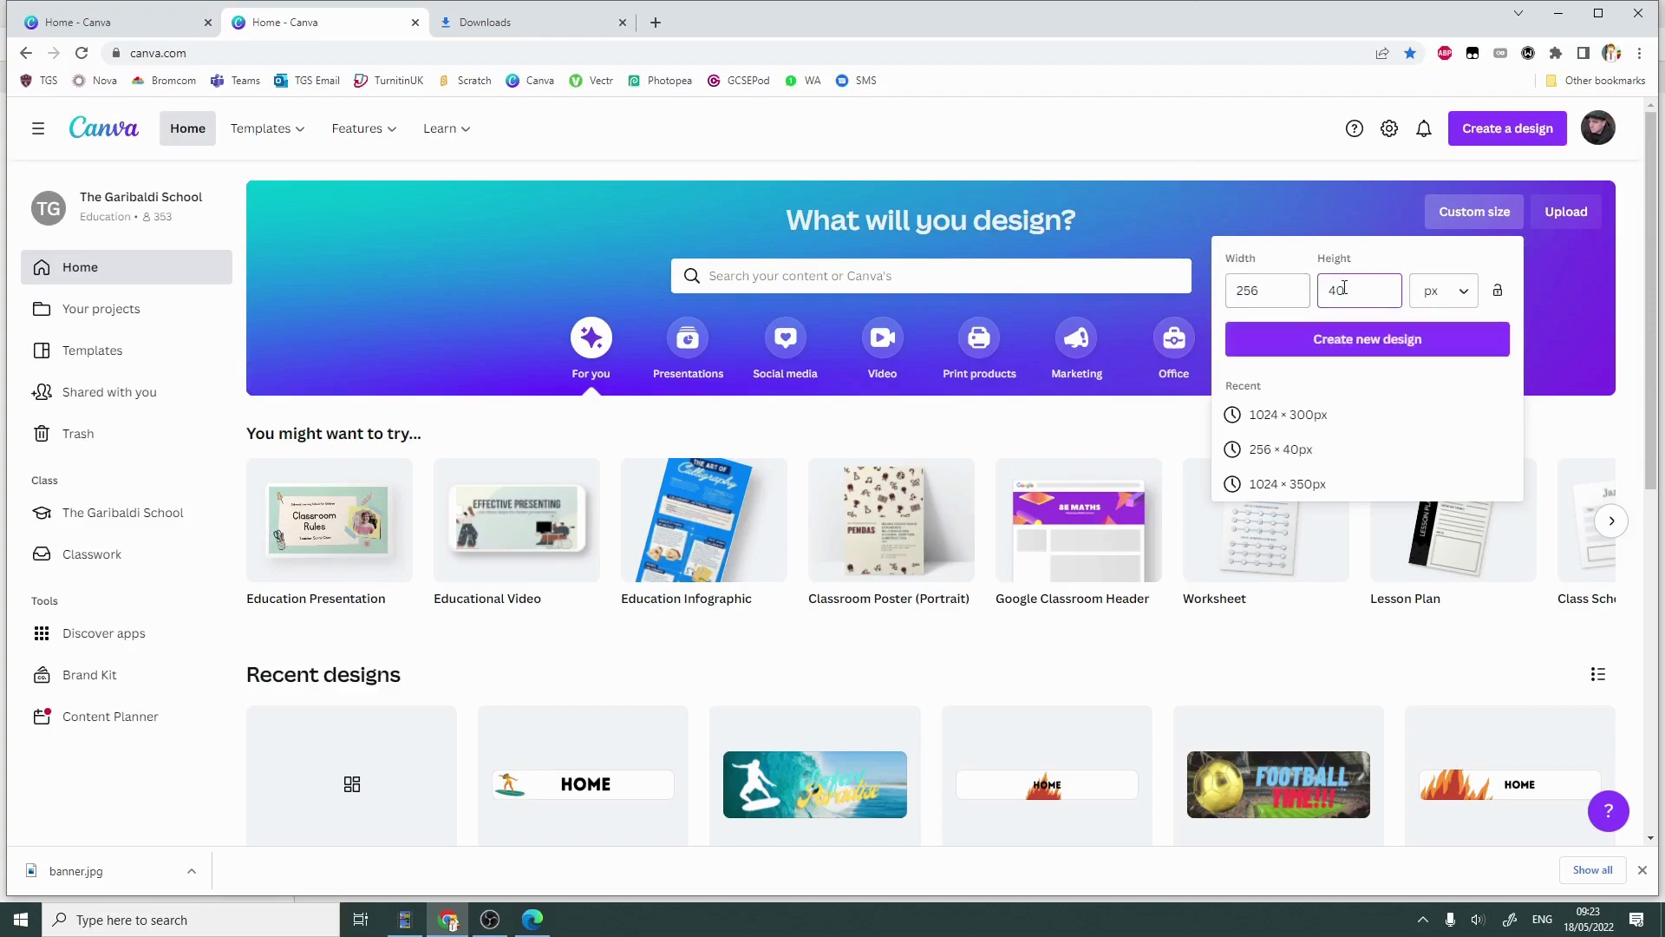
pyautogui.click(1369, 344)
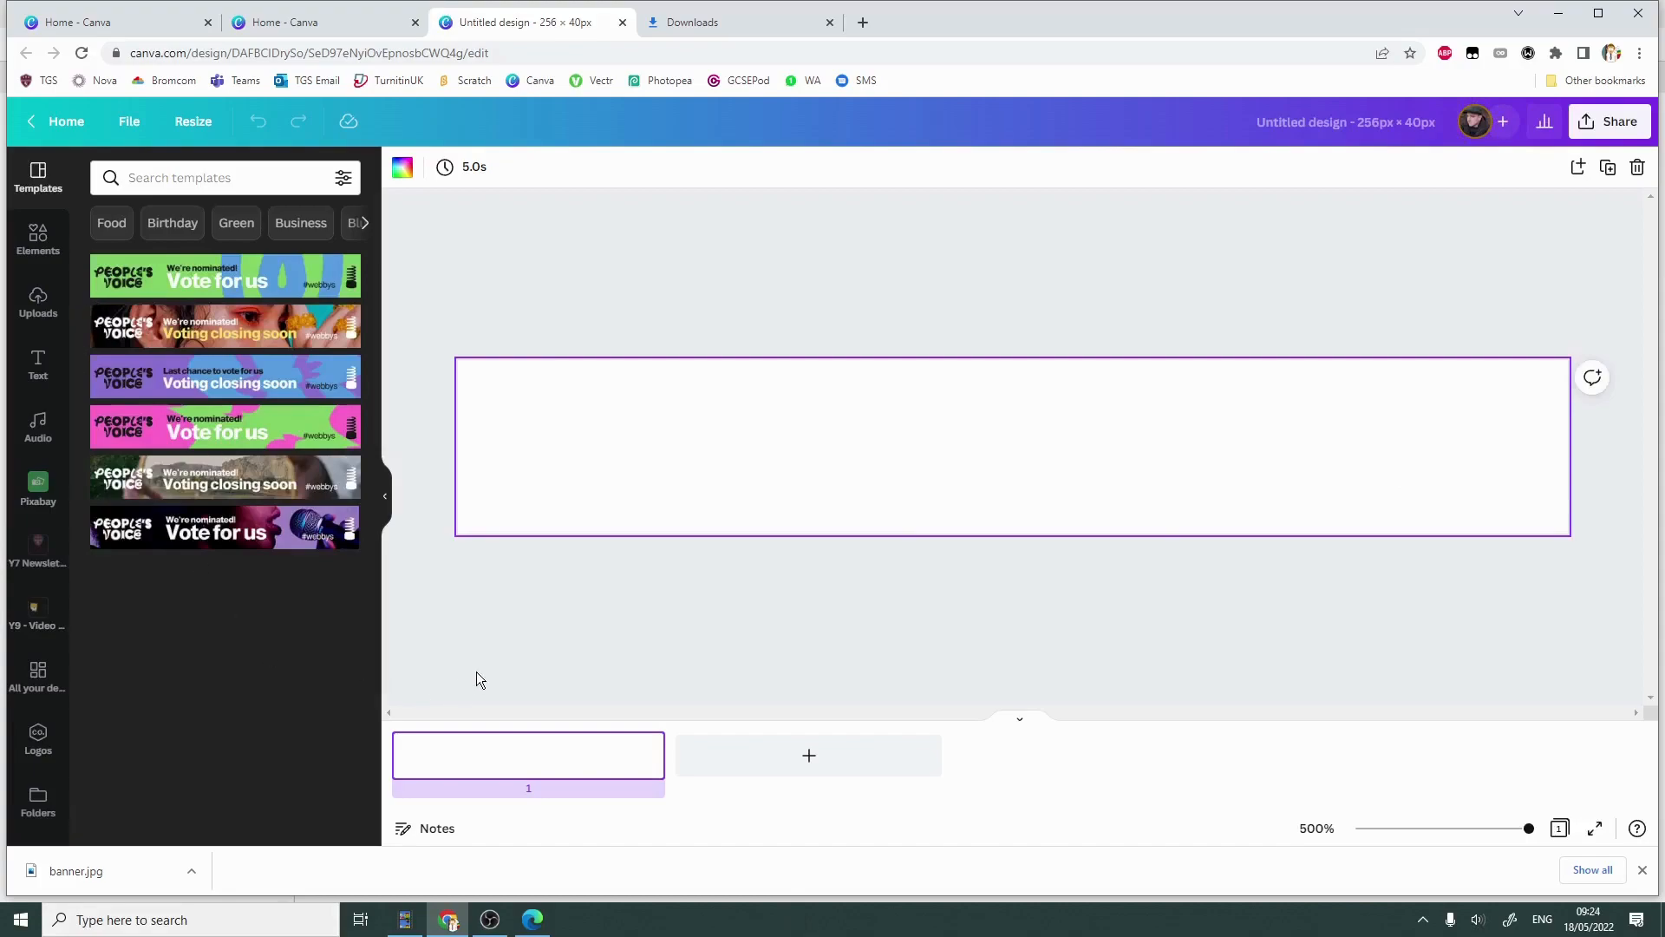
# Find square elements and add the teal pill shape with a black outline to the blank design.
pyautogui.click(36, 238)
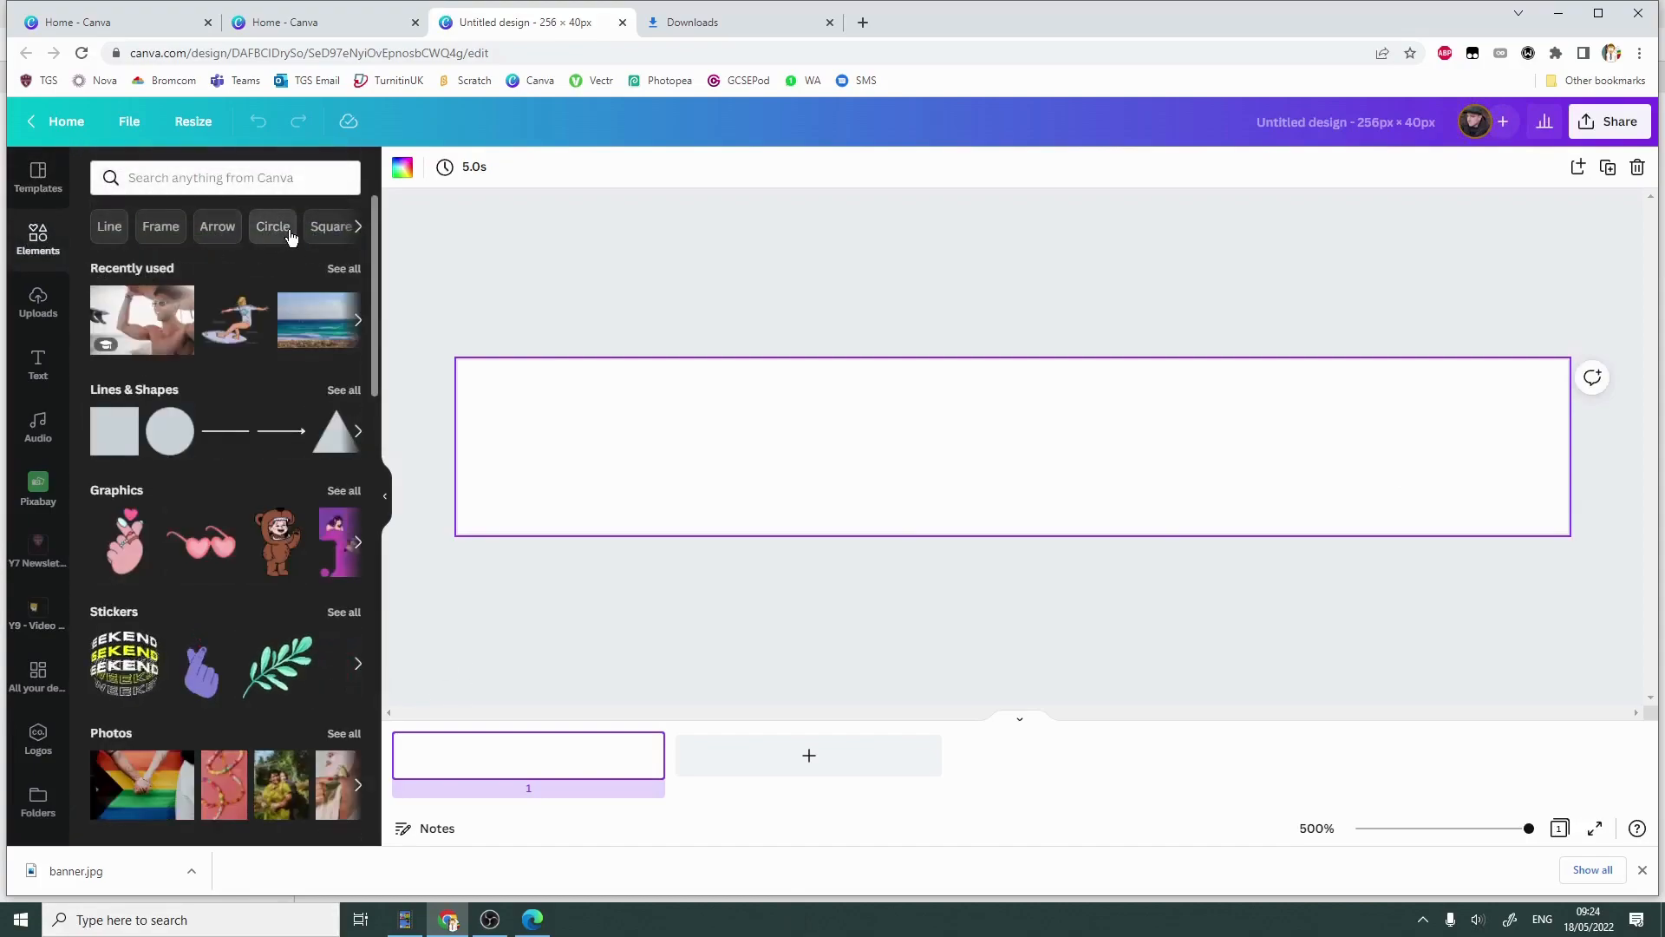
pyautogui.click(326, 230)
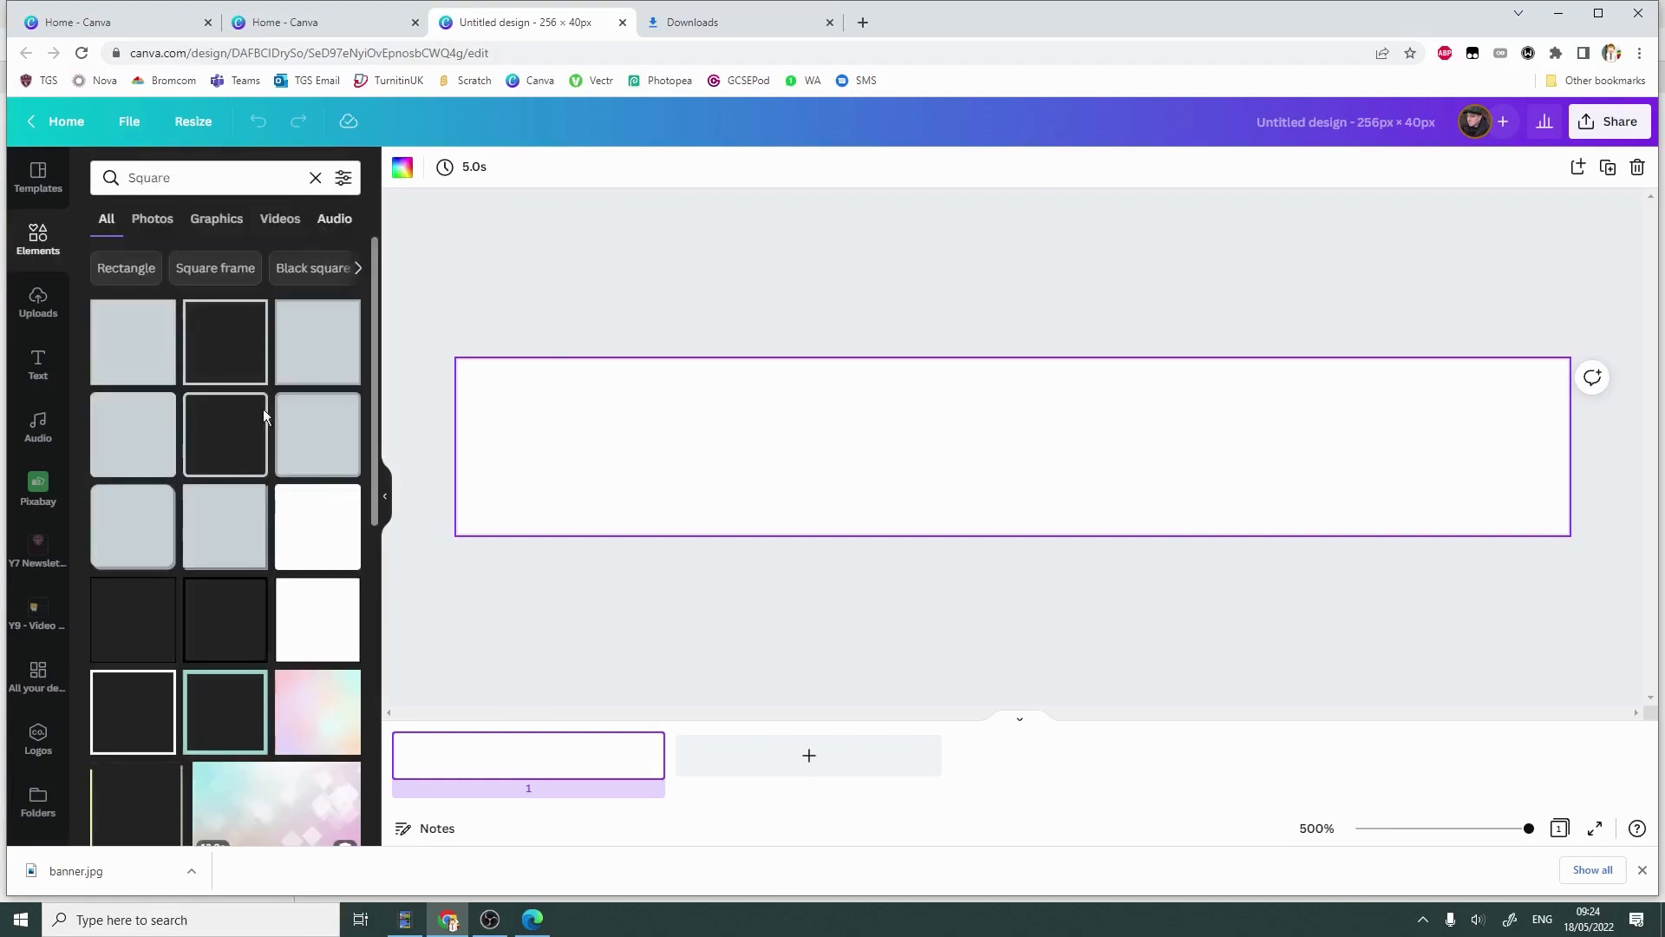
pyautogui.scroll(-1, 213, 500)
pyautogui.scroll(-4, 213, 500)
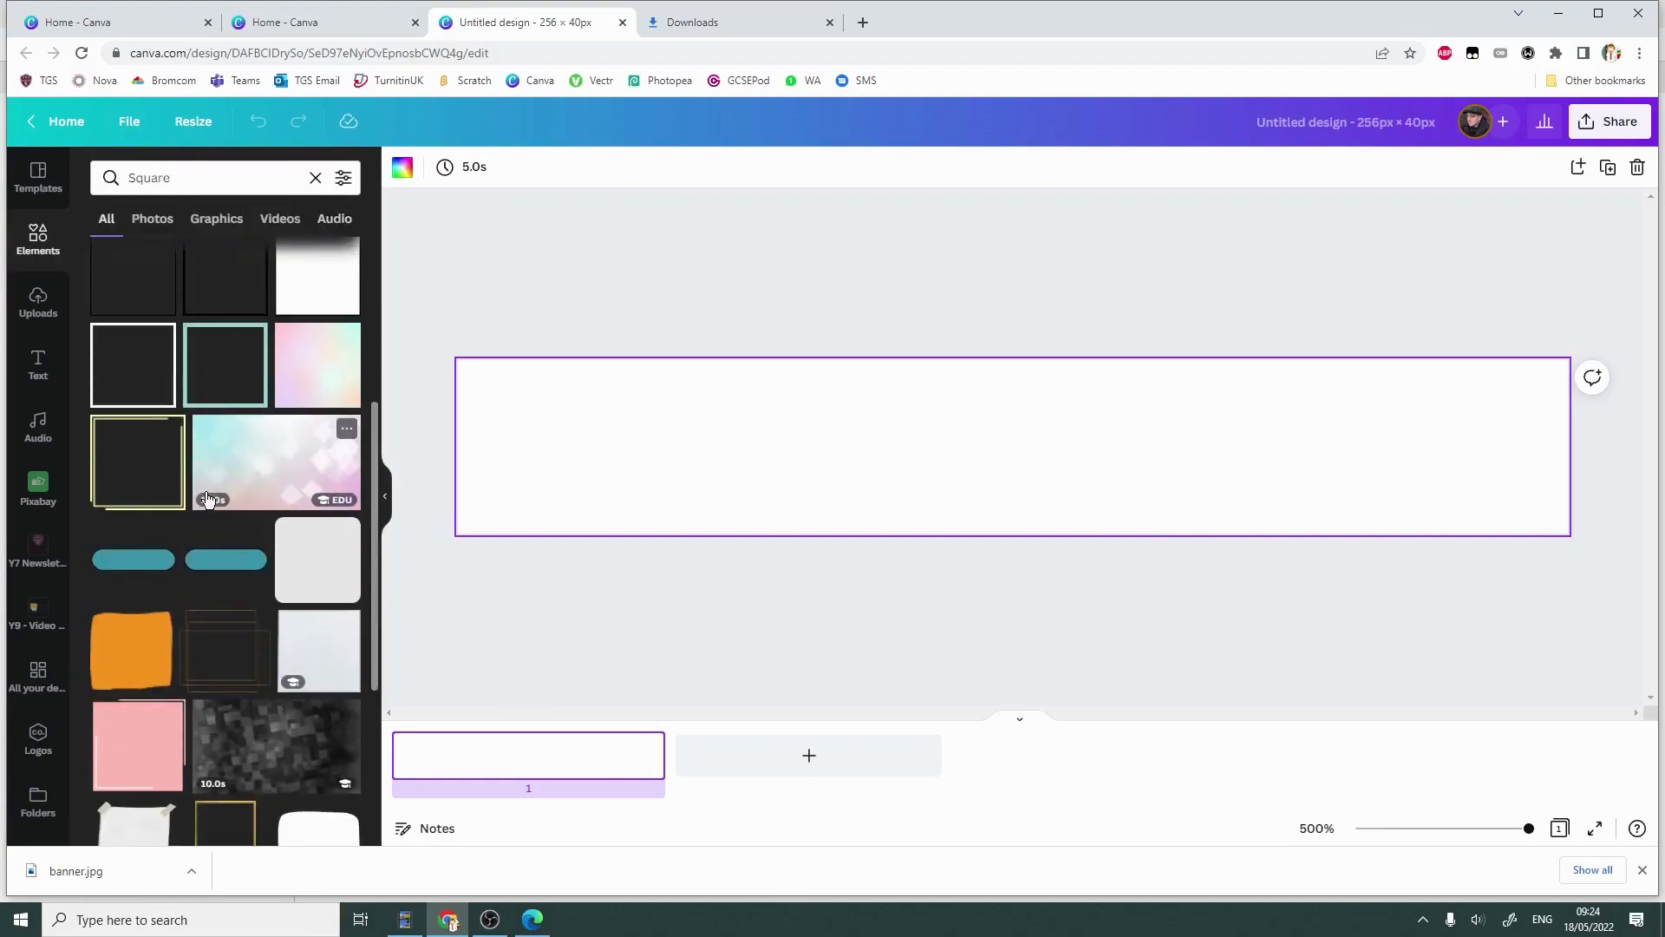
pyautogui.click(132, 566)
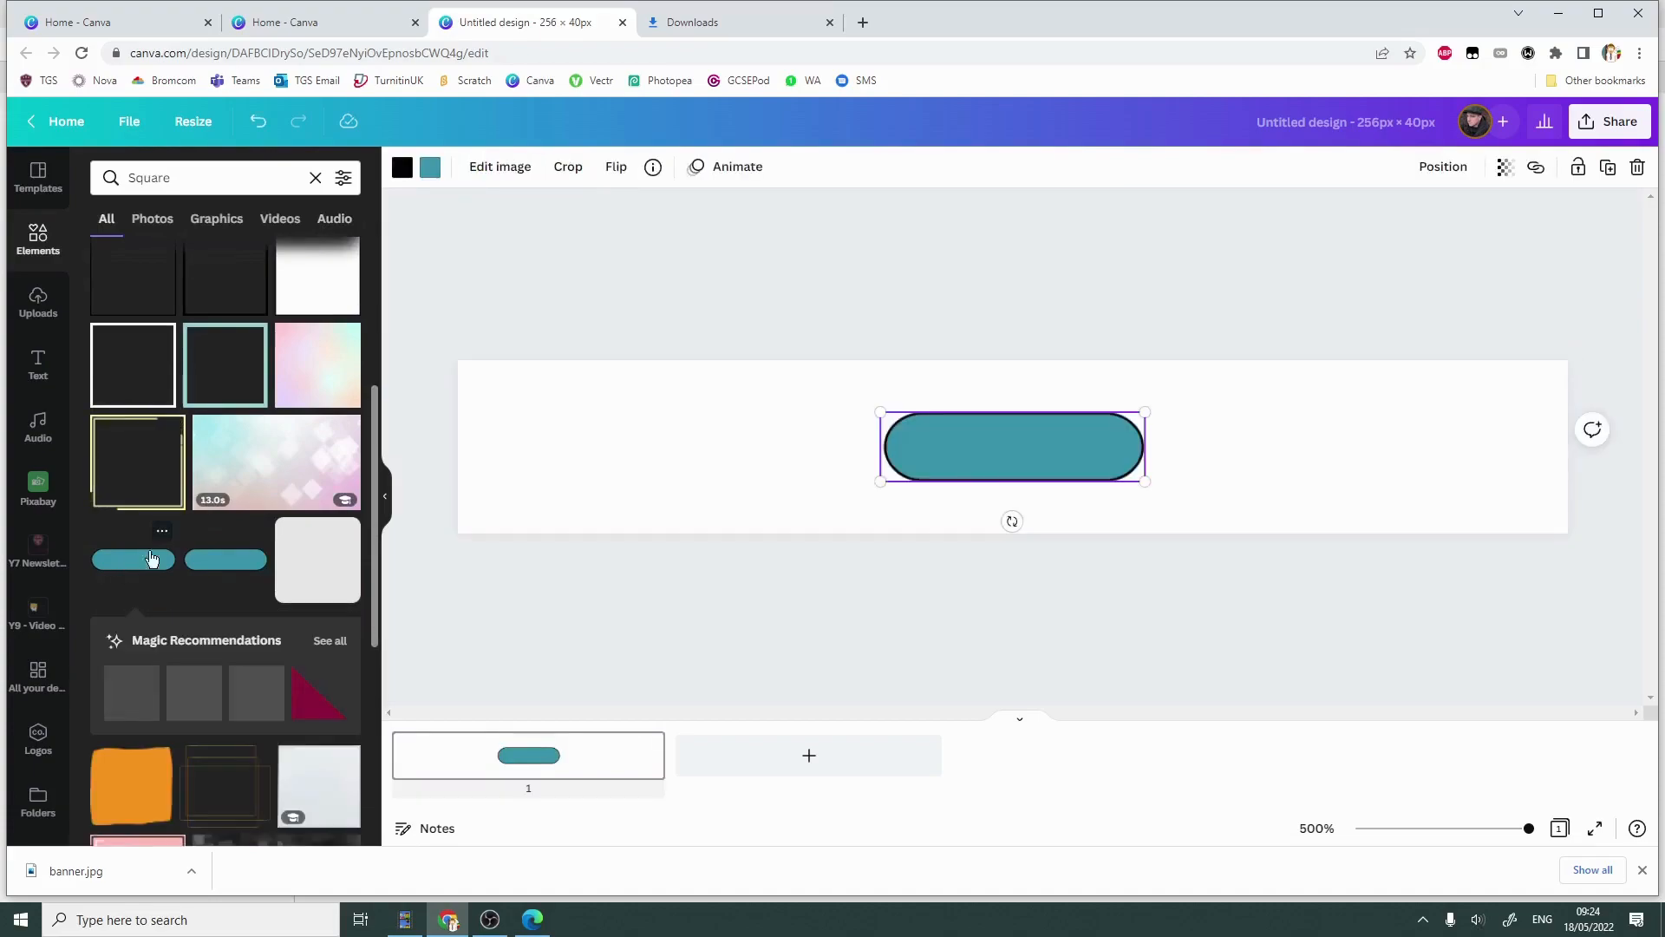
# Try to enlarge the teal pill to fill the whole canvas, and delete it from the design.
pyautogui.moveTo(880, 409); pyautogui.dragTo(669, 398)
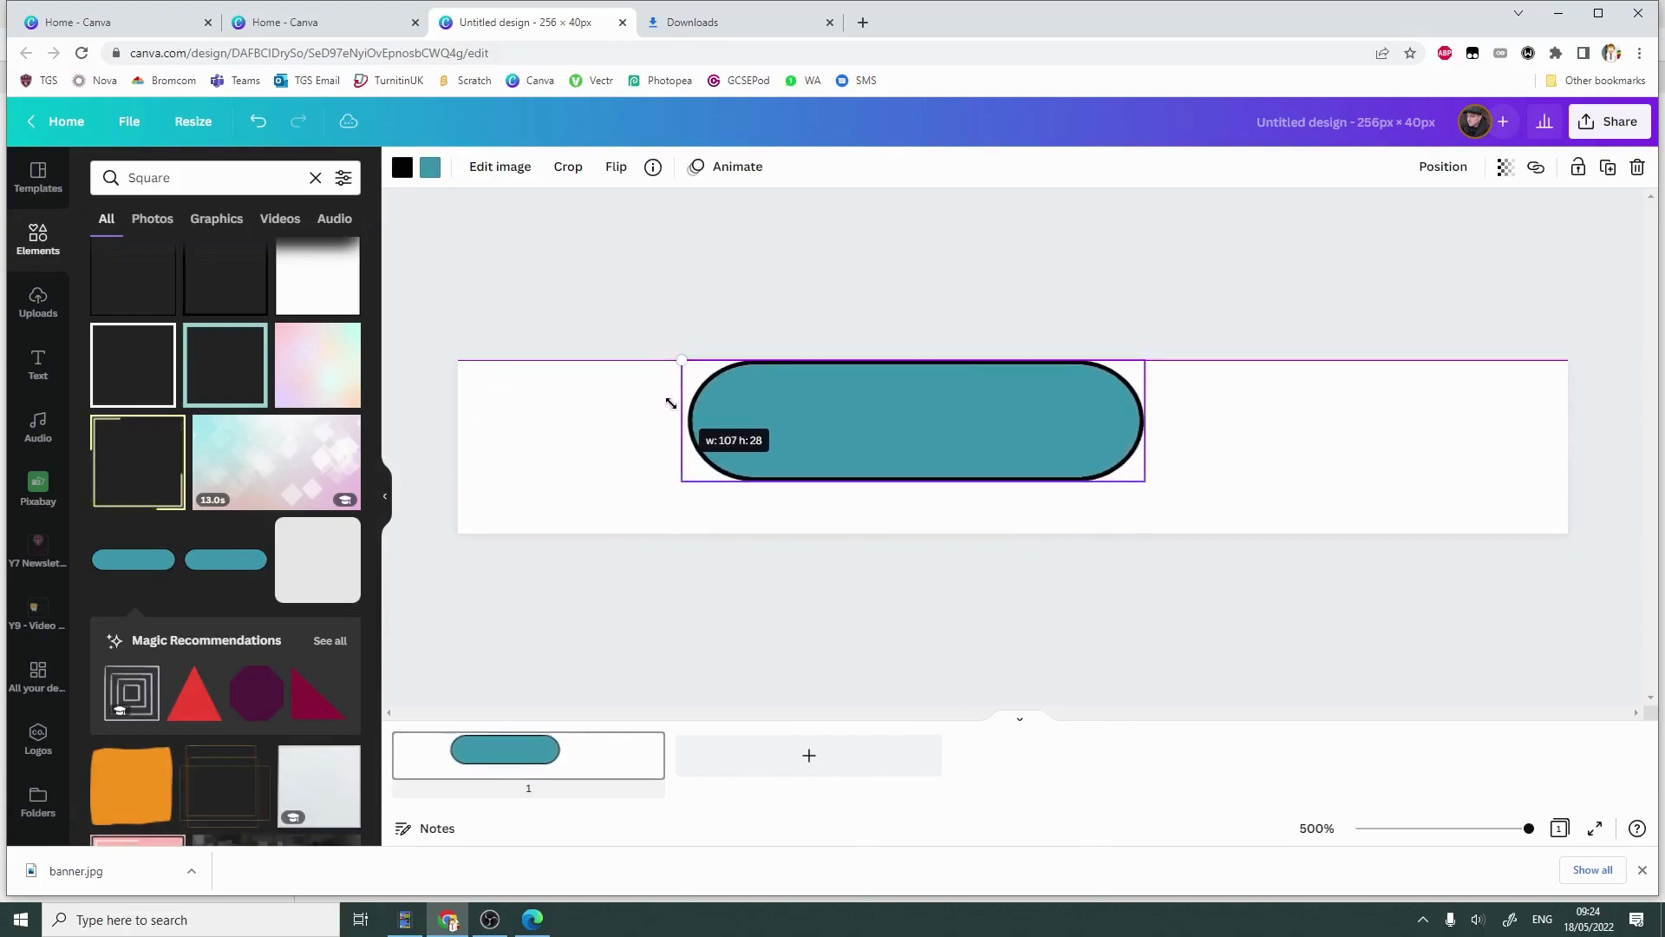
pyautogui.moveTo(675, 478); pyautogui.dragTo(483, 533)
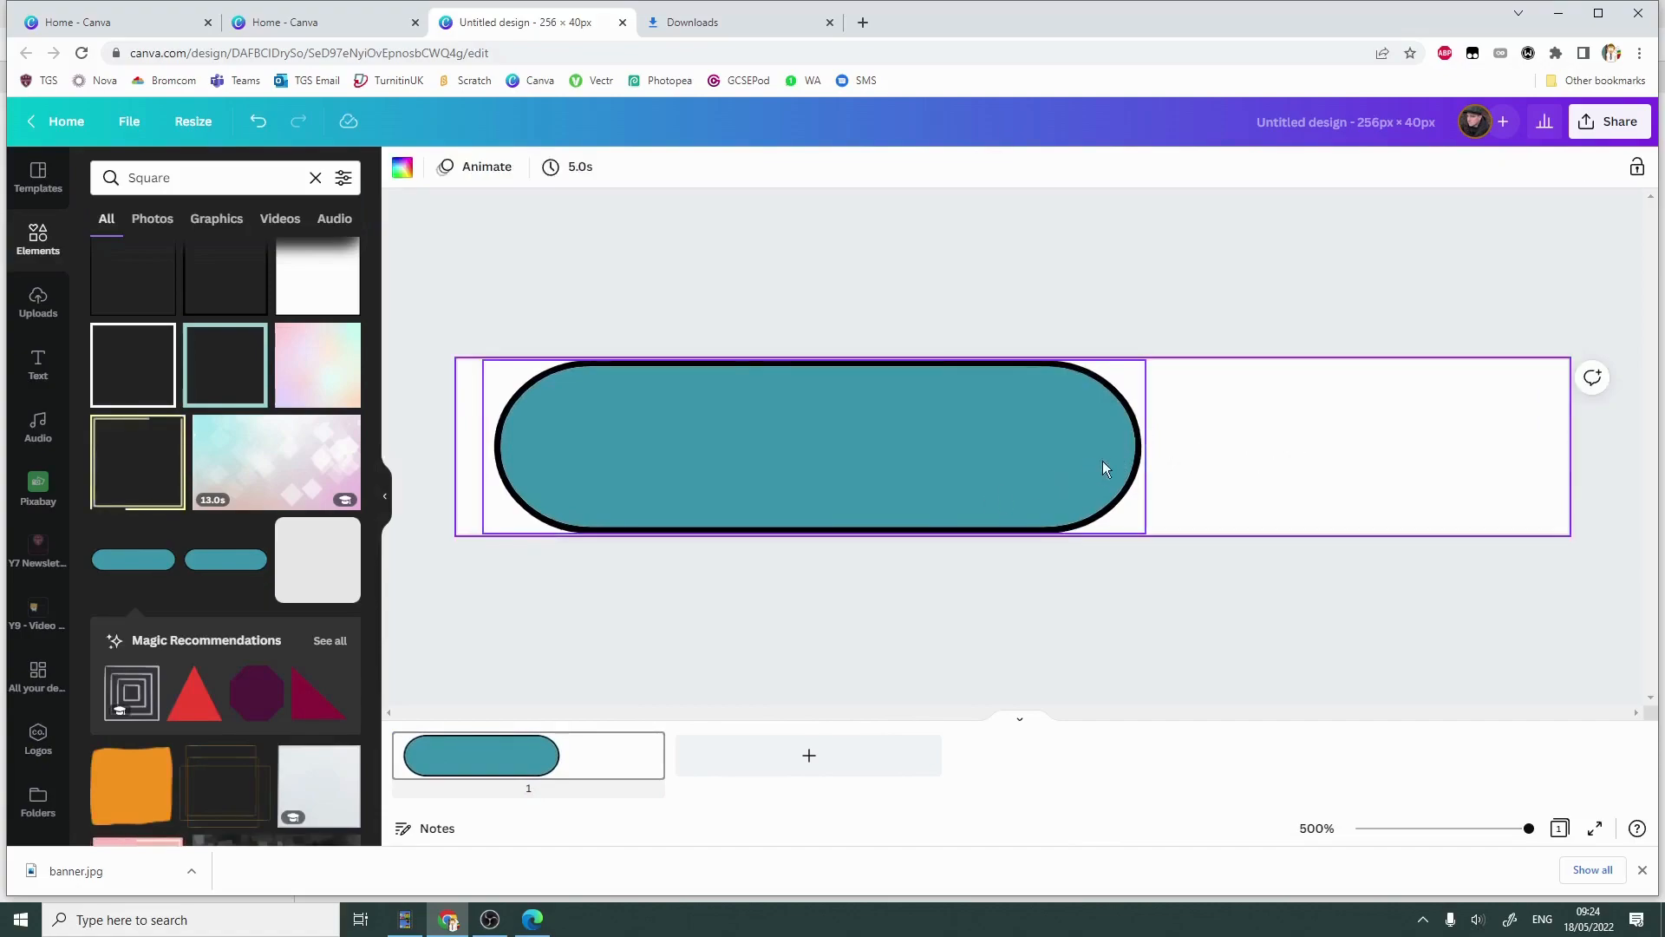
pyautogui.moveTo(1145, 532); pyautogui.dragTo(1584, 592)
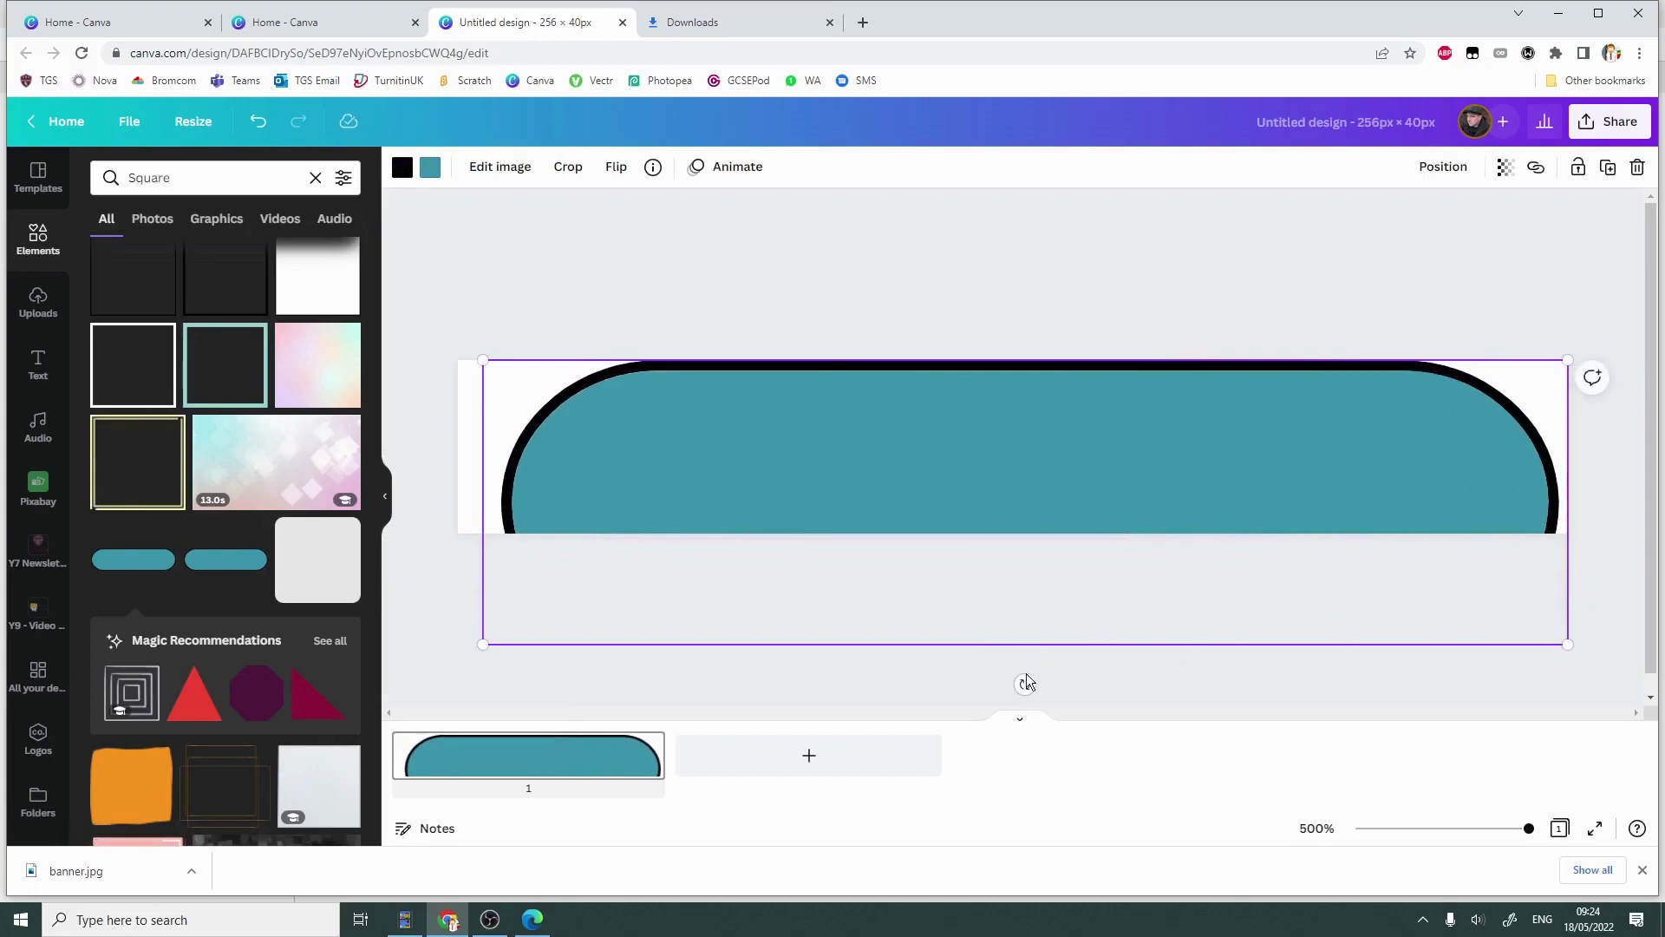
pyautogui.rightClick(1017, 449)
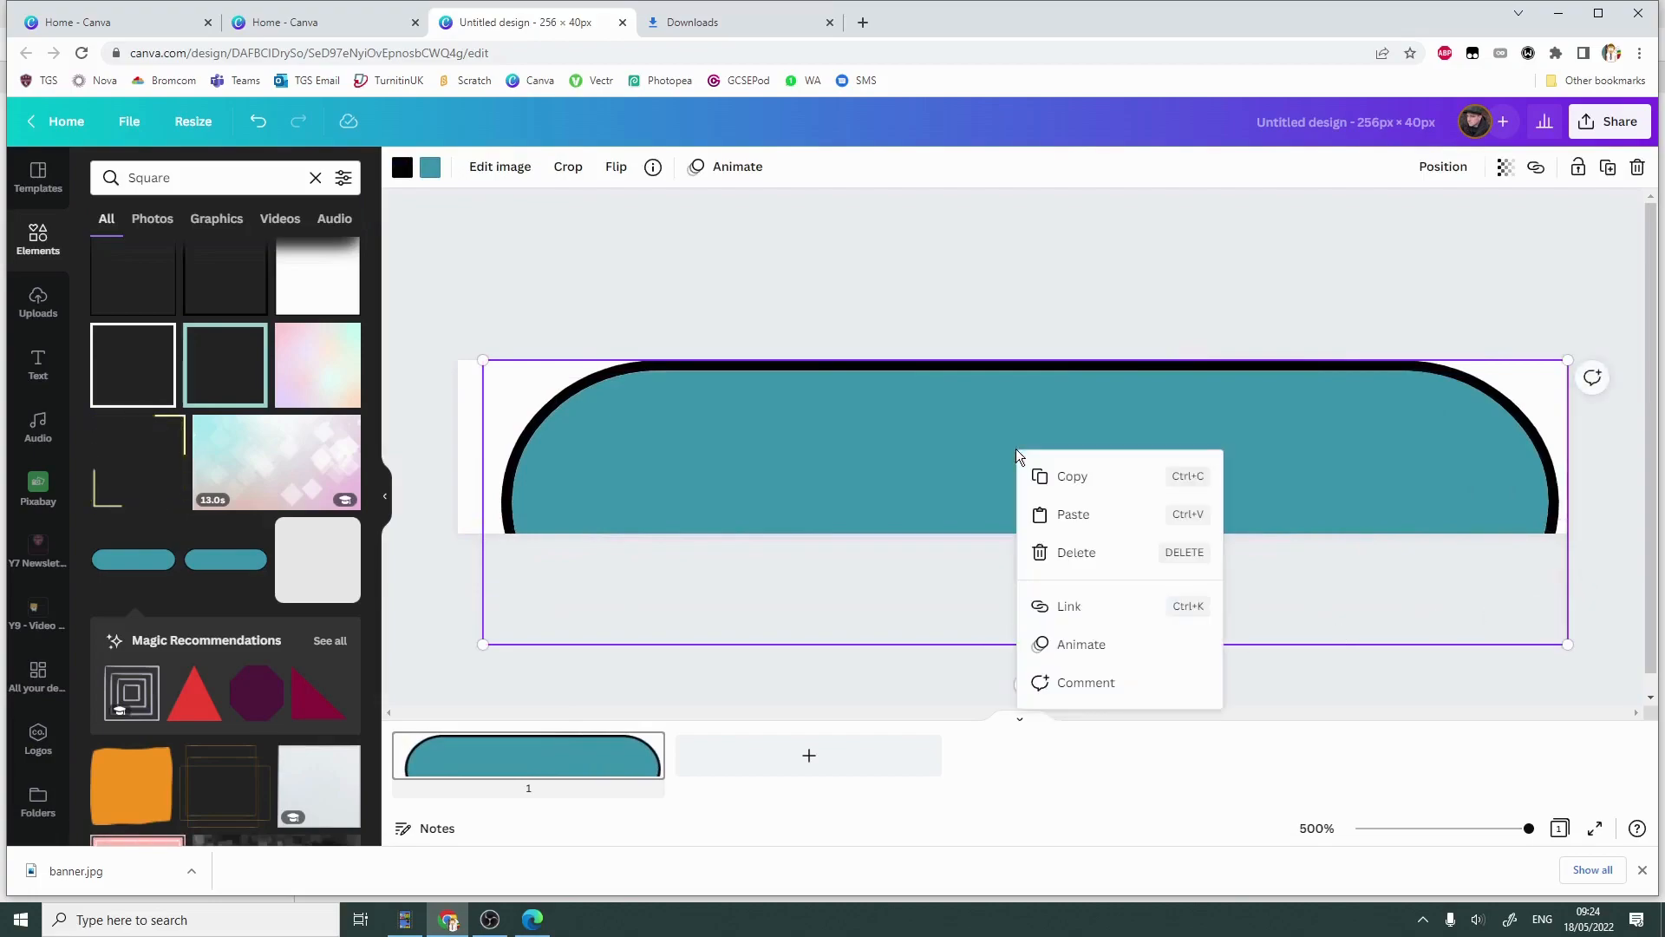
pyautogui.click(950, 420)
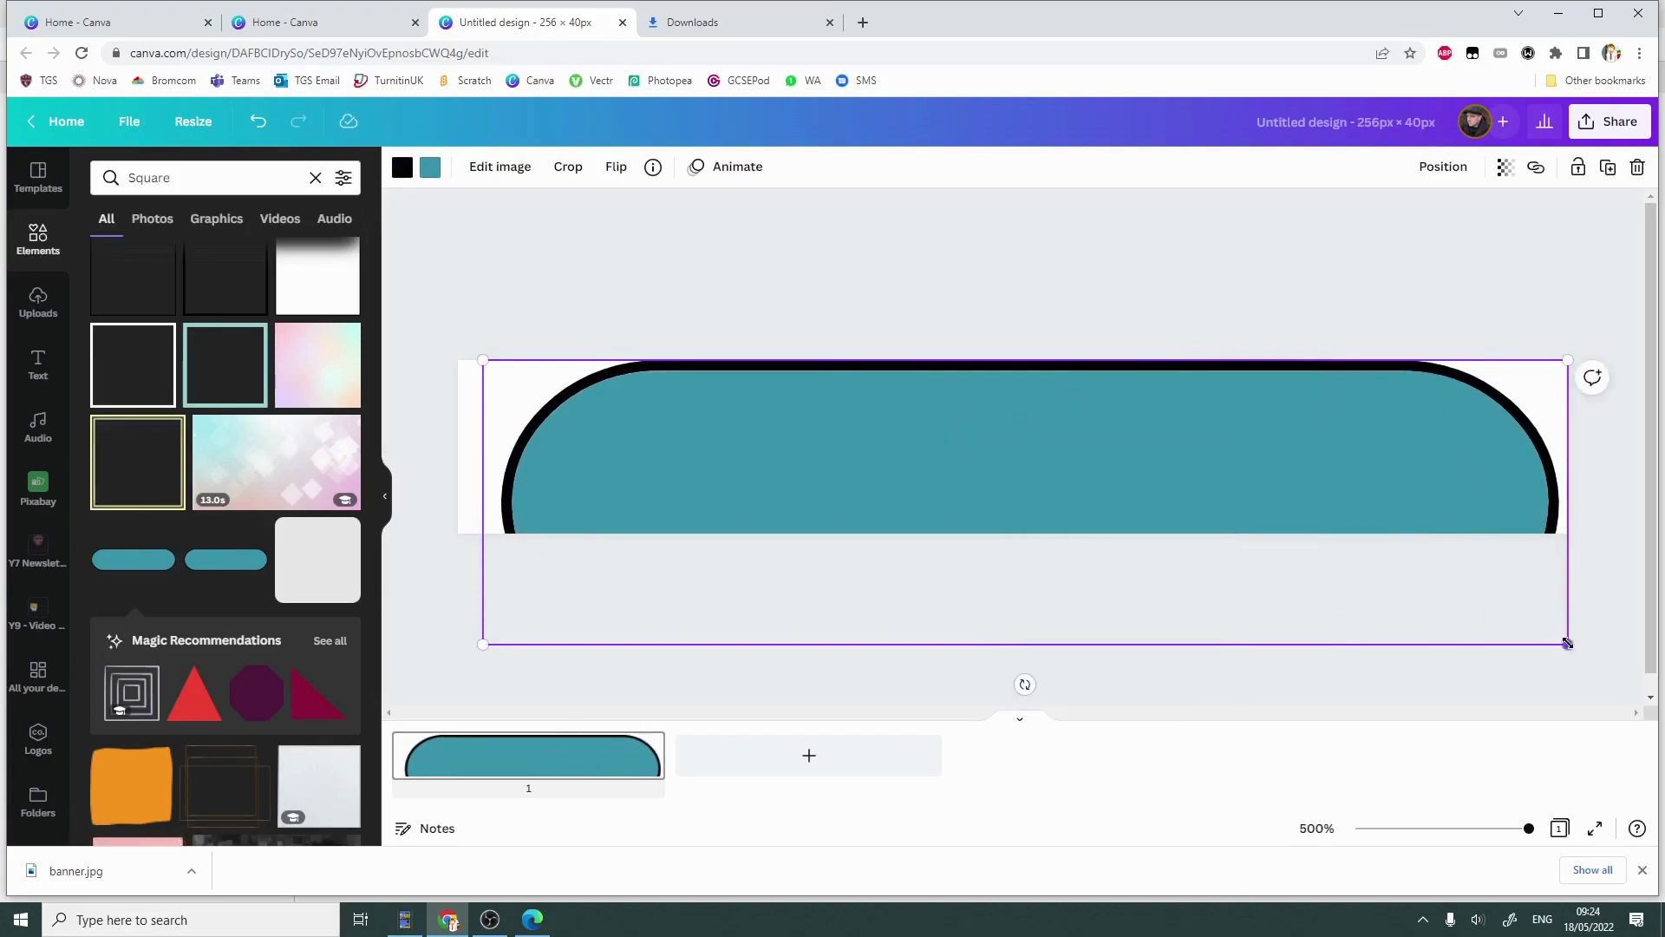
pyautogui.moveTo(1567, 643); pyautogui.dragTo(1112, 456)
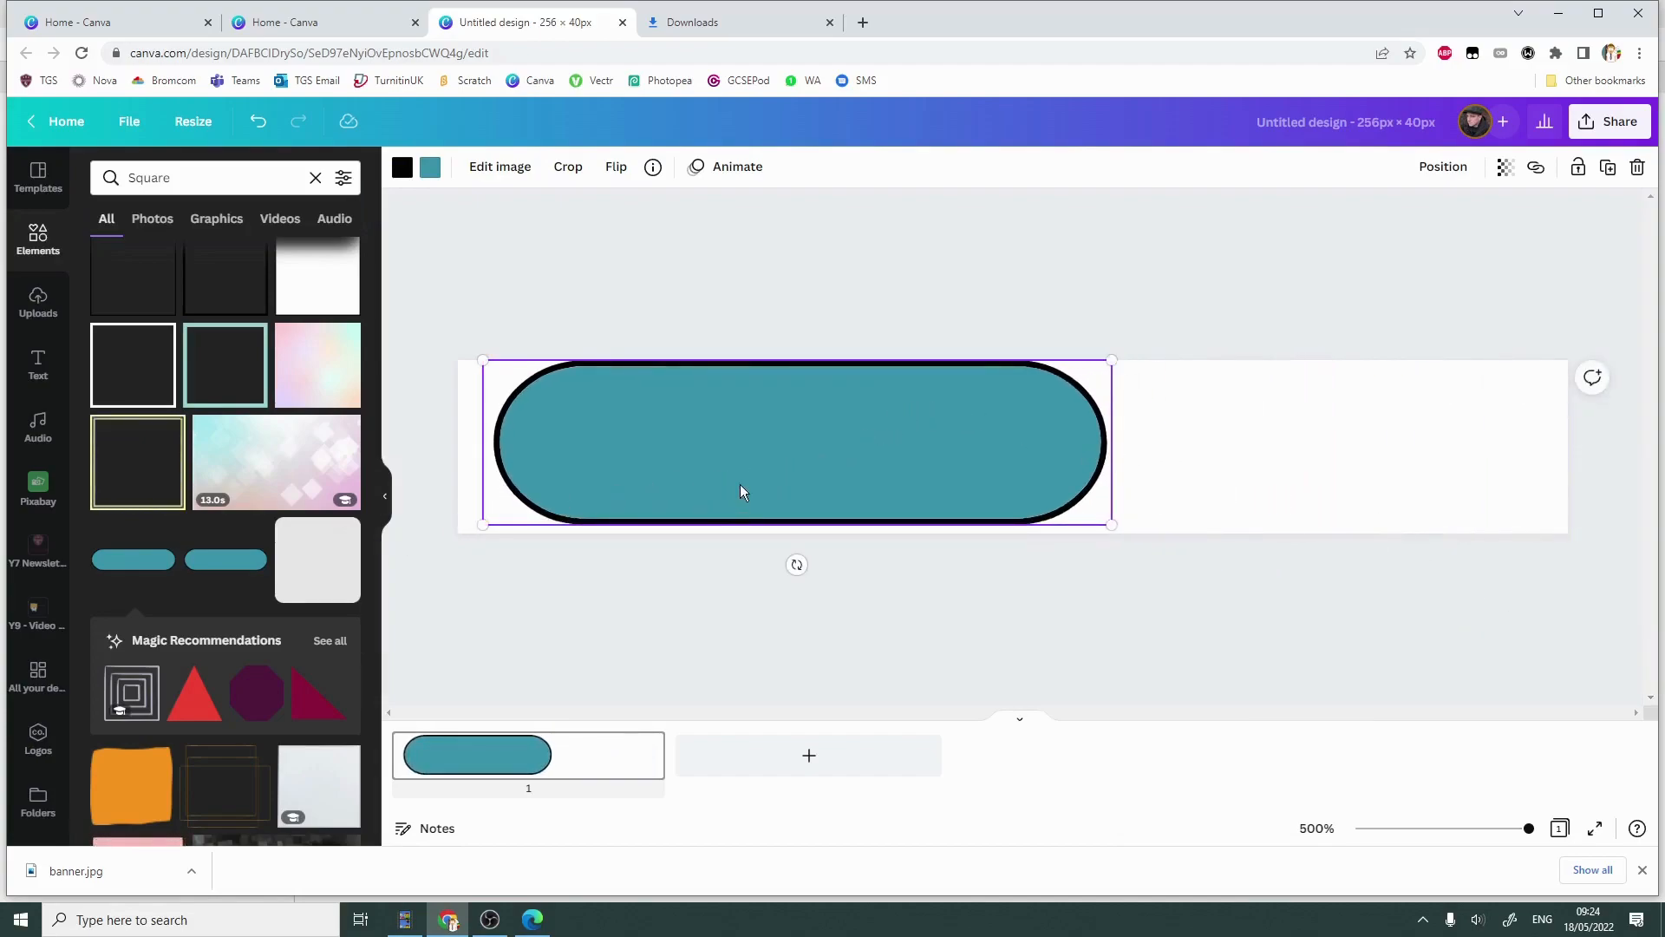
pyautogui.press('Delete')
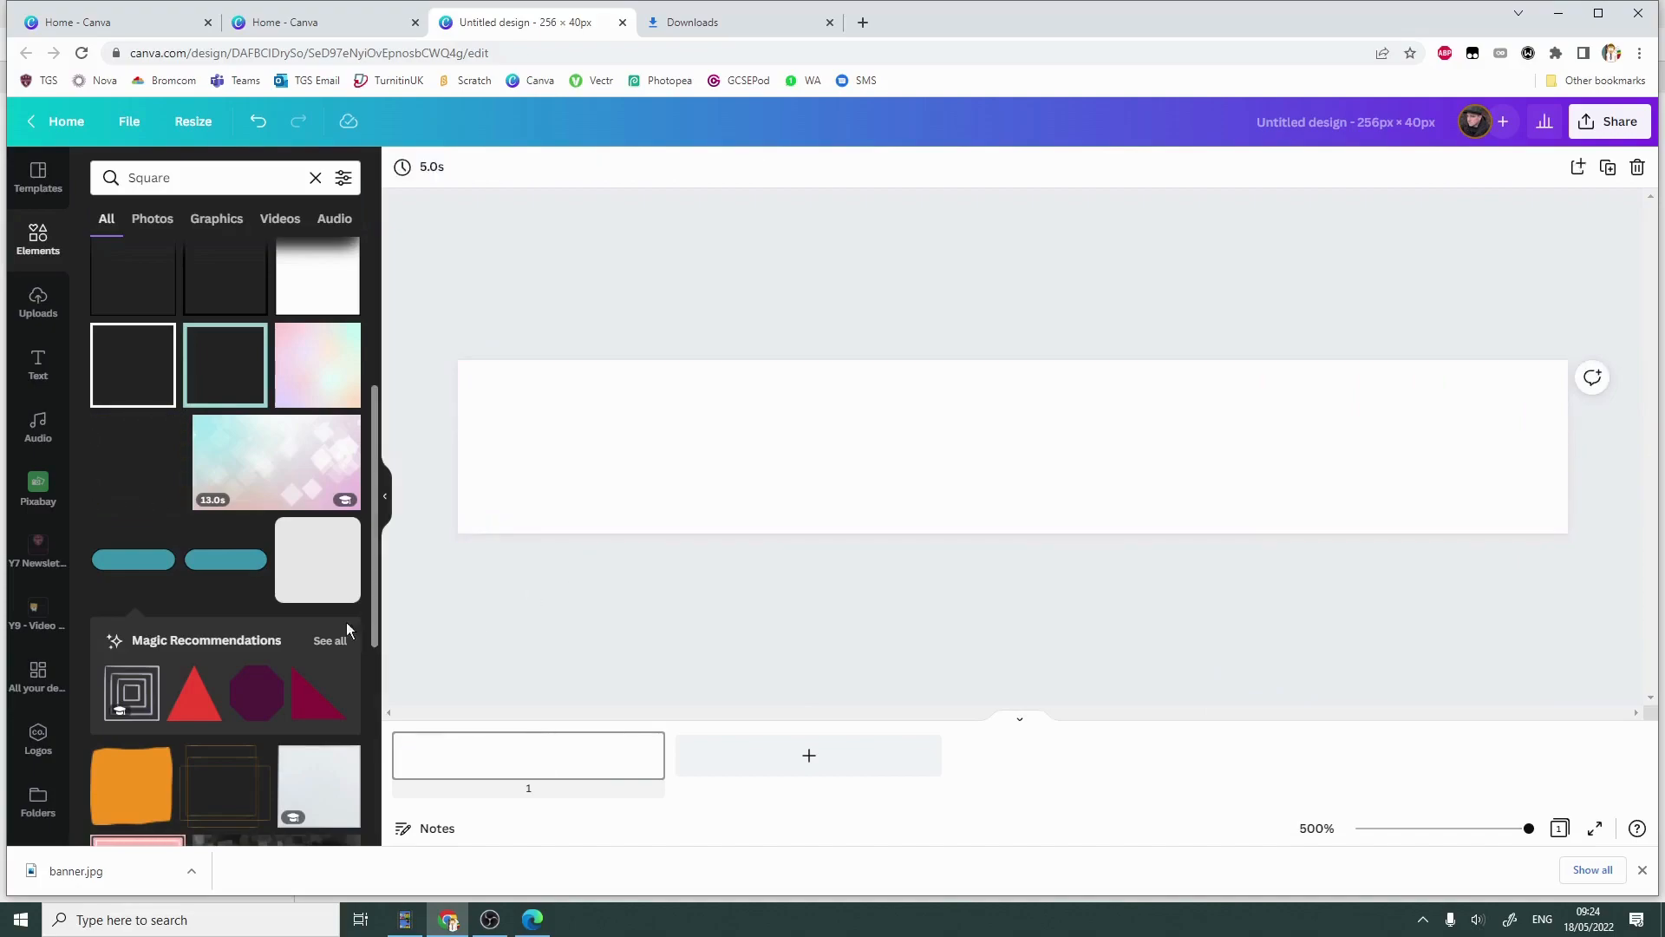
# Try out the light grey rounded square on the canvas, look at its image editing effects, and delete it.
pyautogui.moveTo(343, 573); pyautogui.dragTo(754, 424)
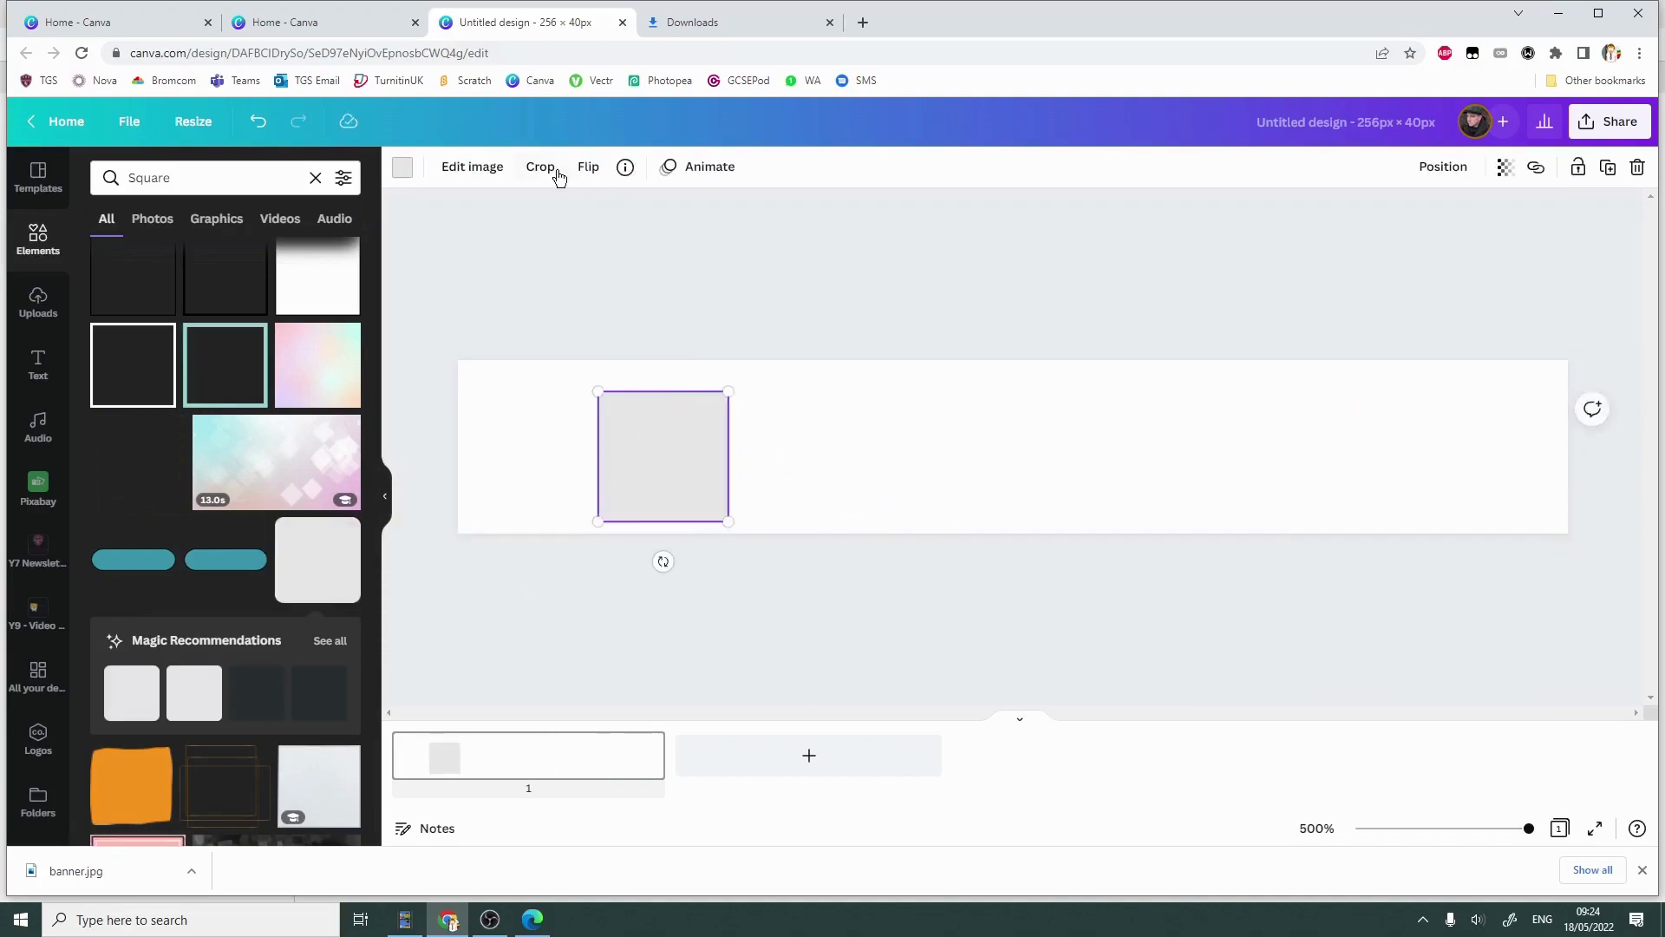
pyautogui.click(475, 167)
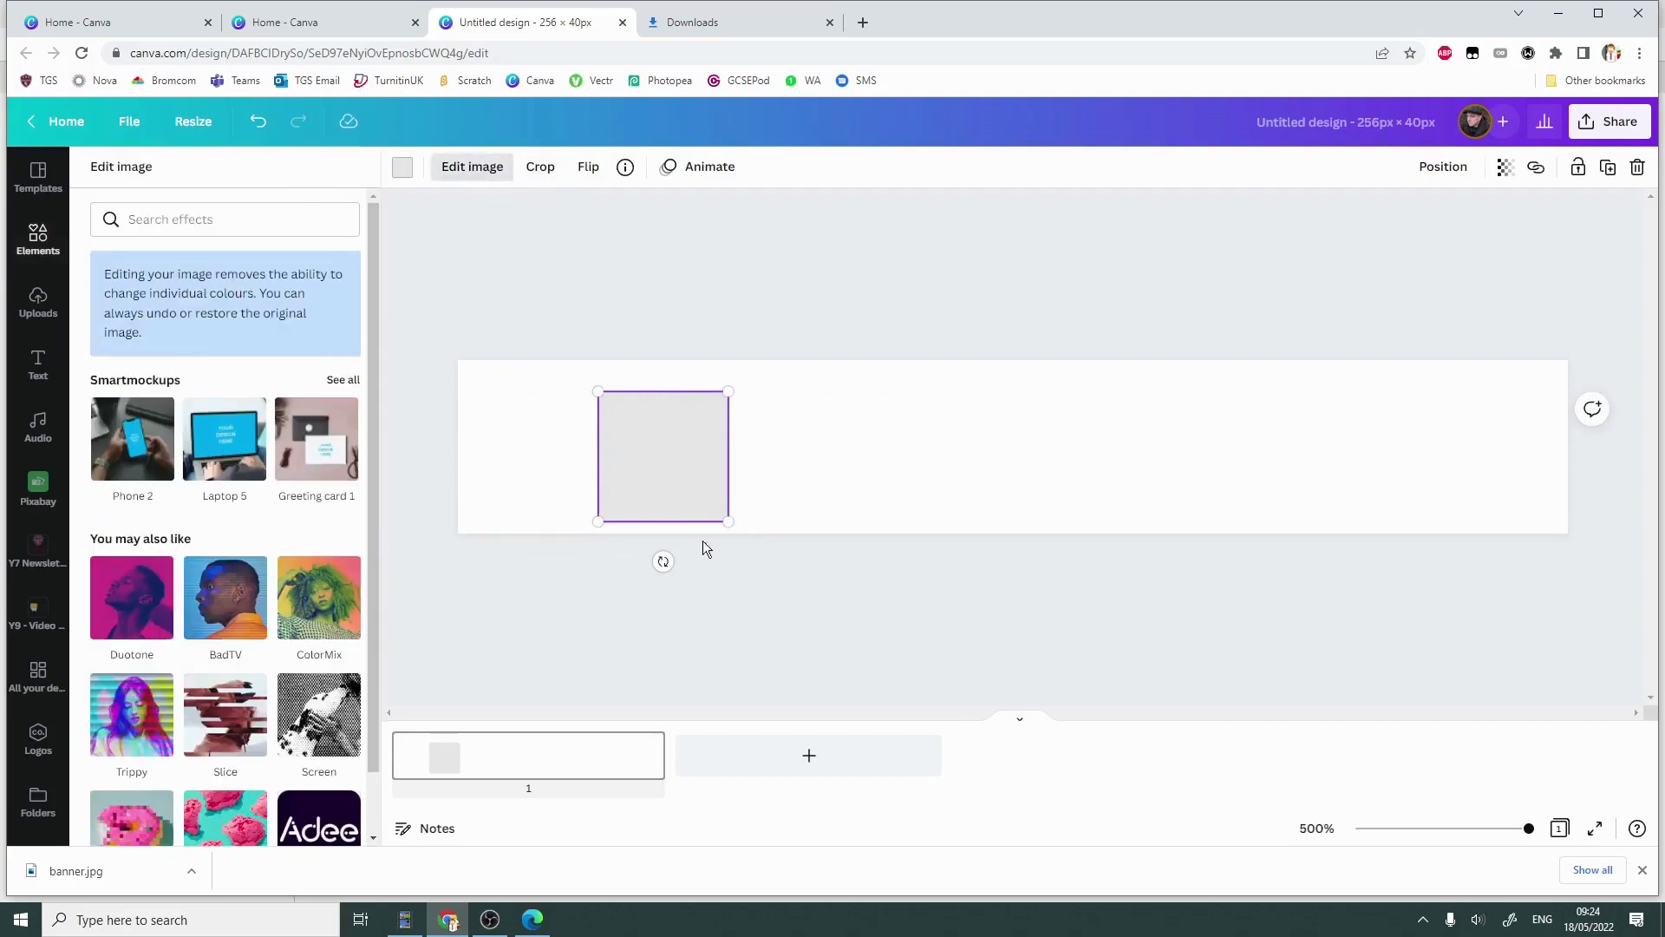
pyautogui.click(44, 252)
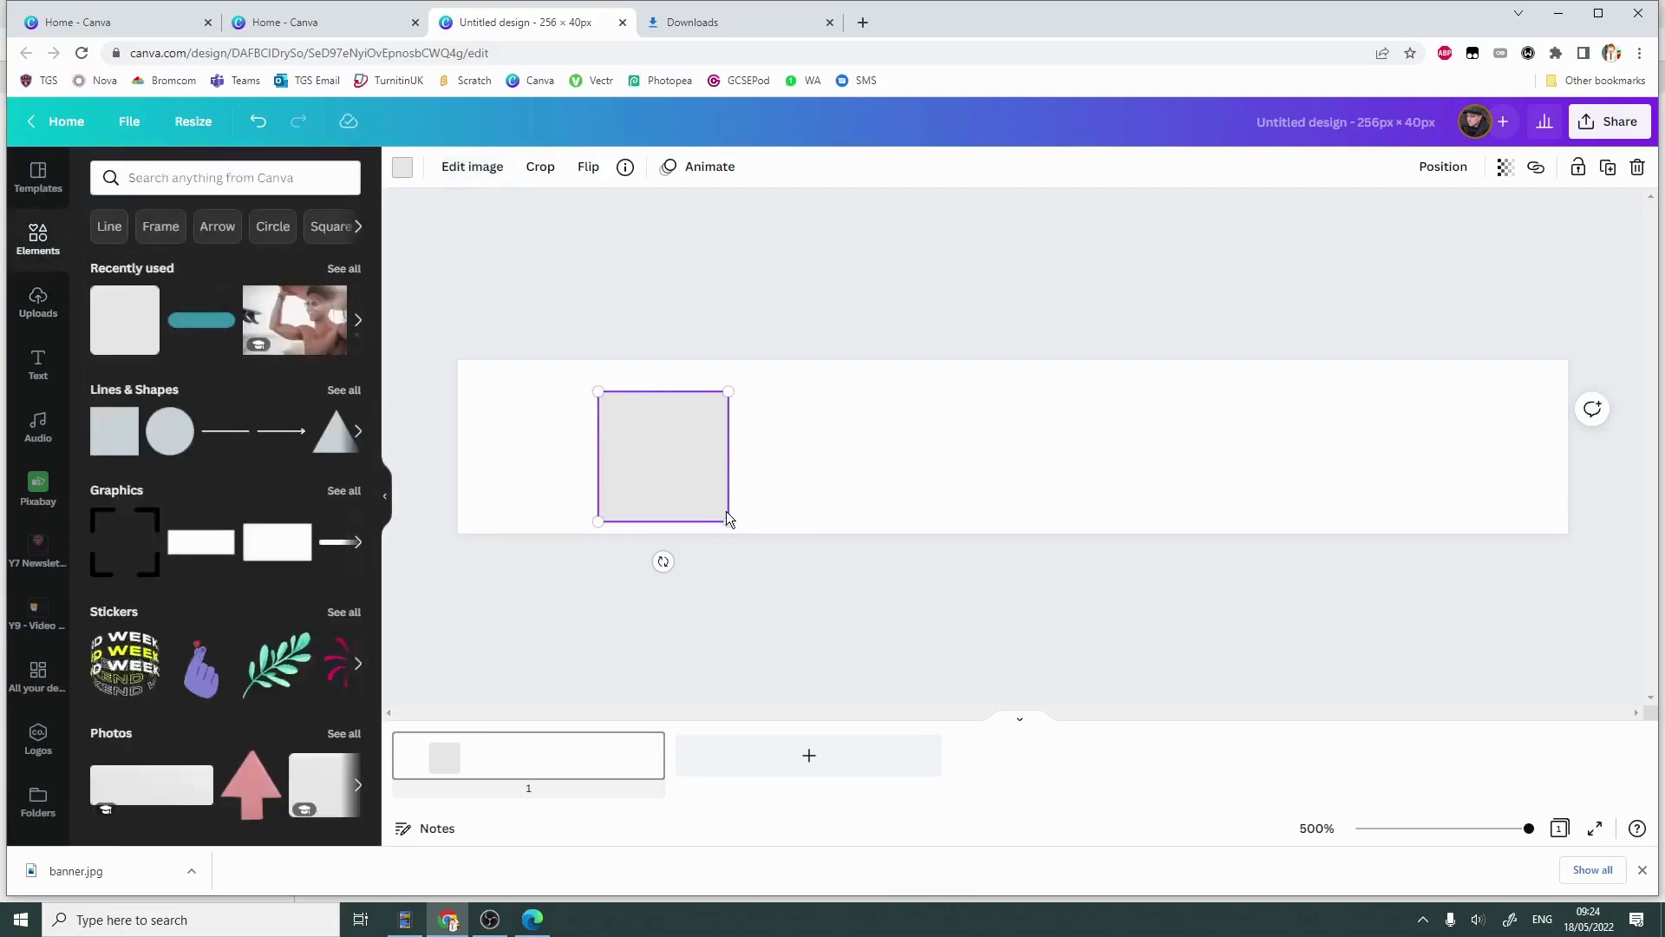
pyautogui.press('Delete')
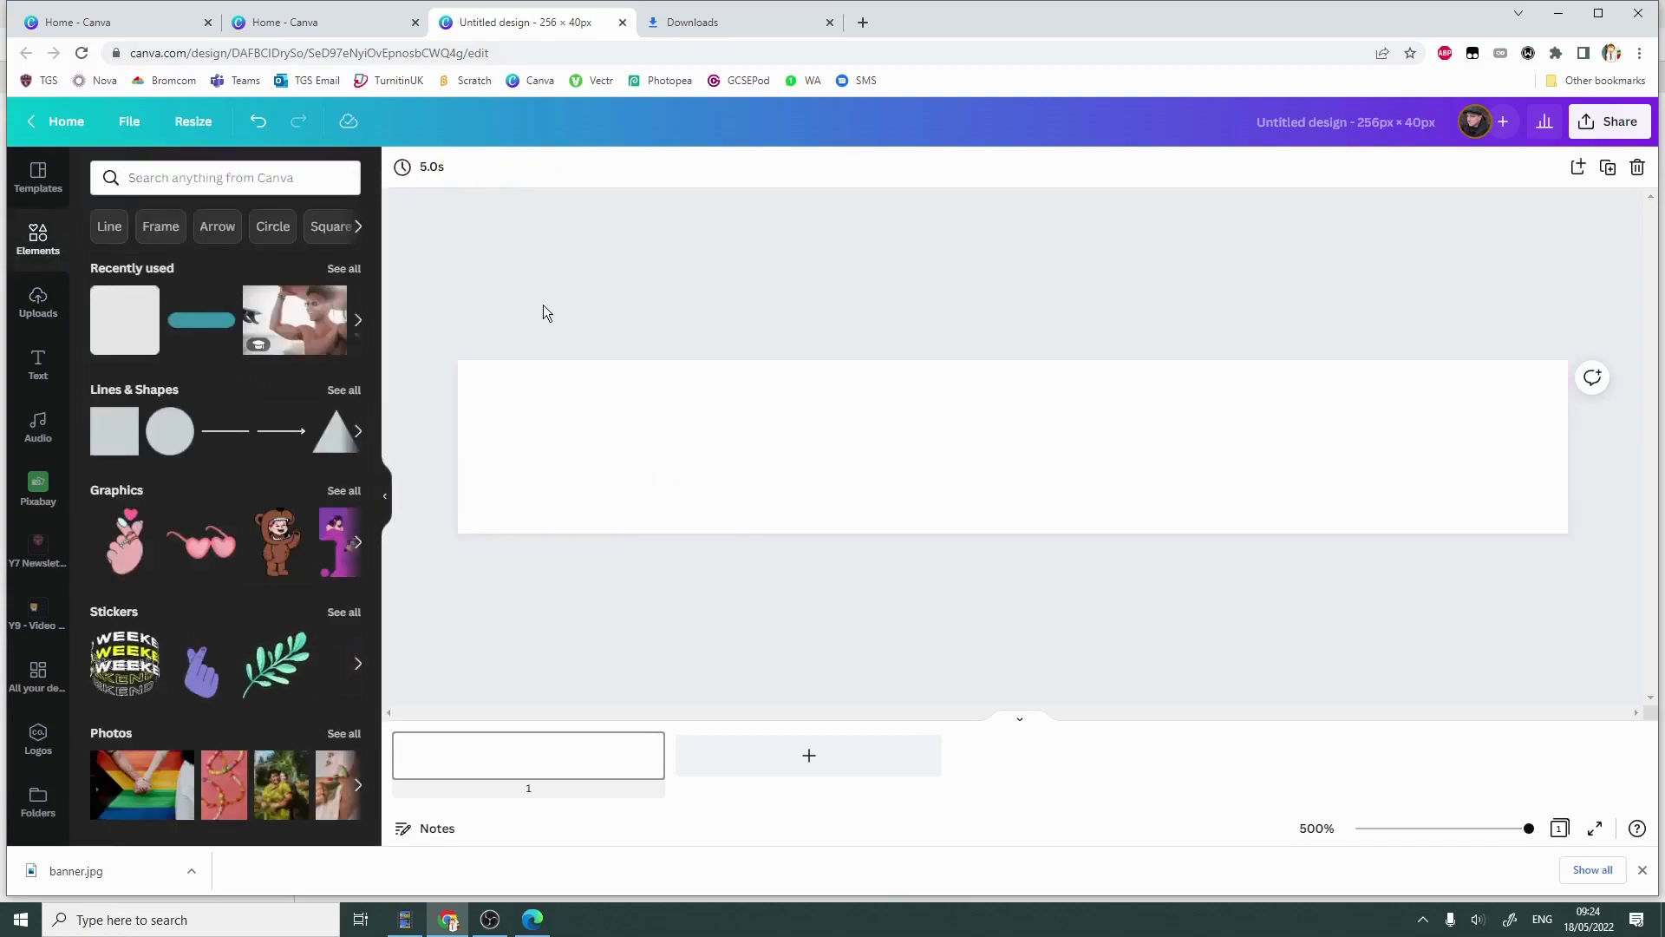
# Browse the element categories, including charts, tables, frames, grids and collections, for a suitable button background shape.
pyautogui.scroll(-2, 290, 597)
pyautogui.scroll(2, 249, 520)
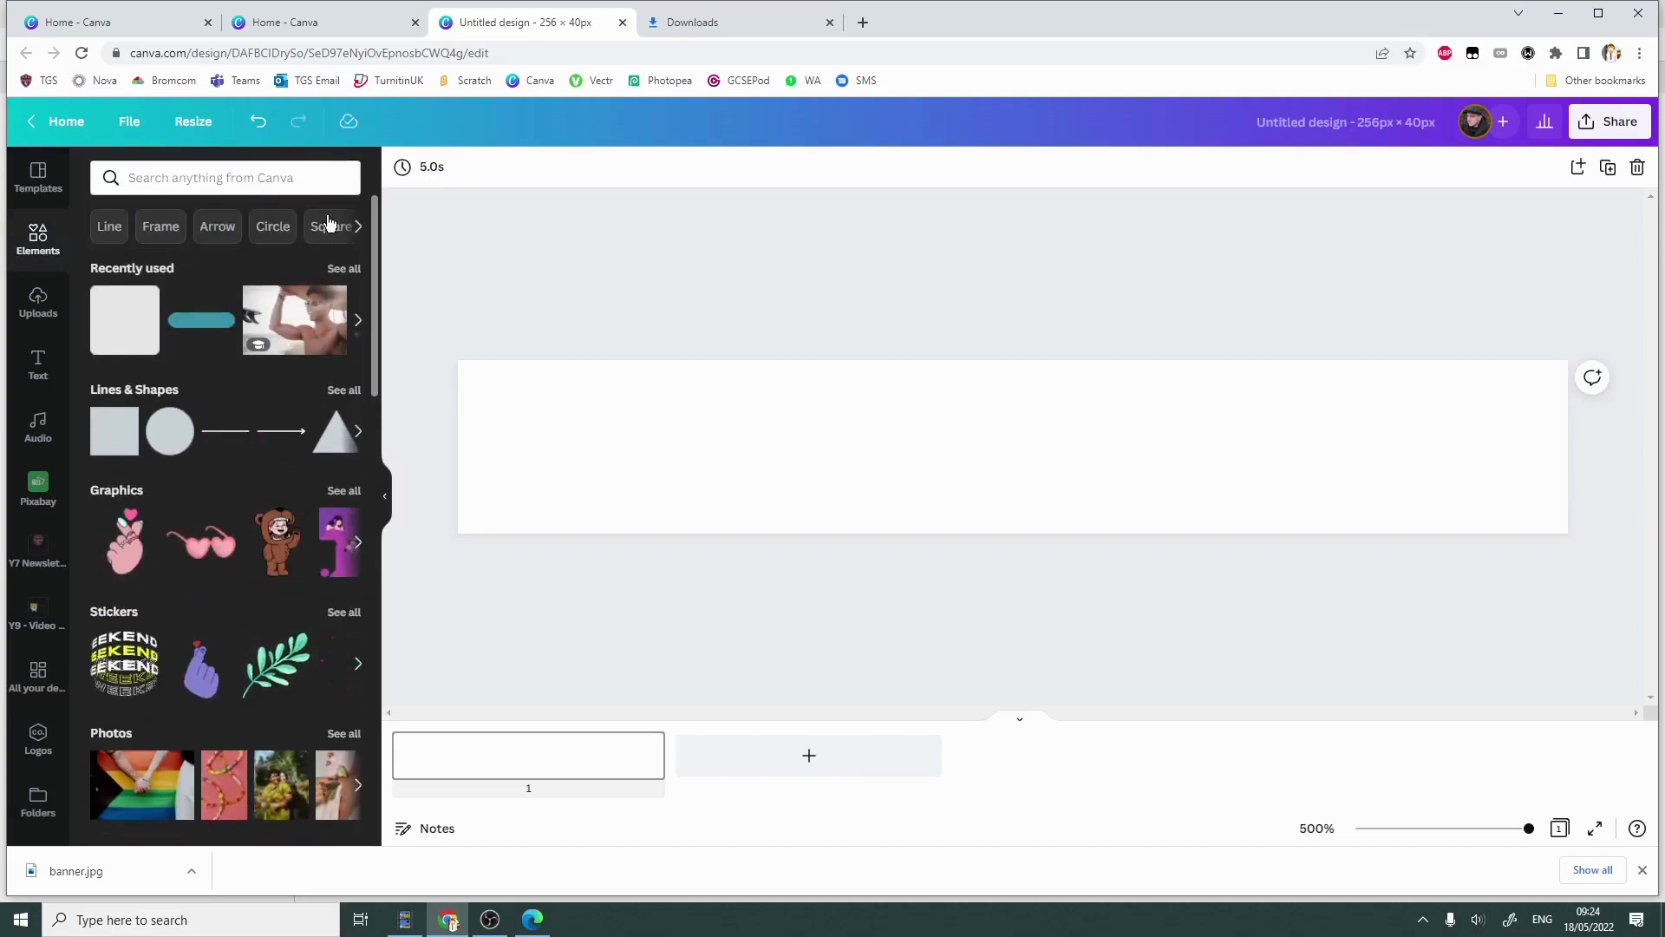
pyautogui.click(358, 225)
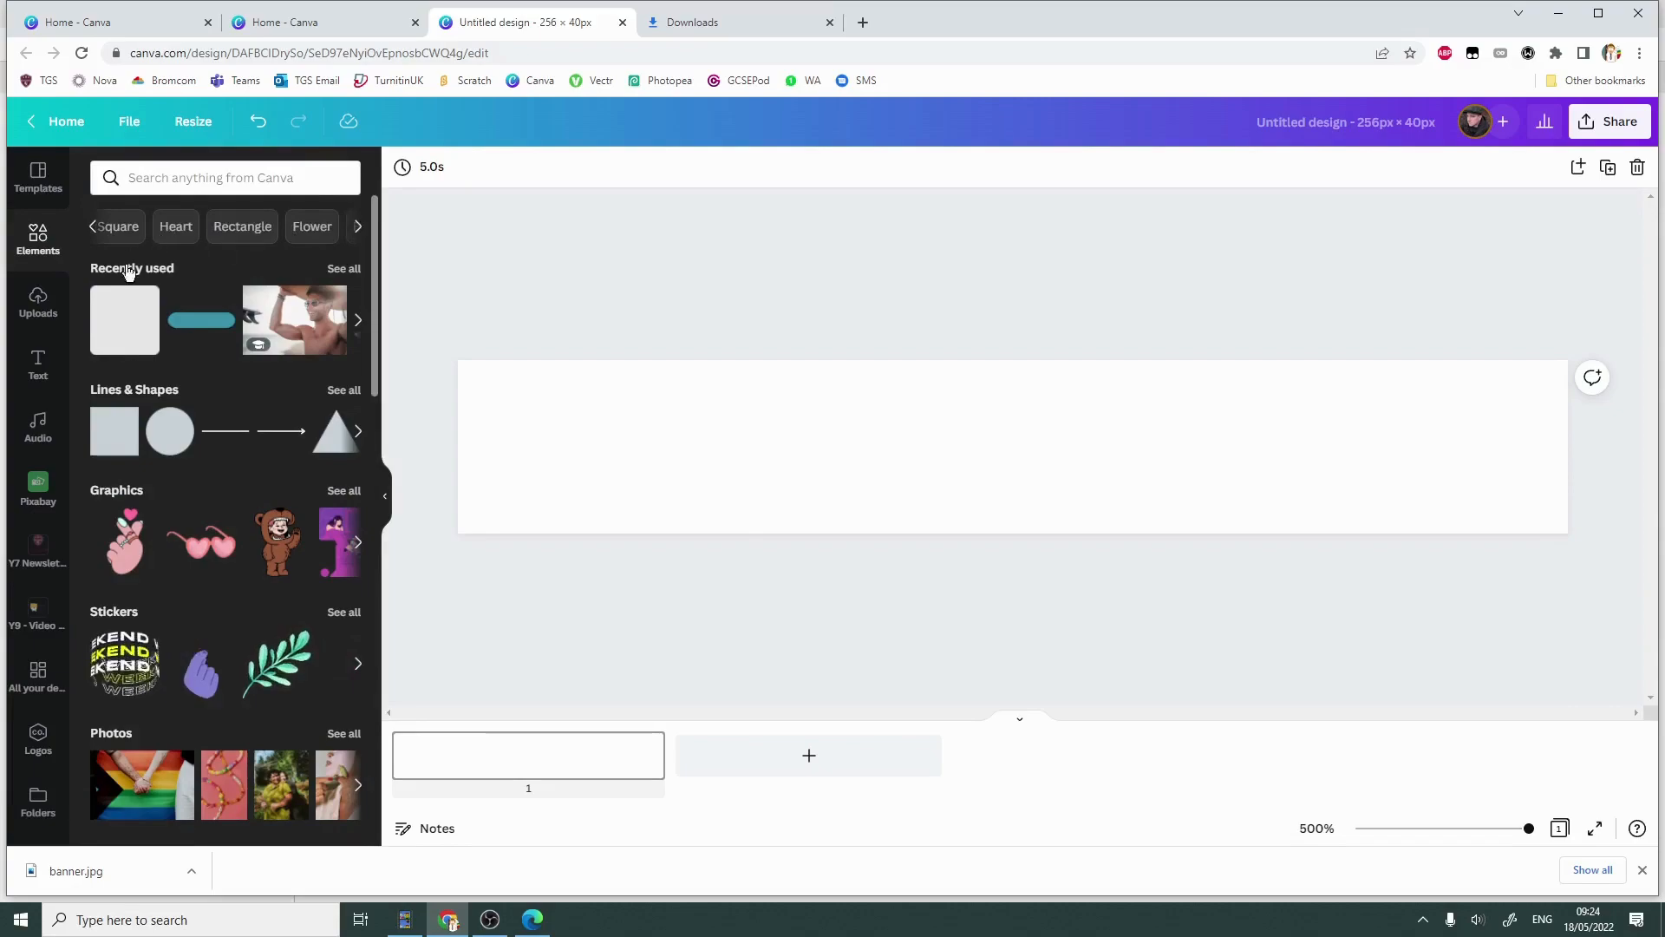
pyautogui.moveTo(119, 410)
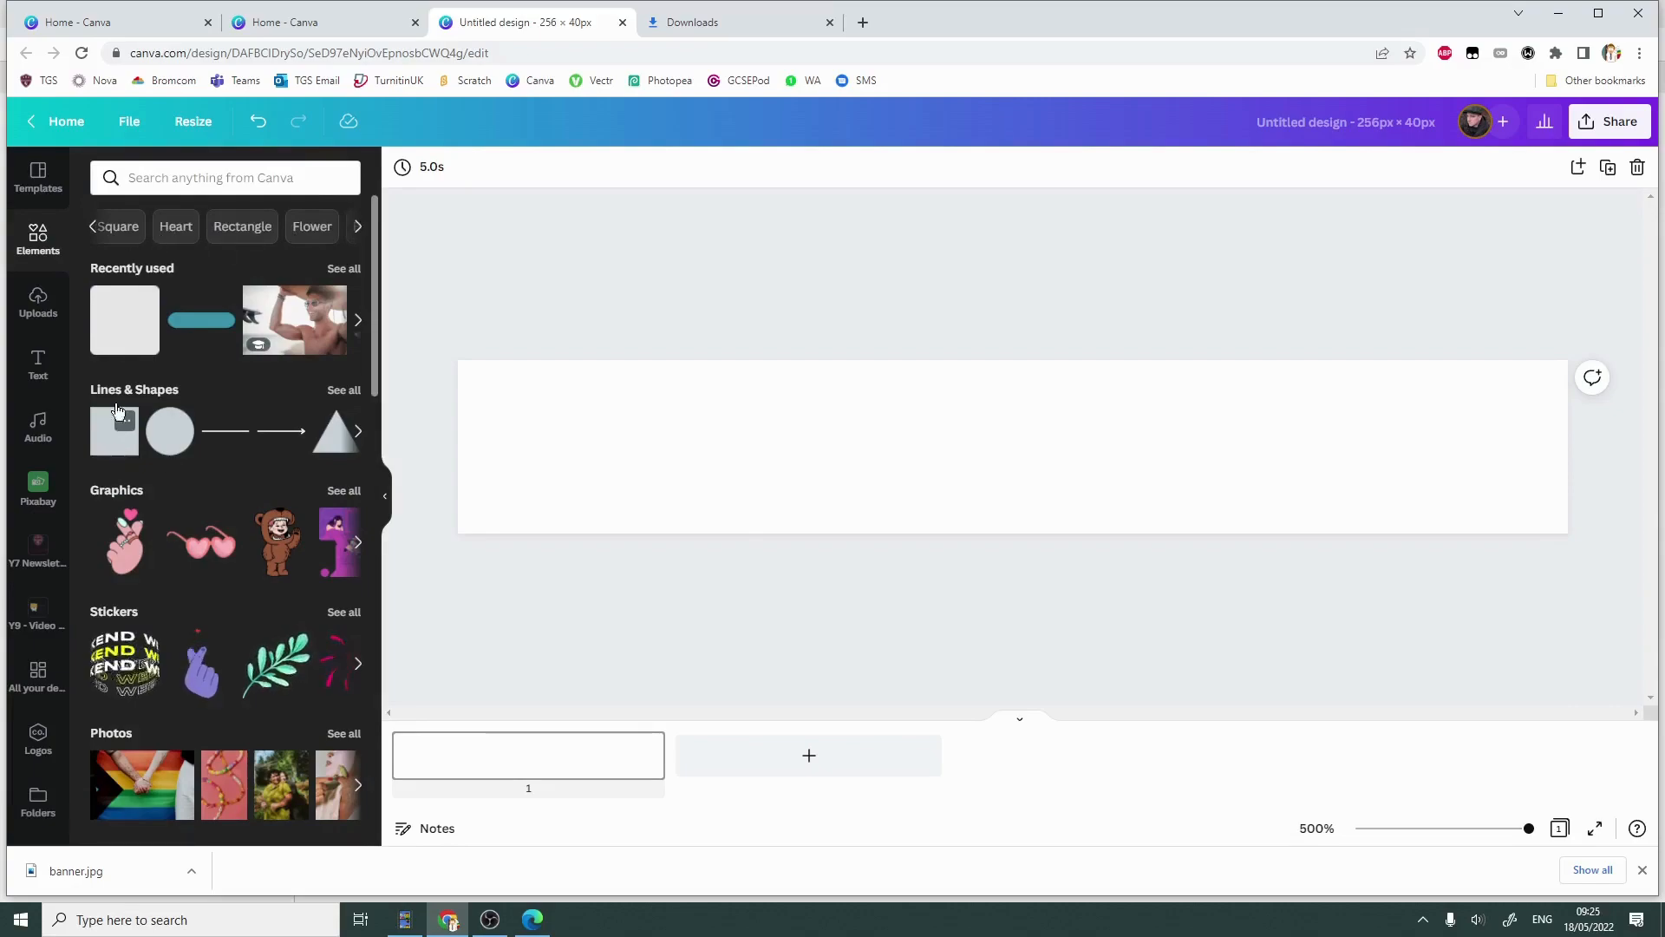
pyautogui.scroll(-12, 208, 431)
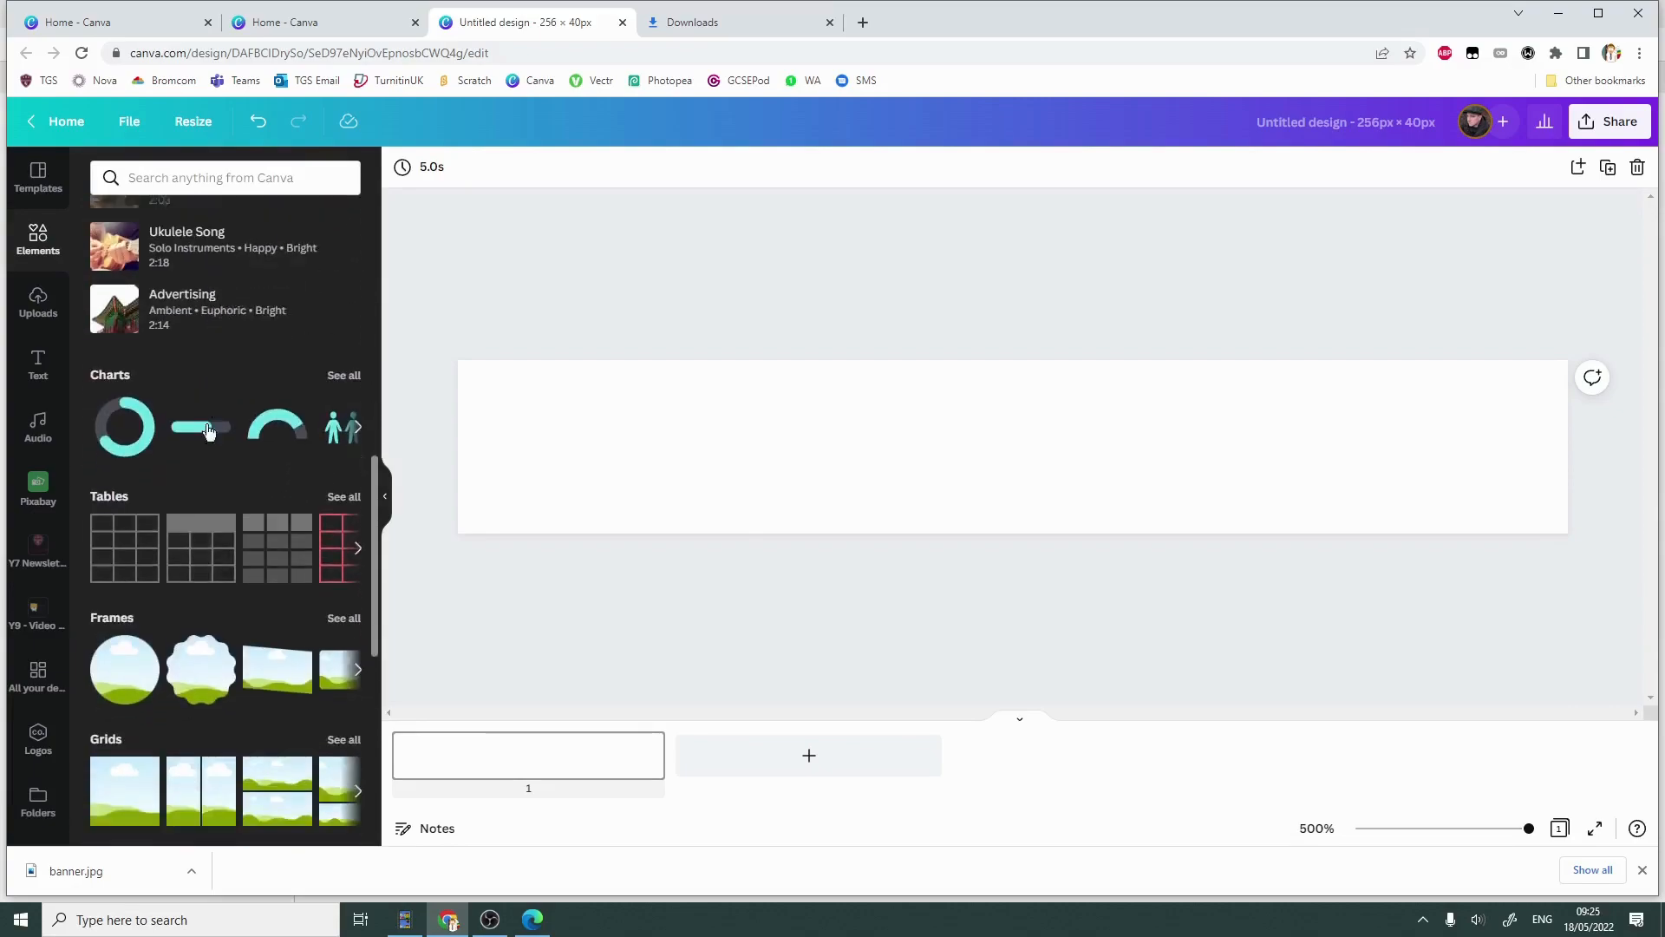
pyautogui.scroll(-5, 208, 431)
pyautogui.scroll(1, 222, 483)
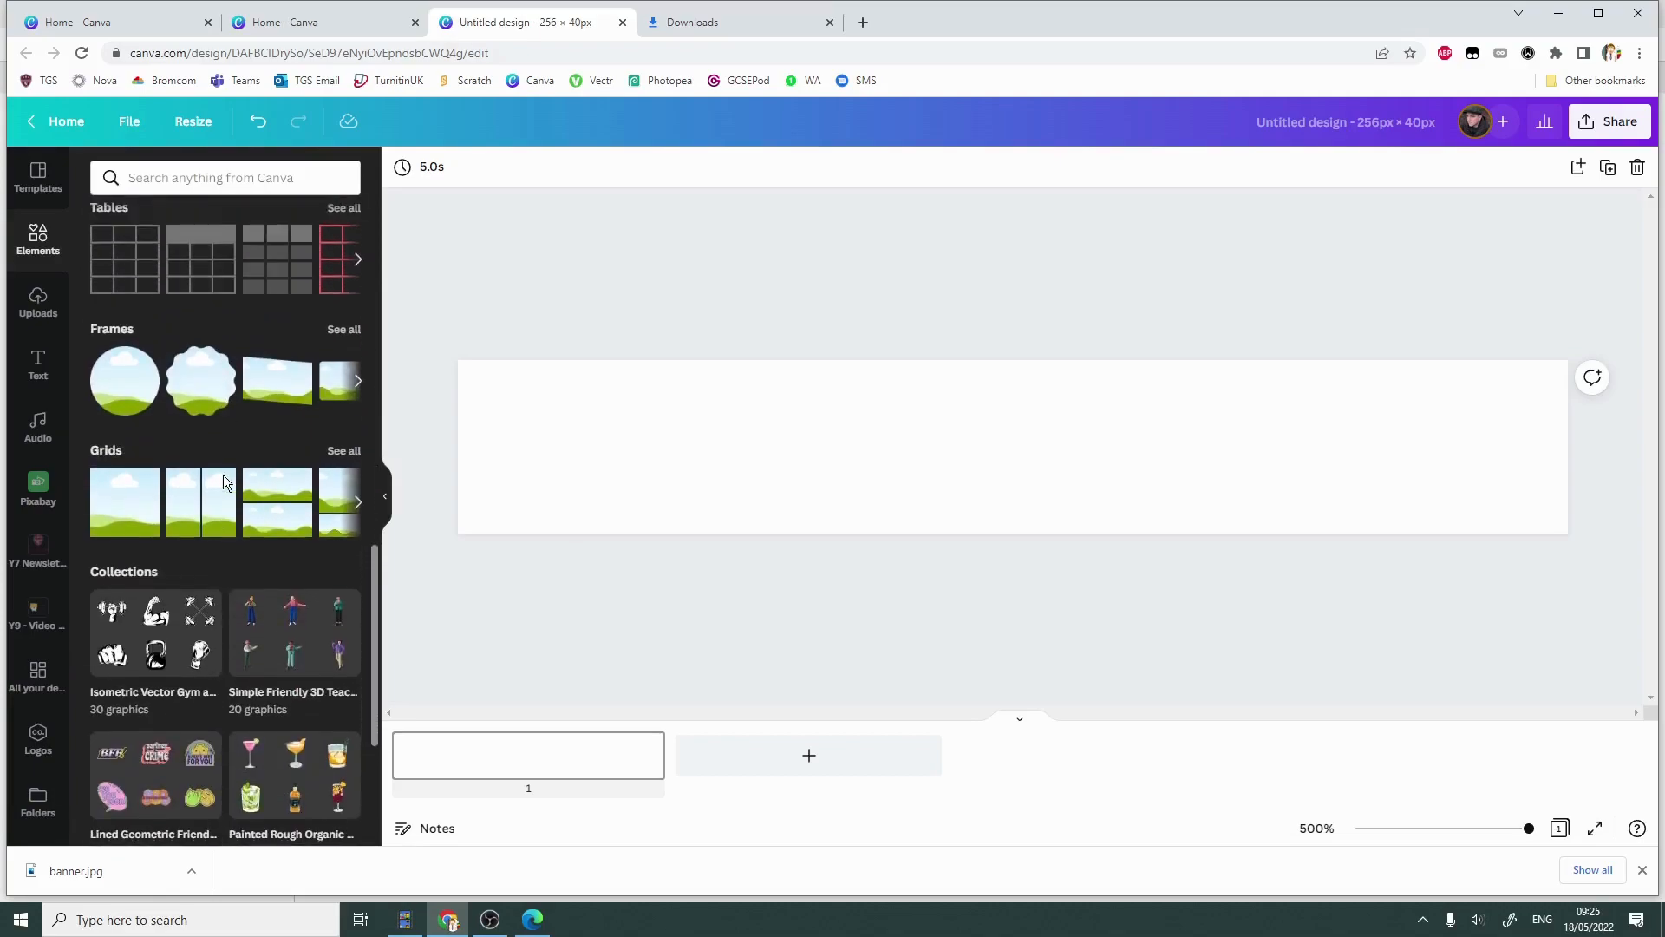
pyautogui.scroll(-6, 126, 494)
pyautogui.scroll(3, 167, 409)
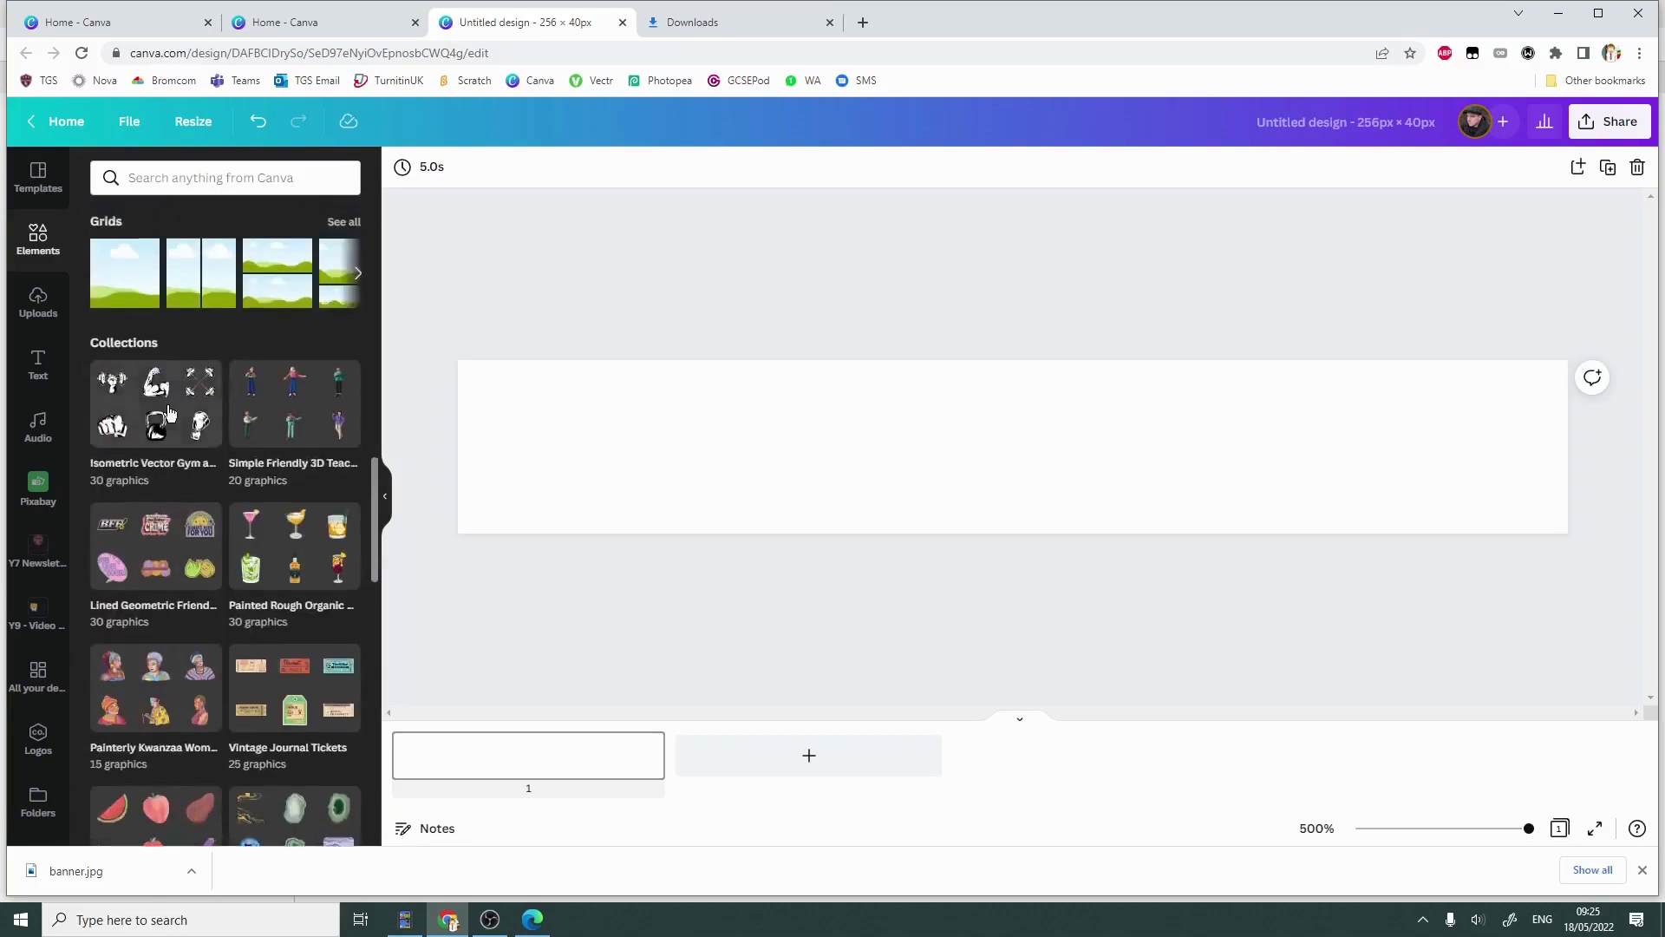
pyautogui.scroll(6, 167, 411)
# Add a grey bevelled rounded rectangle from the Other Shapes collection and widen it to the canvas's right edge.
pyautogui.click(231, 187)
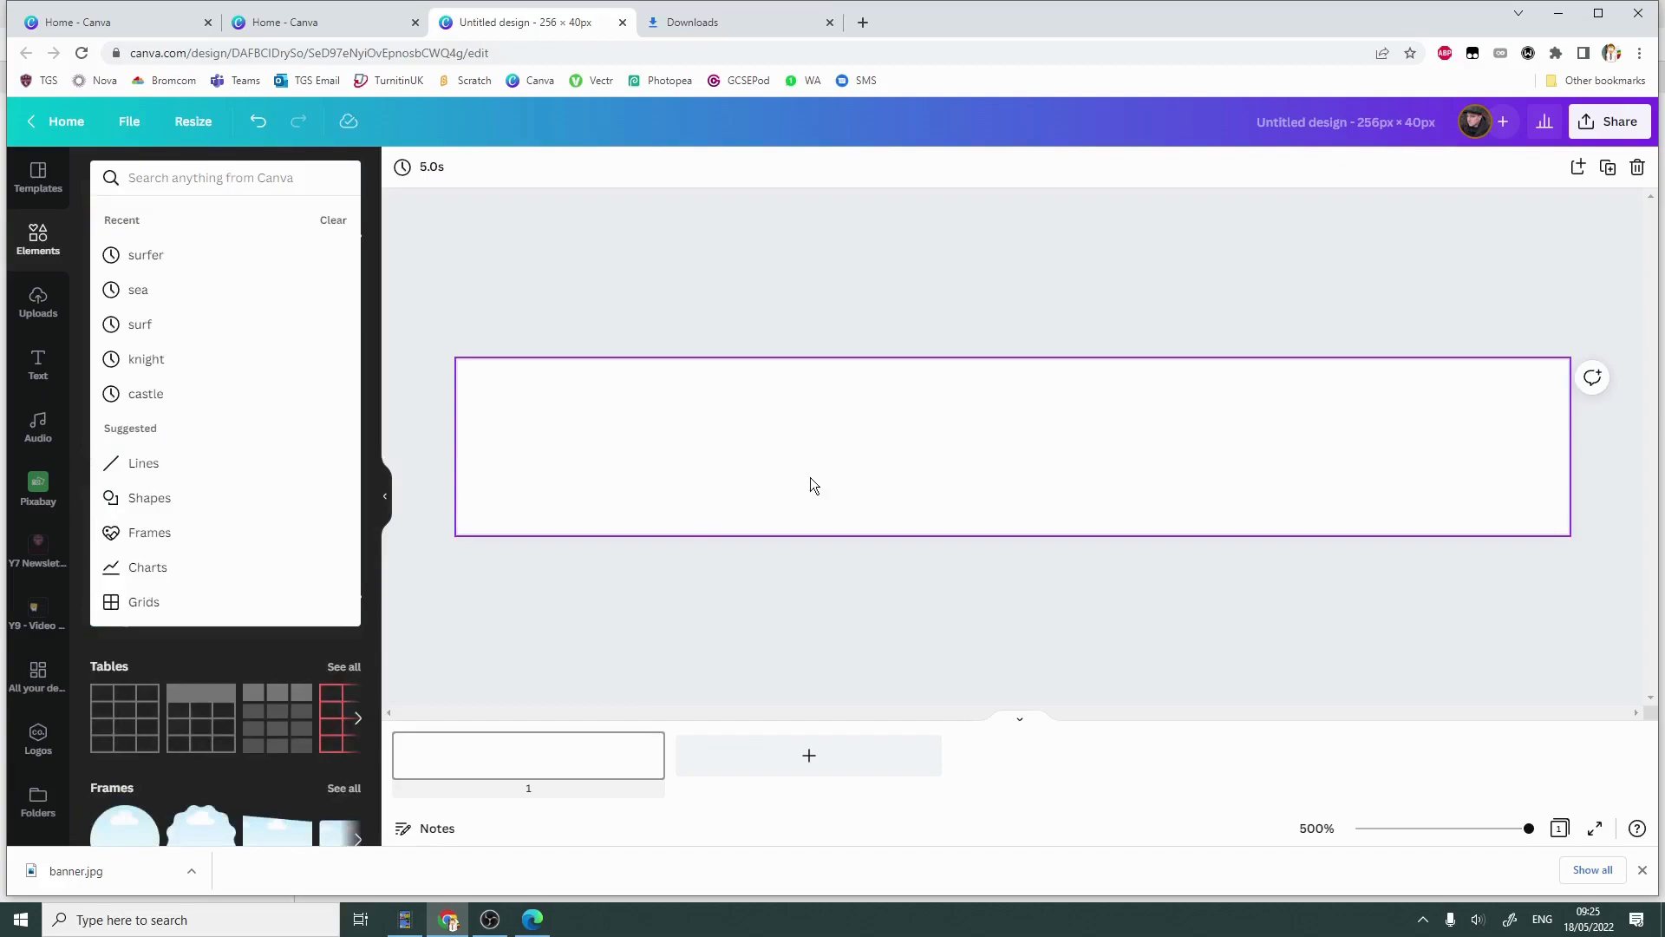
pyautogui.click(165, 497)
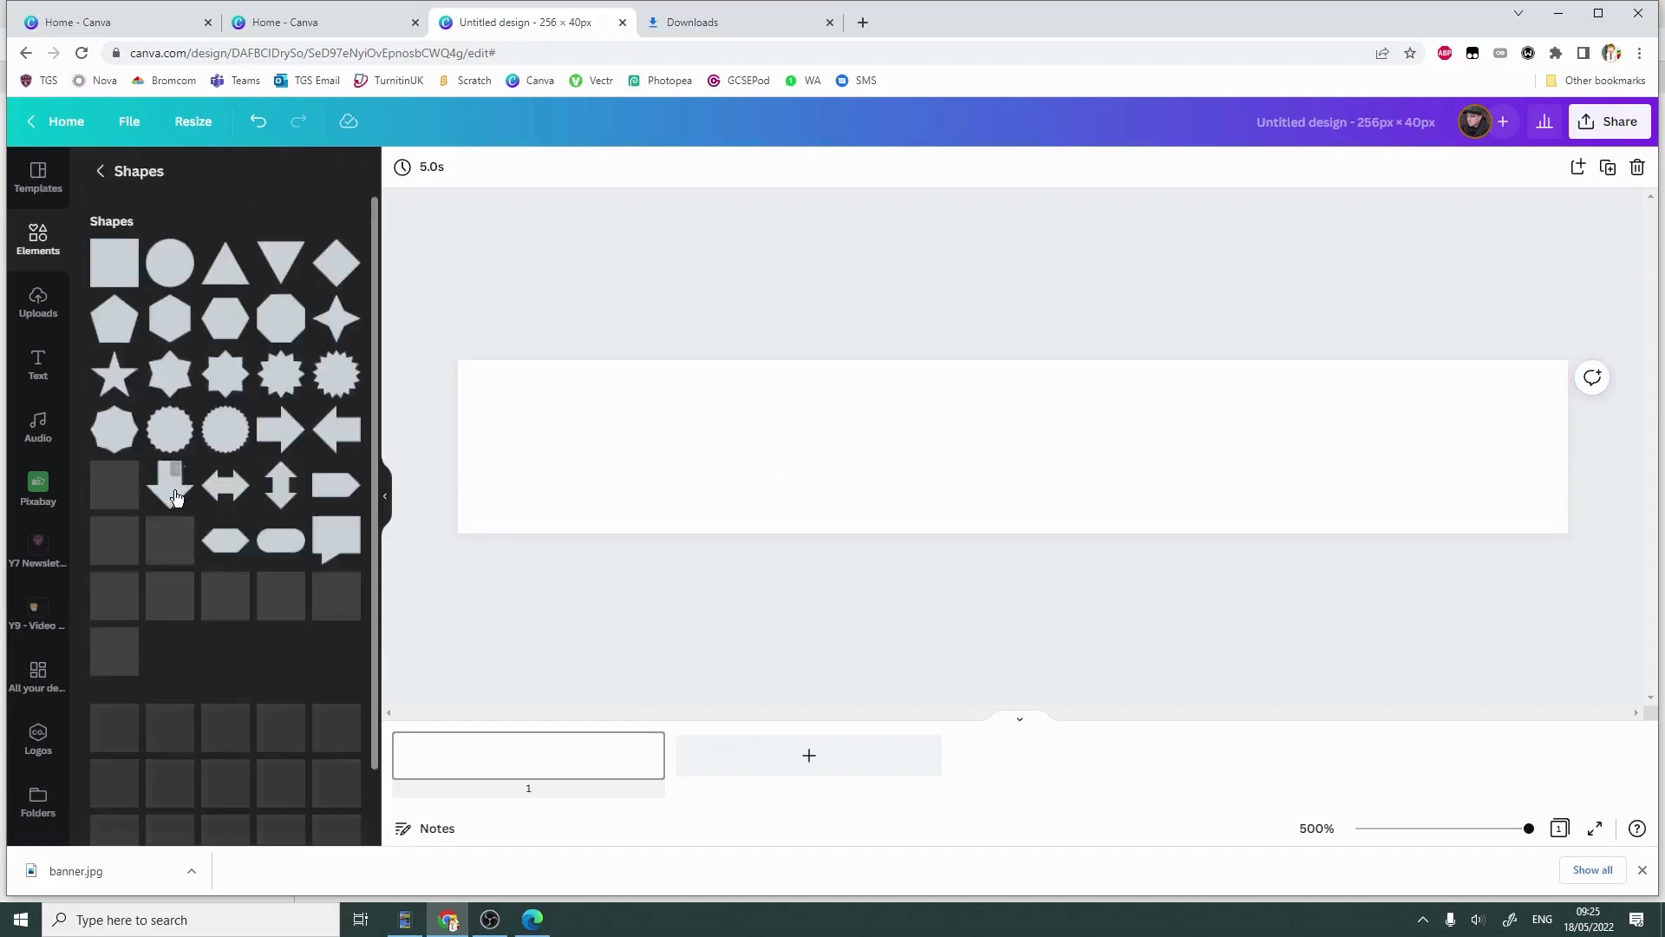
pyautogui.scroll(-6, 219, 497)
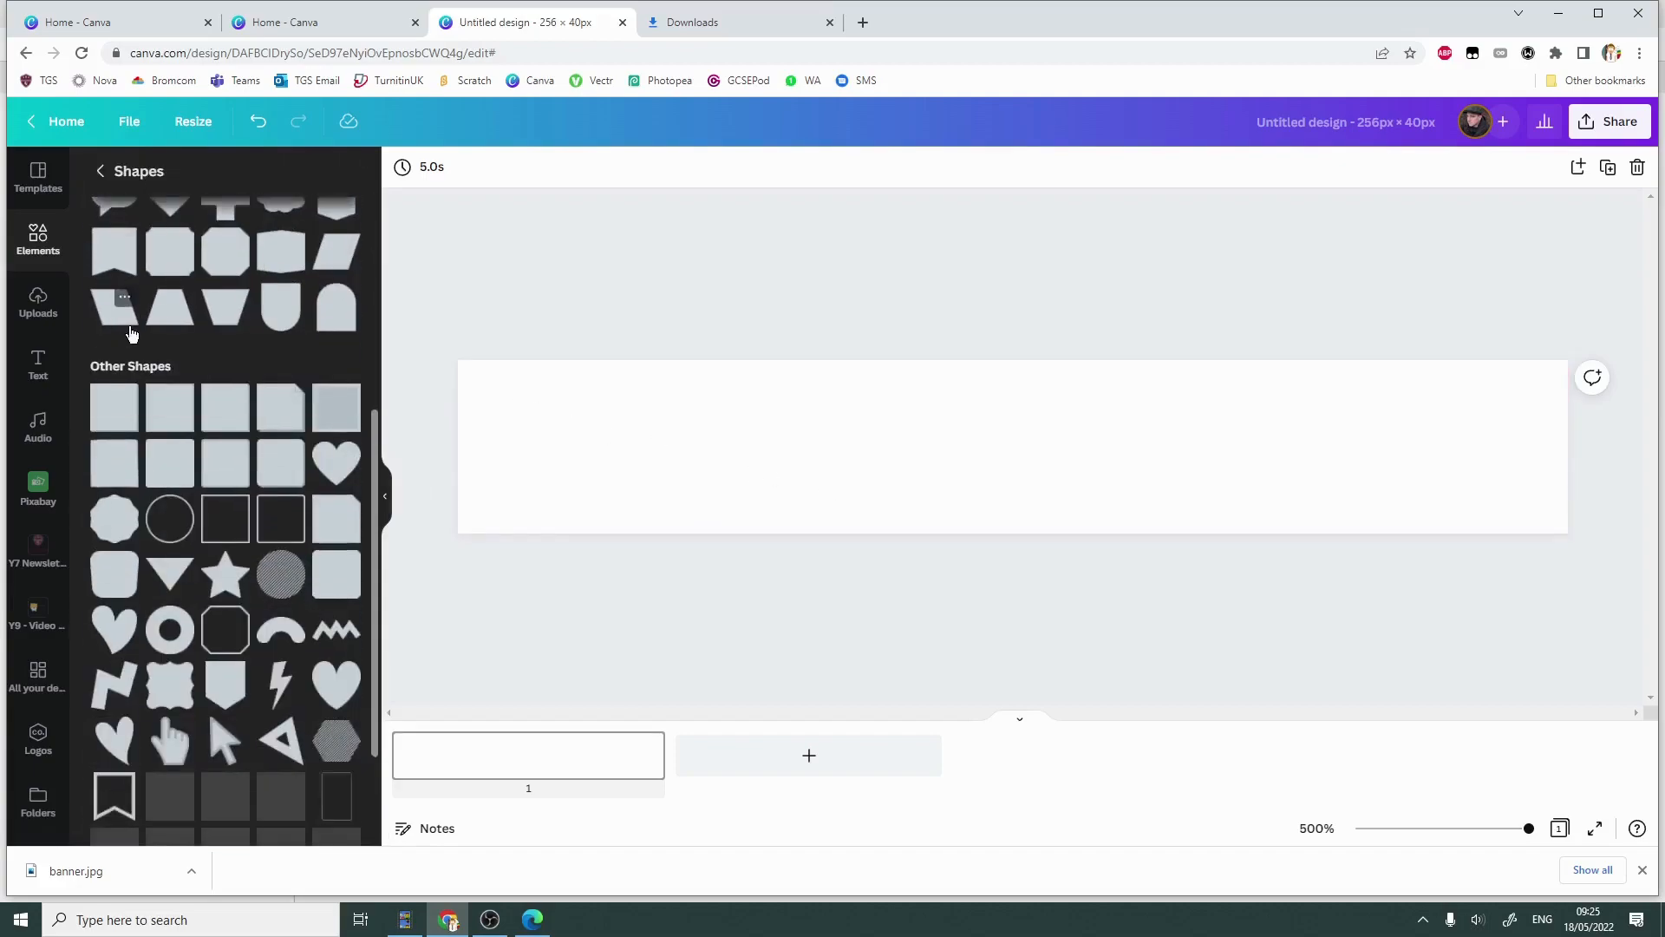
pyautogui.scroll(6, 130, 321)
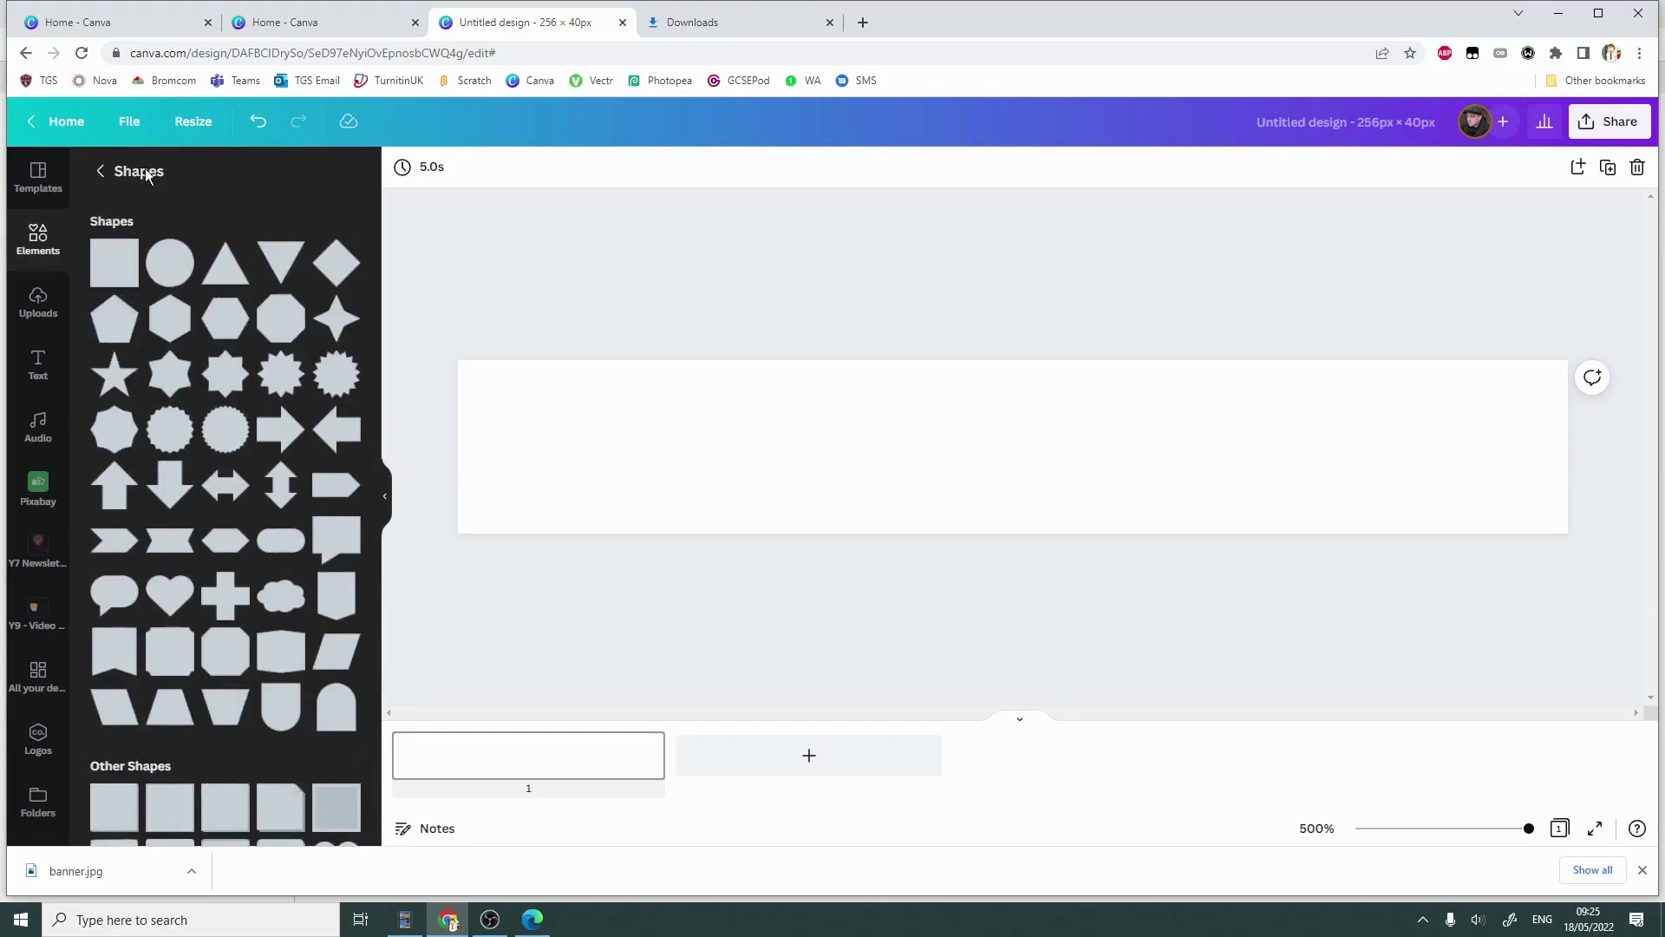
pyautogui.scroll(-1, 189, 286)
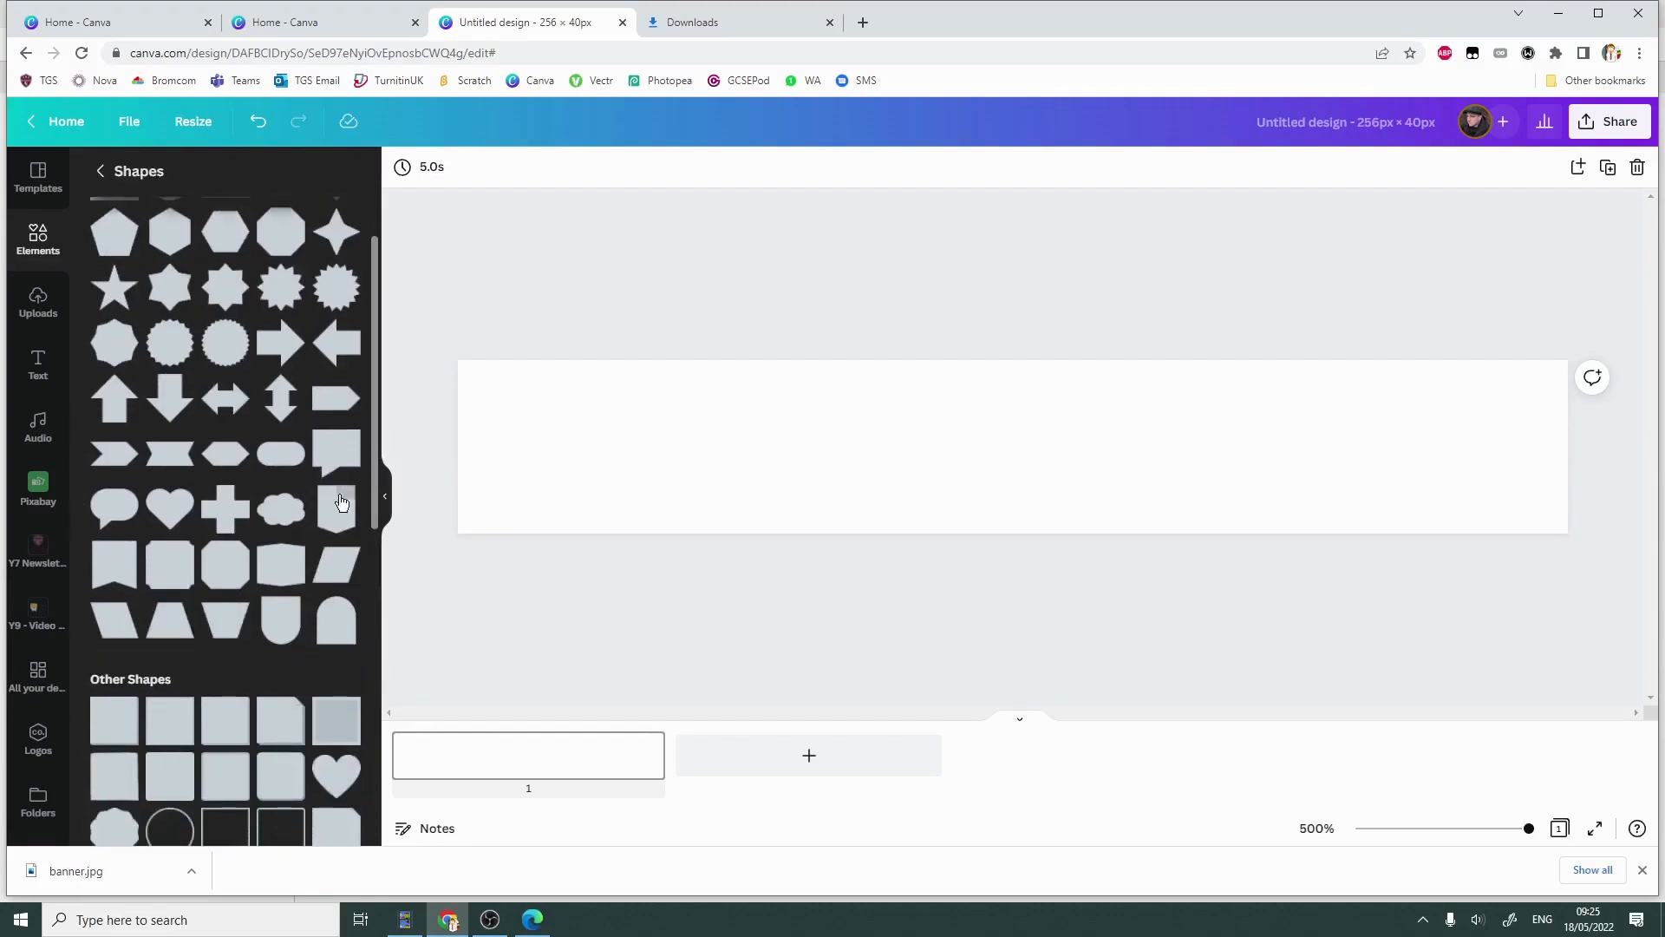
pyautogui.scroll(-5, 292, 429)
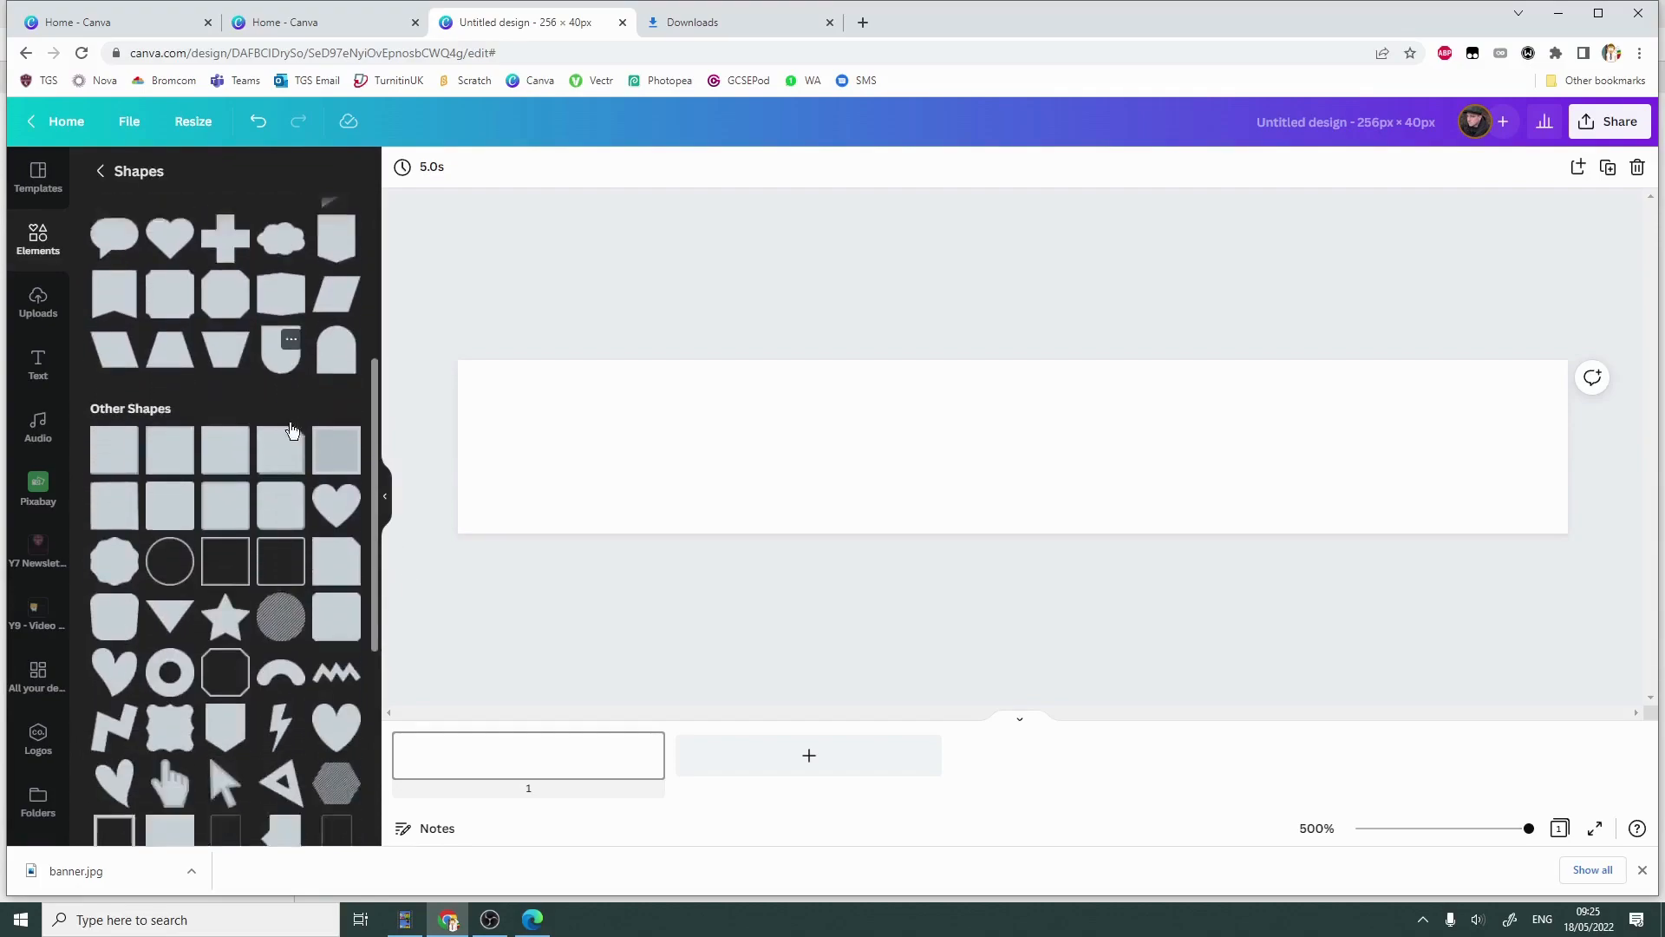
pyautogui.moveTo(284, 340); pyautogui.dragTo(1568, 404)
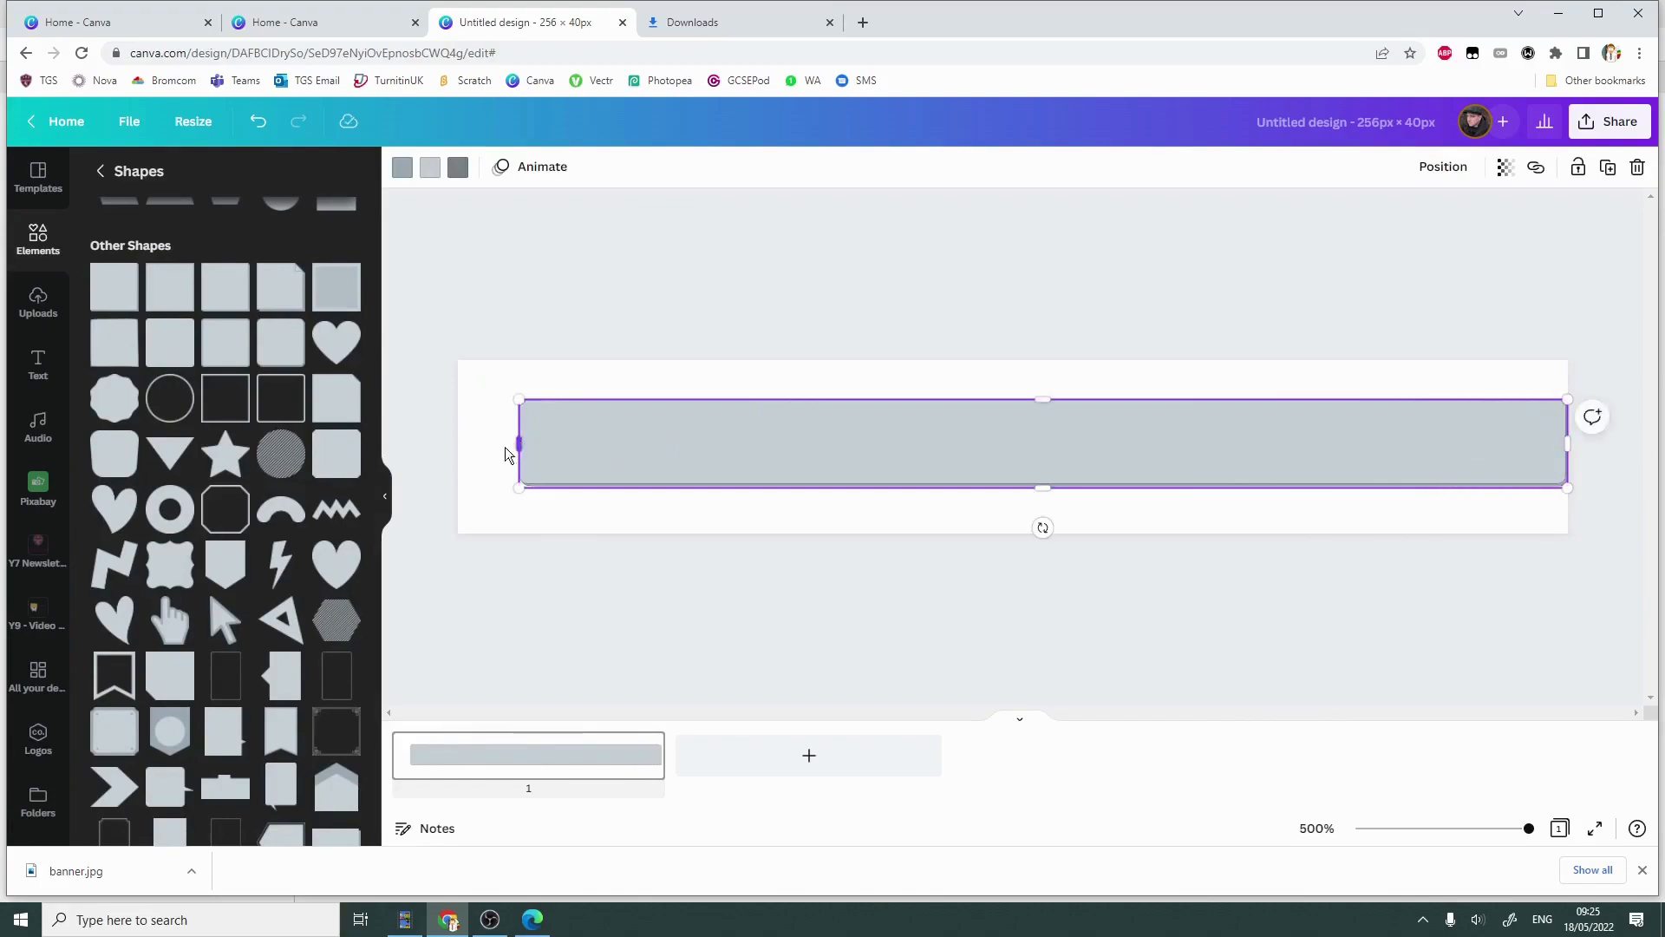
# Stretch the grey rounded rectangle to the canvas's left, top and bottom edges so it fills the design.
pyautogui.moveTo(505, 449); pyautogui.dragTo(457, 442)
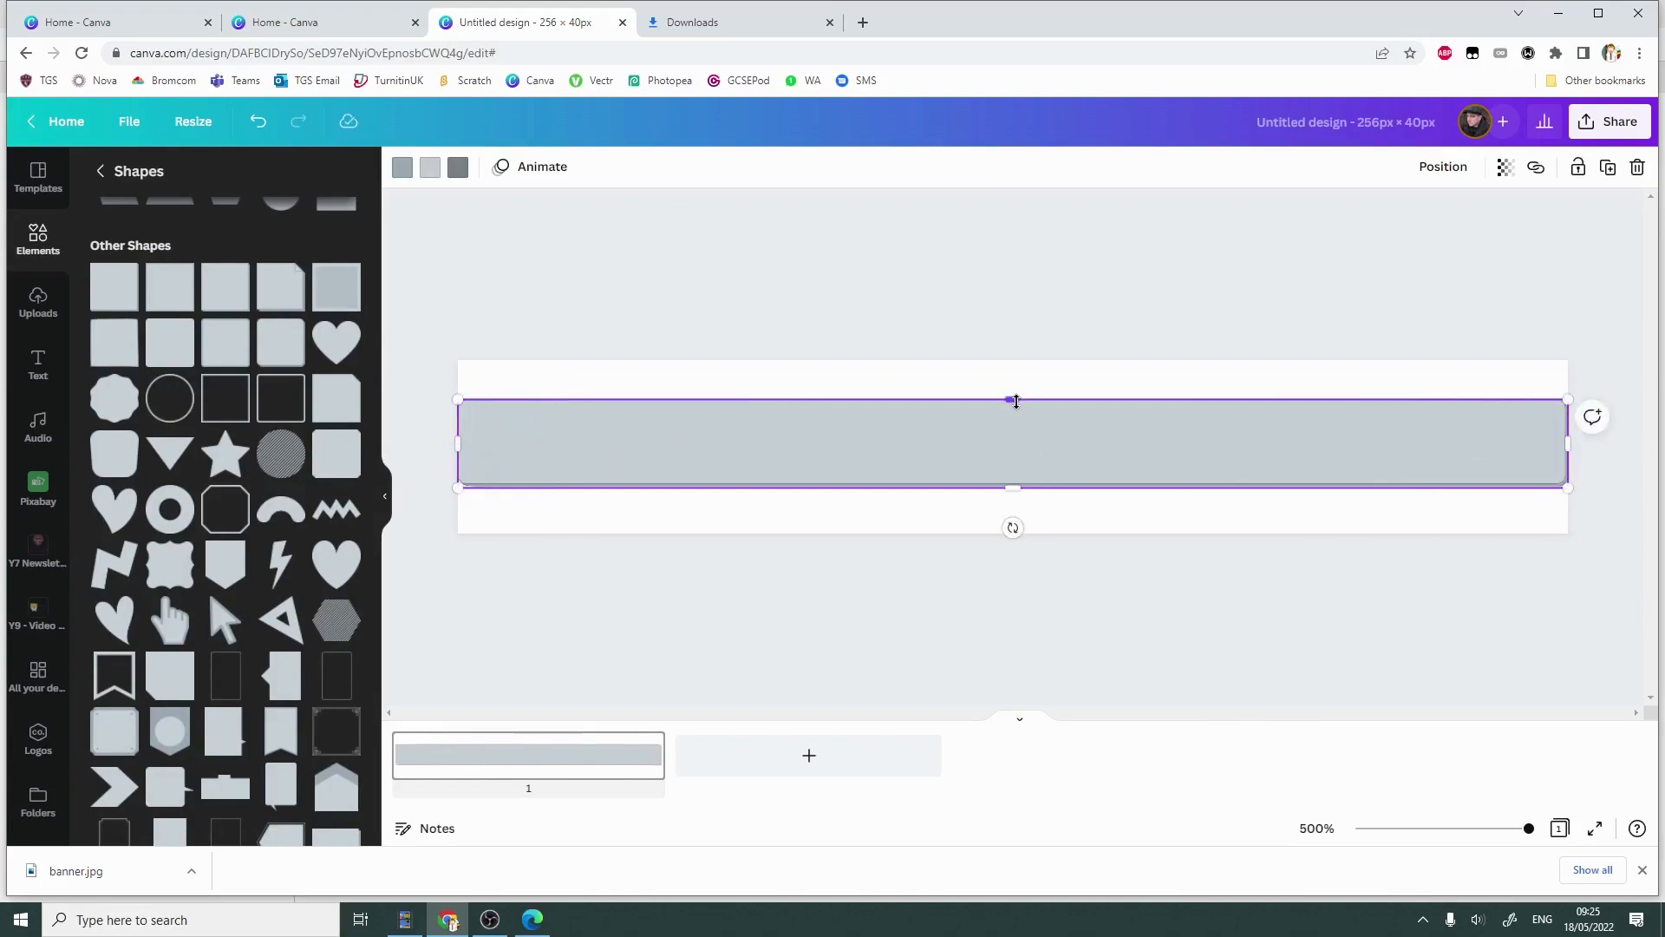
pyautogui.moveTo(1017, 402); pyautogui.dragTo(1009, 360)
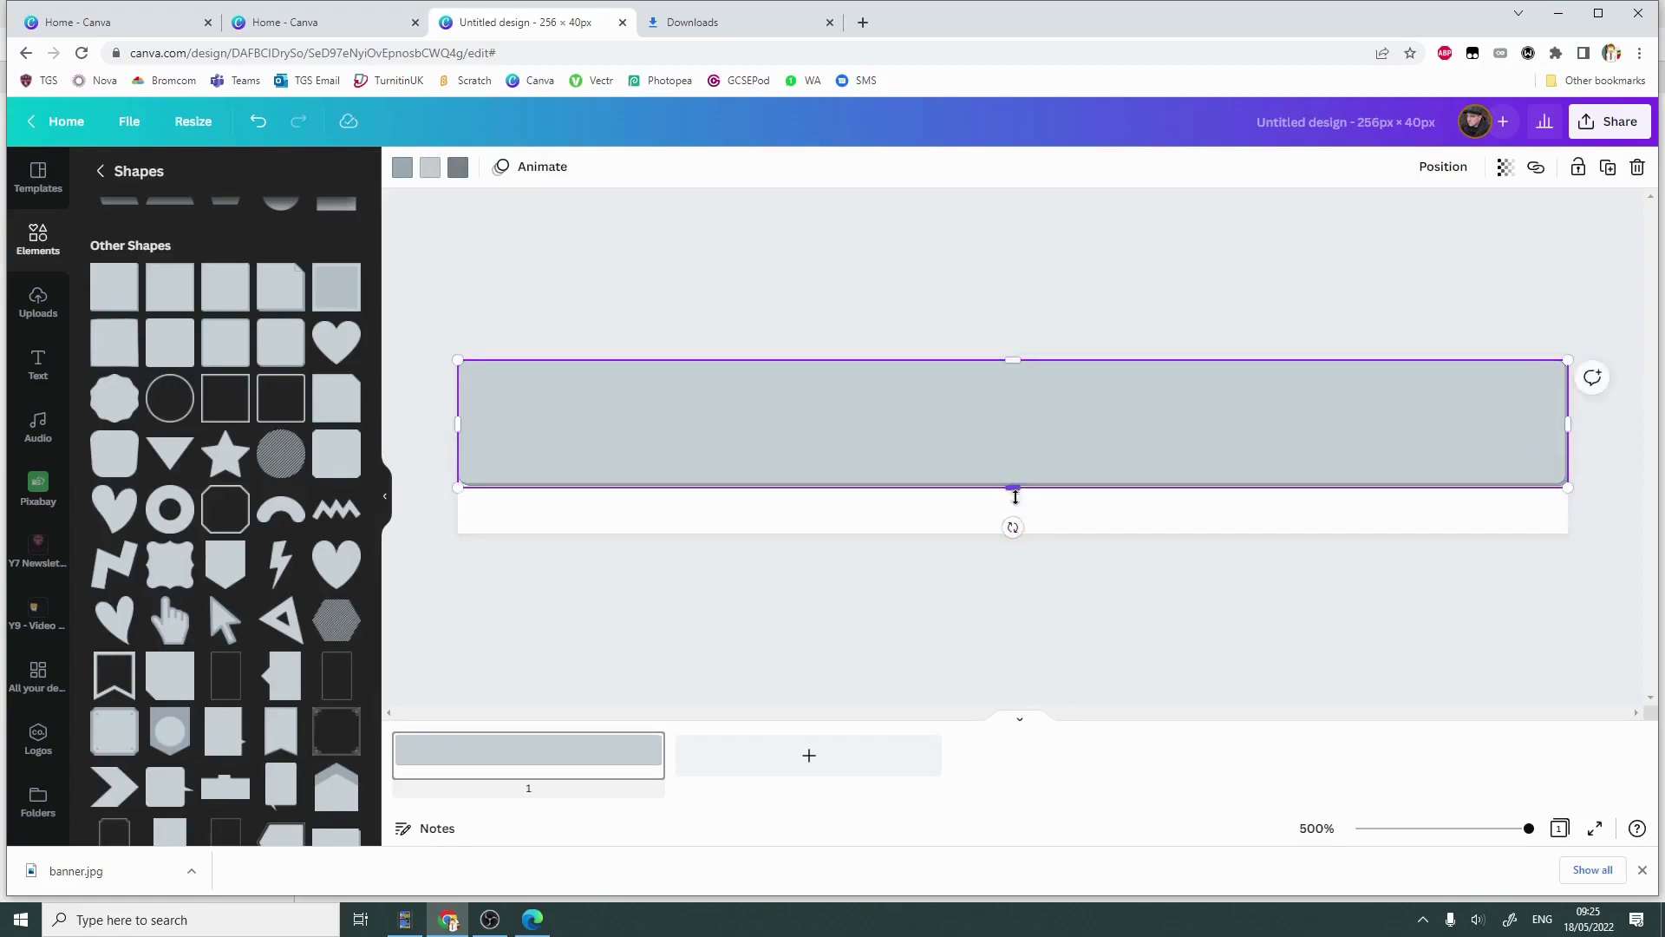
pyautogui.moveTo(1015, 496); pyautogui.dragTo(1014, 534)
pyautogui.click(414, 417)
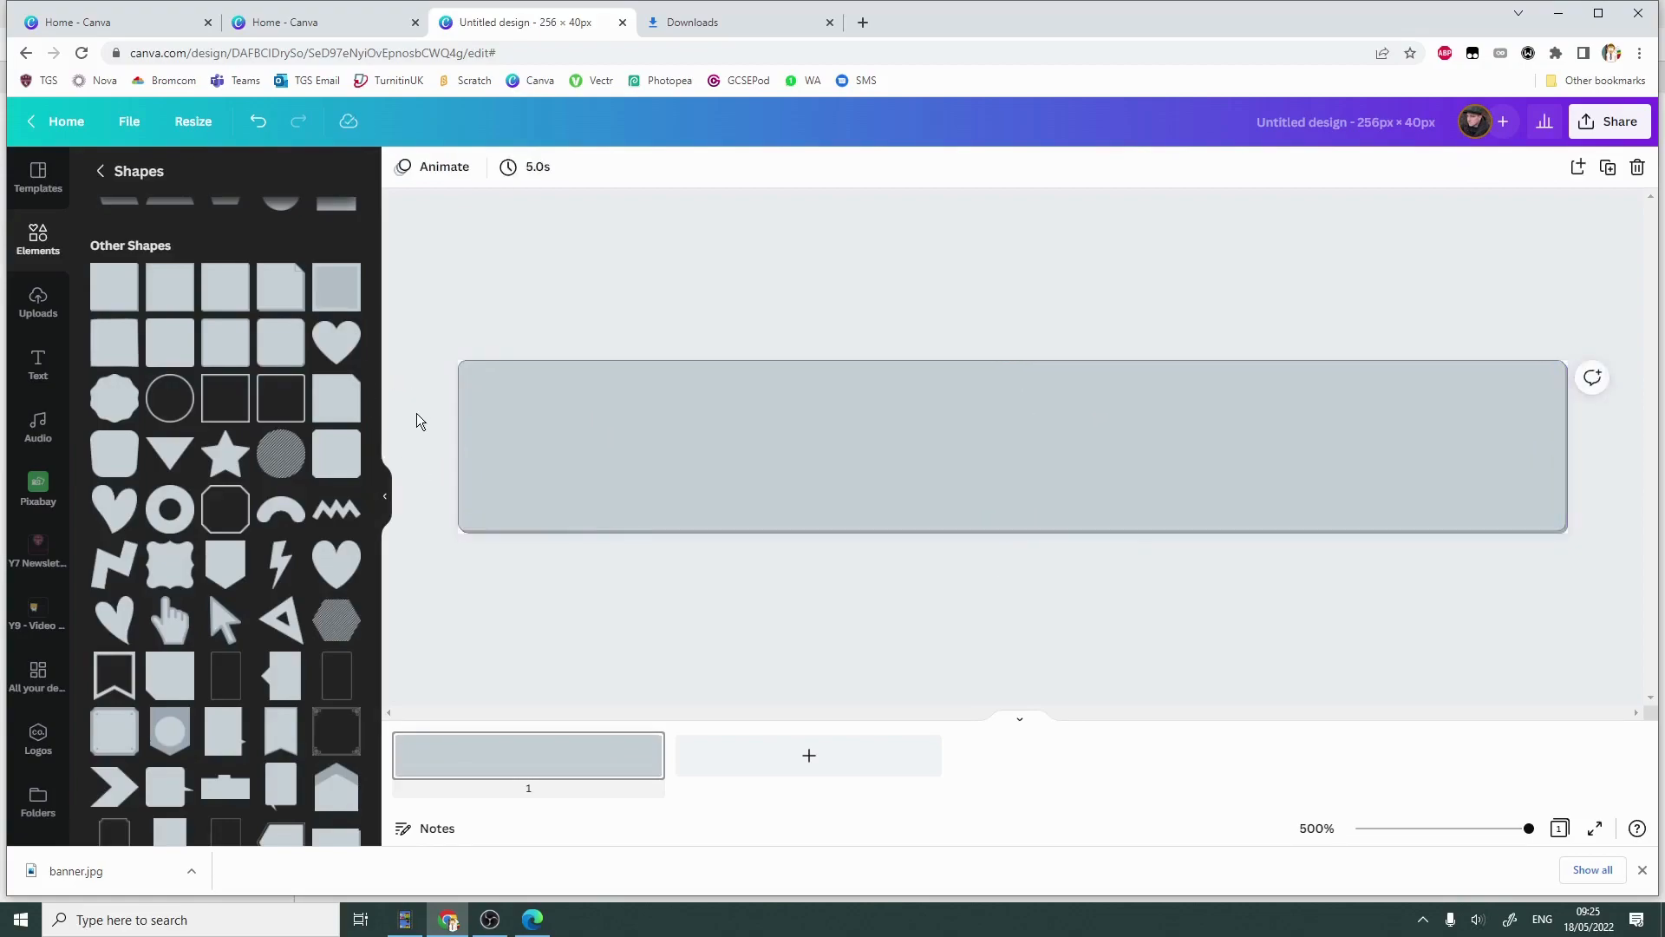
# Recolour the rounded rectangle's three parts from the default colours: light blue first, light turquoise for the main fill, and black for the dark edge.
pyautogui.click(539, 448)
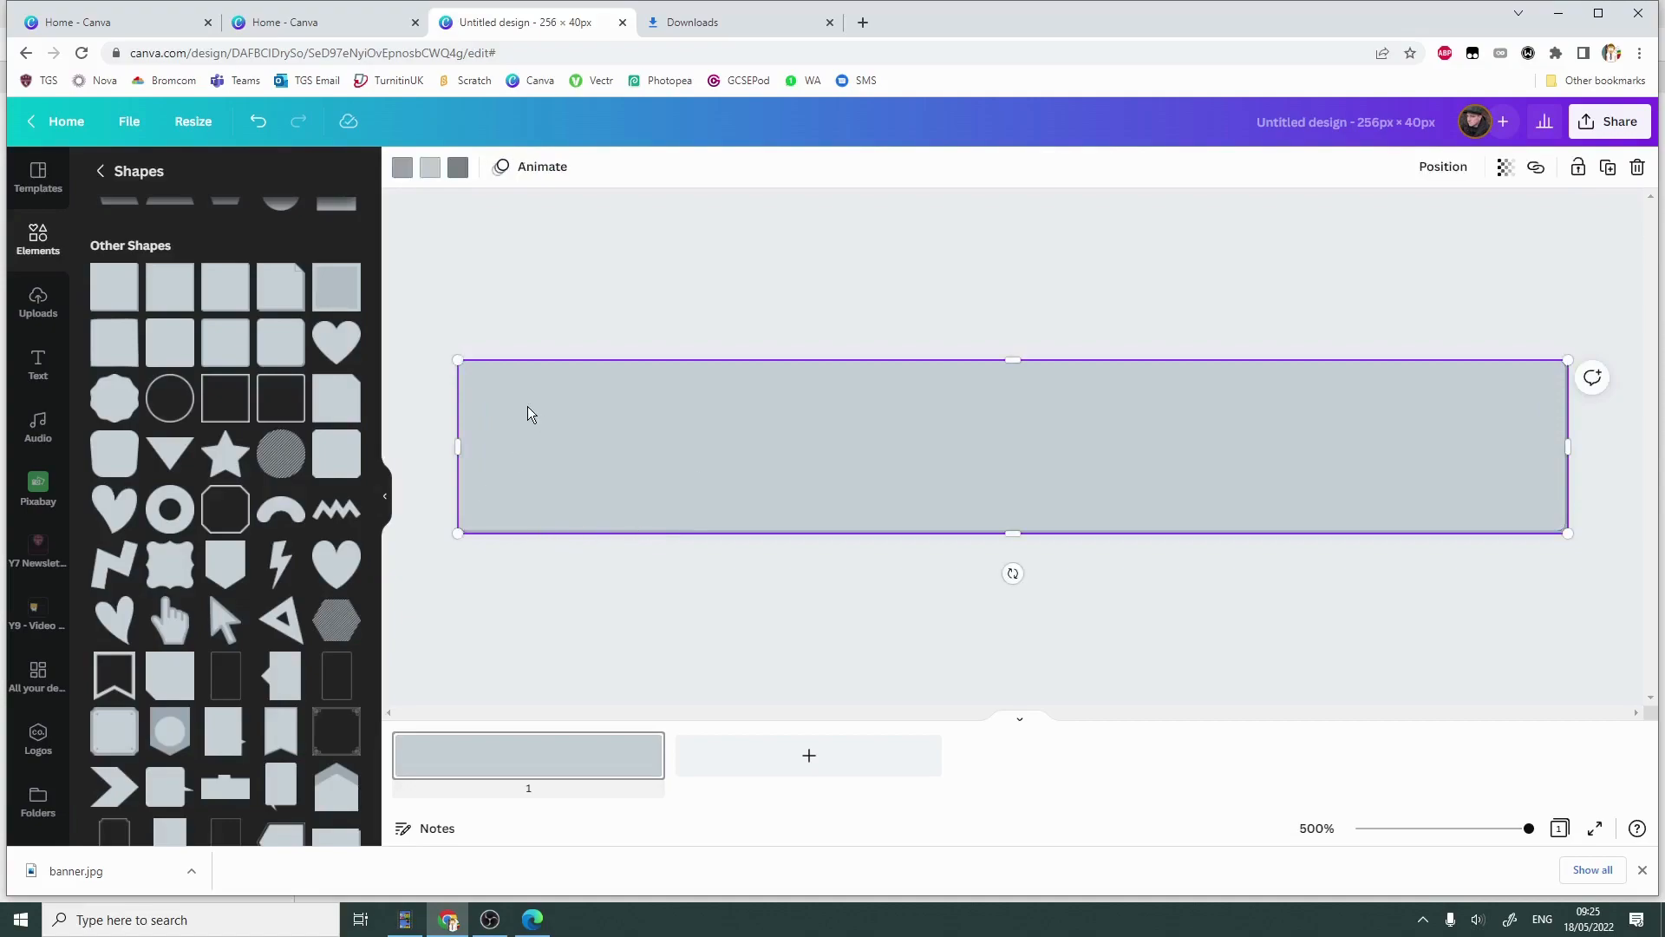
pyautogui.click(402, 167)
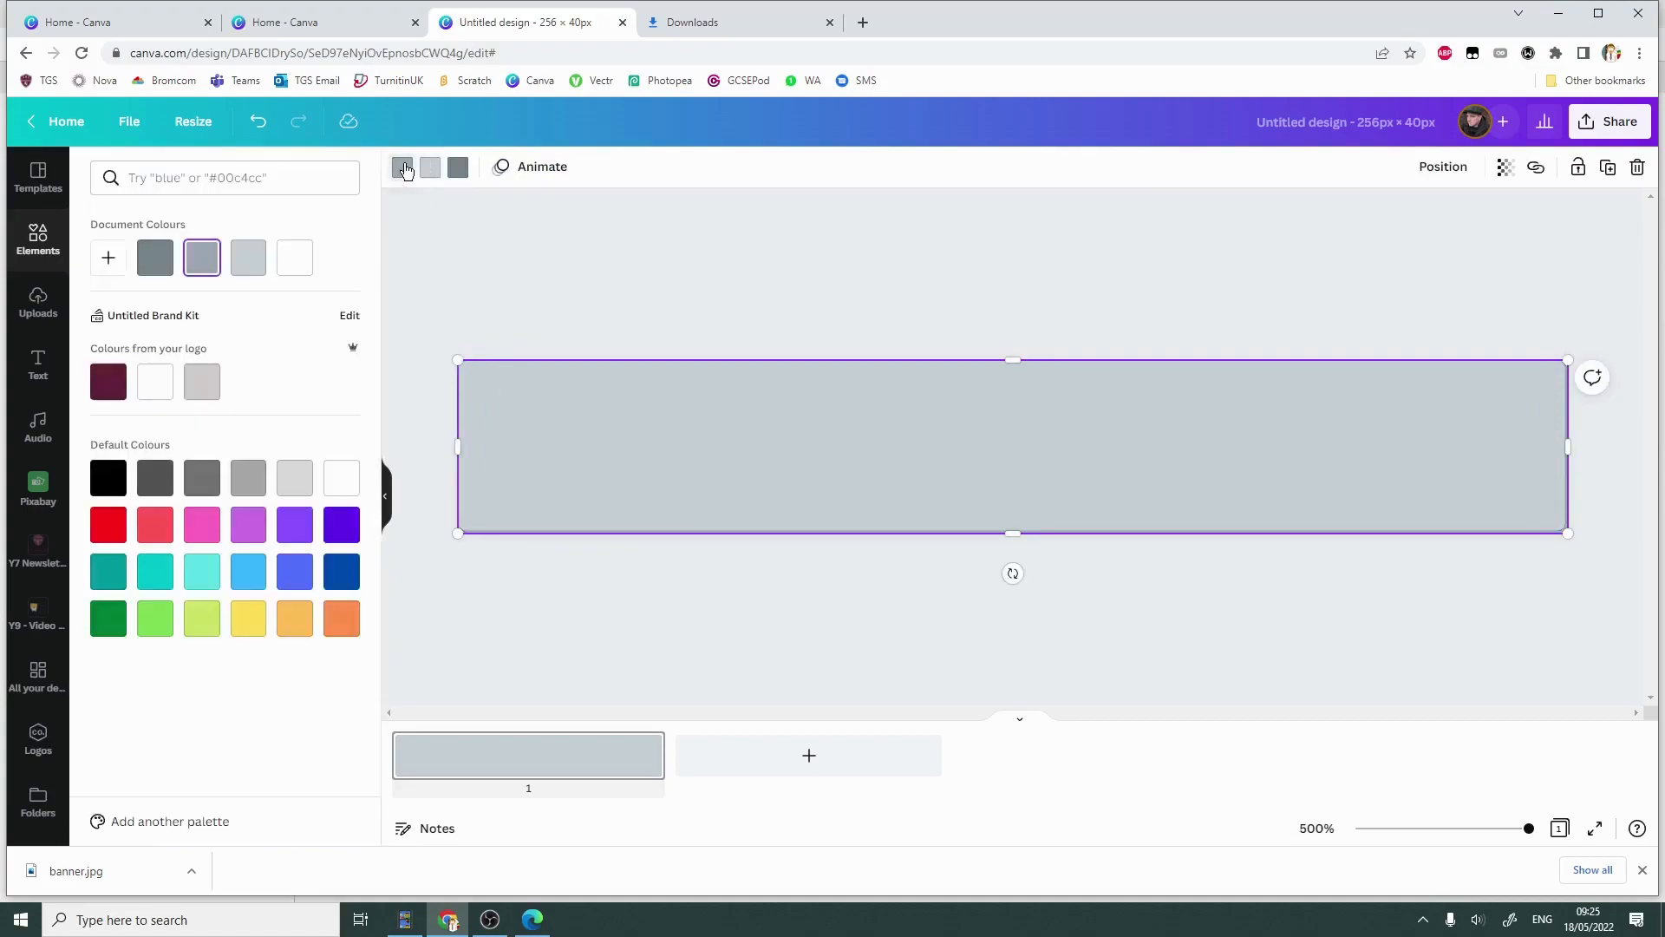
pyautogui.click(242, 585)
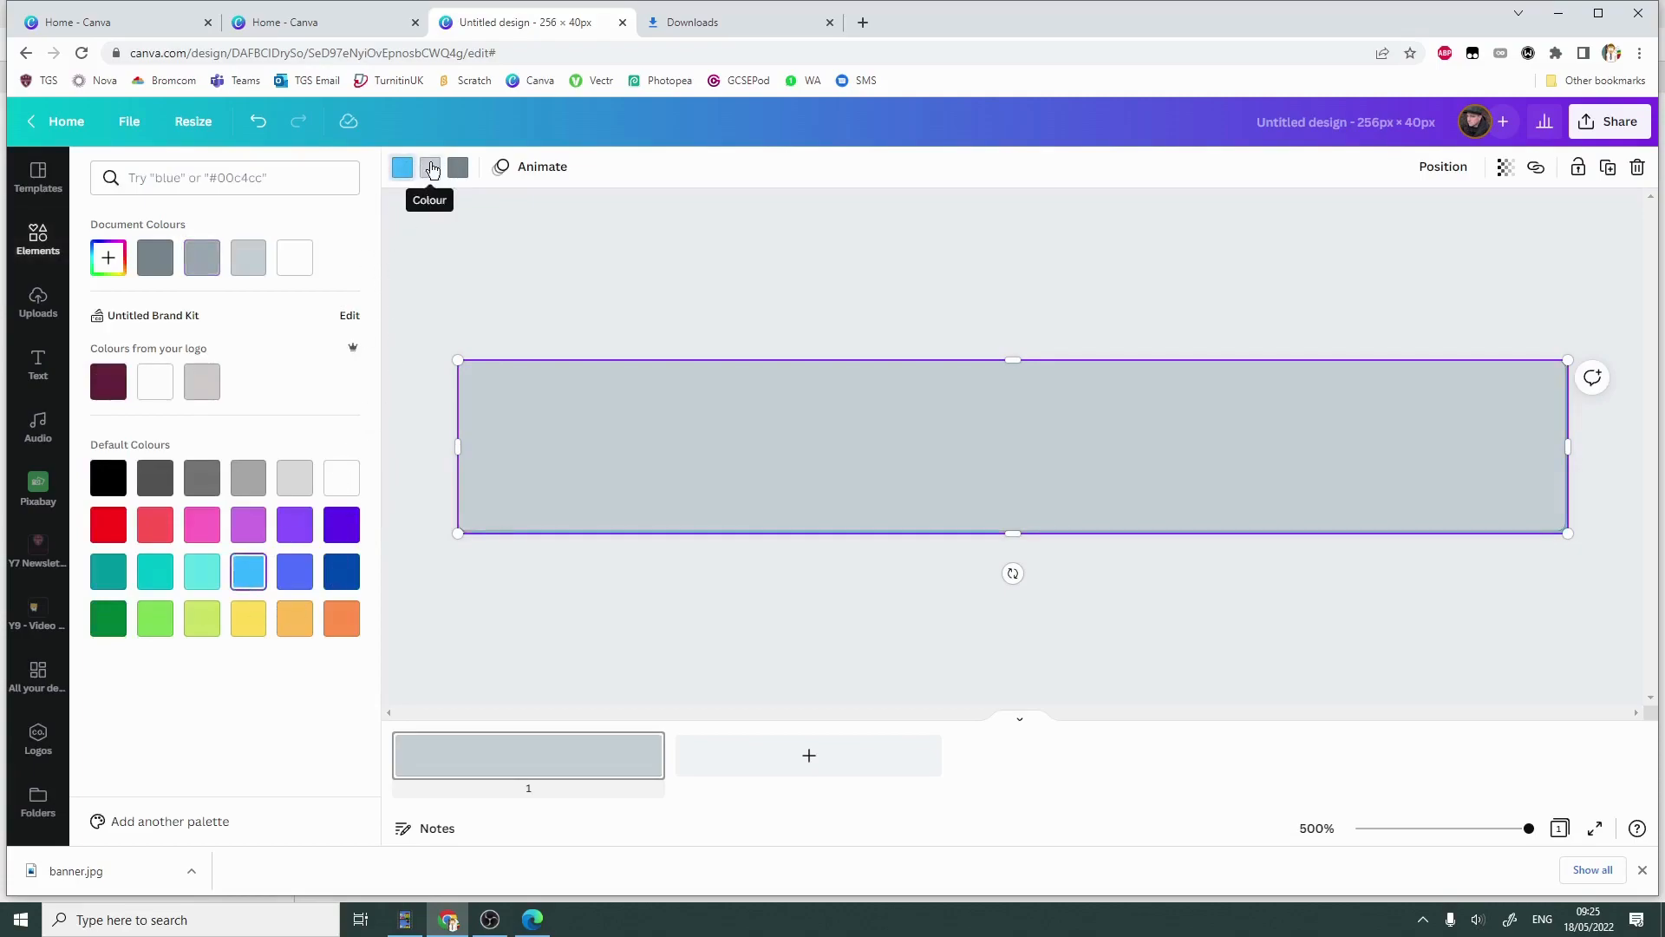
pyautogui.click(435, 169)
pyautogui.click(203, 570)
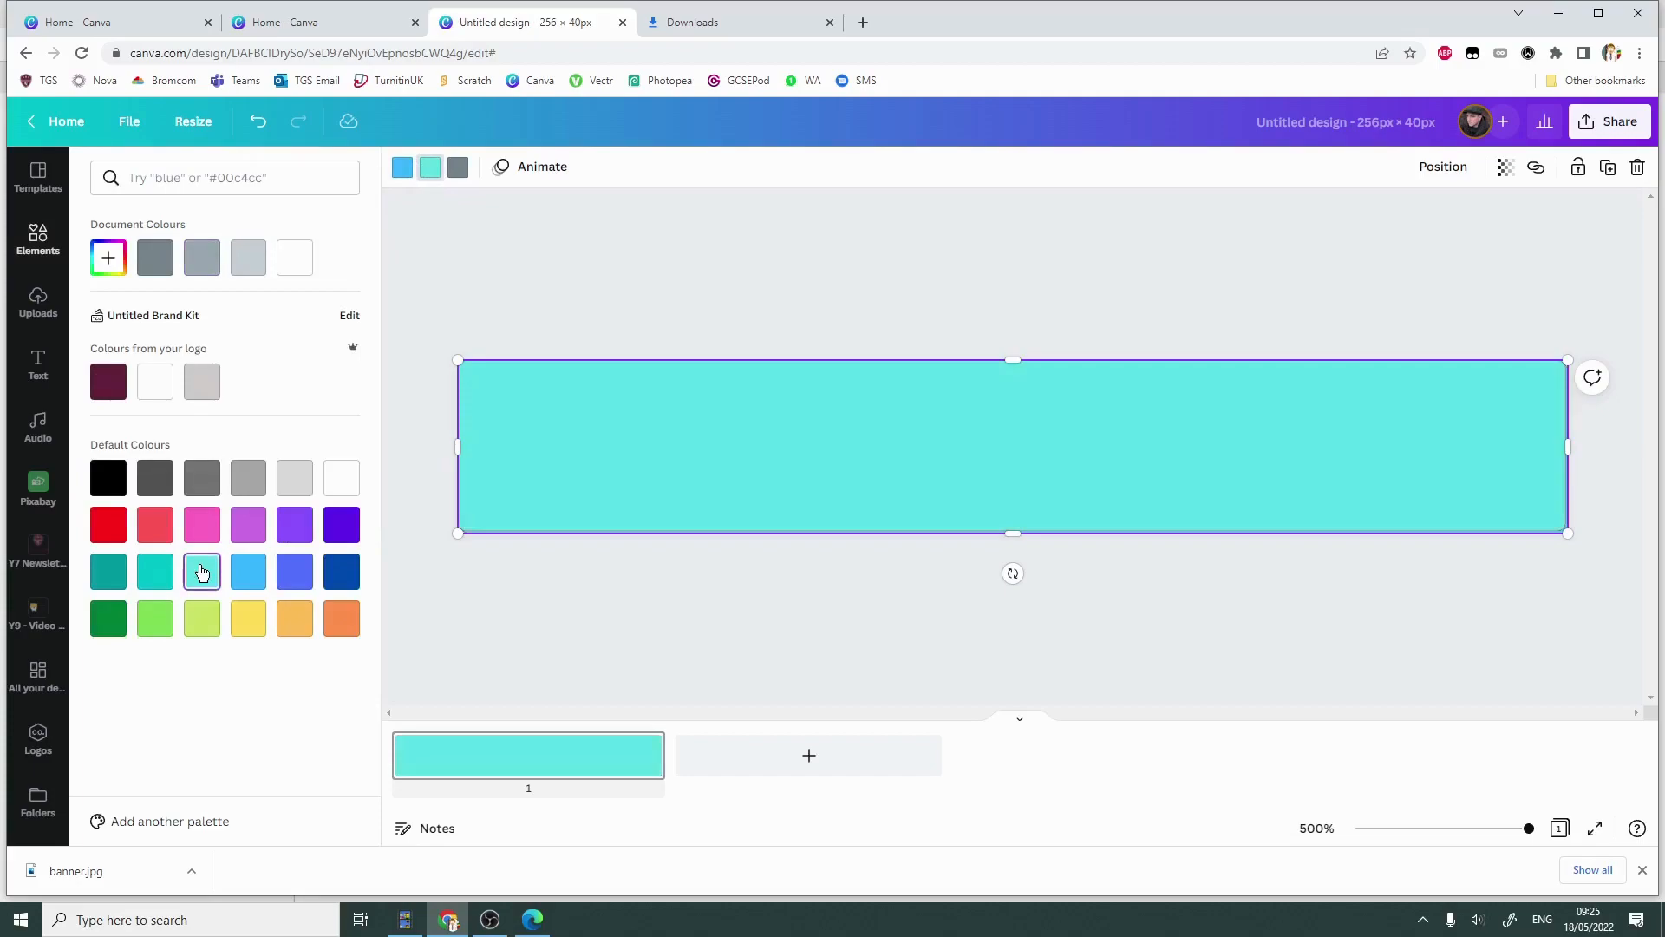
pyautogui.click(457, 168)
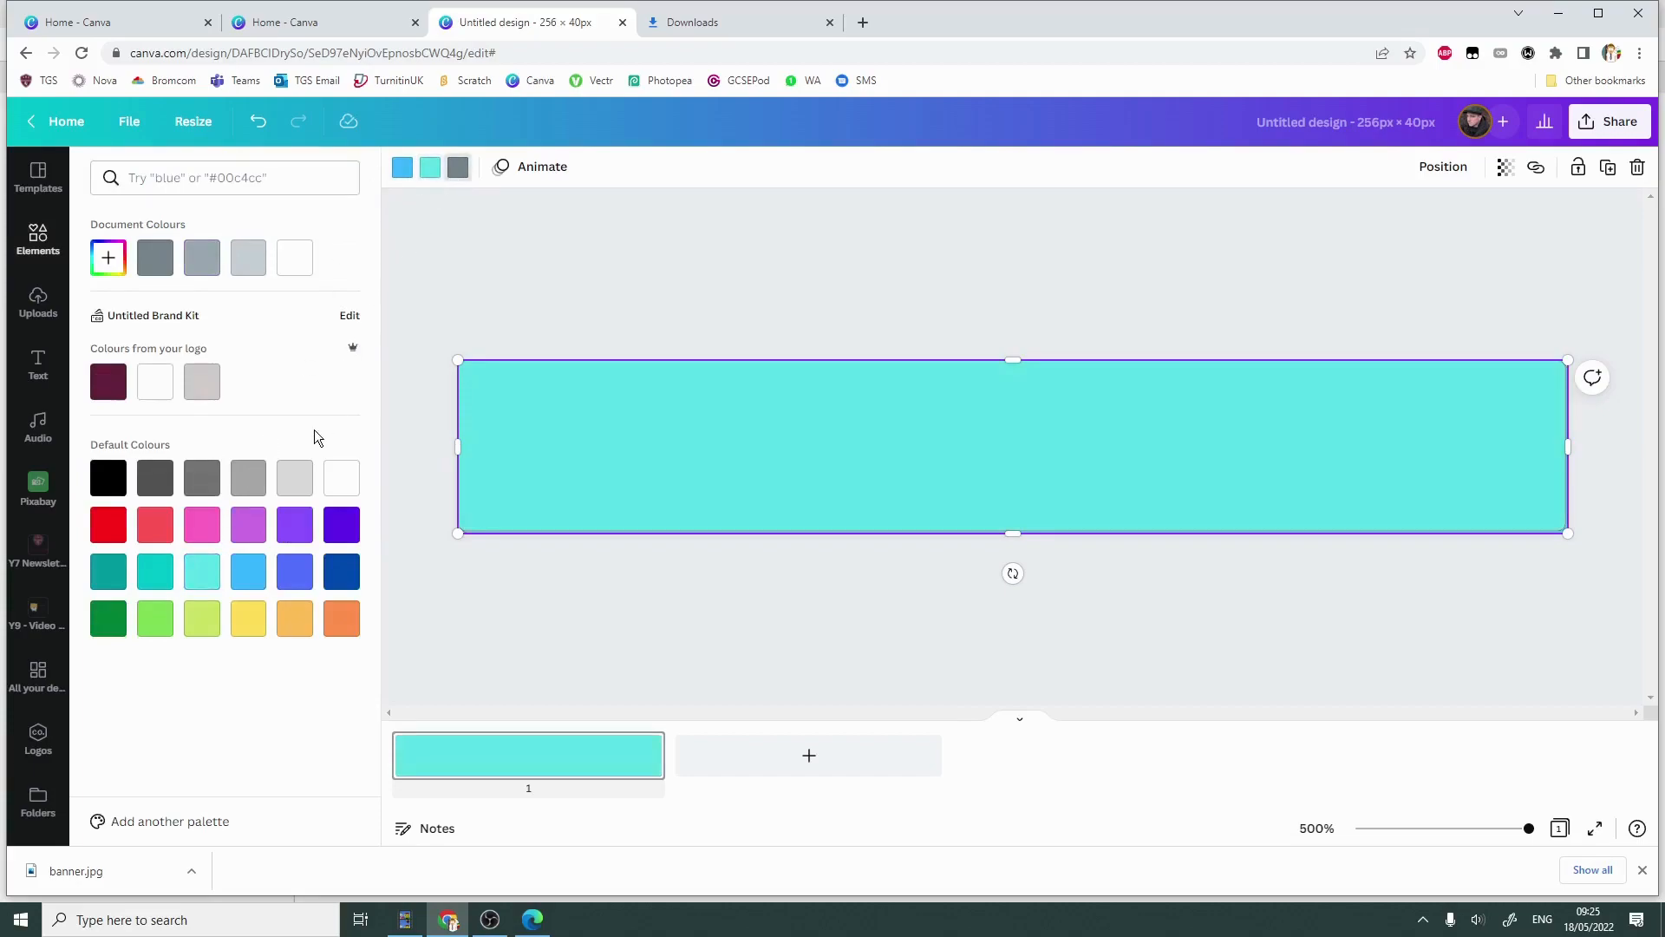
pyautogui.click(110, 478)
pyautogui.click(554, 625)
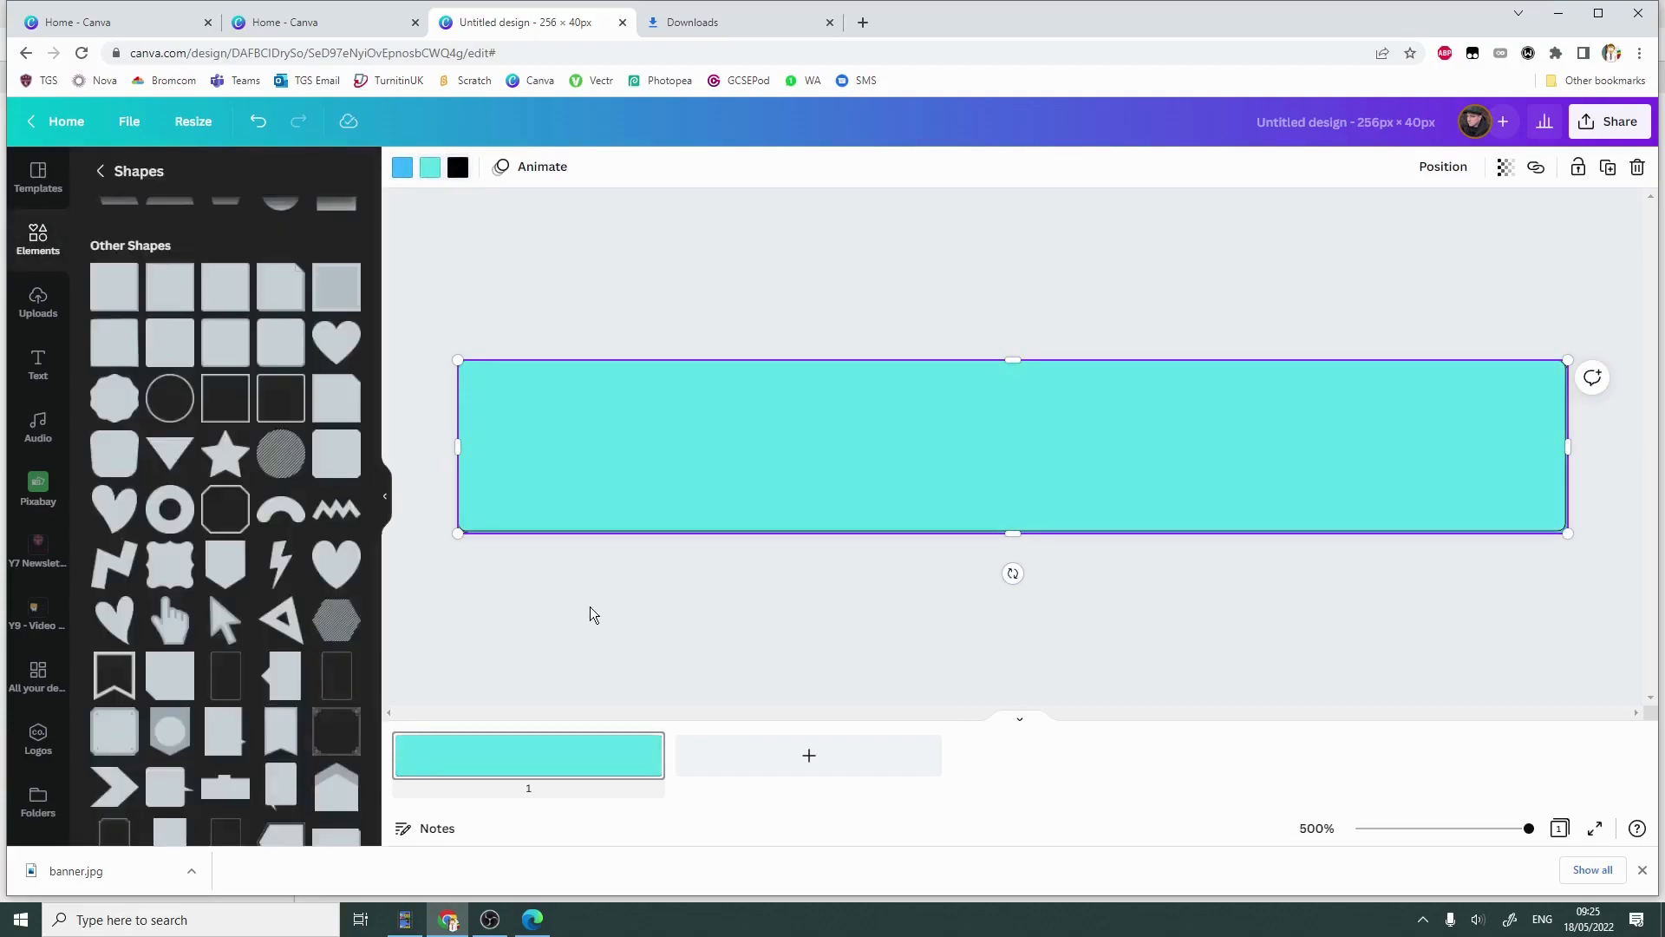
pyautogui.click(590, 606)
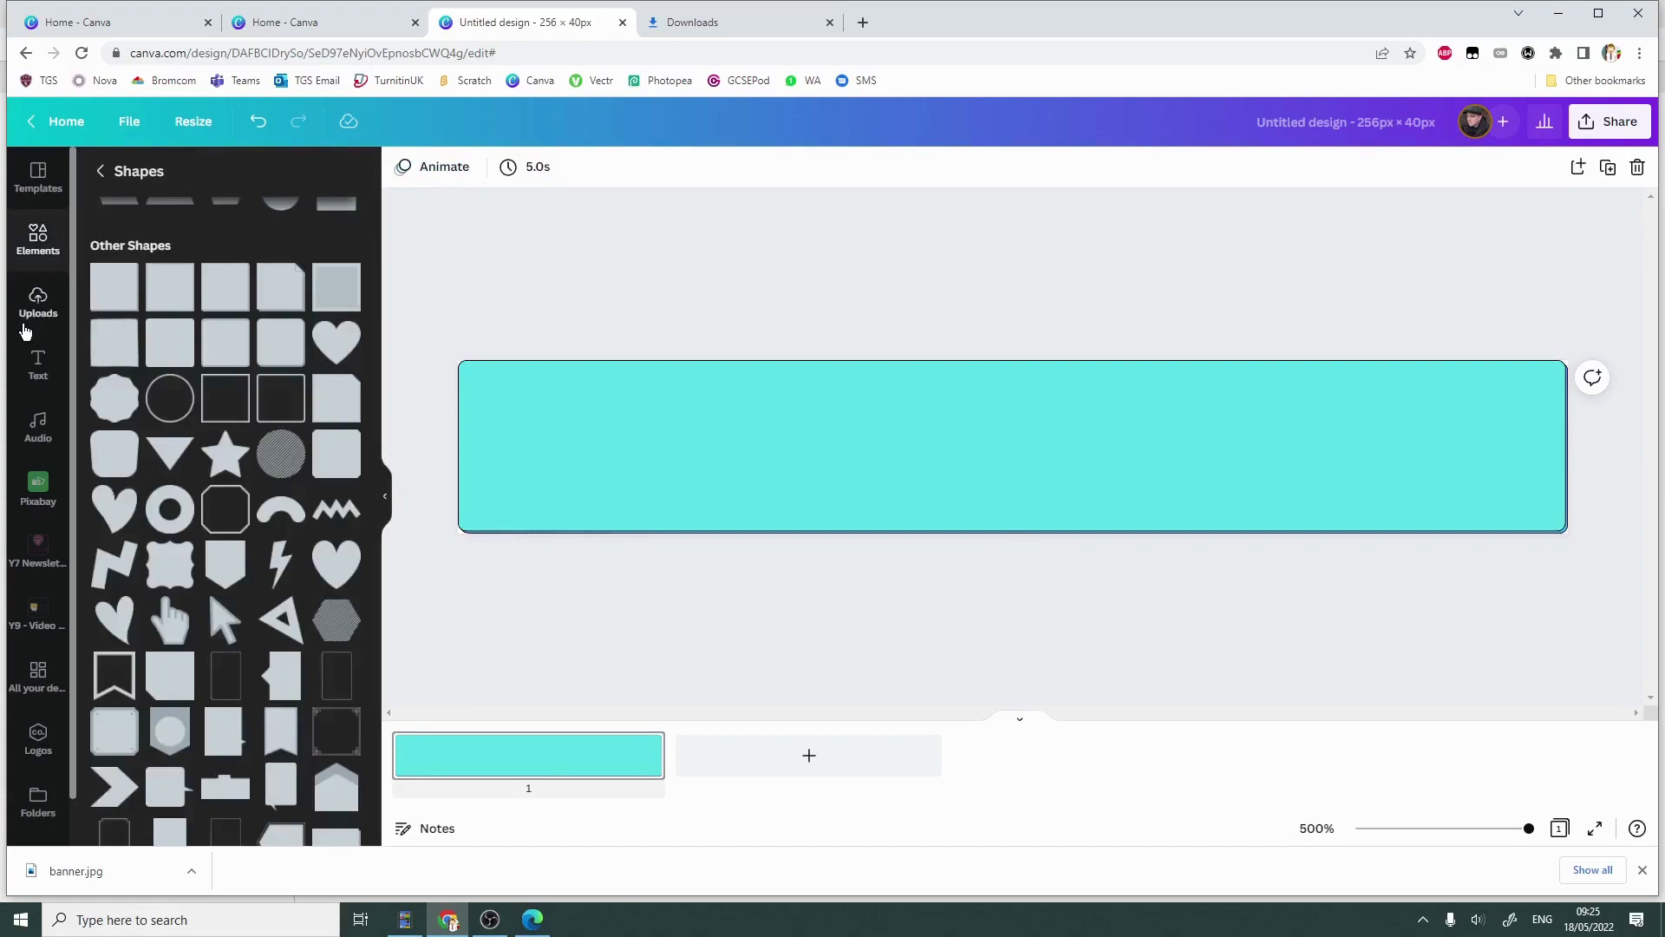
# Add a heading text box to the button and set its font to Intro Rust.
pyautogui.click(38, 365)
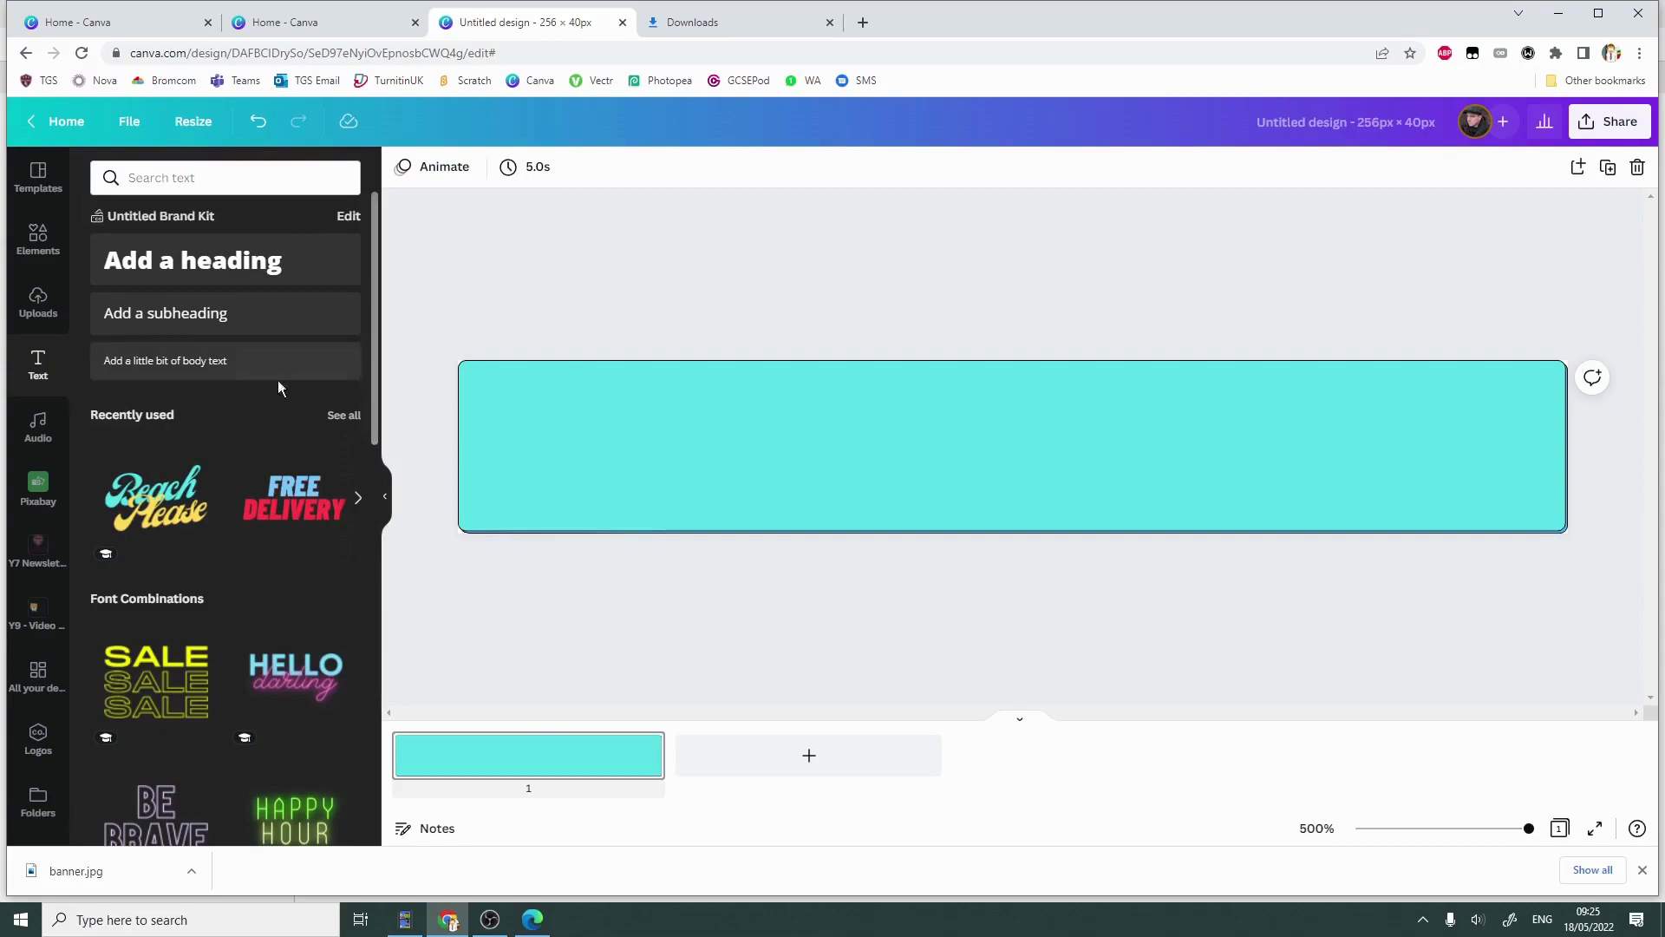
pyautogui.scroll(-6, 175, 502)
pyautogui.scroll(6, 174, 502)
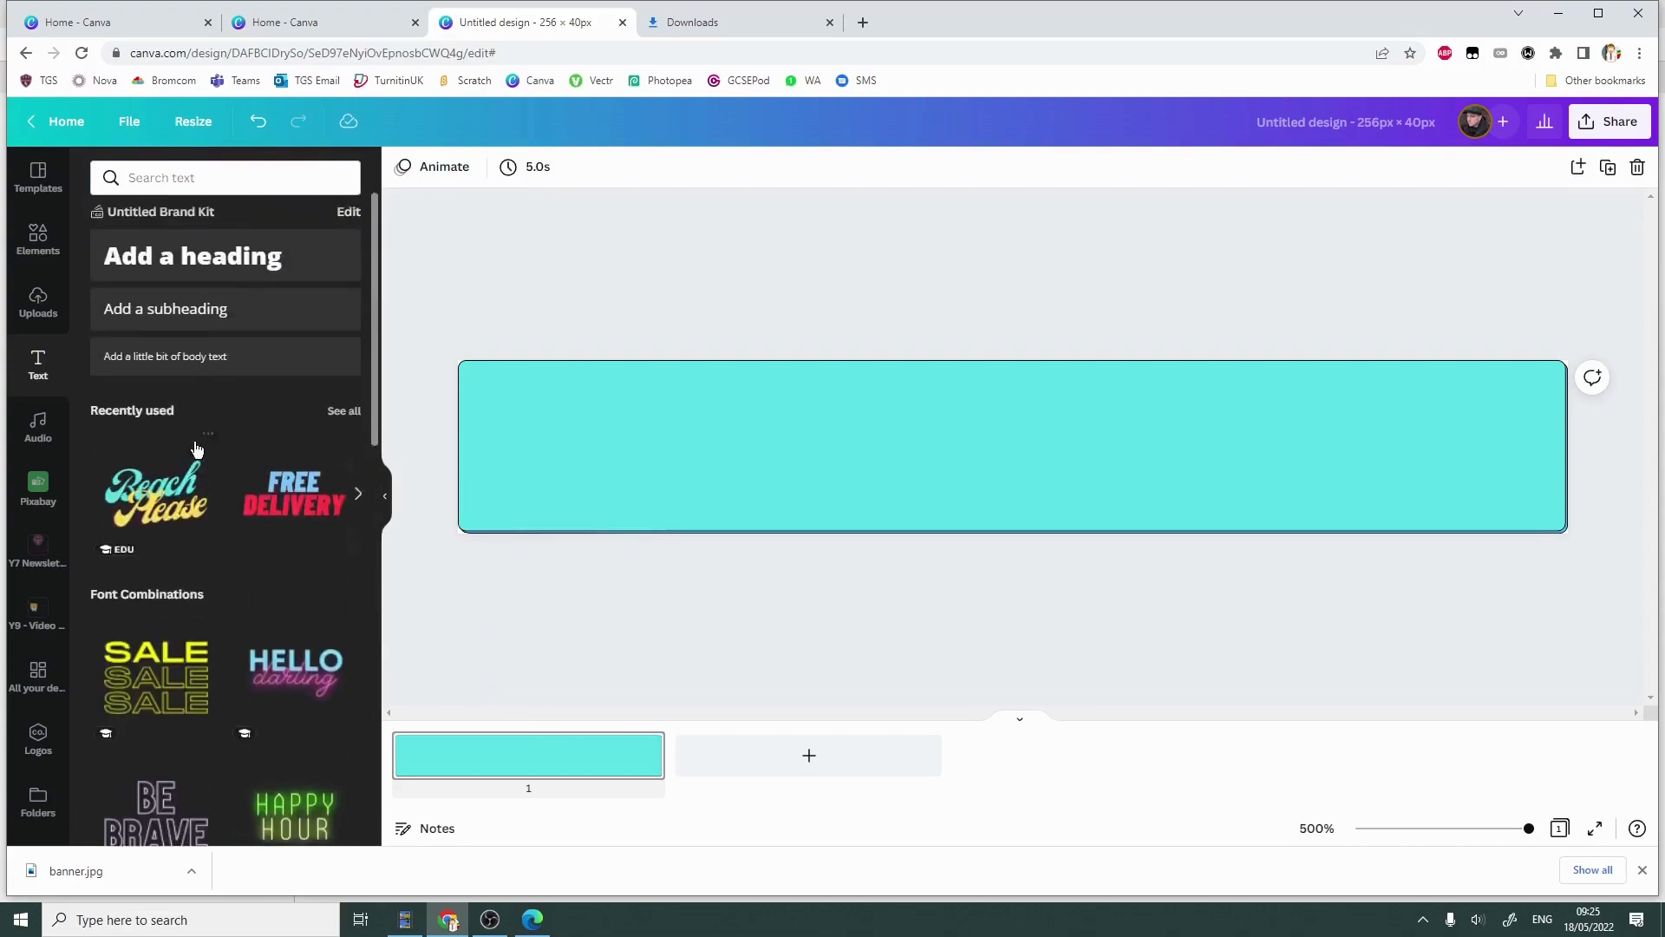
pyautogui.click(240, 277)
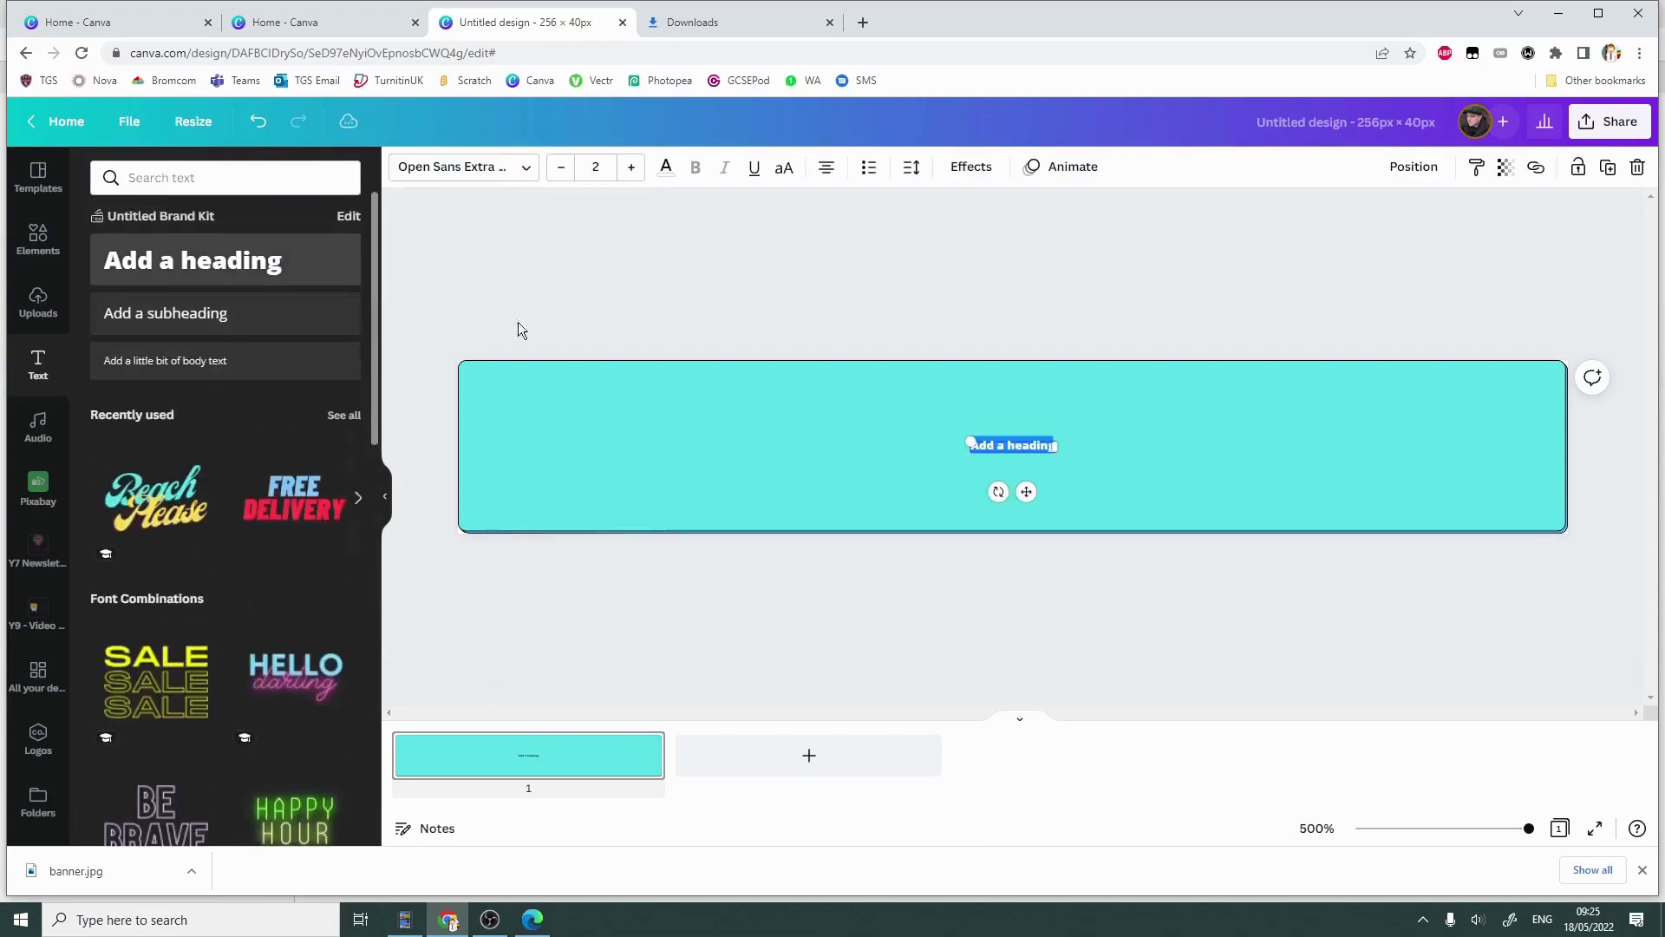
pyautogui.doubleClick(1020, 443)
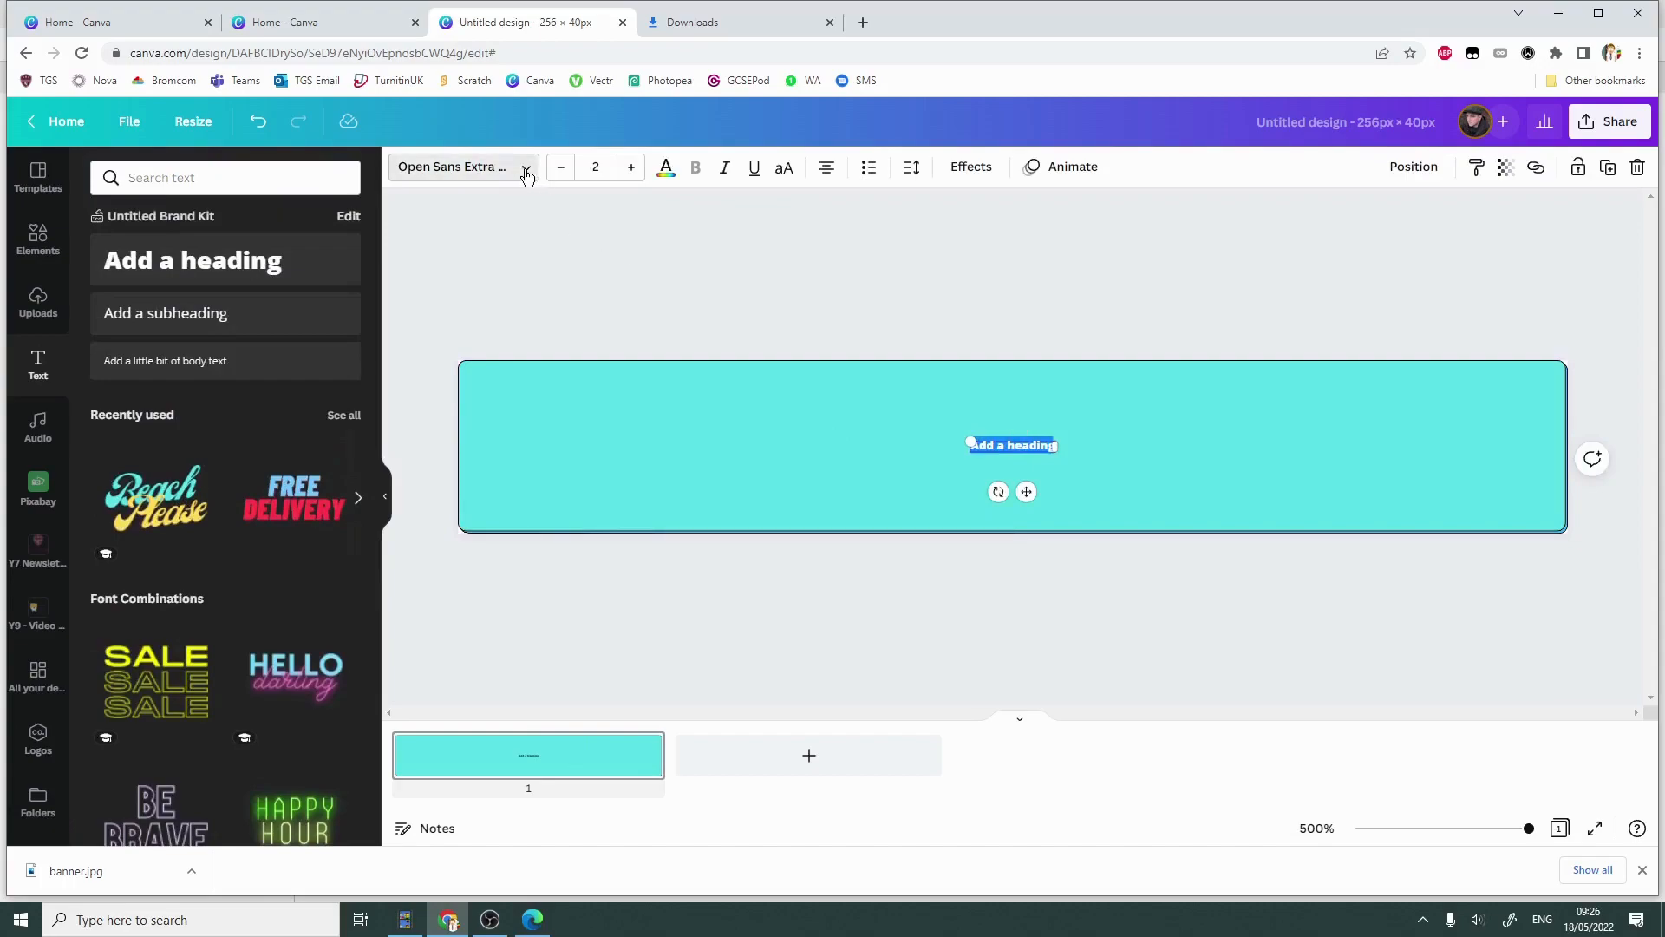
pyautogui.click(496, 174)
pyautogui.scroll(-15, 165, 422)
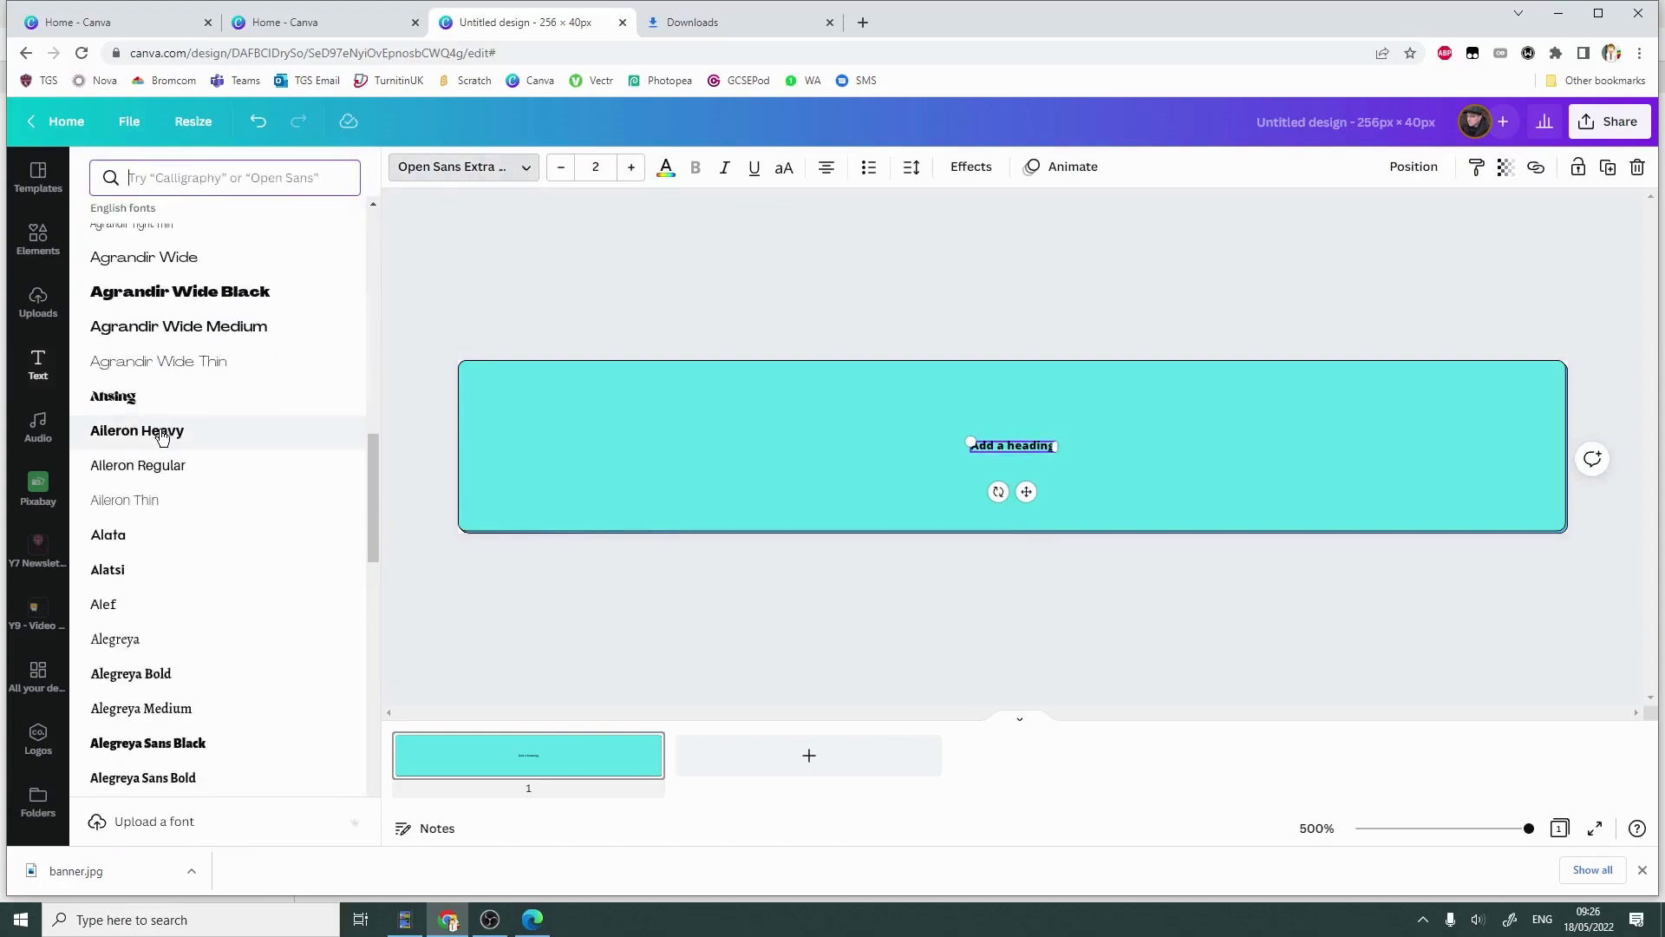
pyautogui.scroll(10, 166, 421)
pyautogui.click(132, 295)
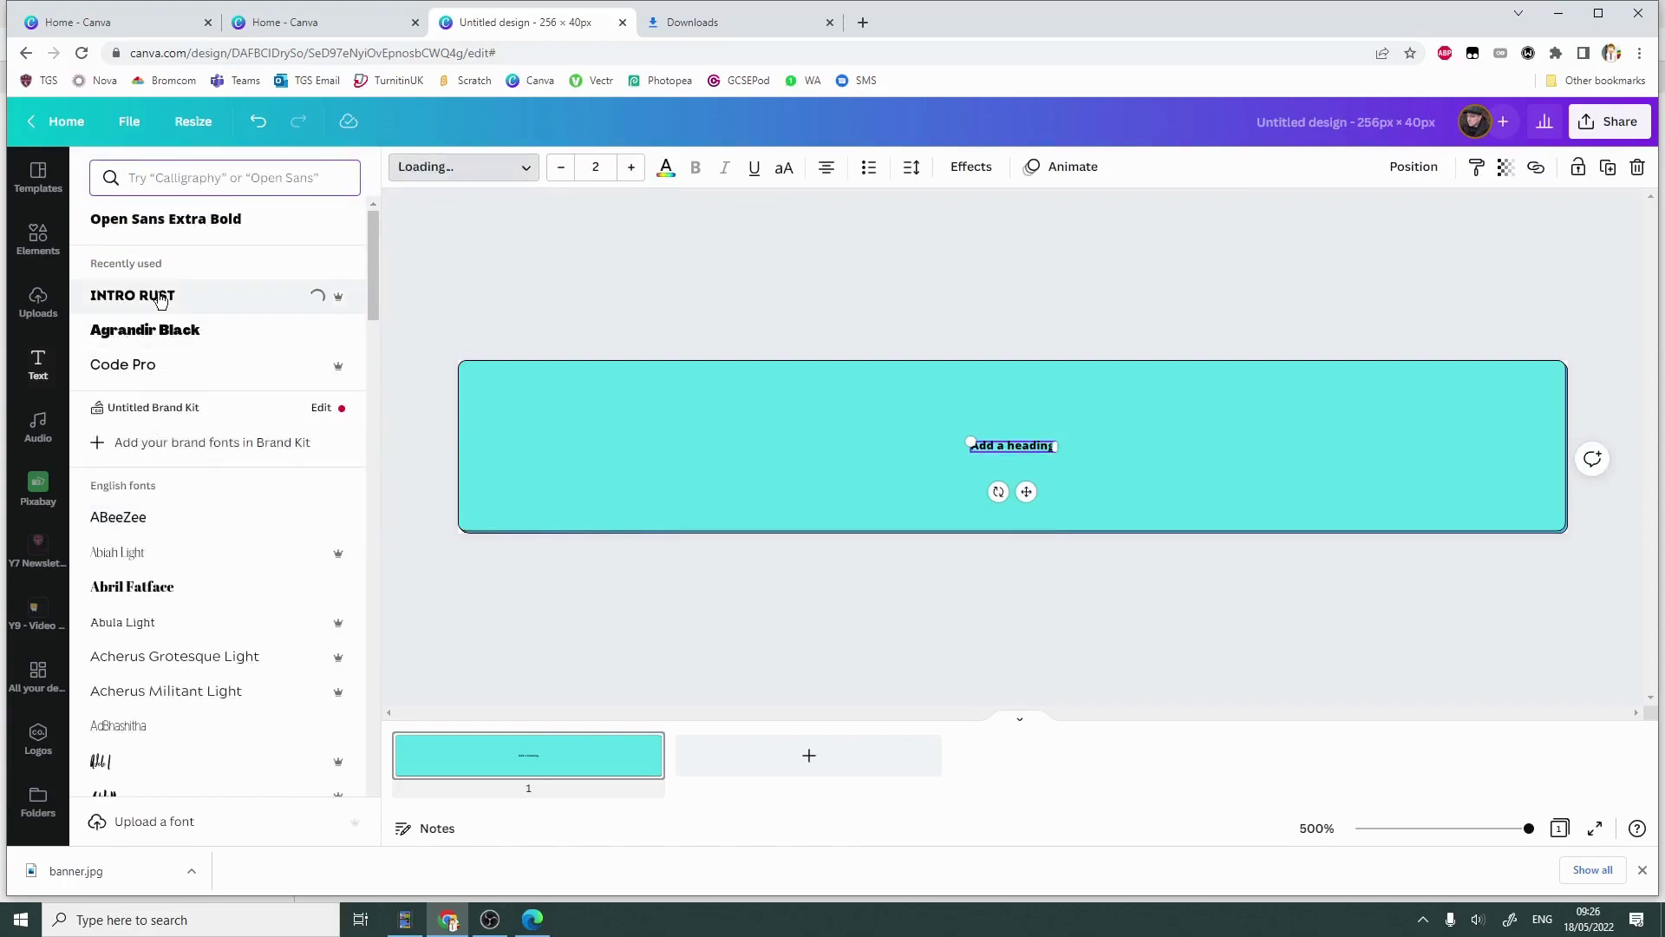
# Replace the heading text with HOME and set its font size to 14.
pyautogui.tripleClick(1021, 448)
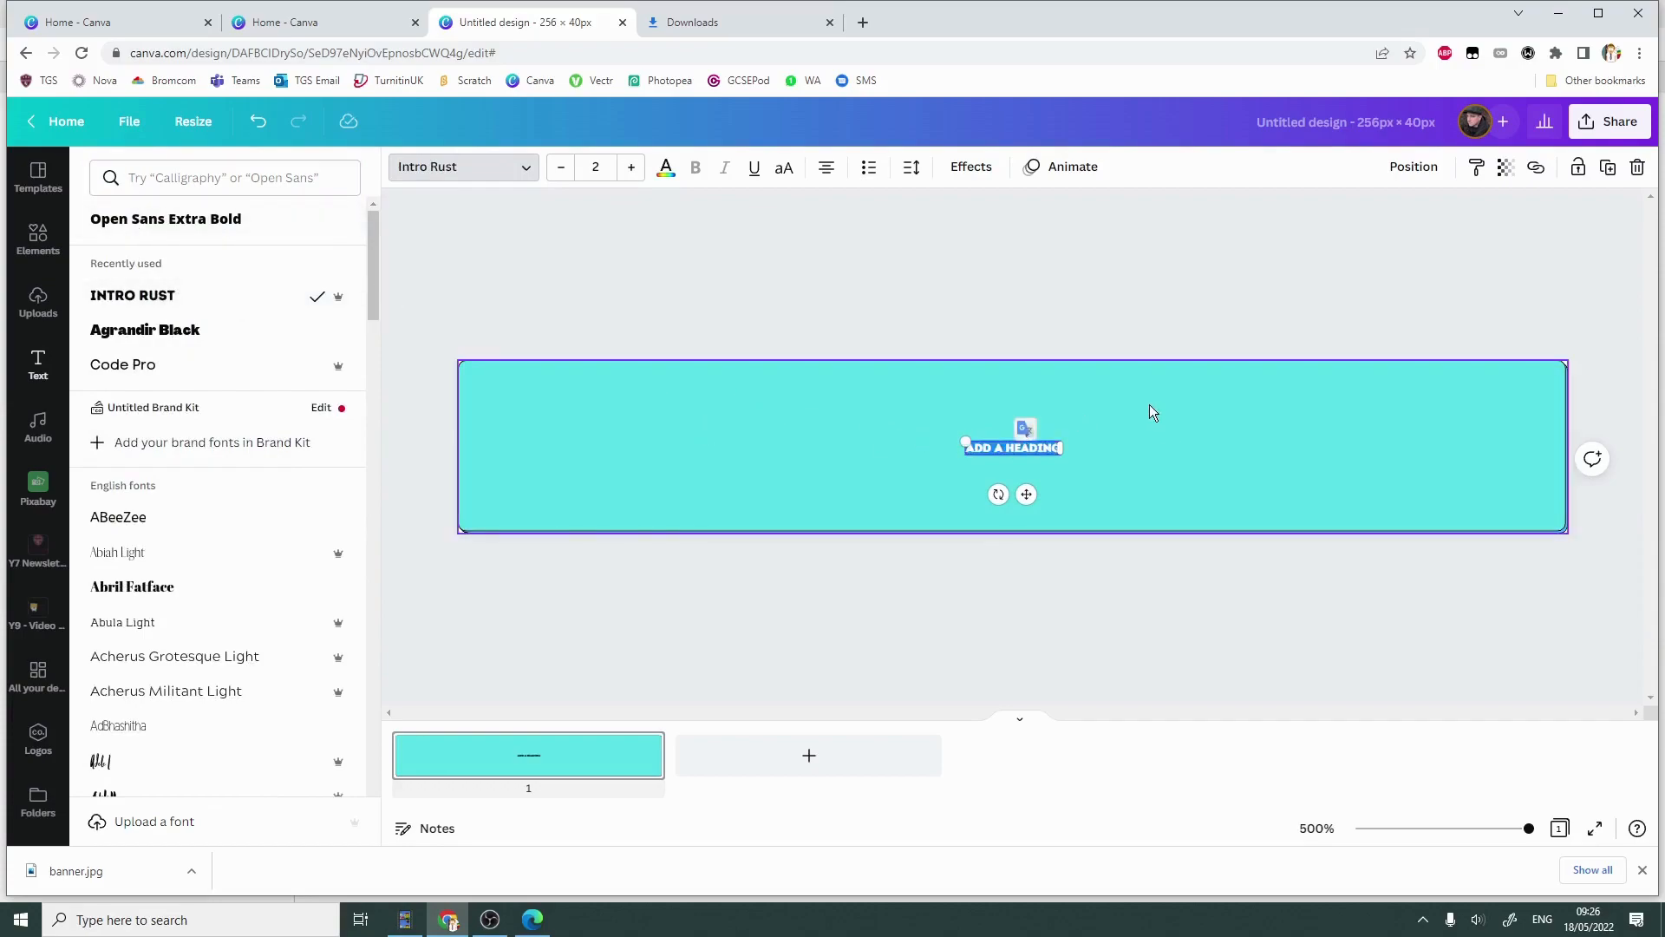
pyautogui.write('HOME')
pyautogui.doubleClick(1024, 451)
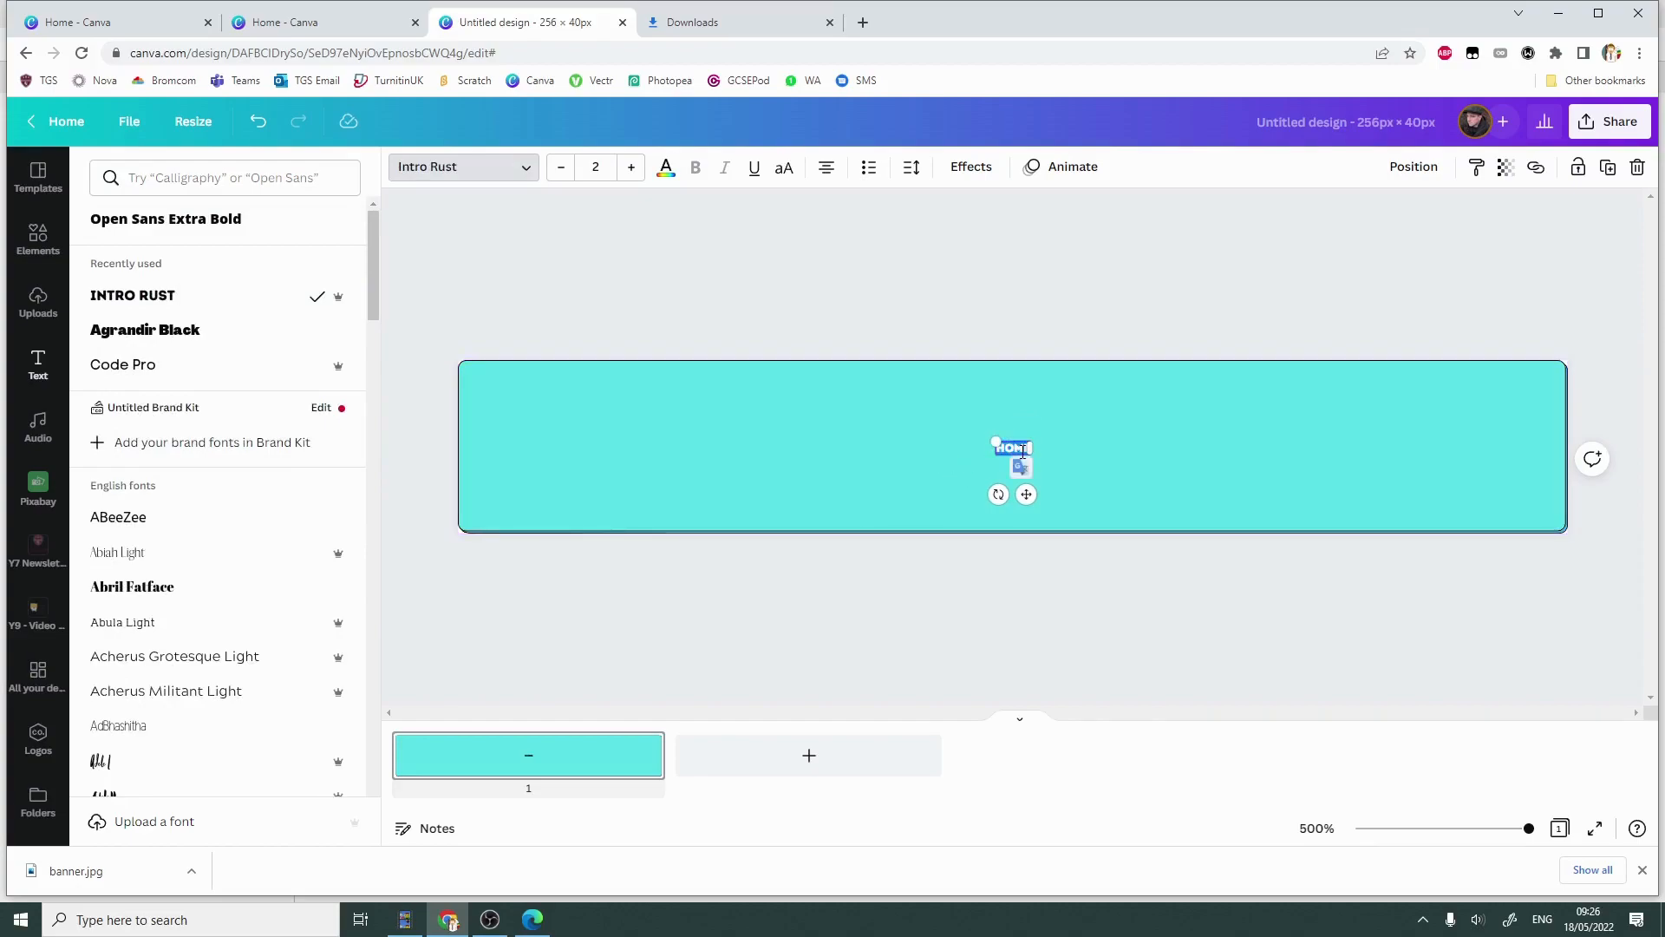
pyautogui.click(631, 167)
pyautogui.click(631, 168)
pyautogui.click(631, 168)
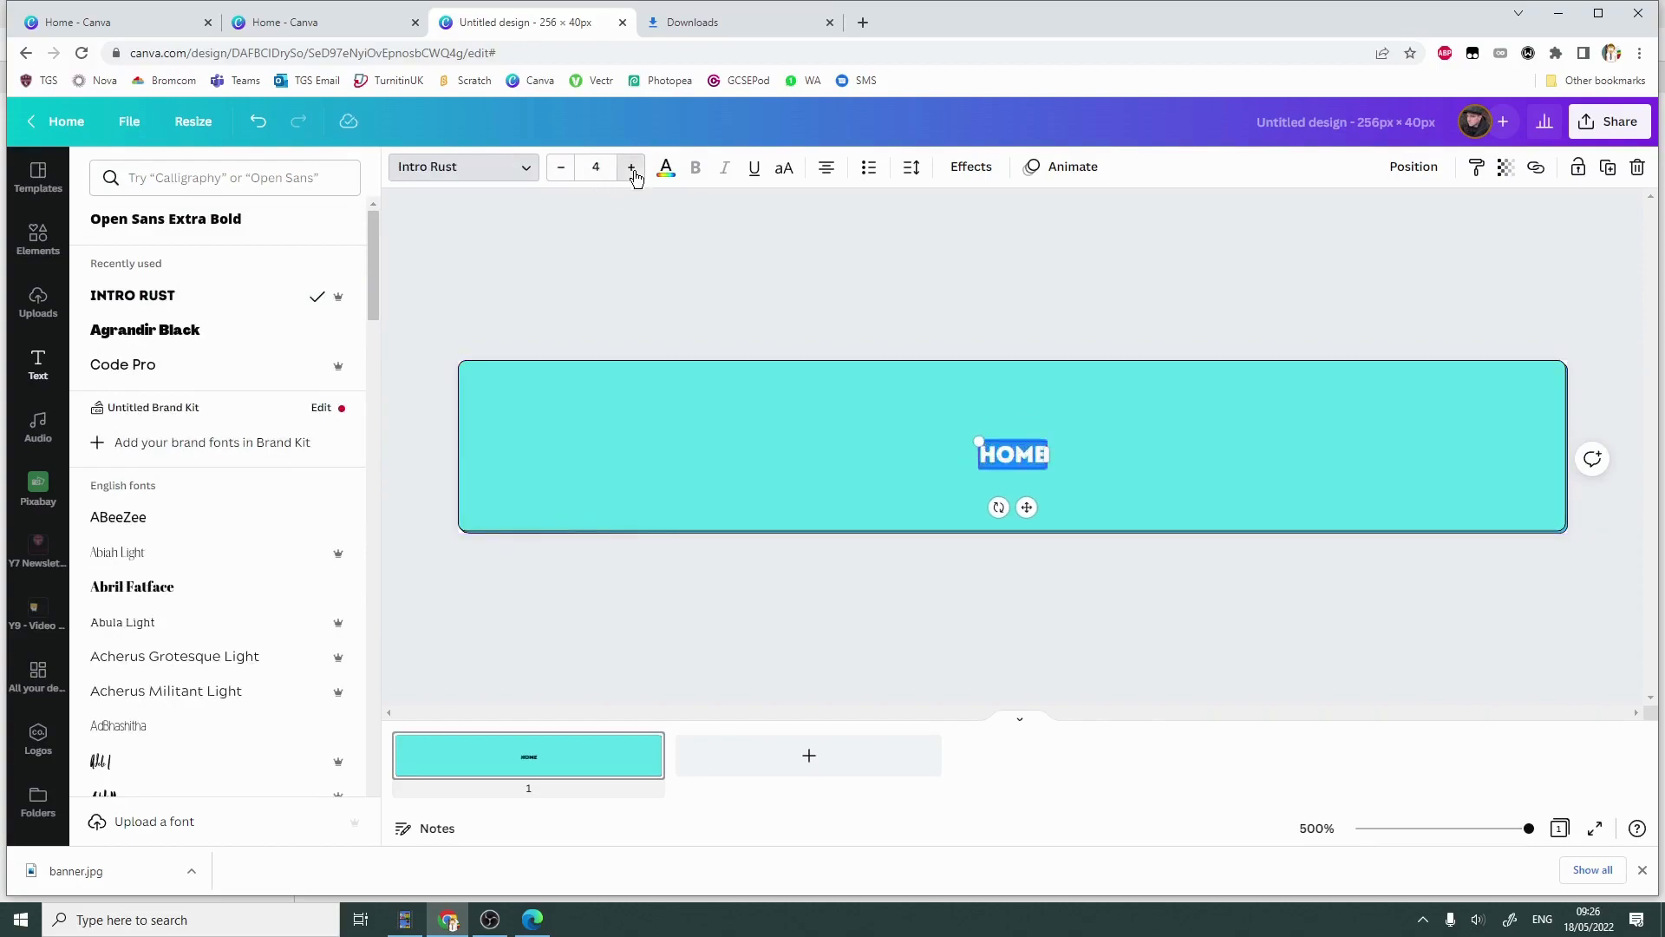
pyautogui.click(632, 168)
pyautogui.click(631, 168)
pyautogui.click(632, 167)
pyautogui.click(631, 167)
pyautogui.click(632, 168)
pyautogui.click(631, 168)
pyautogui.click(632, 168)
pyautogui.click(632, 167)
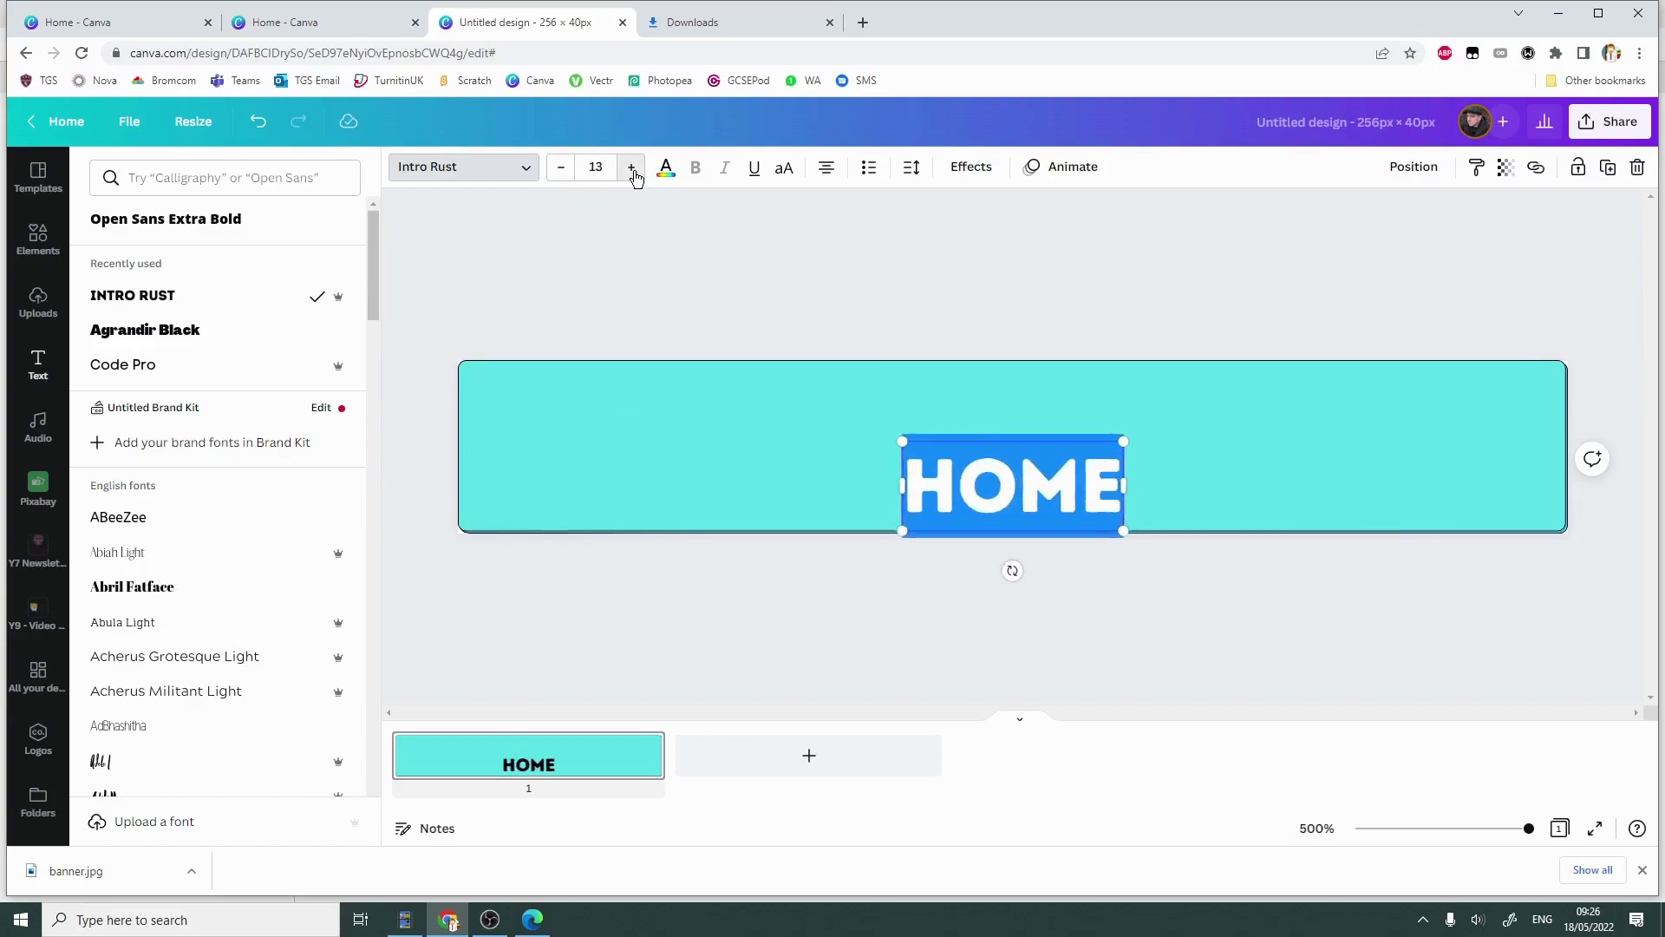
pyautogui.click(631, 168)
pyautogui.click(1094, 510)
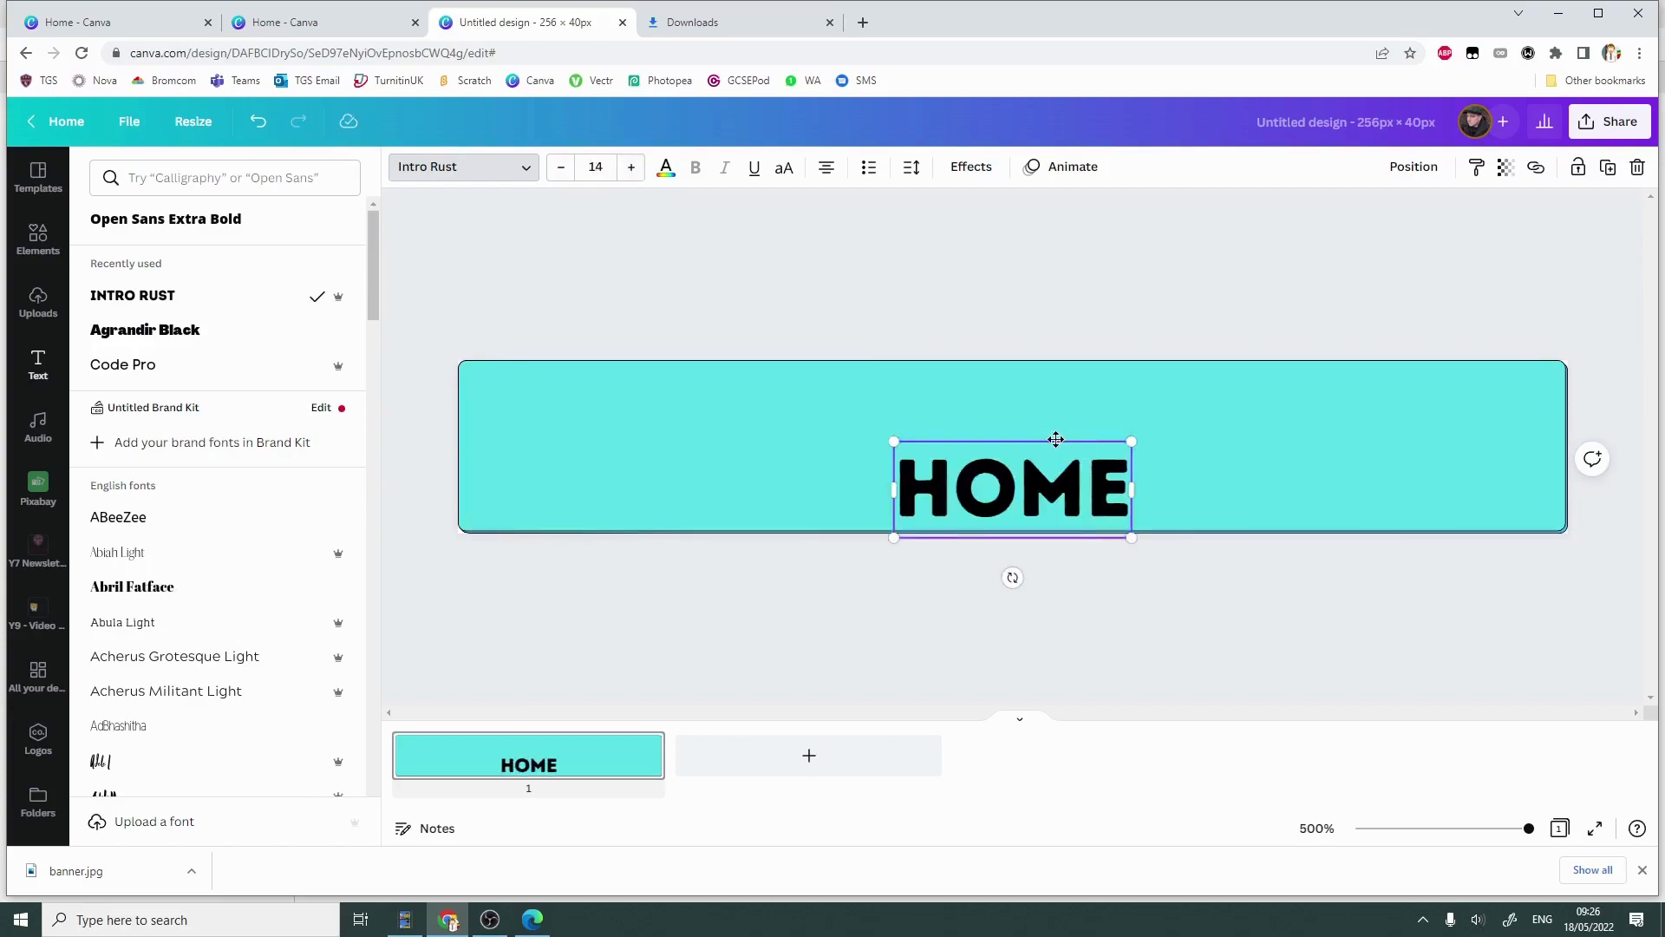
# Move the HOME text up to the vertical middle of the button and align it to the page's horizontal centre.
pyautogui.moveTo(1055, 439); pyautogui.dragTo(993, 399)
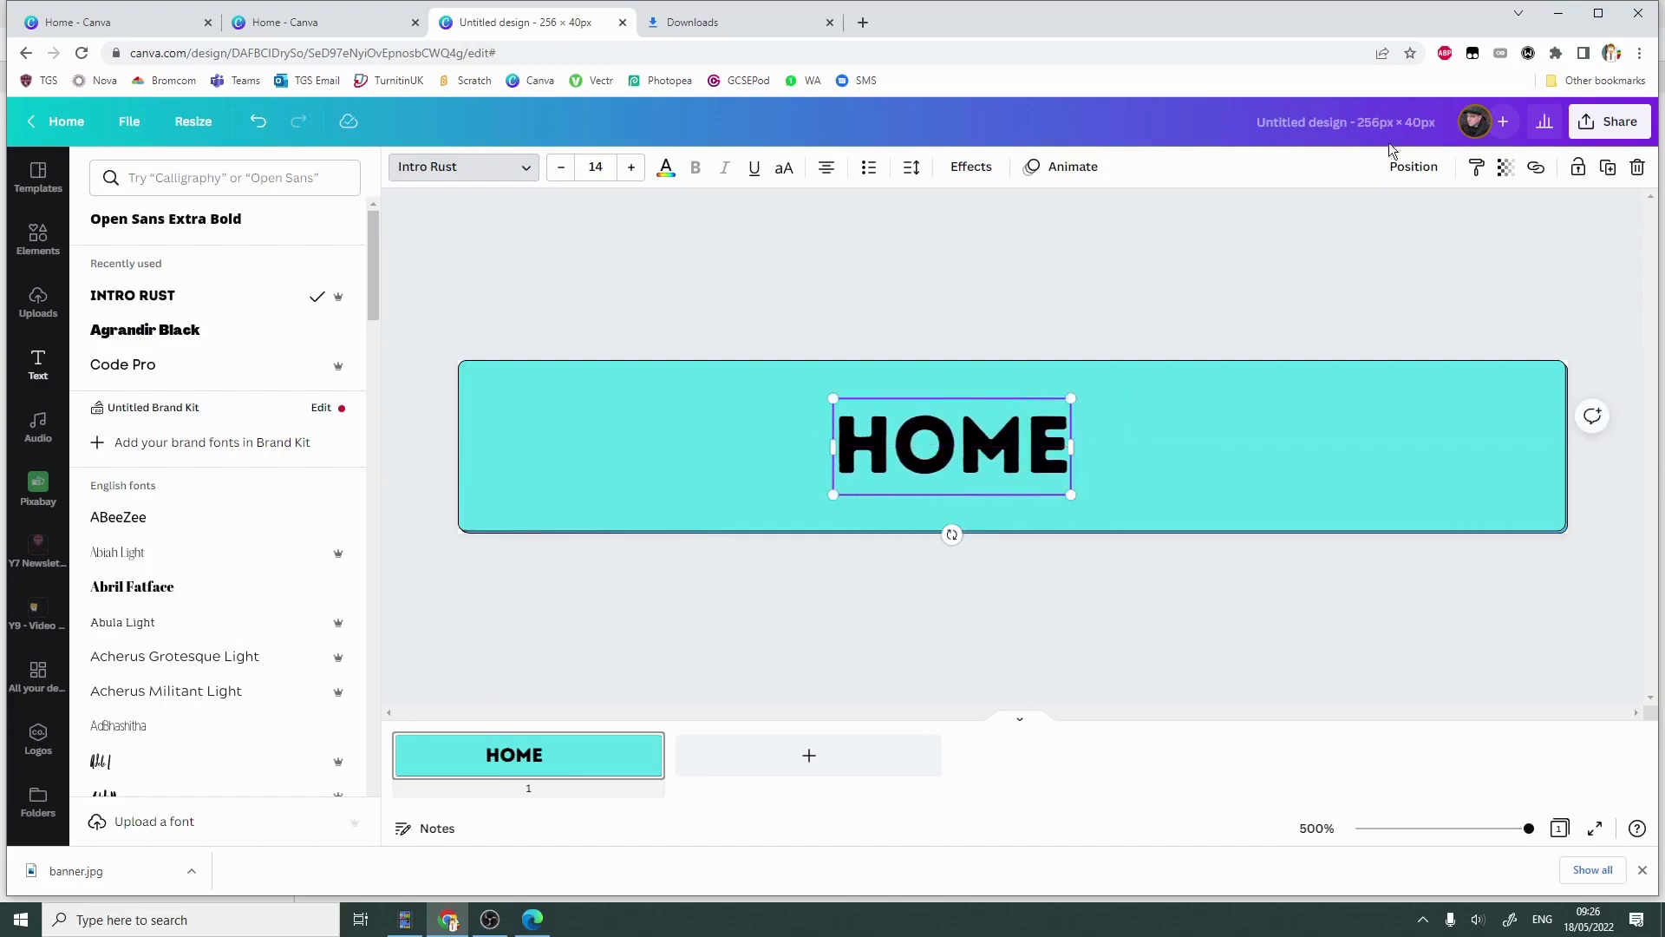
pyautogui.click(1407, 170)
pyautogui.click(1325, 328)
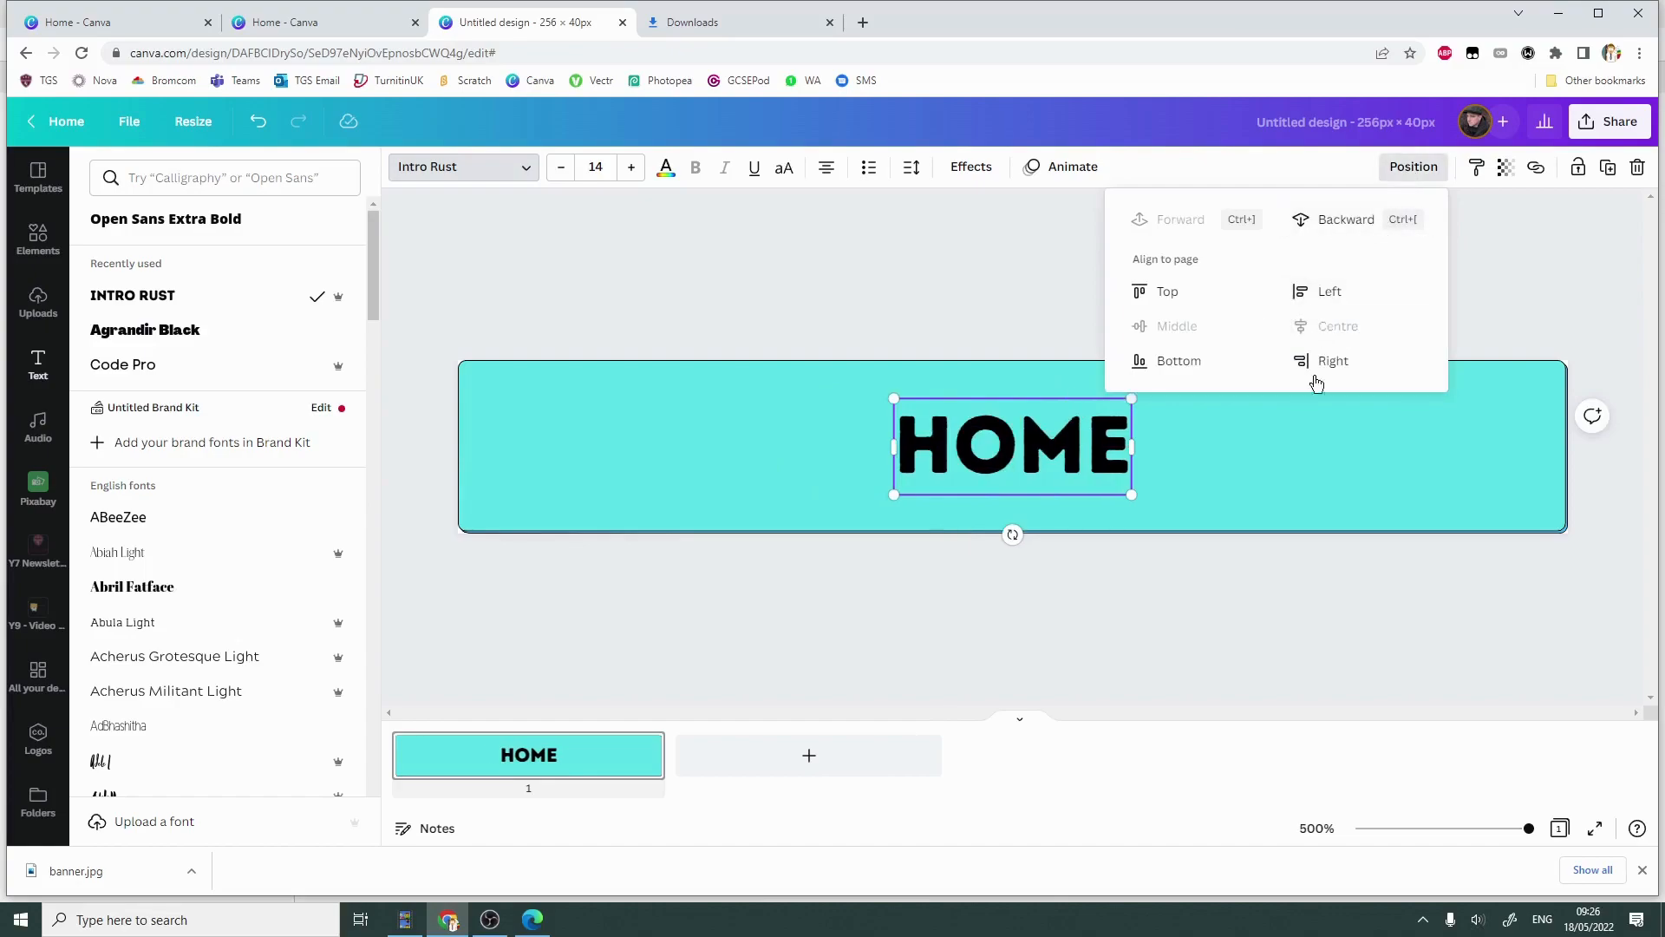
pyautogui.click(1176, 678)
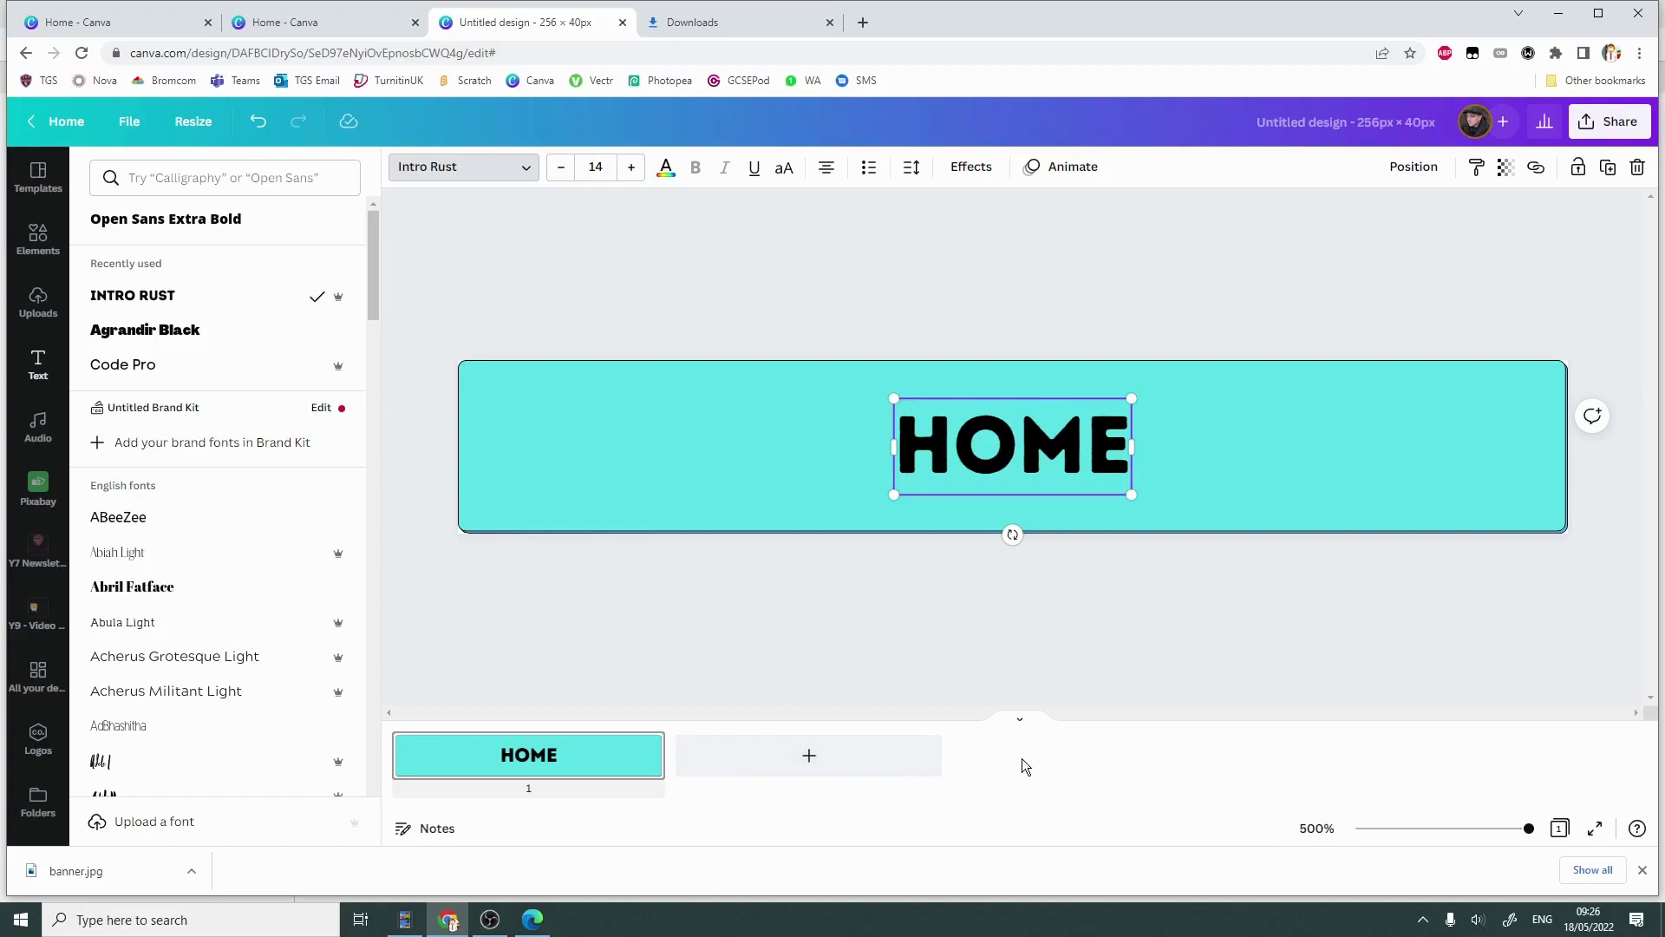
# Toggle the page thumbnails out of view and back, and duplicate the HOME button page.
pyautogui.click(1020, 720)
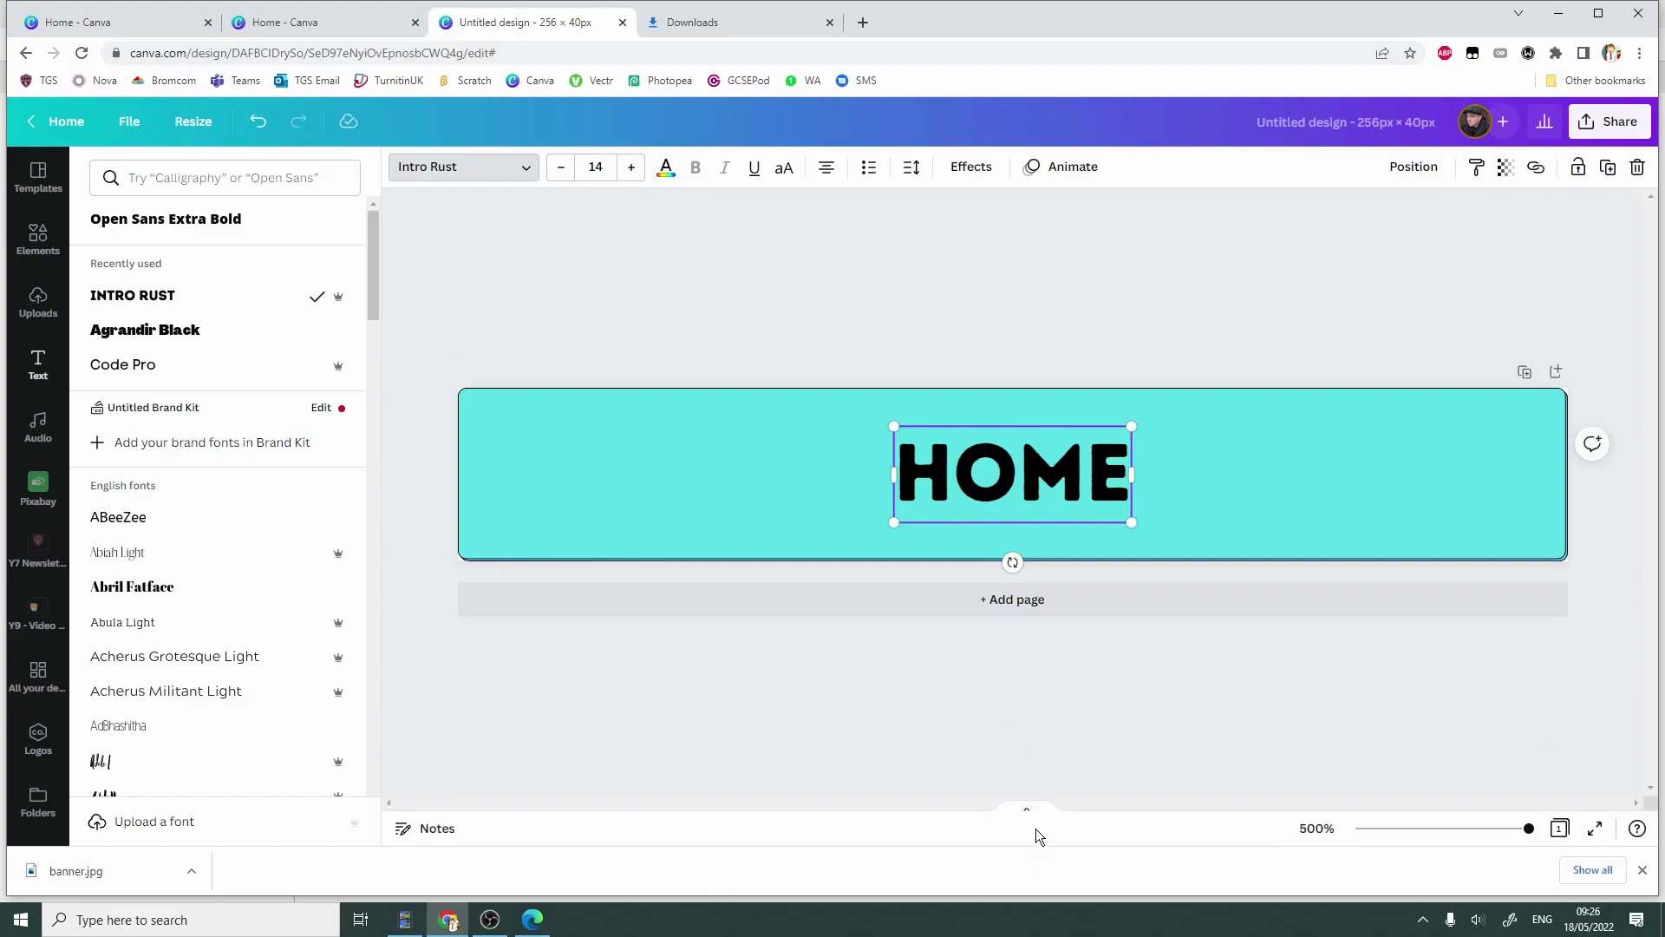
pyautogui.click(1025, 809)
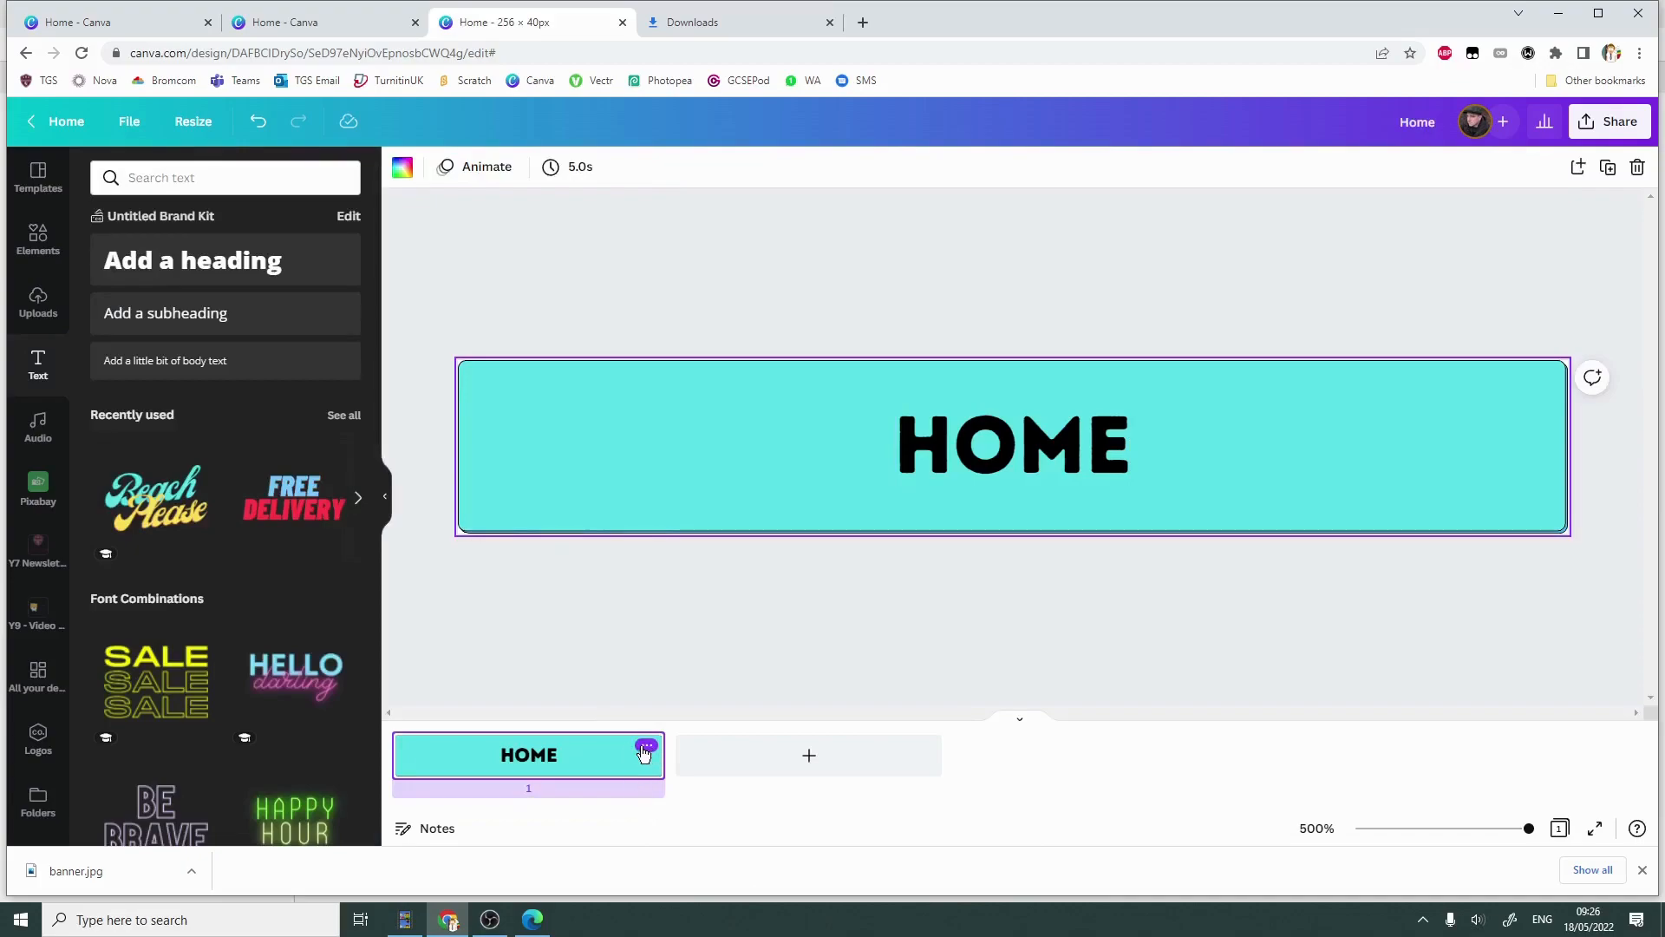
pyautogui.click(645, 746)
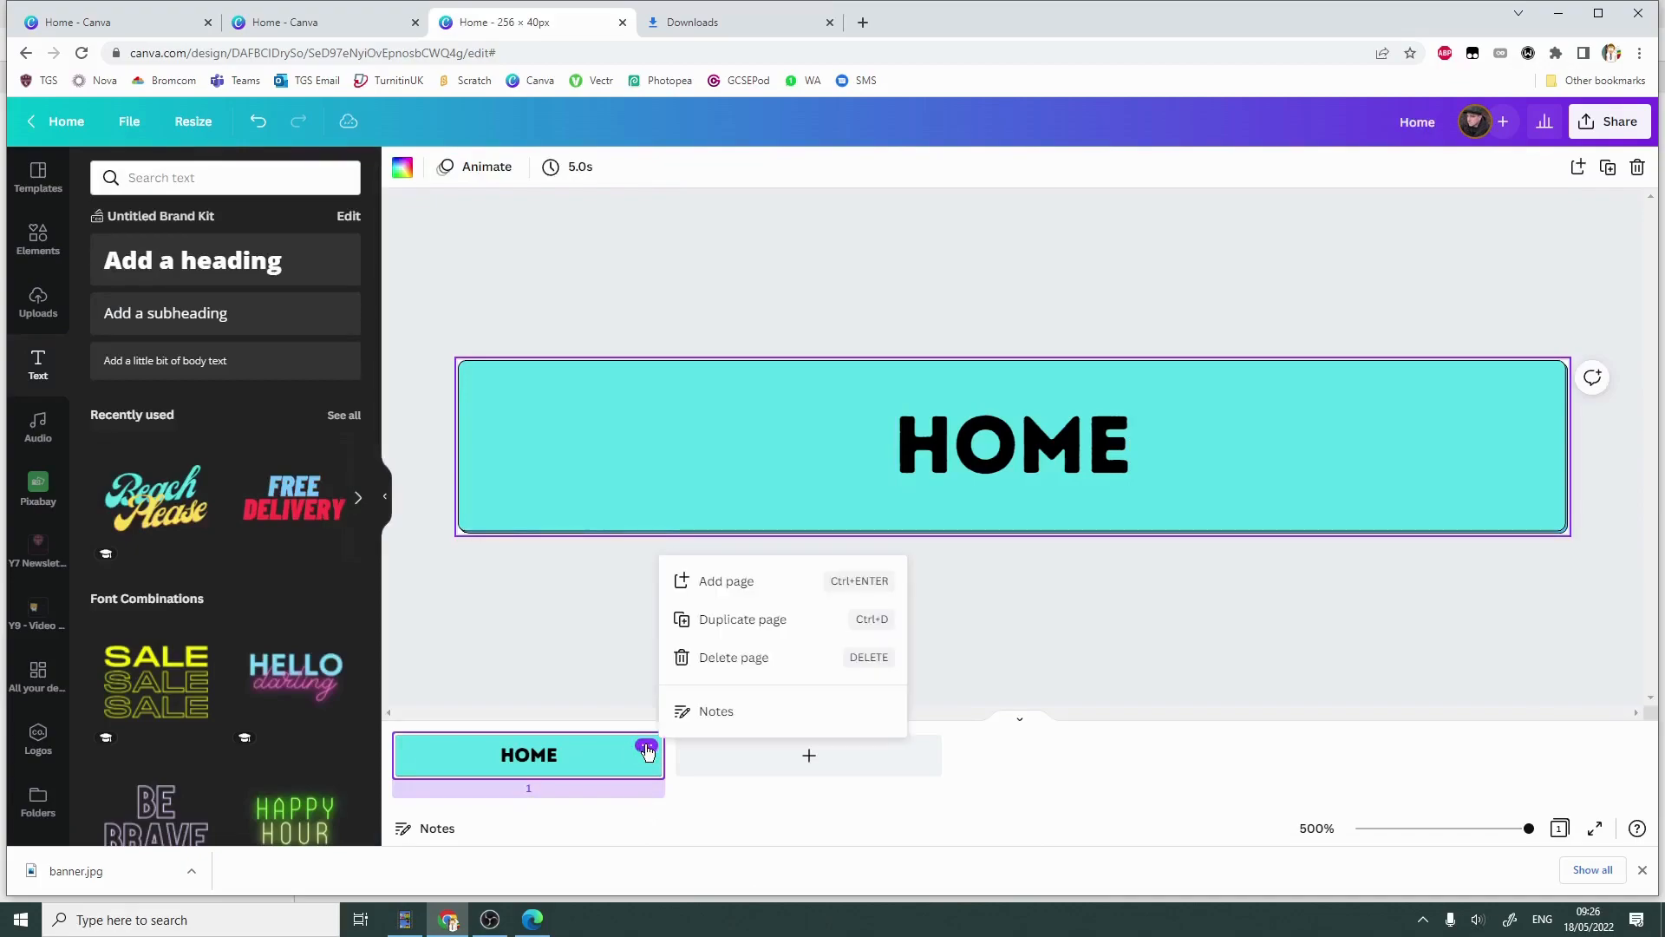
pyautogui.click(772, 617)
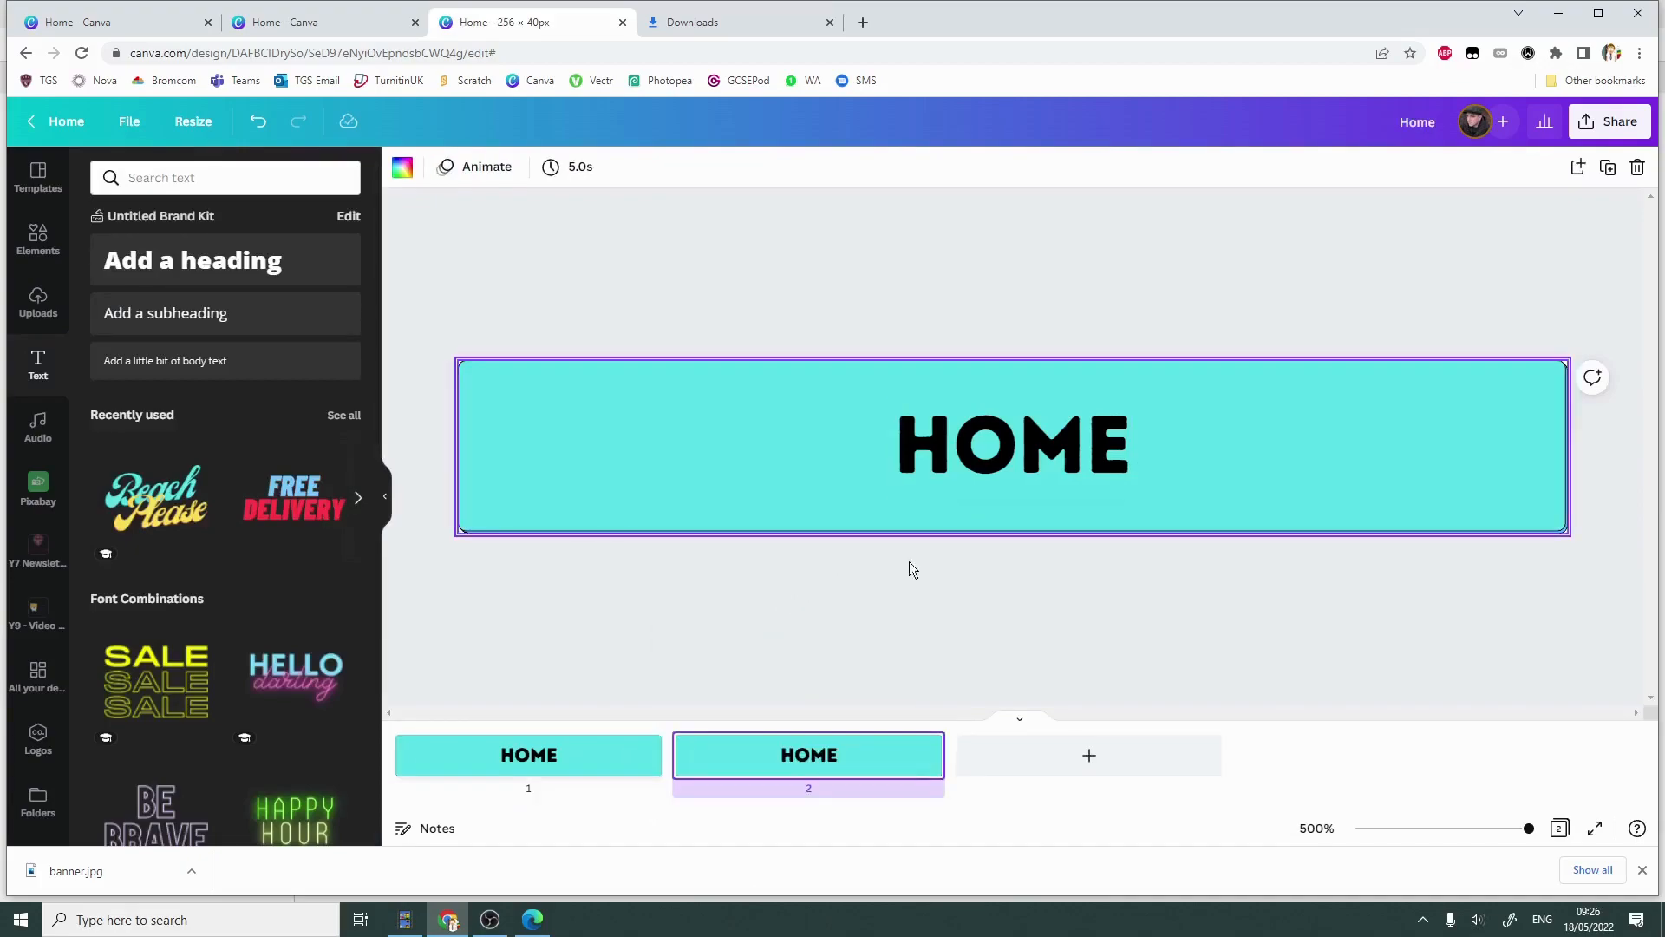
# Name the first page home_btn.
pyautogui.click(541, 791)
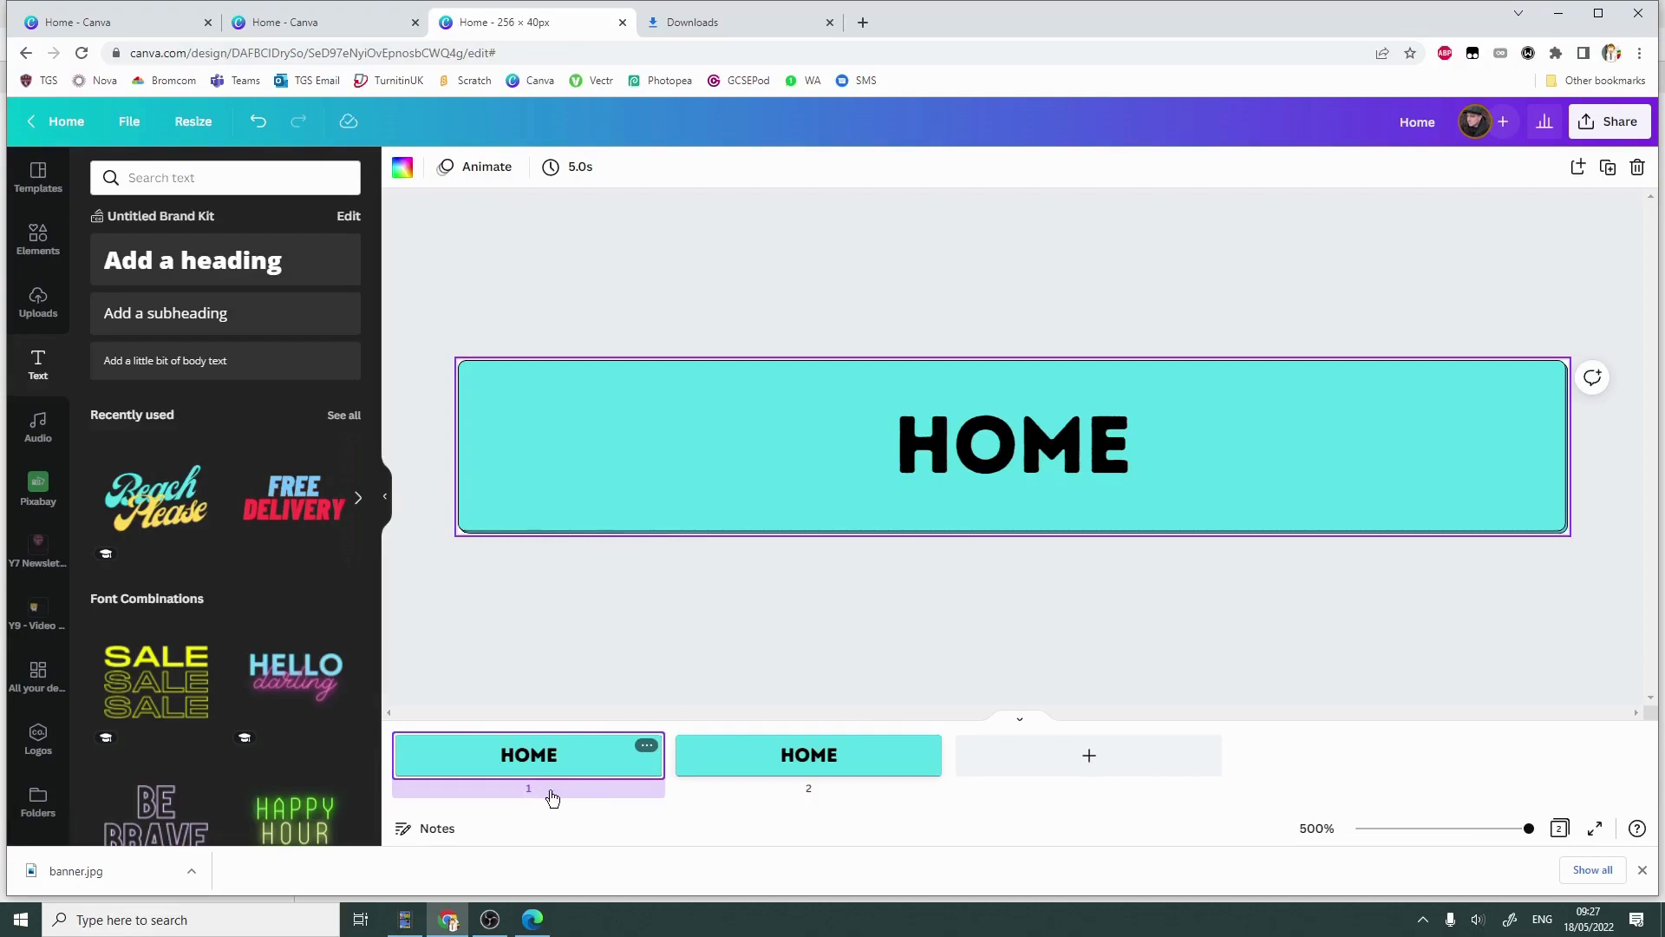
pyautogui.click(539, 790)
pyautogui.write('home_btn')
# Name the second page about_btn and change its button text to ABOUT.
pyautogui.click(812, 792)
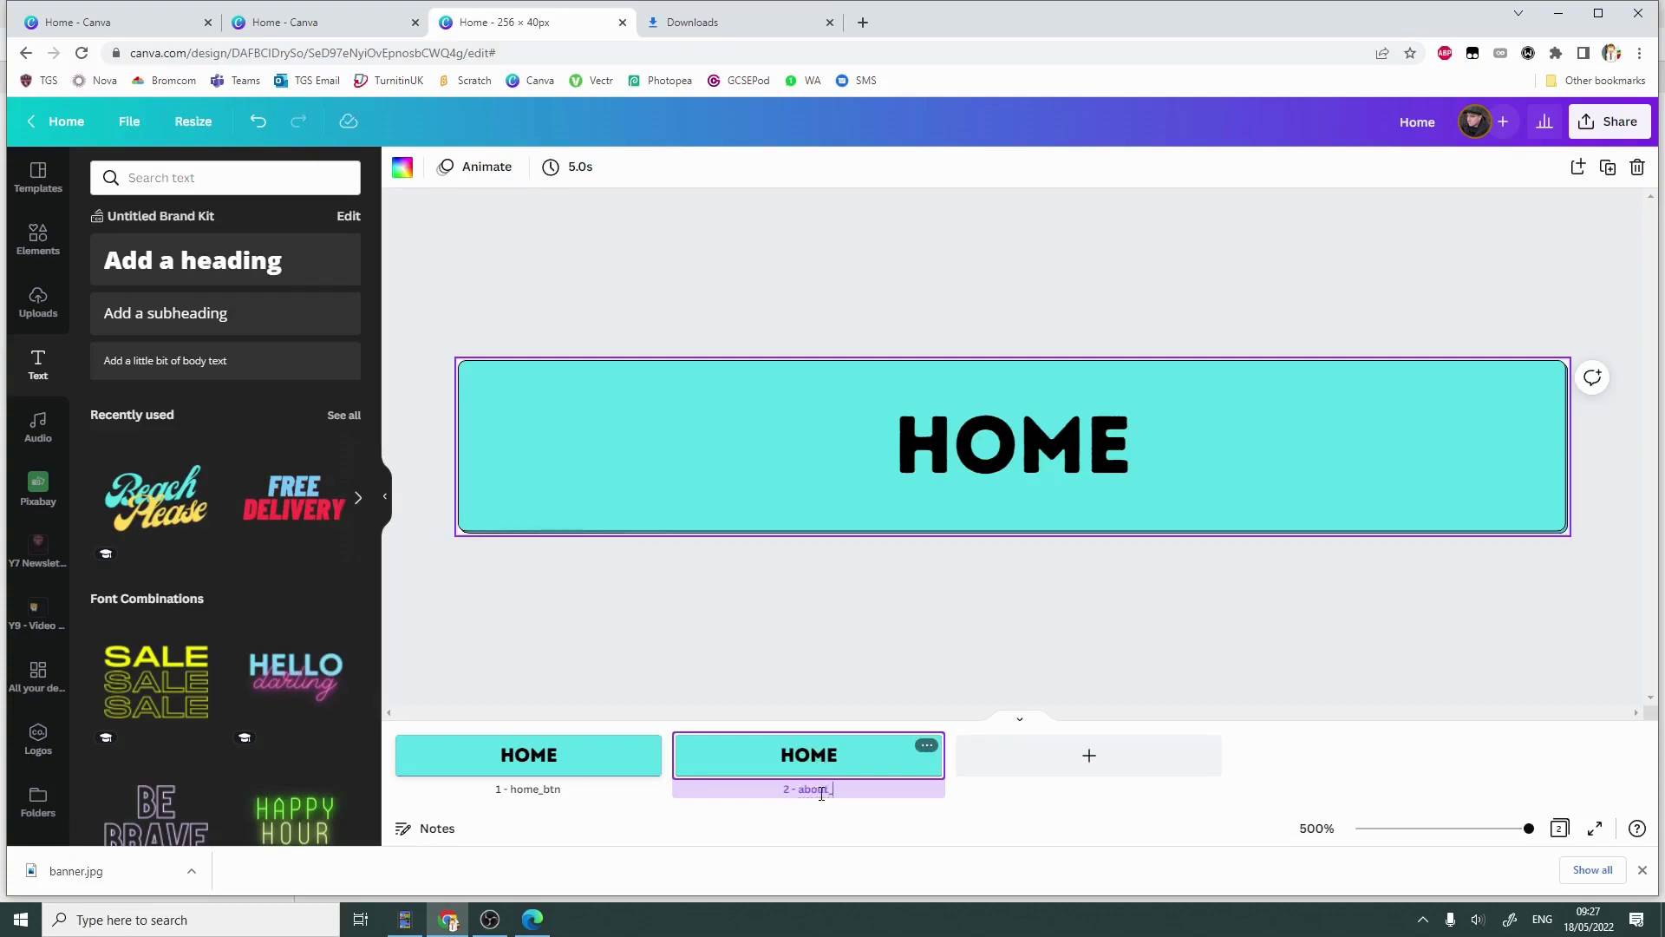
pyautogui.write('about_btn')
pyautogui.doubleClick(1065, 448)
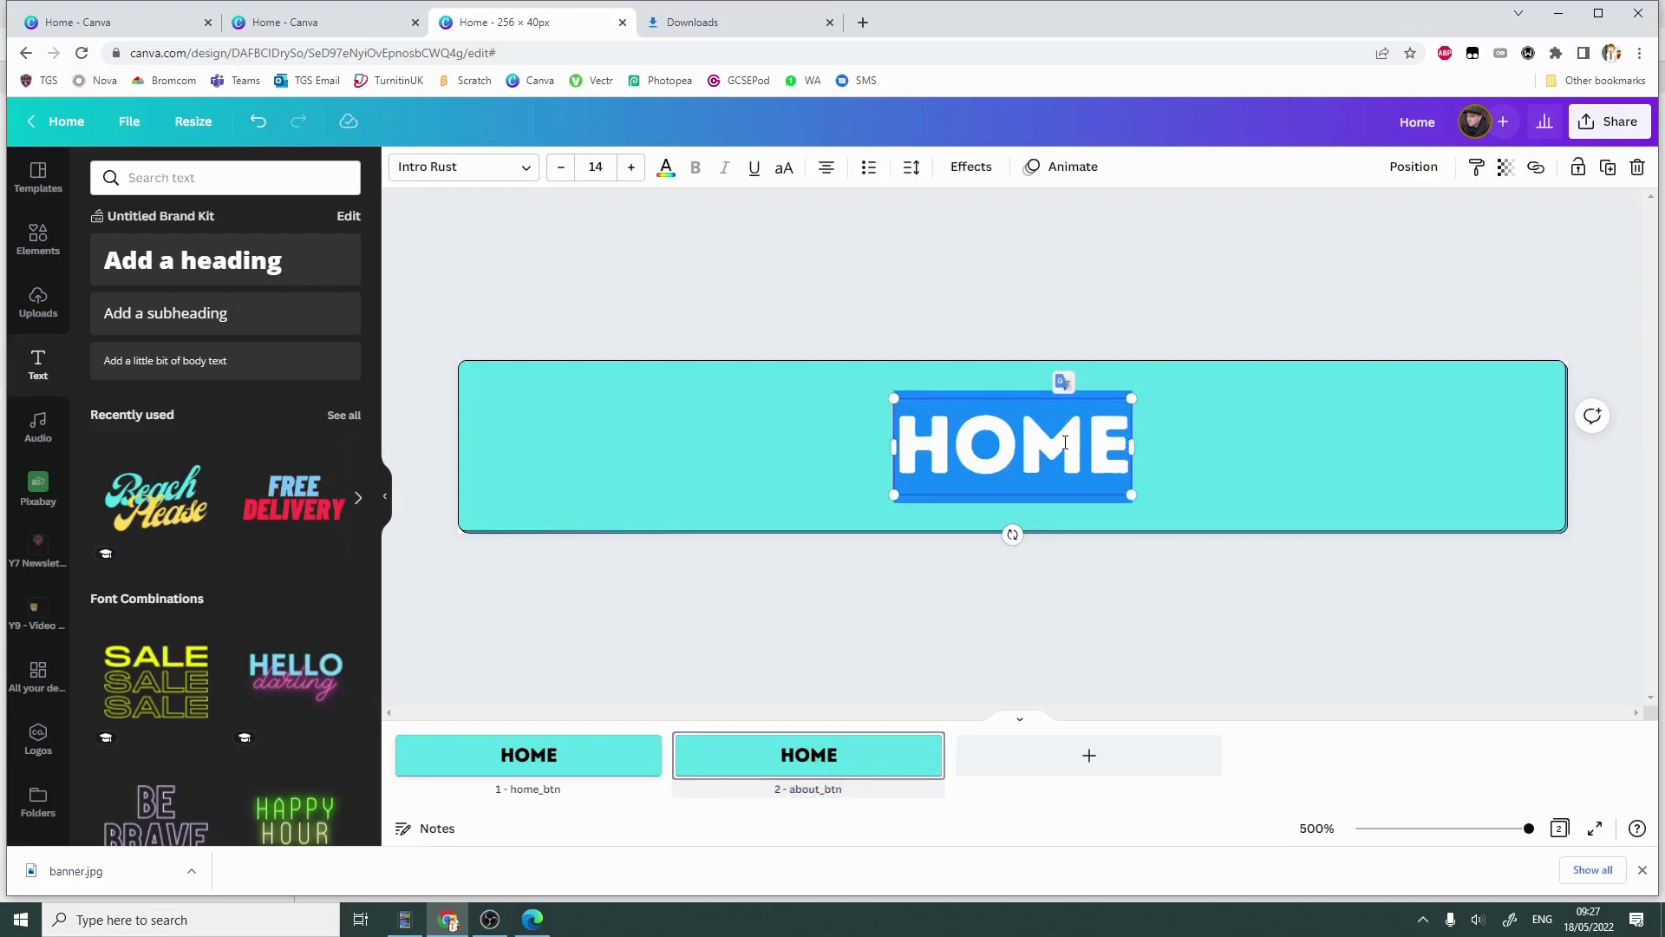
pyautogui.write('ABOUT')
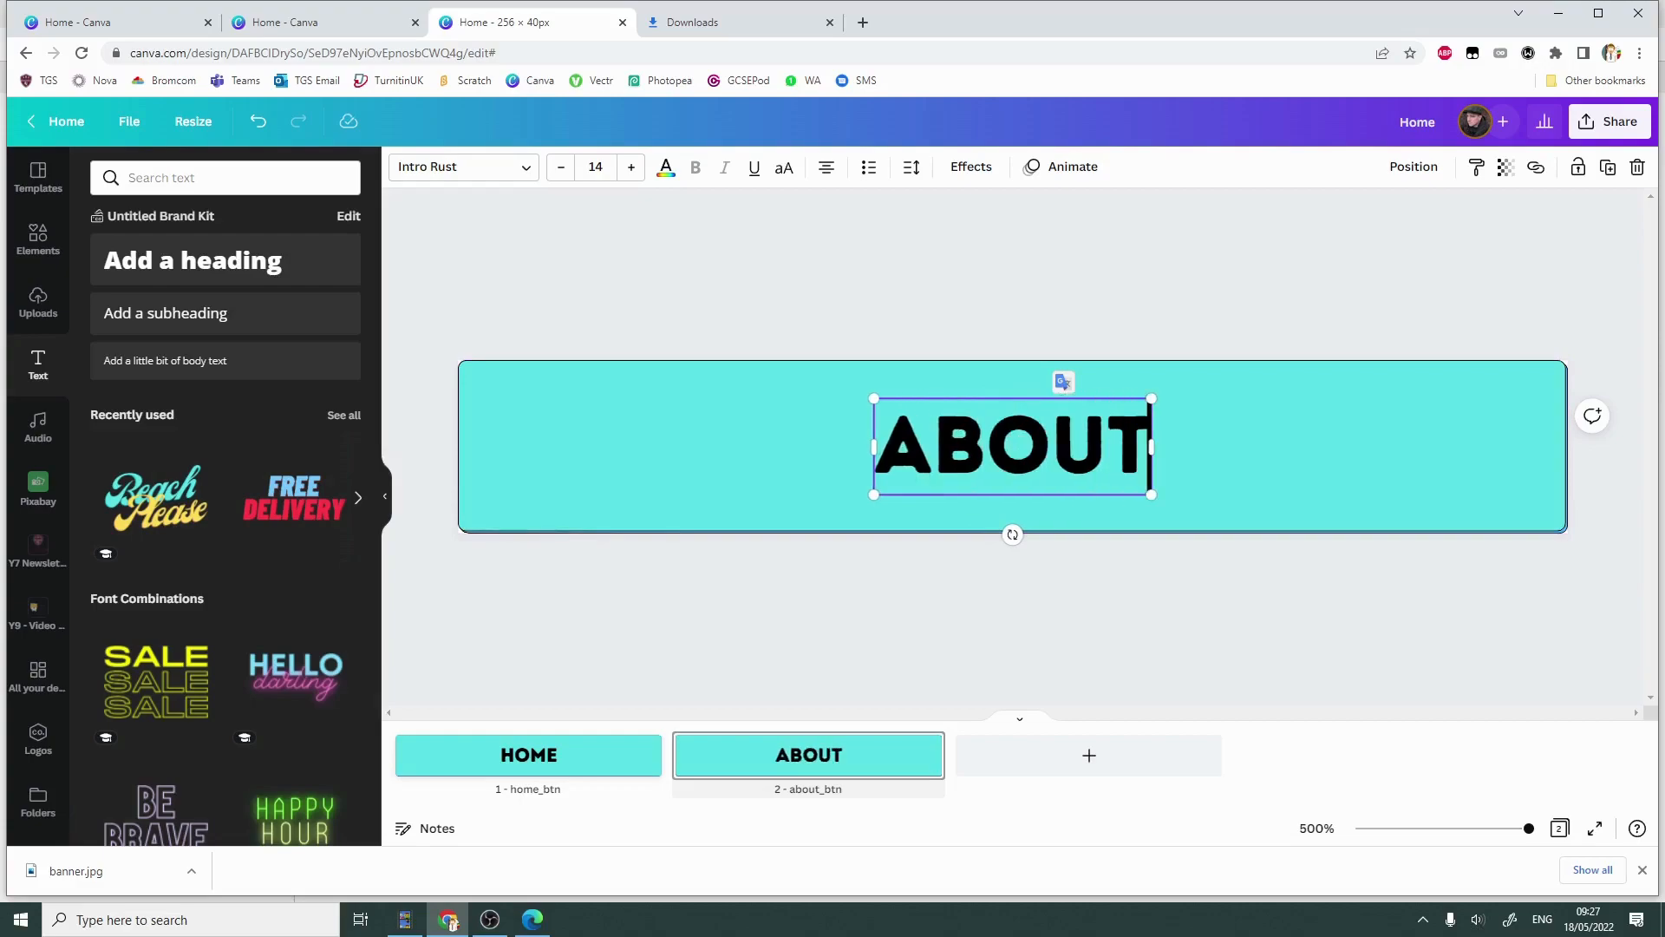
# Duplicate the about_btn page and rename the copy video_btn.
pyautogui.click(926, 745)
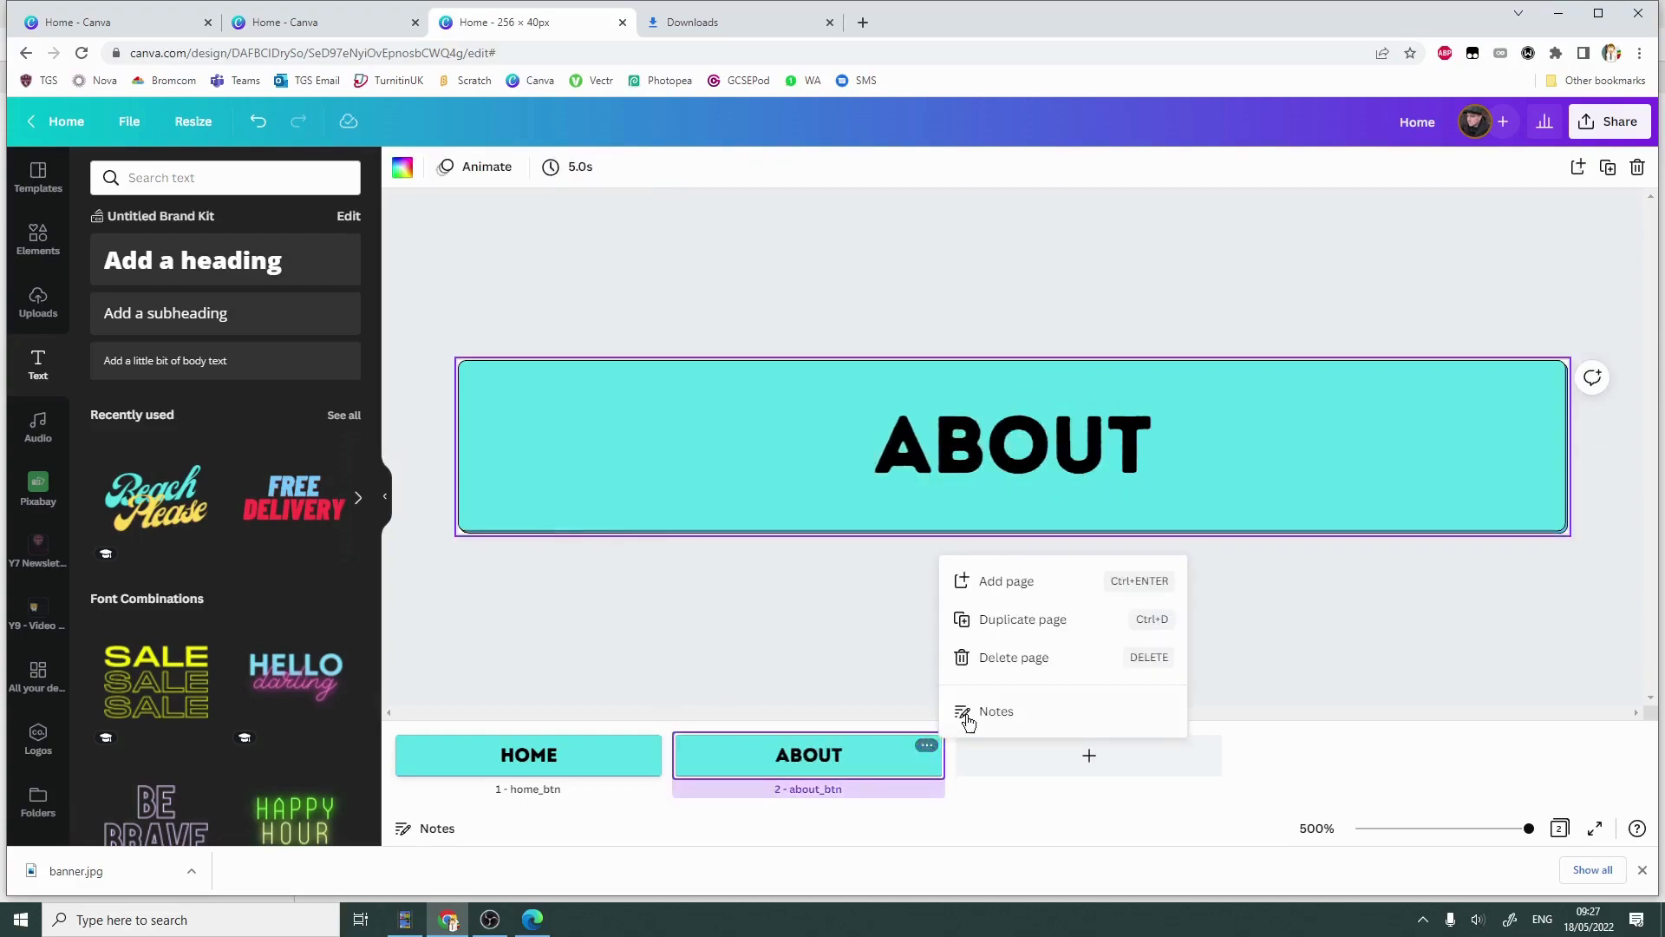
pyautogui.click(1018, 616)
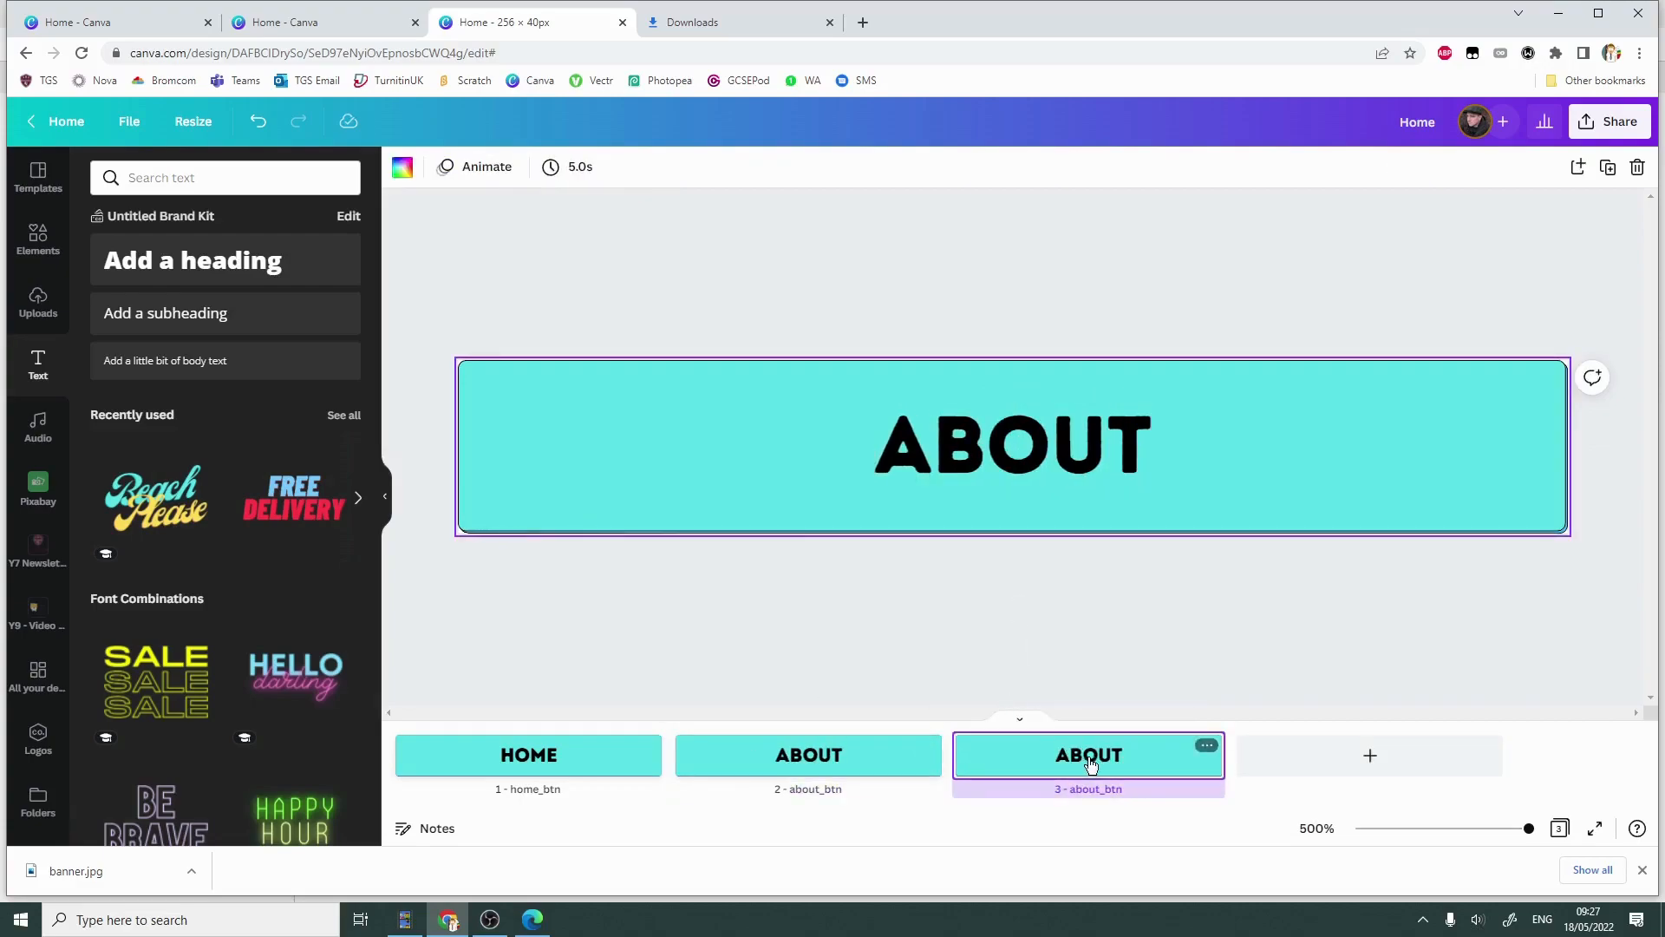
pyautogui.moveTo(1100, 789); pyautogui.dragTo(1064, 796)
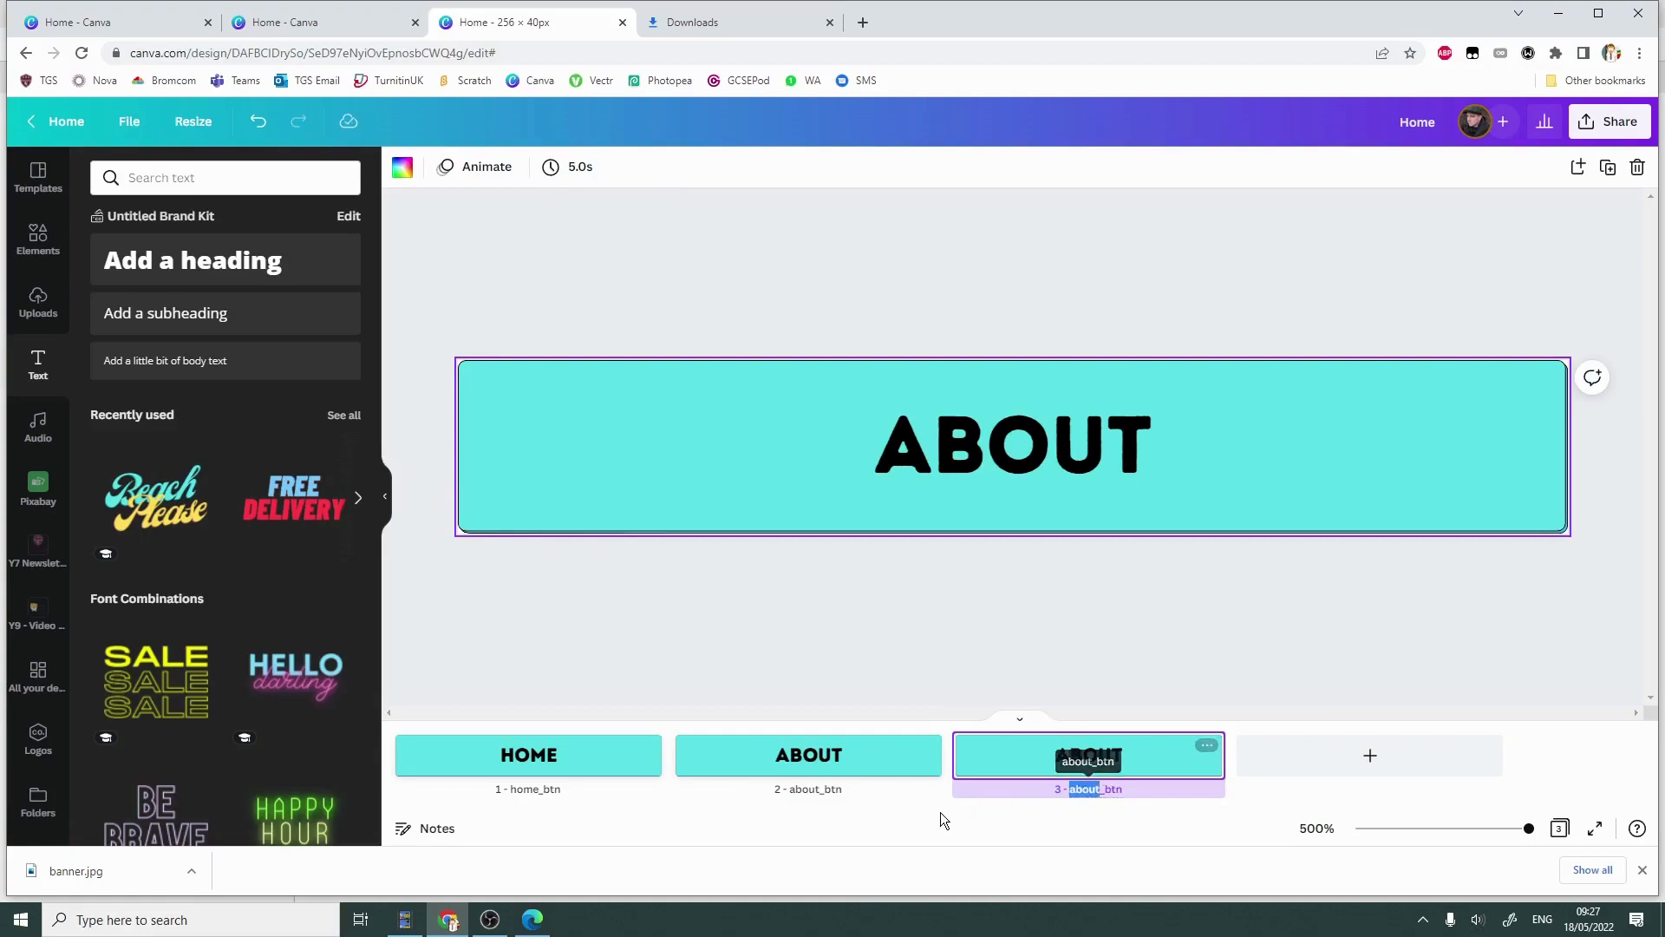
pyautogui.write('video')
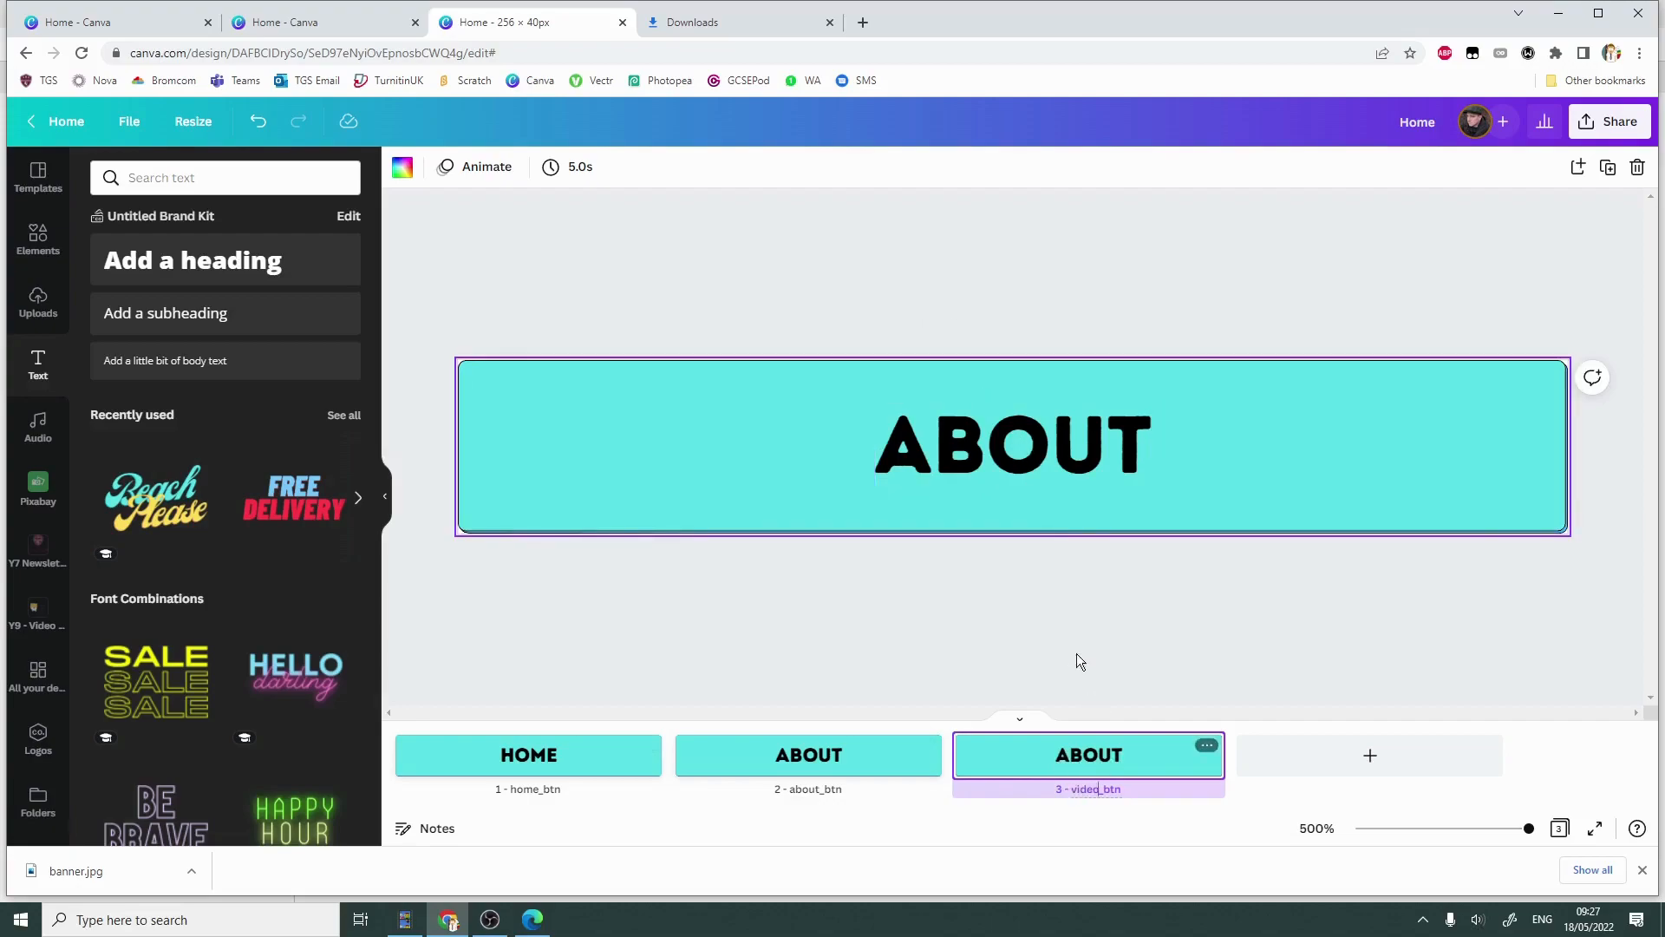
# Change the button text on the video_btn page to VIDEO.
pyautogui.click(1060, 455)
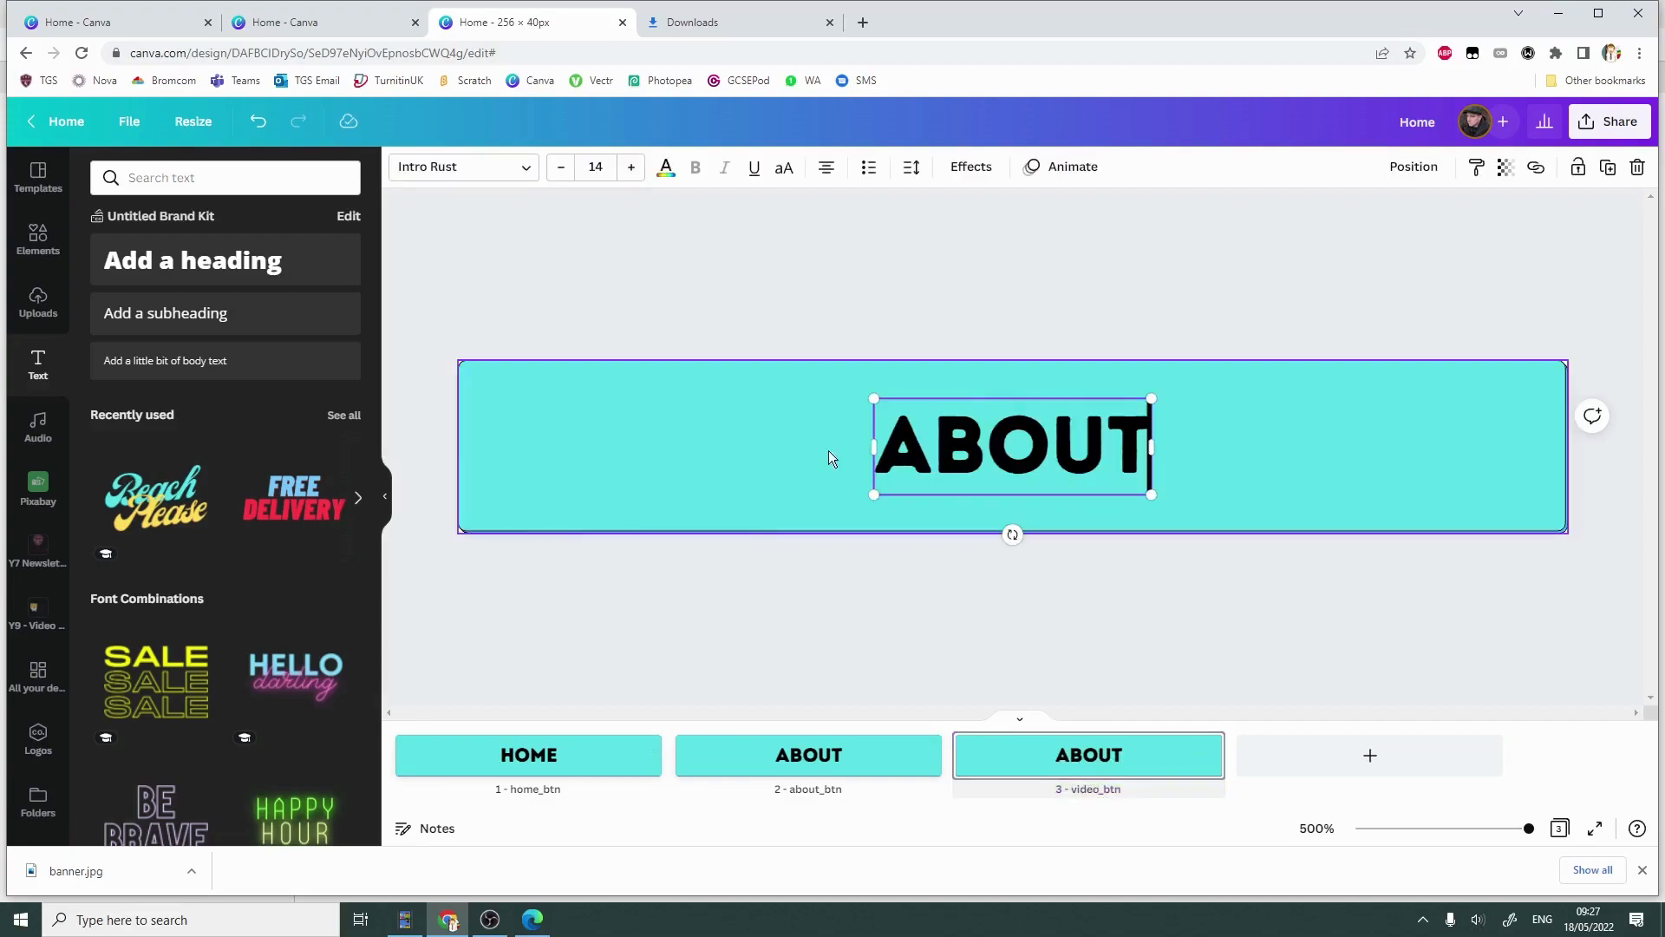
pyautogui.doubleClick(1053, 436)
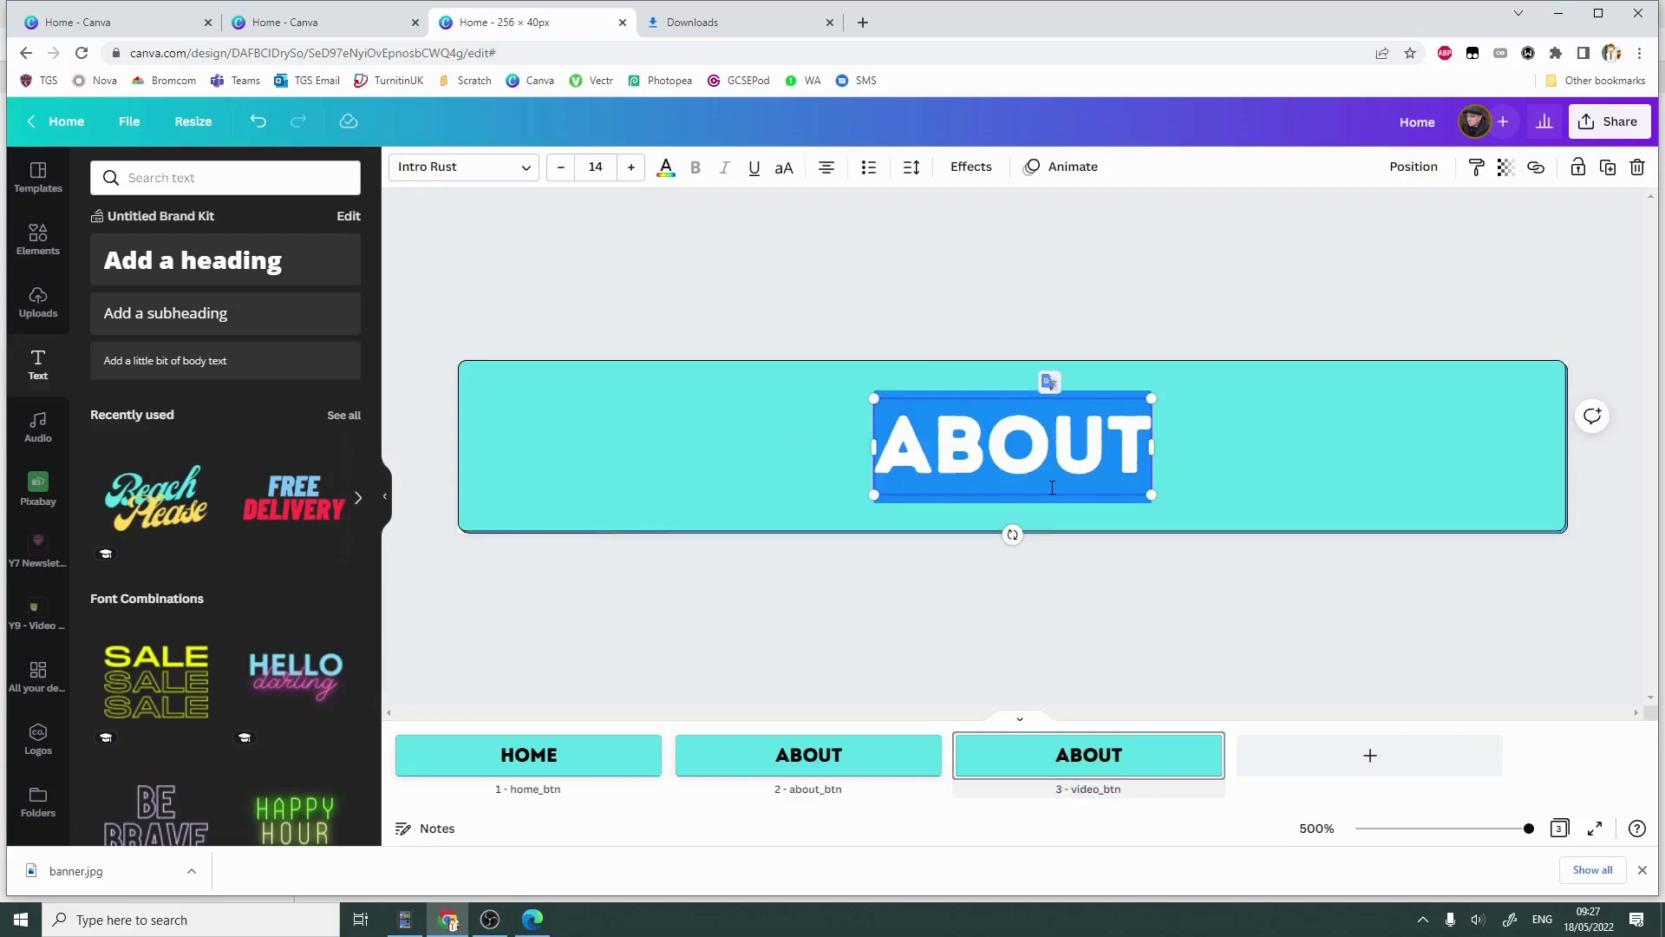
pyautogui.write('VIDEO')
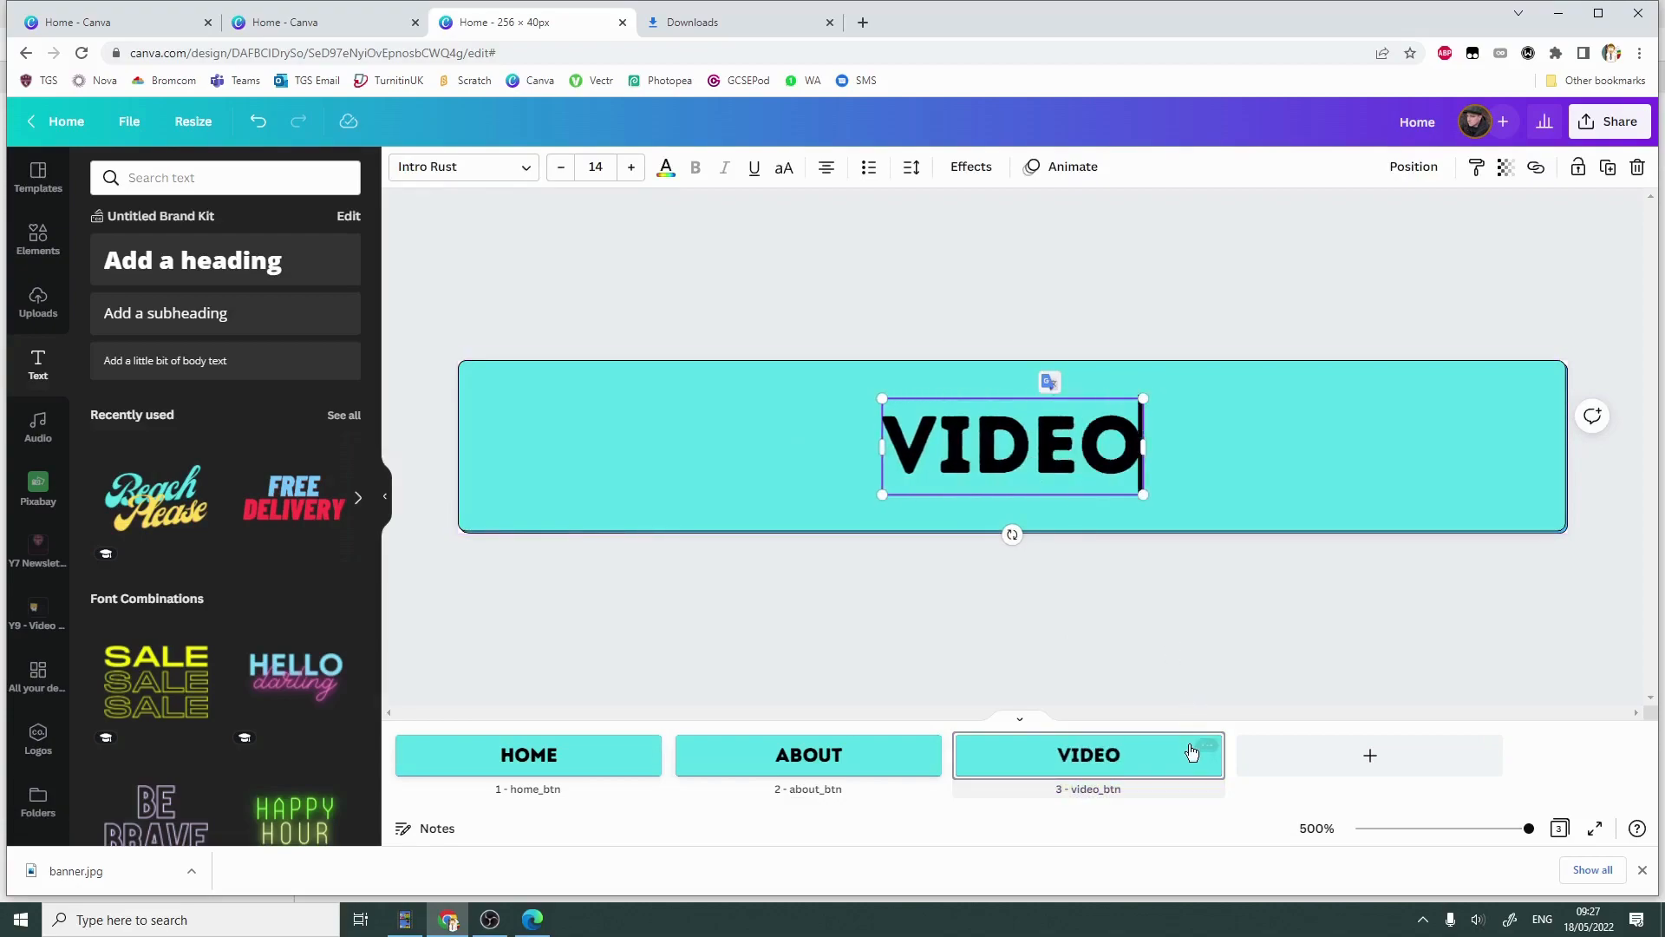
# Duplicate the video_btn page and rename the copy contact_btn.
pyautogui.click(1207, 746)
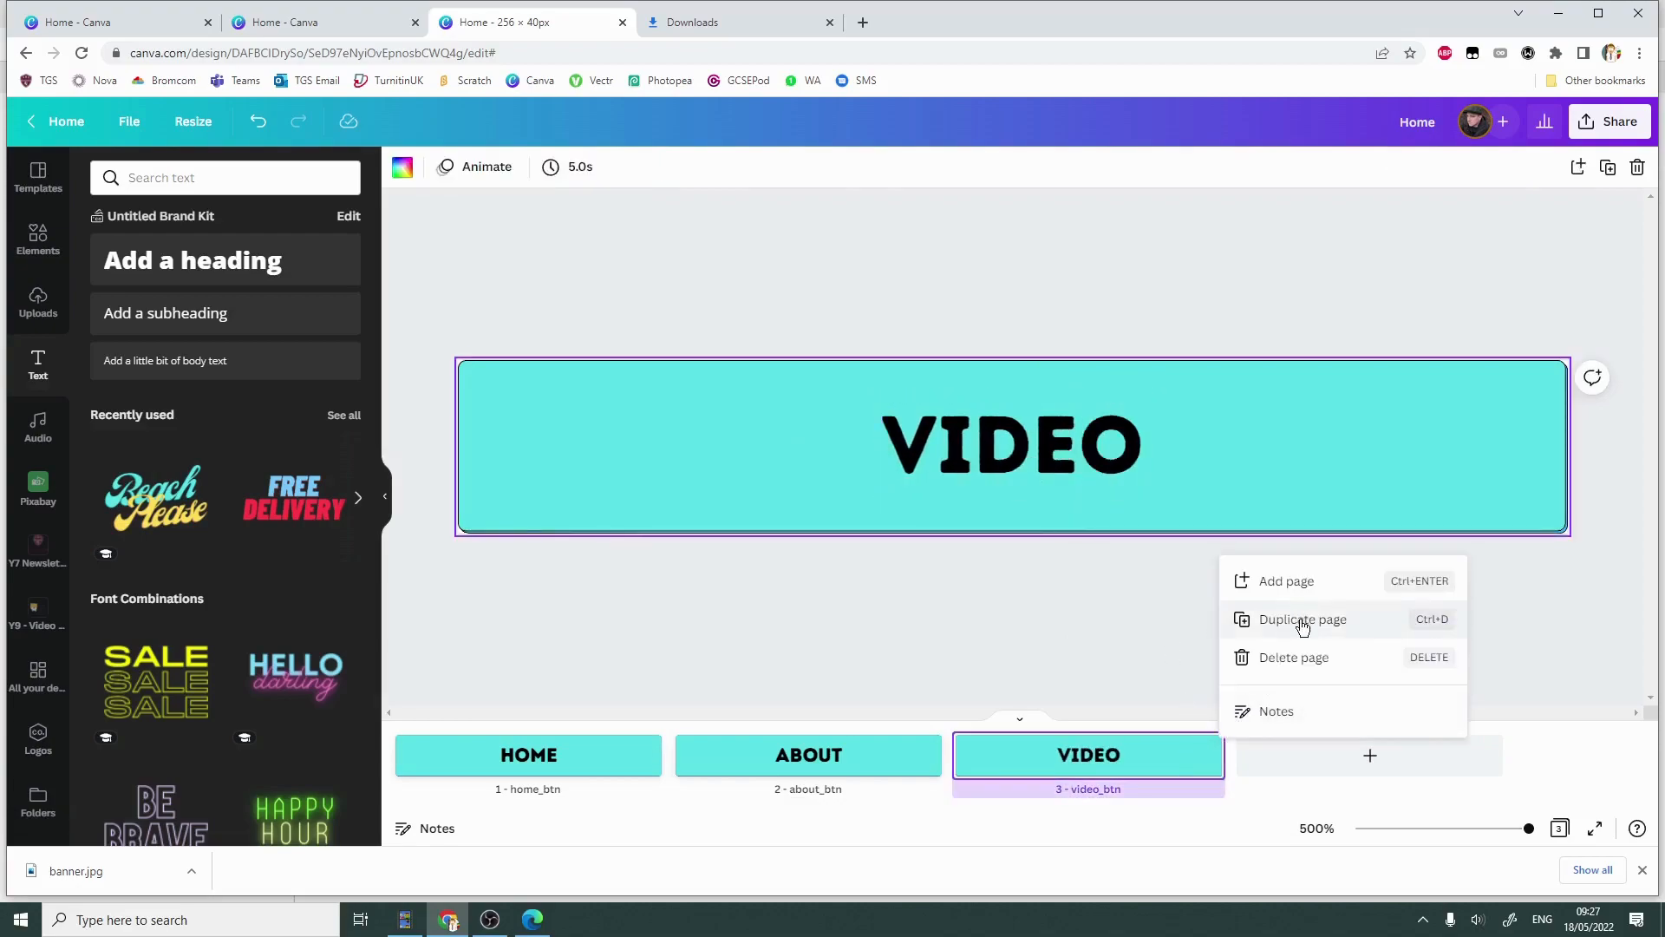
pyautogui.click(1303, 620)
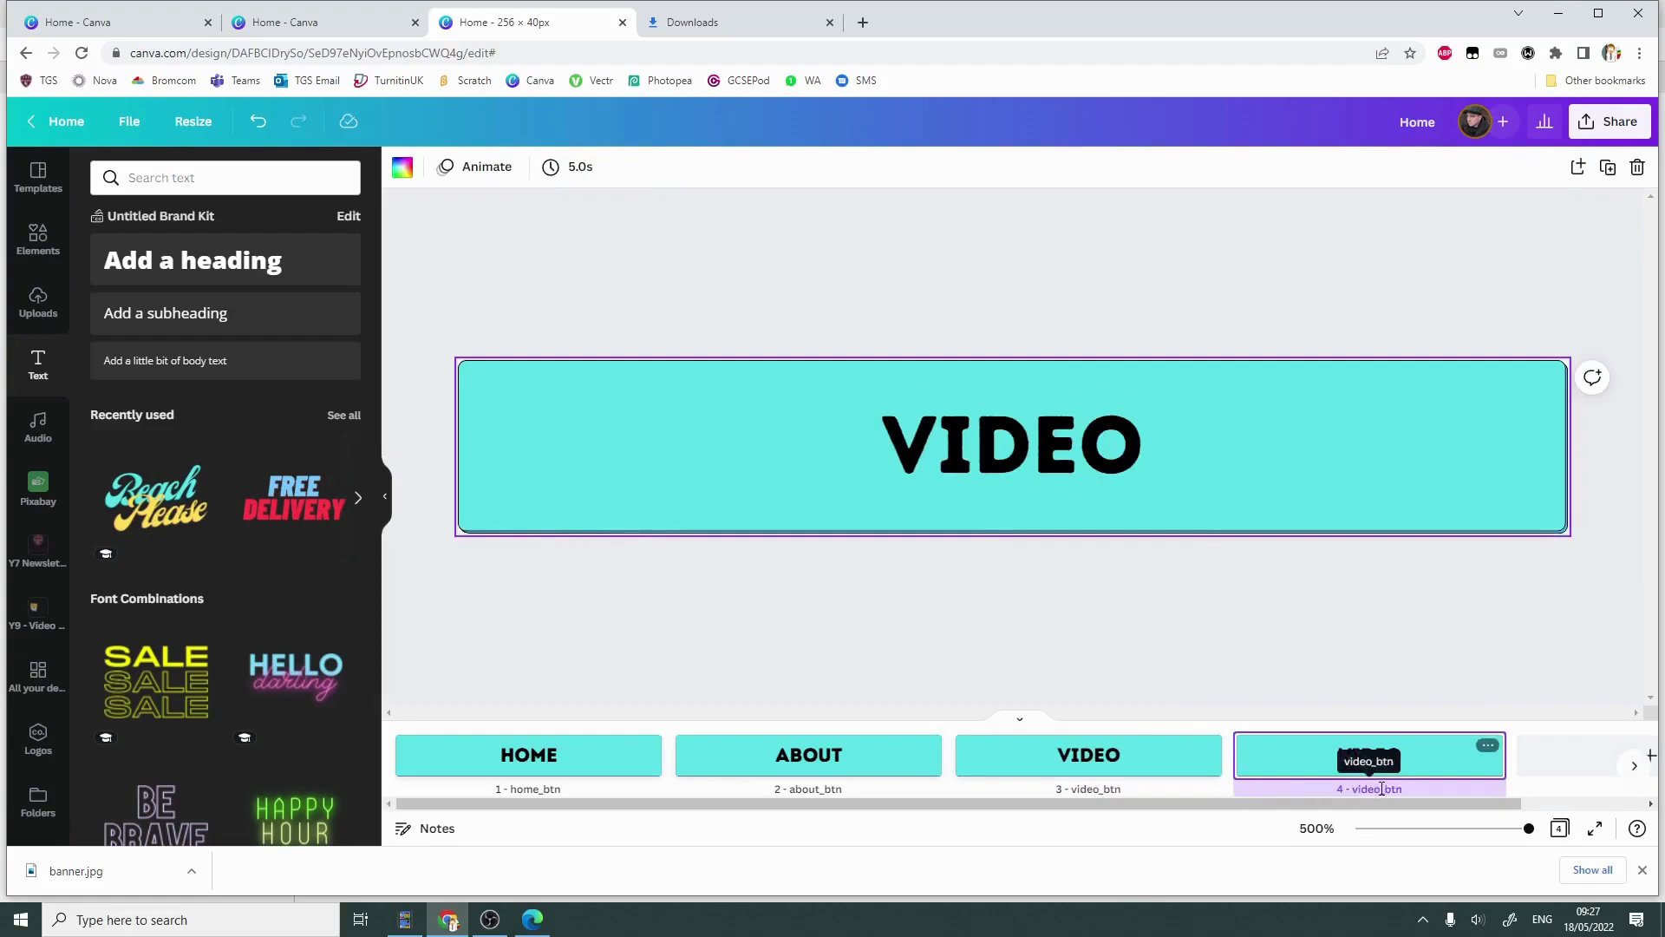
pyautogui.write('c')
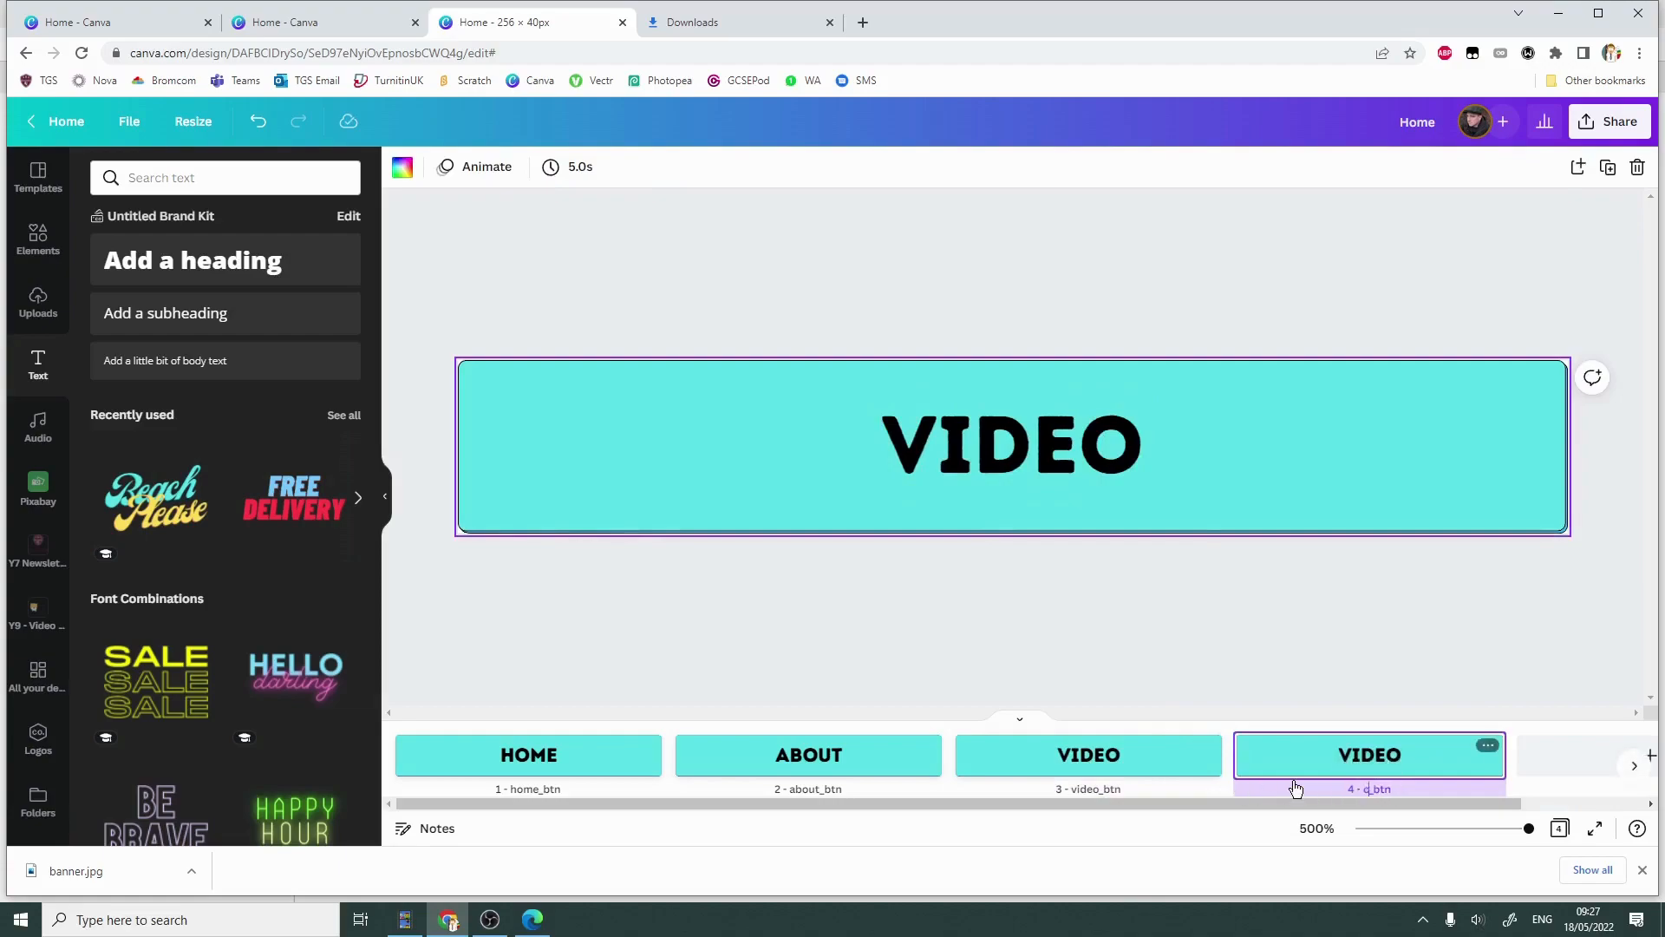
pyautogui.write('ontact')
# Change the button text on the contact_btn page to CONTACT.
pyautogui.click(977, 444)
pyautogui.doubleClick(952, 421)
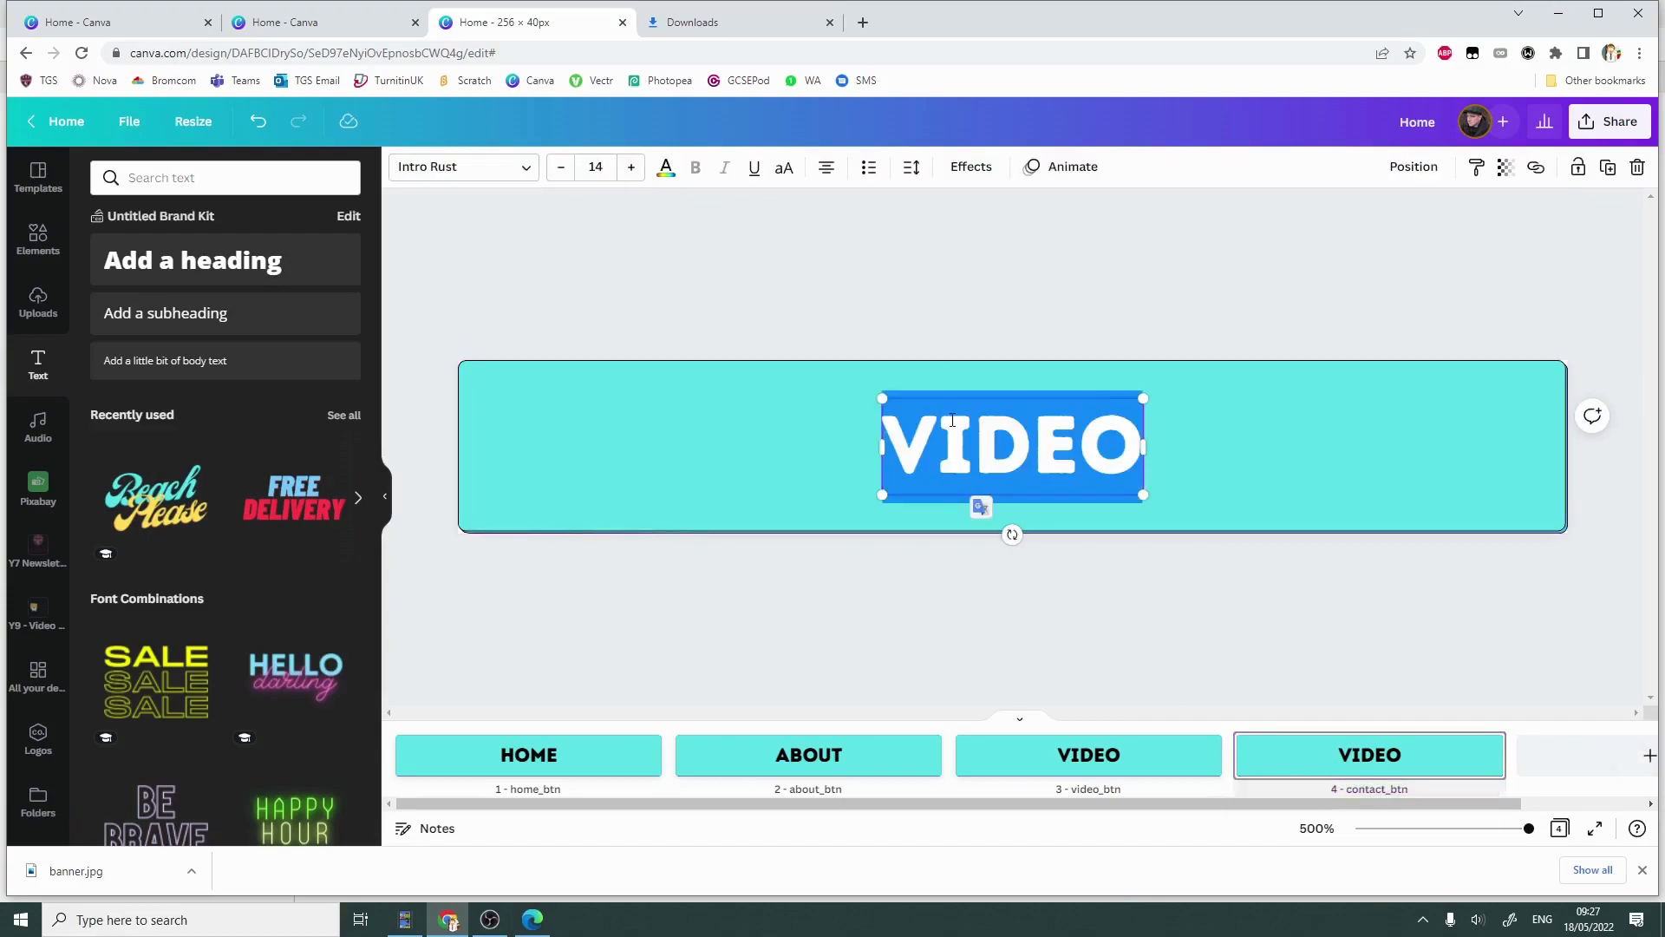
pyautogui.write('CONTACT')
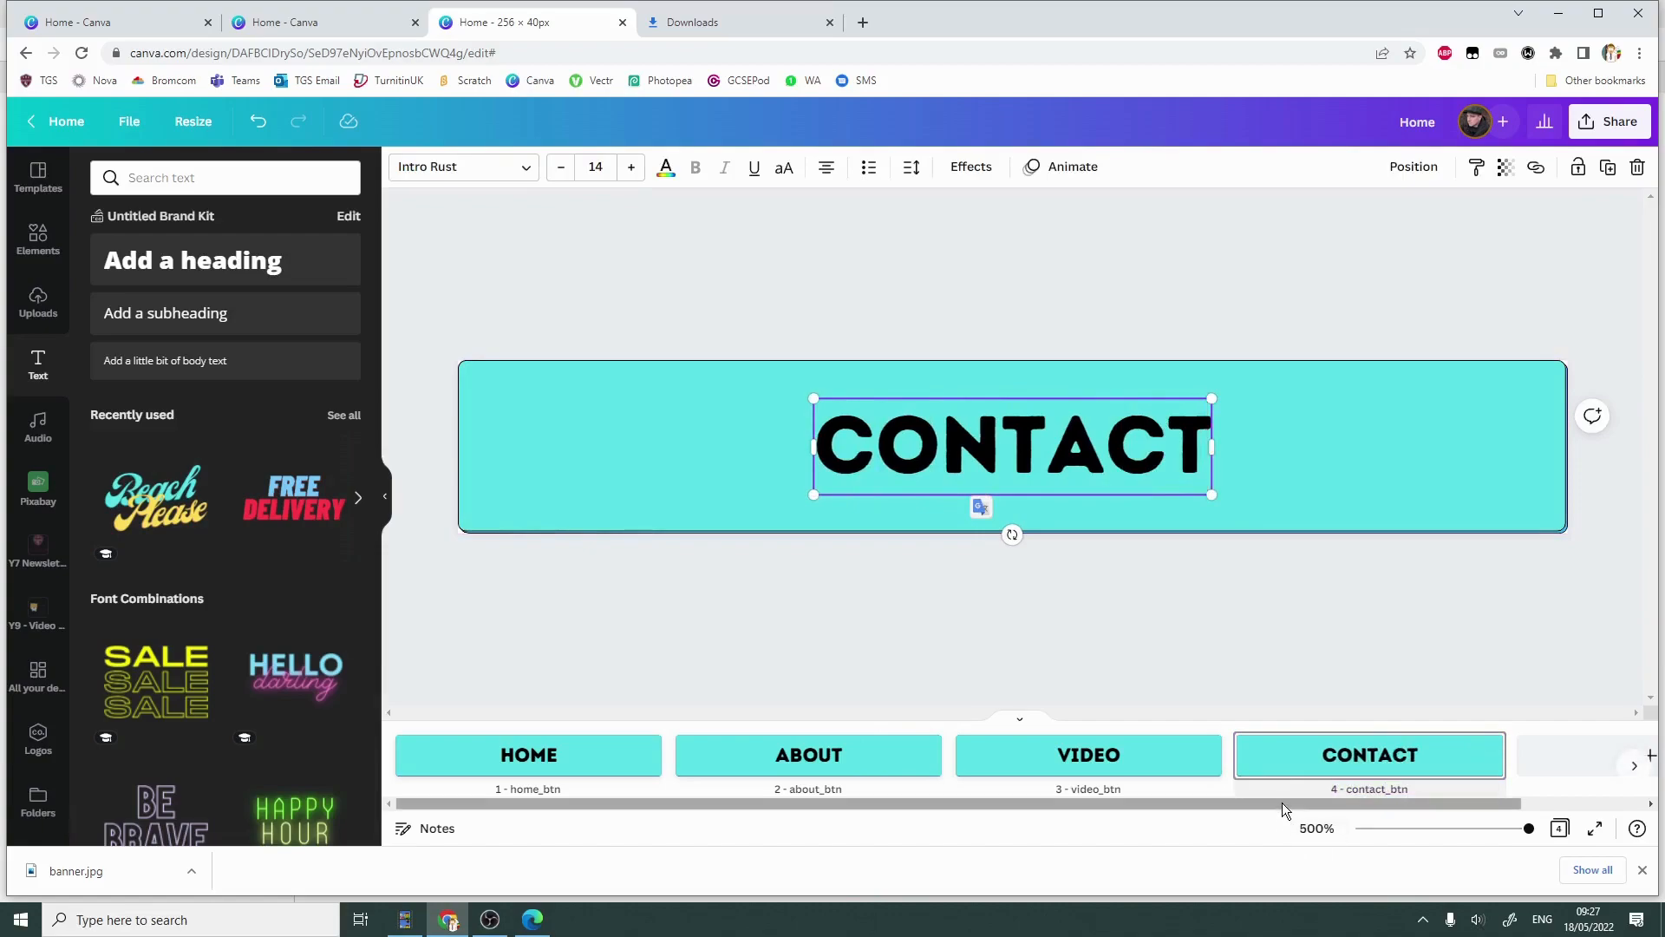
# Review the HOME, ABOUT, VIDEO and CONTACT button pages one after another to compare their designs.
pyautogui.click(559, 760)
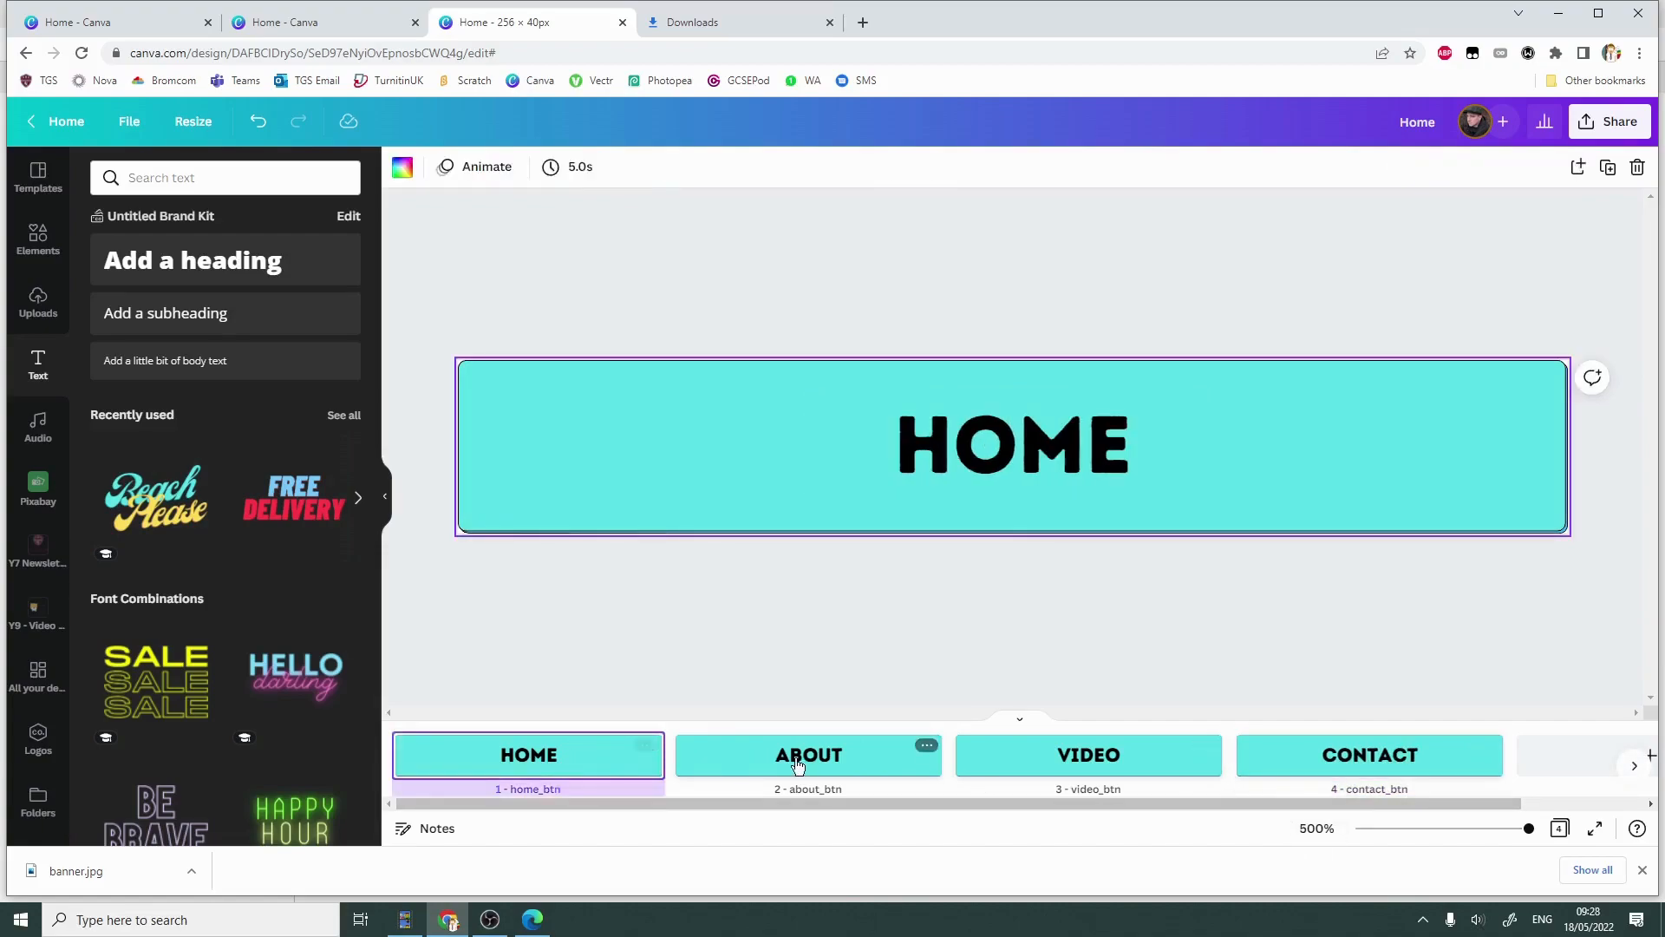
pyautogui.click(798, 761)
pyautogui.click(1100, 756)
pyautogui.click(1275, 759)
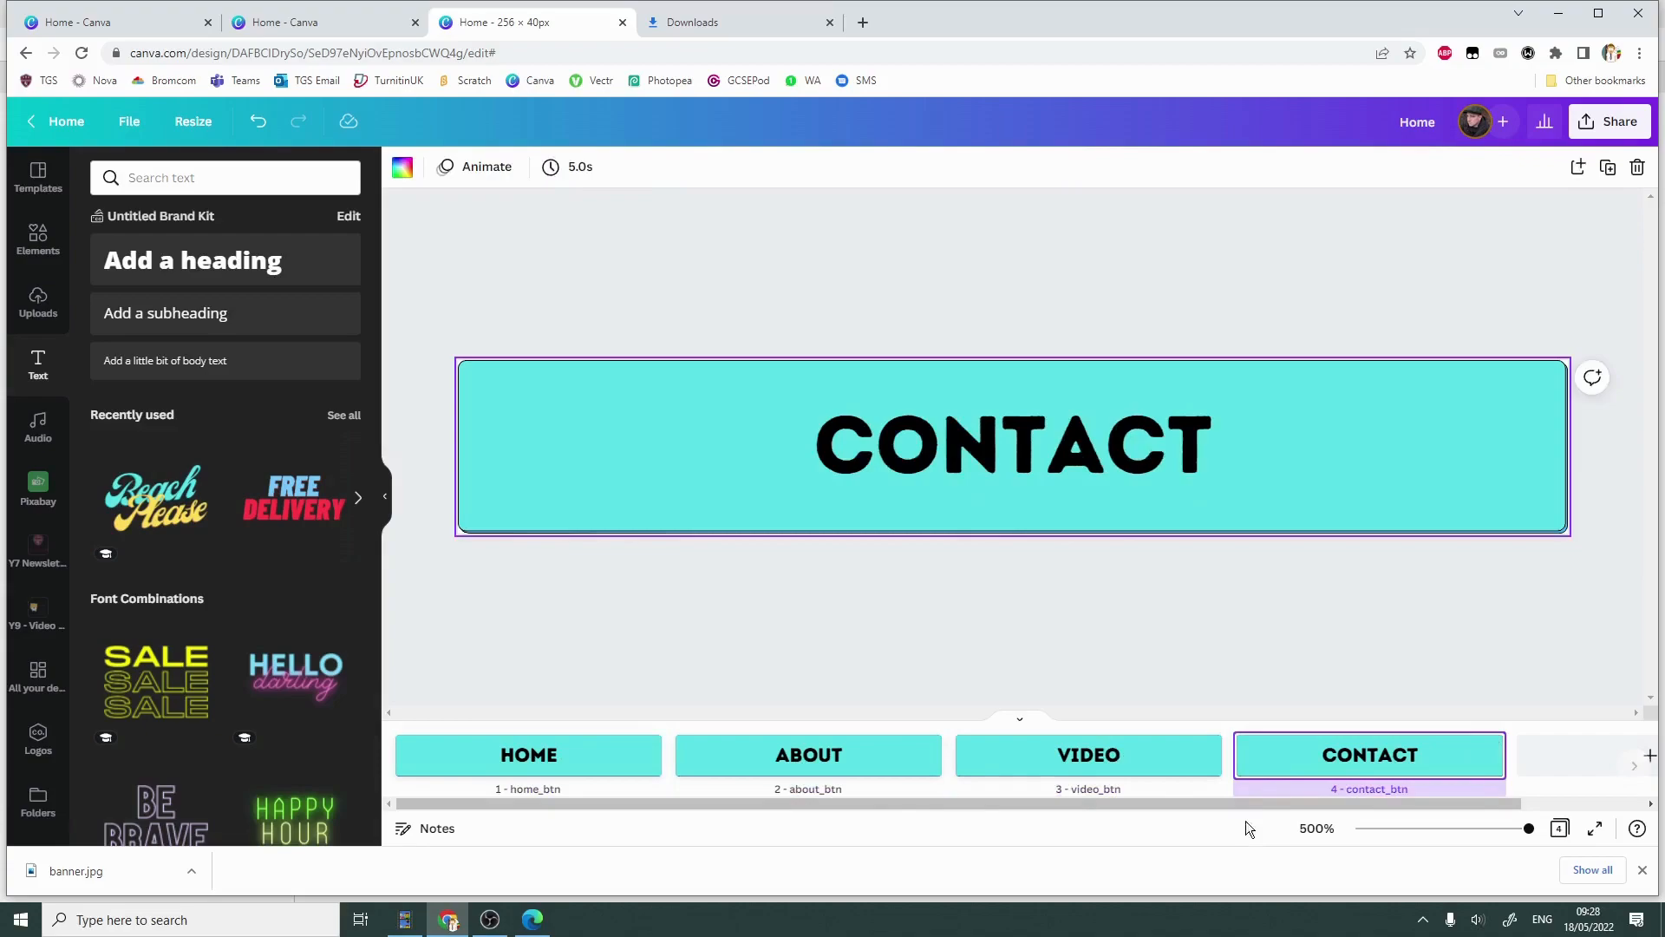
pyautogui.click(532, 767)
pyautogui.click(772, 758)
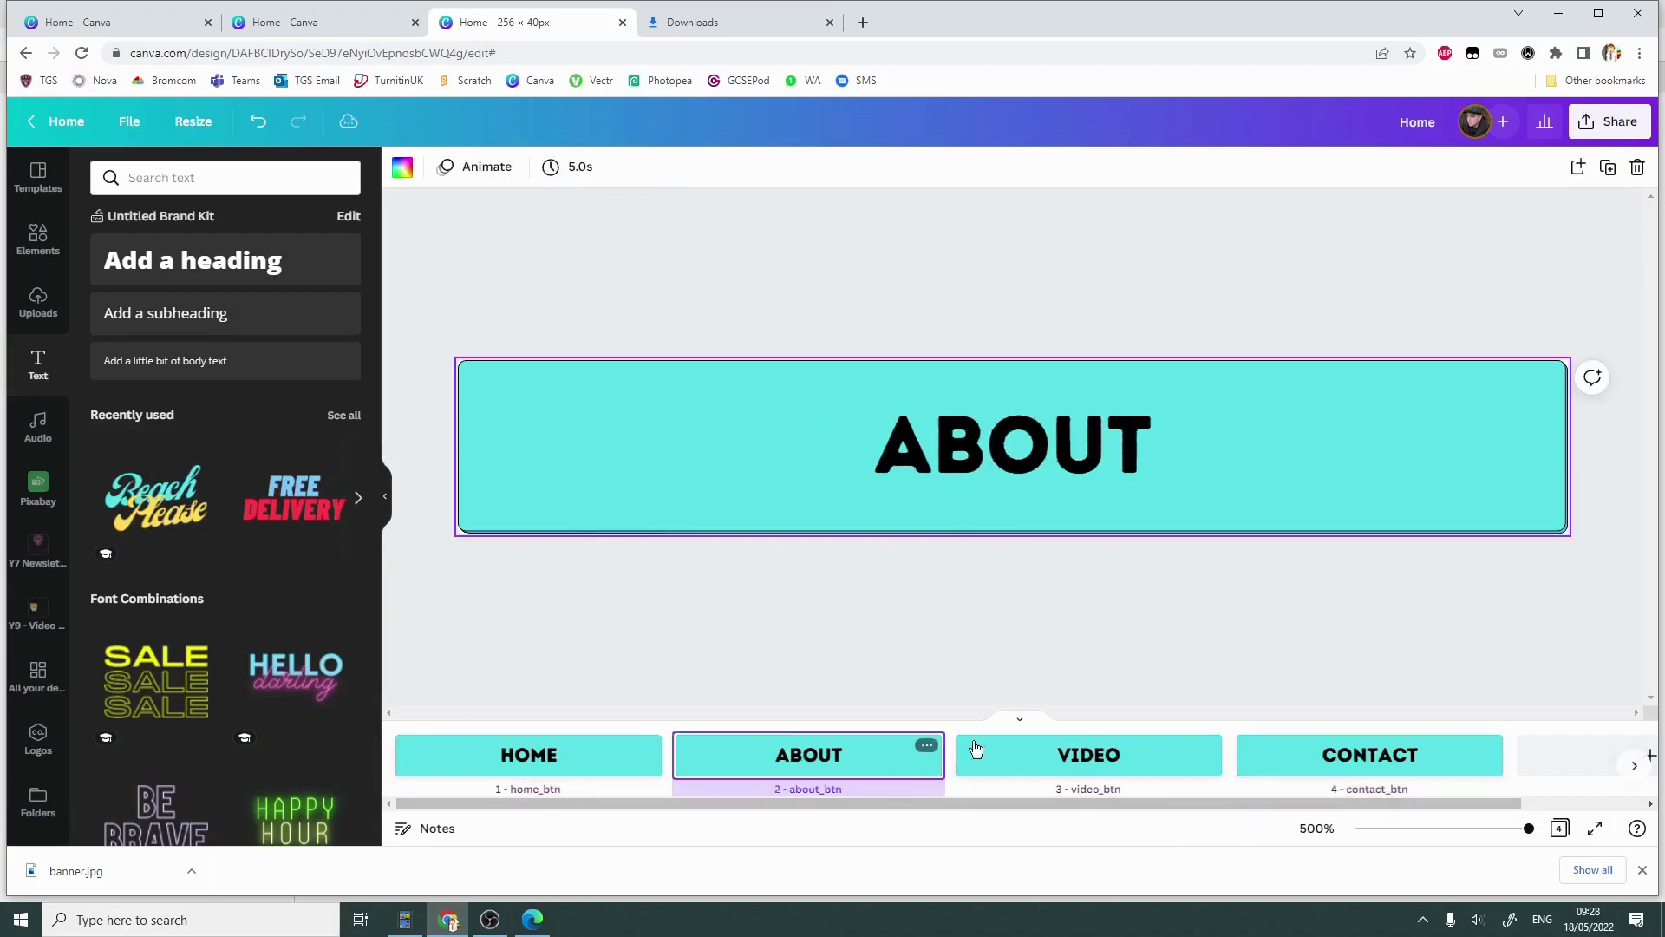
pyautogui.click(1114, 763)
pyautogui.click(1312, 762)
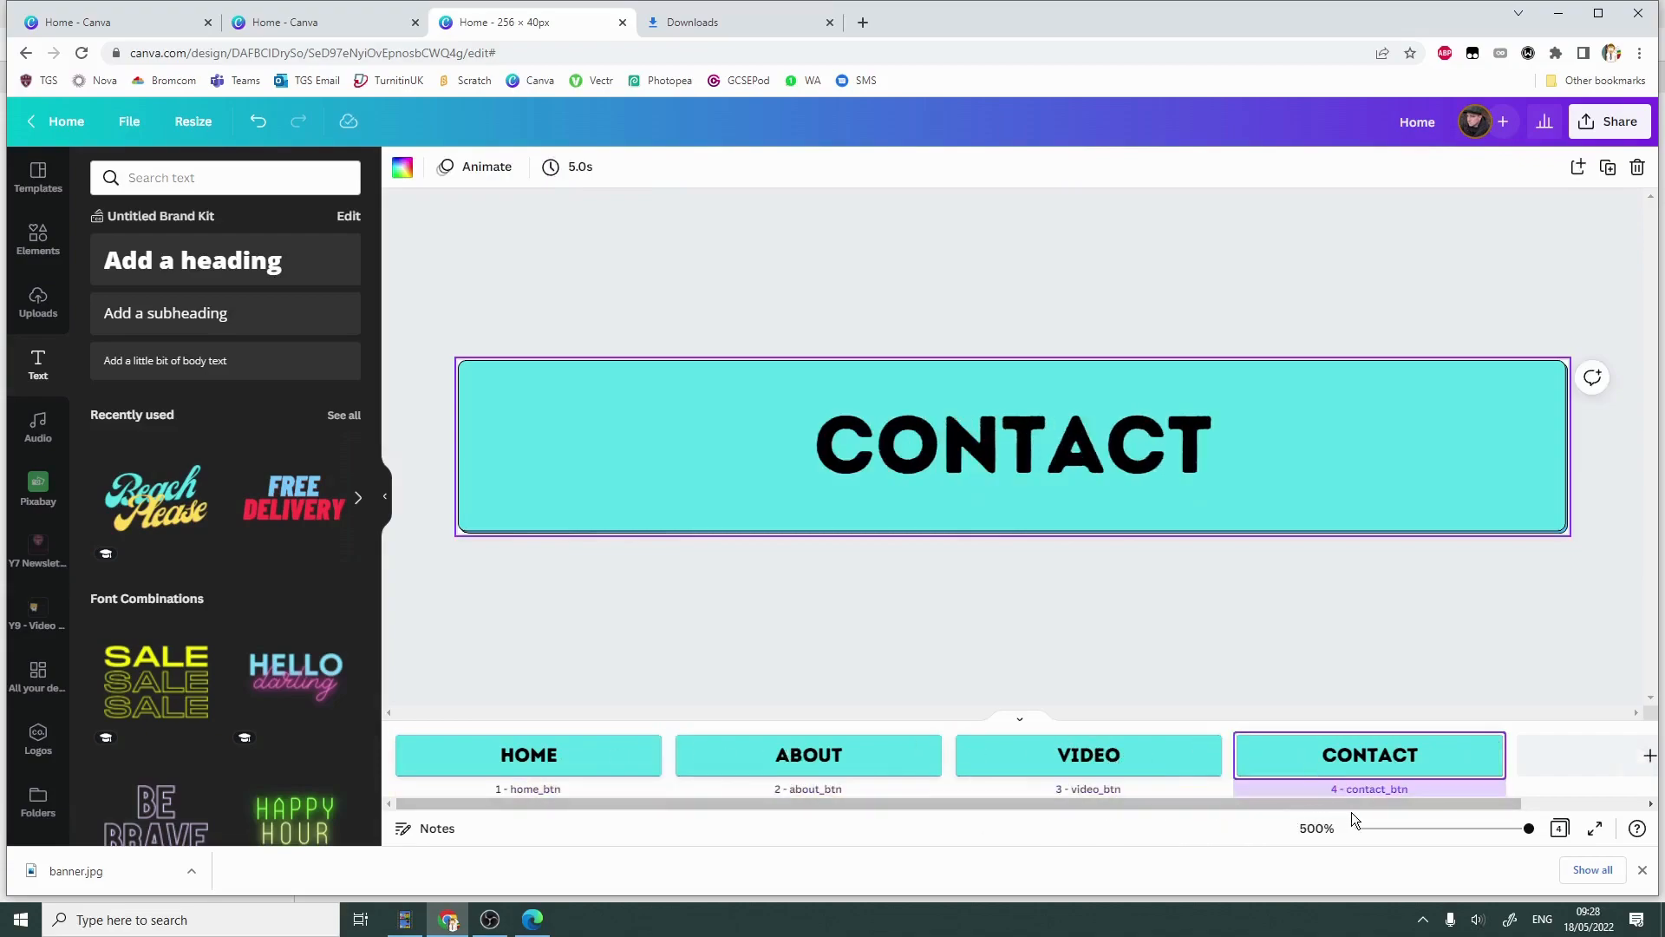
pyautogui.moveTo(1355, 805); pyautogui.dragTo(1547, 802)
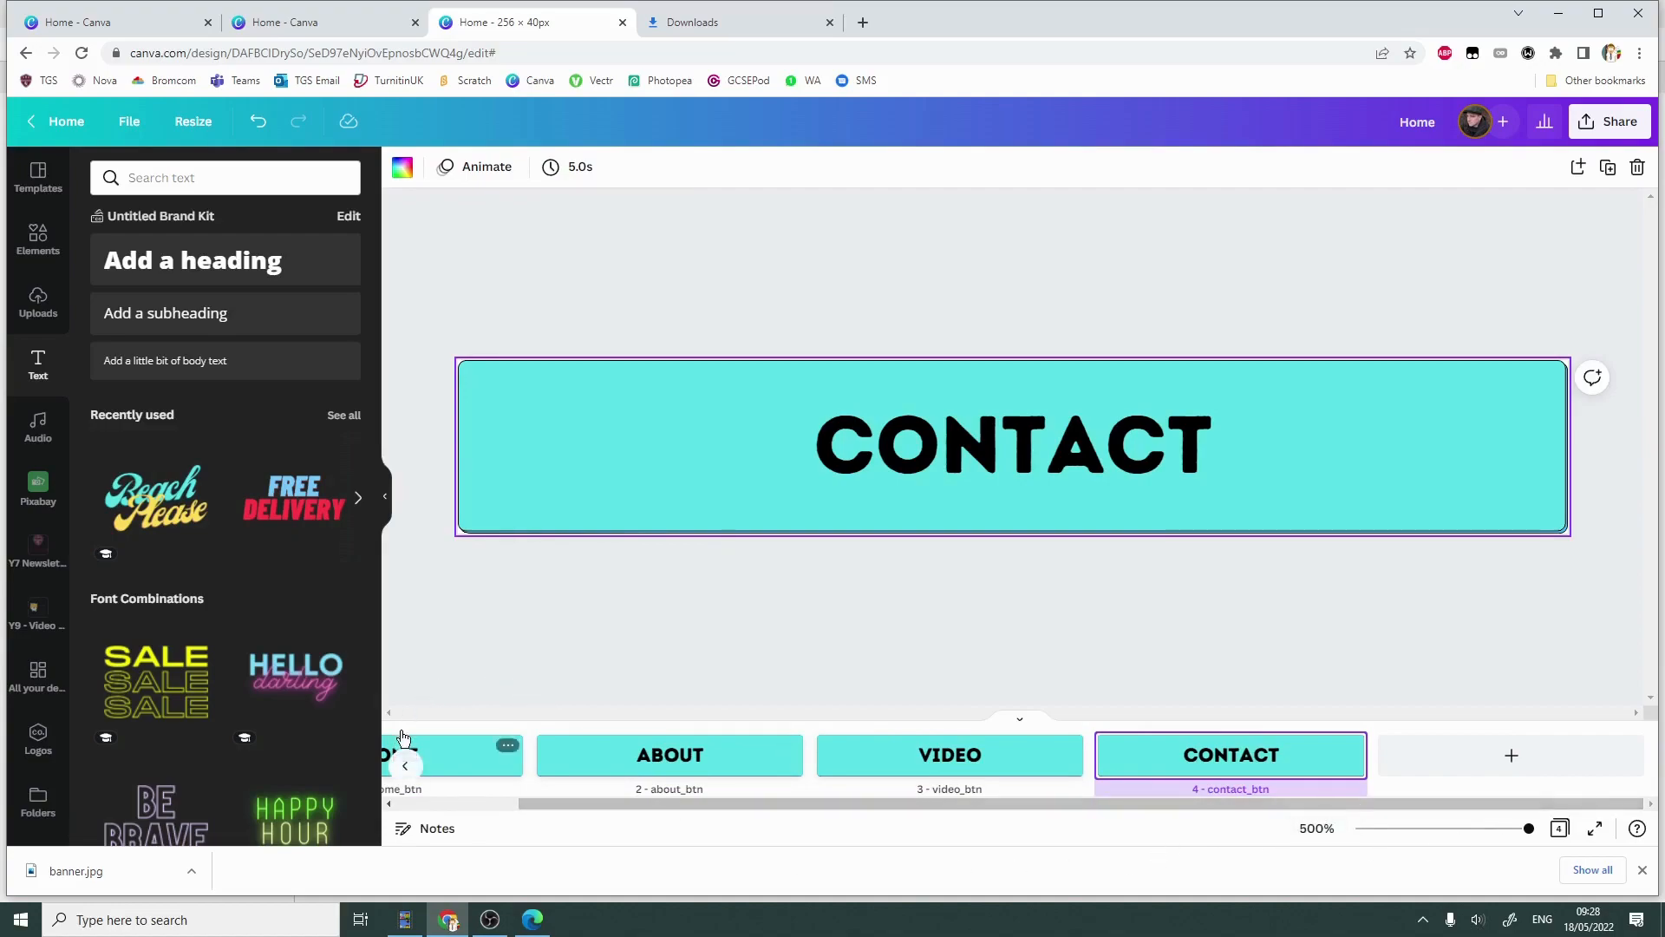
# Duplicate the contact_btn page and change the button text on the copy to HOME.
pyautogui.click(509, 747)
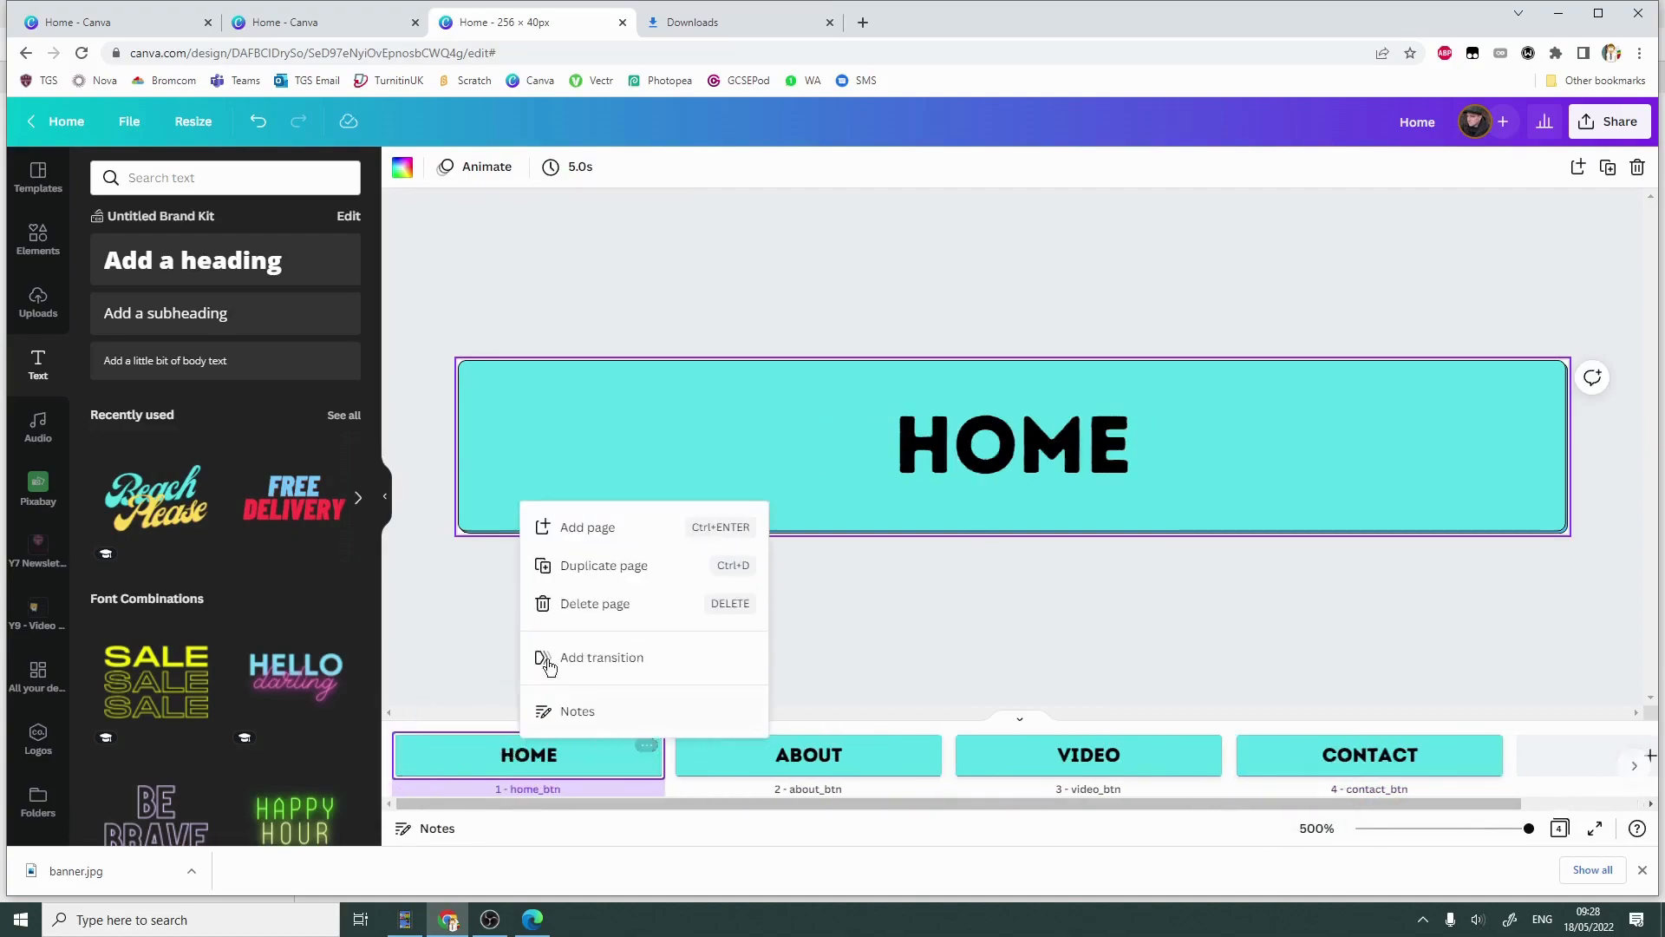
pyautogui.click(1488, 747)
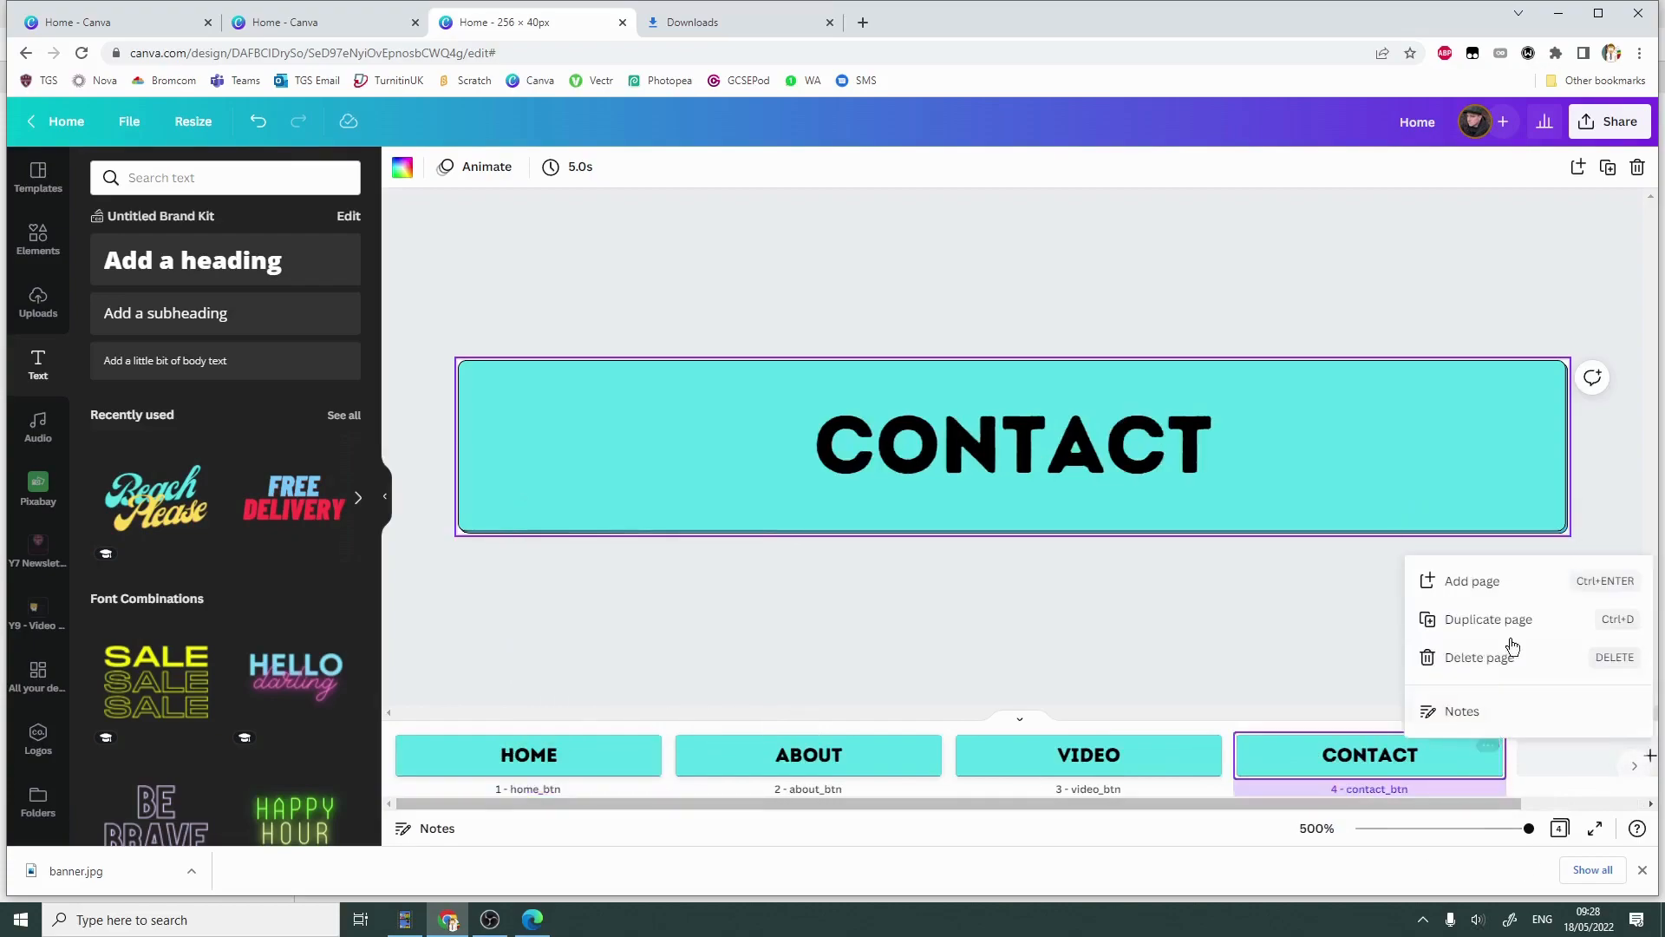
pyautogui.click(1488, 618)
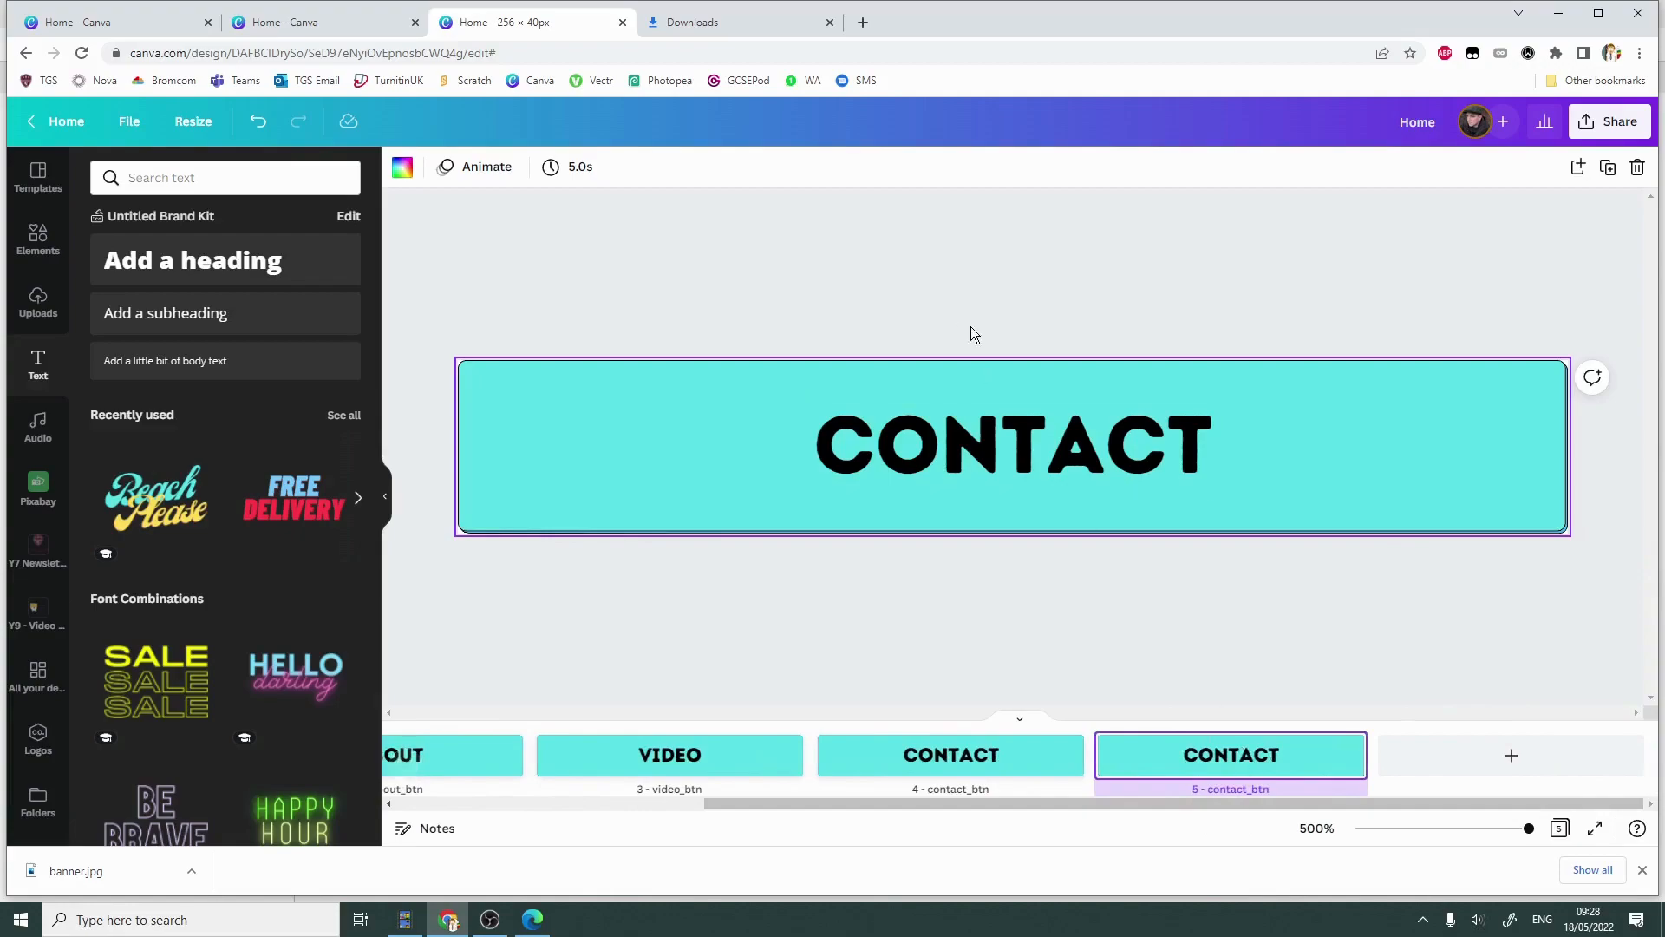
pyautogui.doubleClick(1041, 448)
pyautogui.write('HOME')
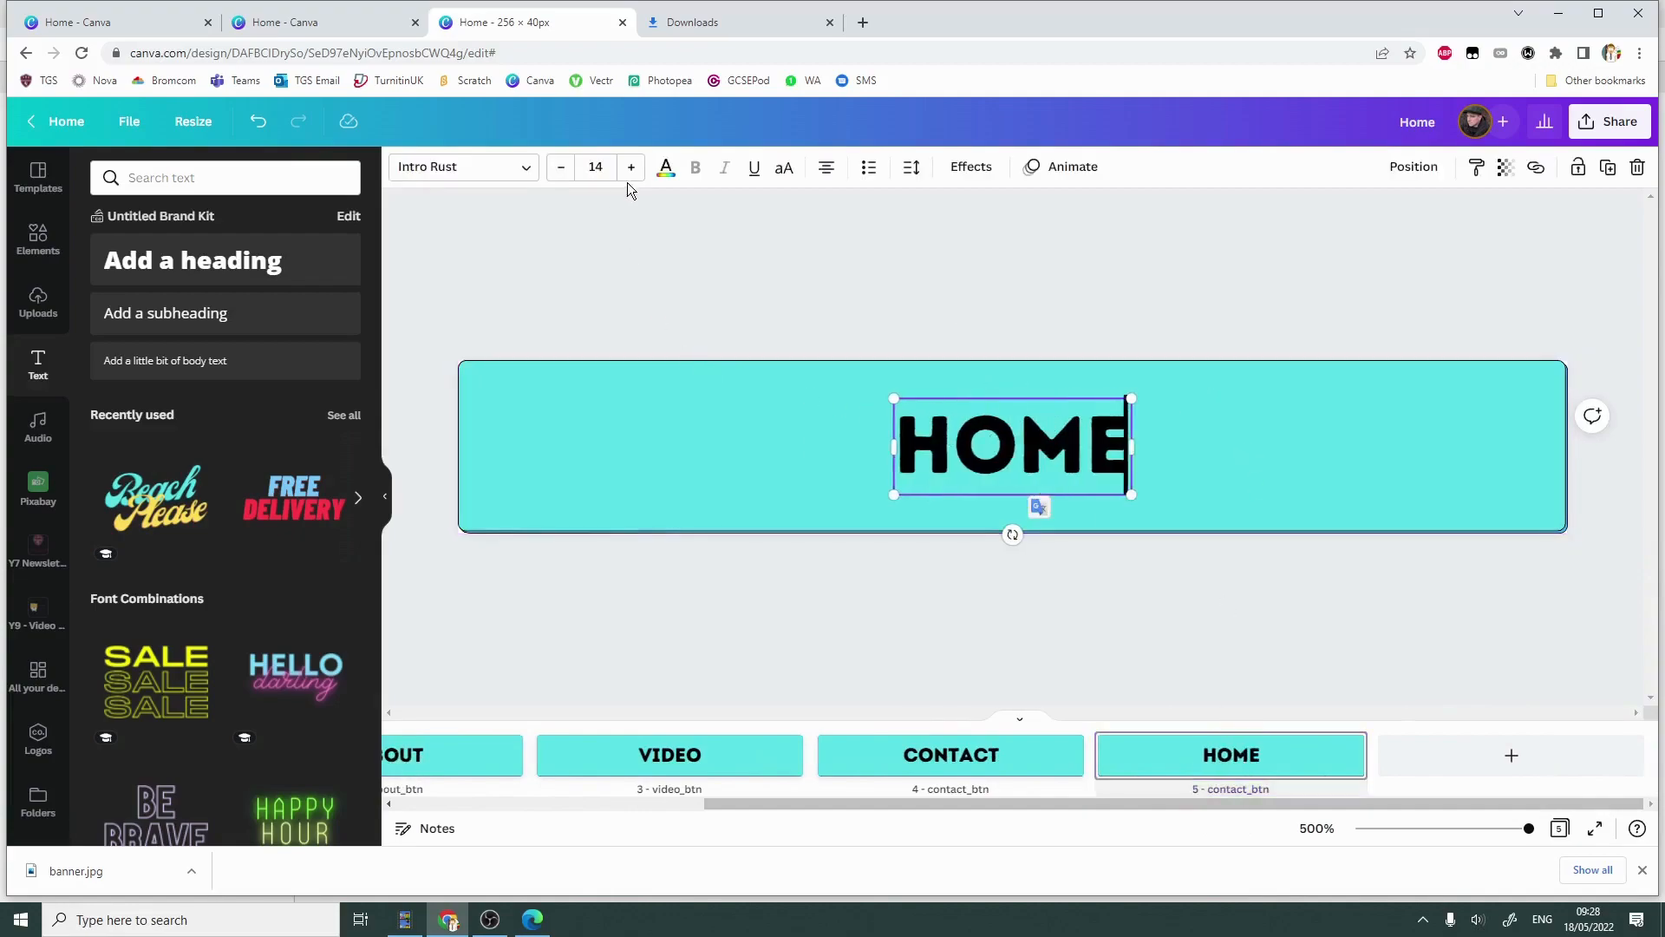
pyautogui.click(665, 169)
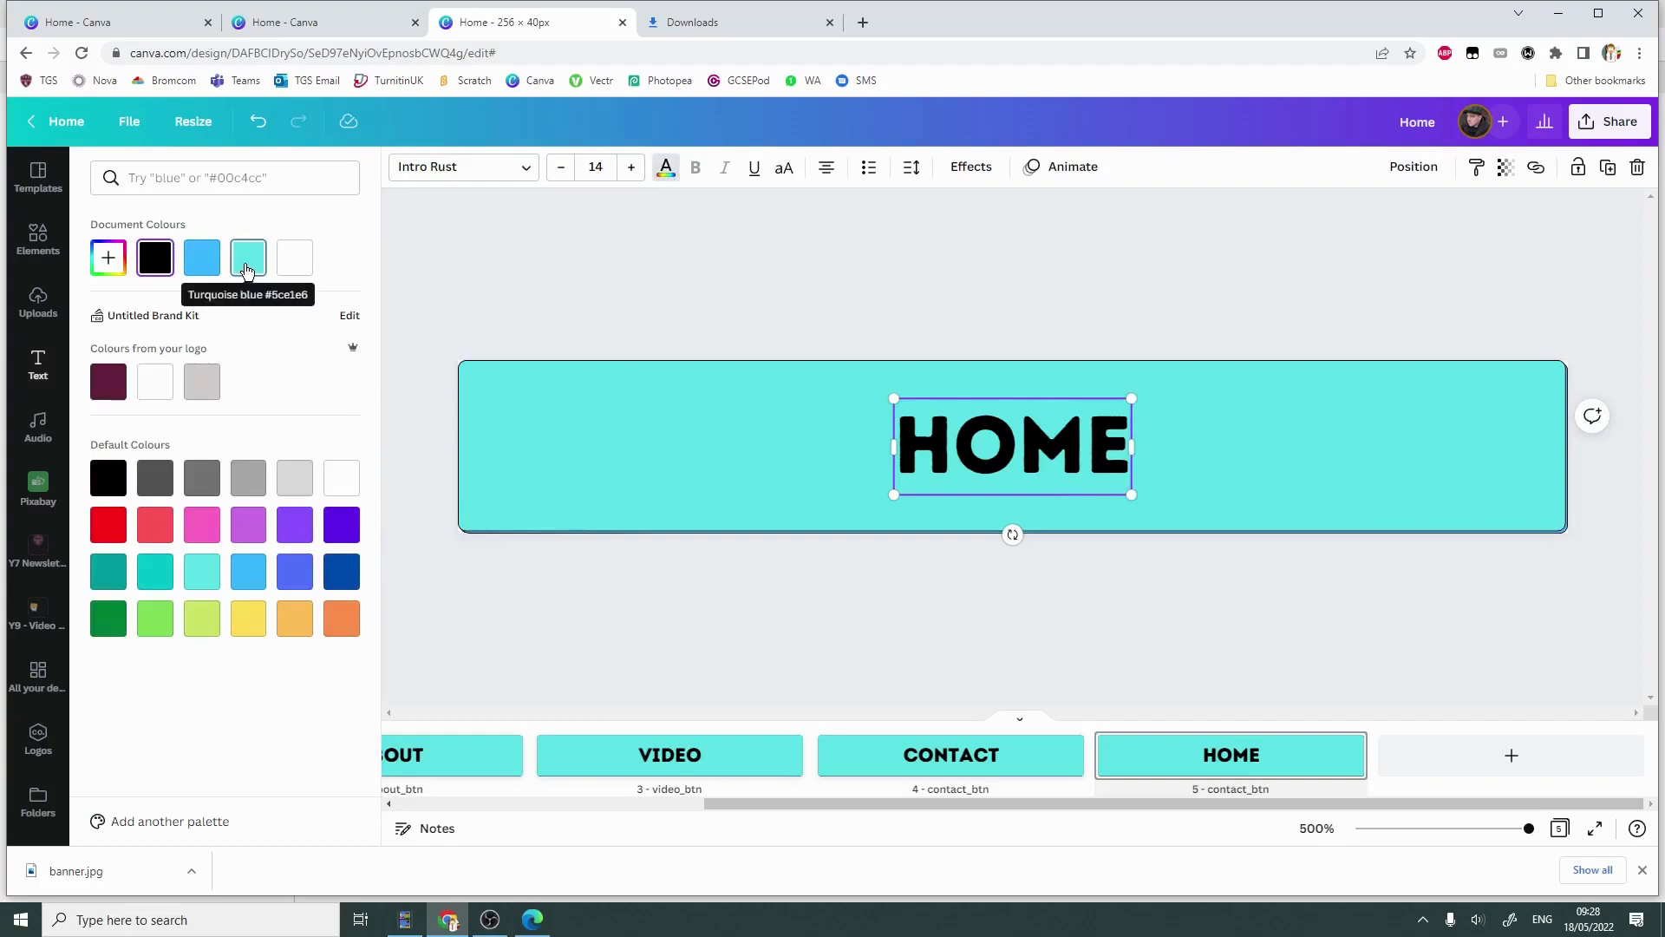
pyautogui.click(246, 272)
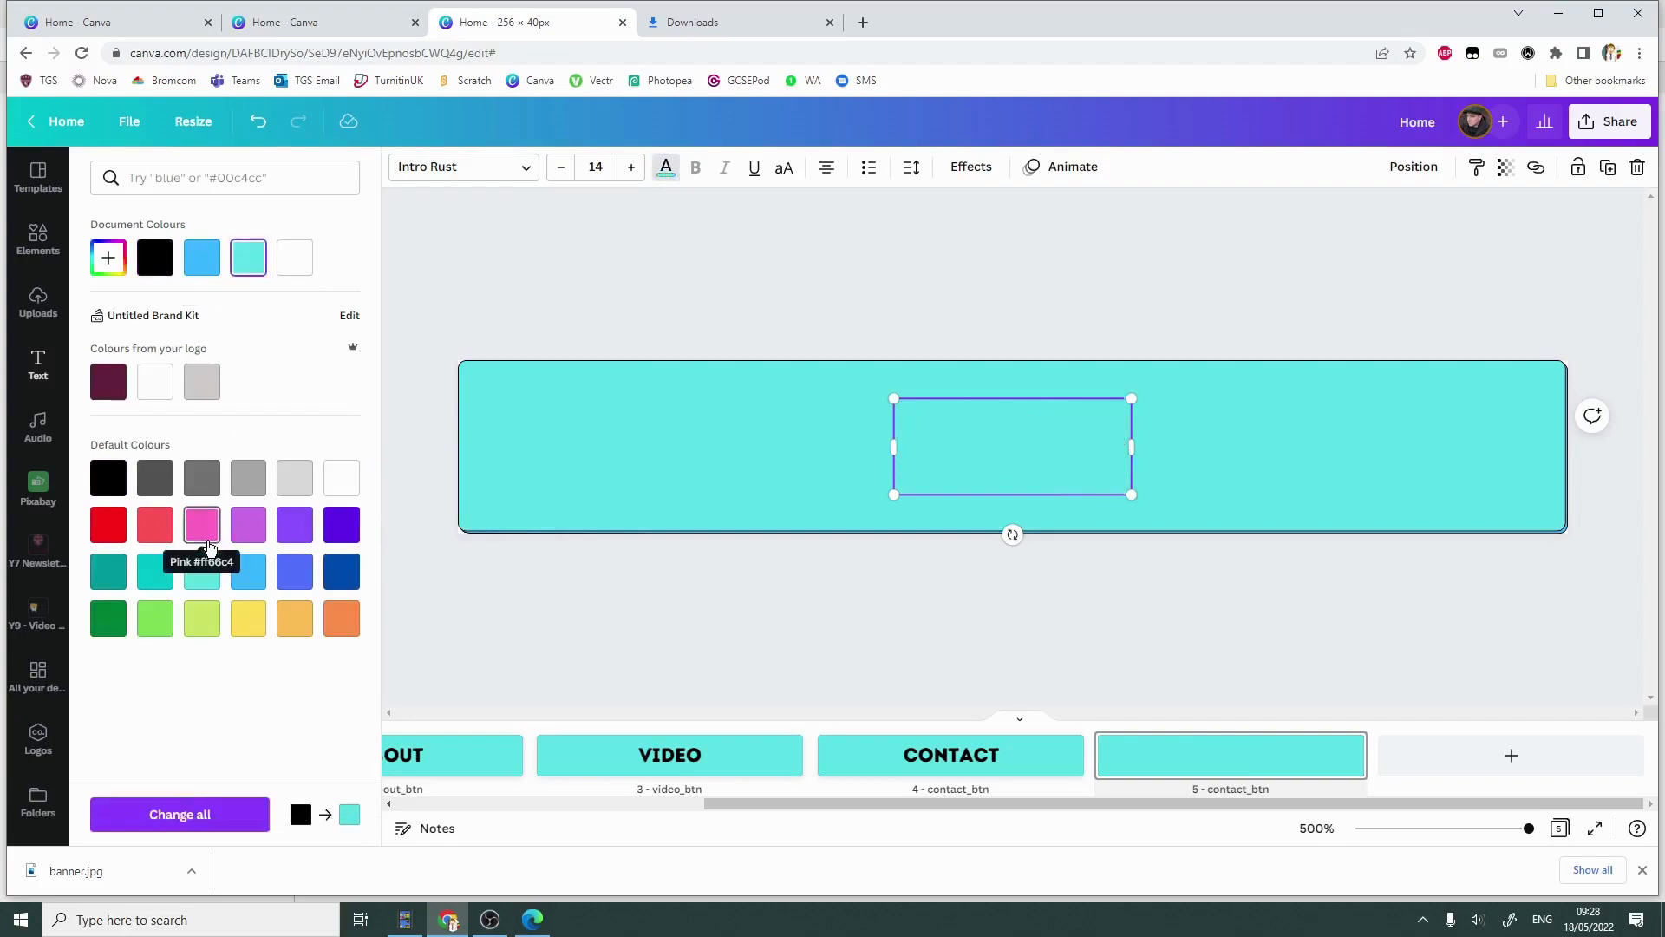
pyautogui.click(155, 258)
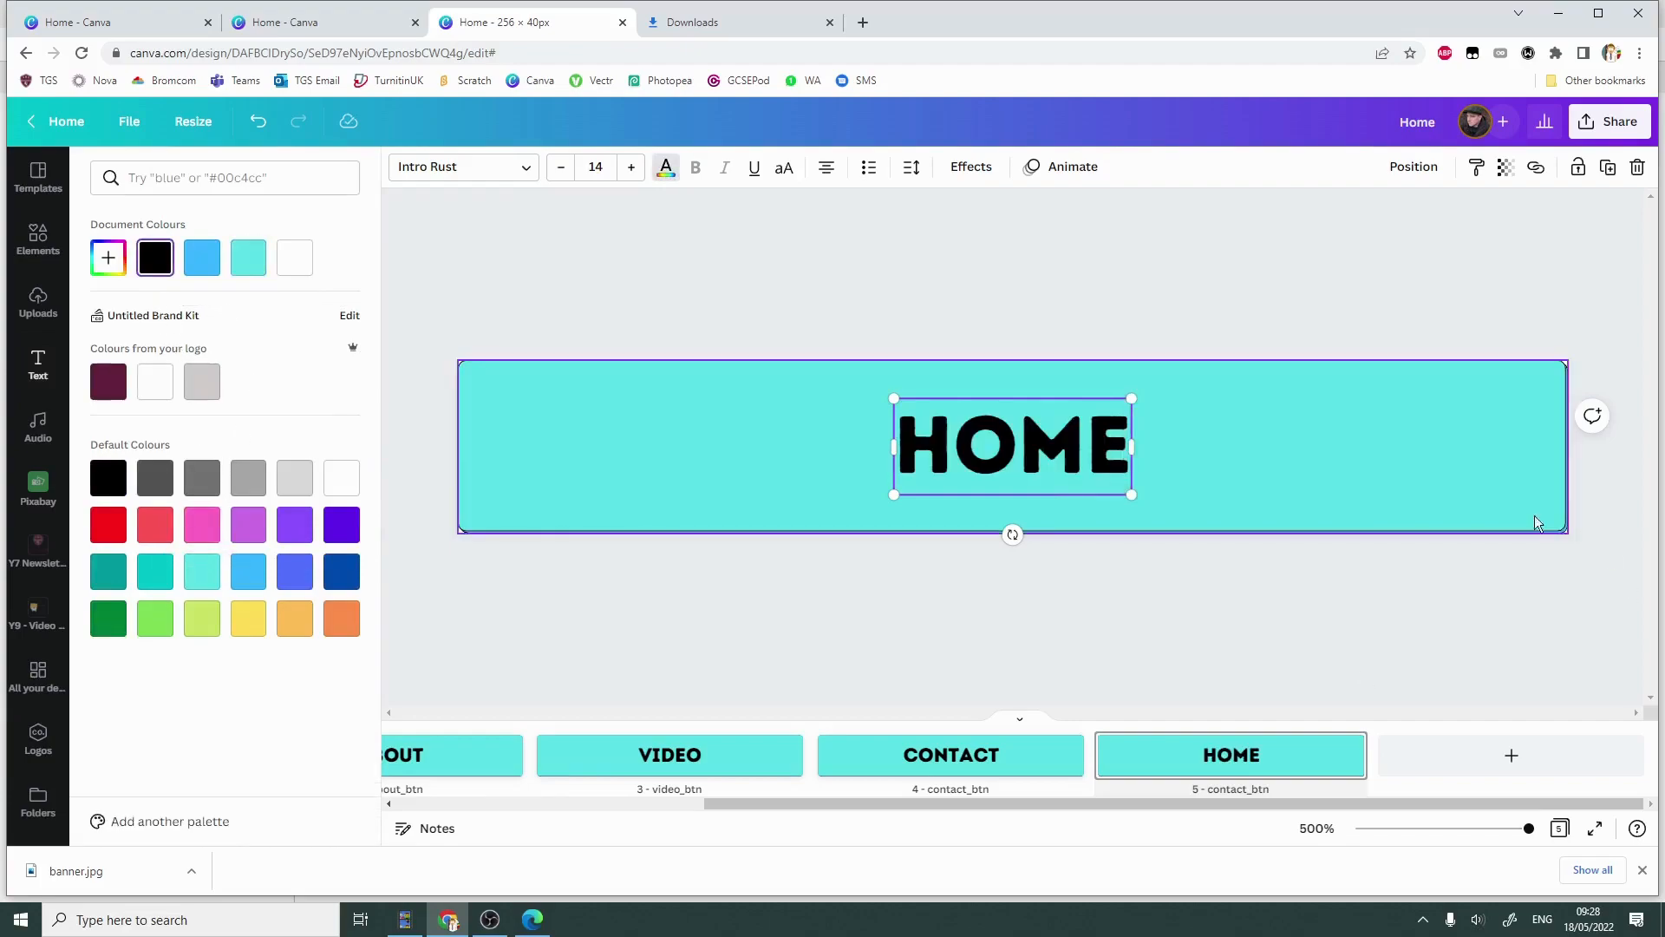
# Try dark blue and teal for the fifth page's button fill, and set it to pink.
pyautogui.click(1487, 469)
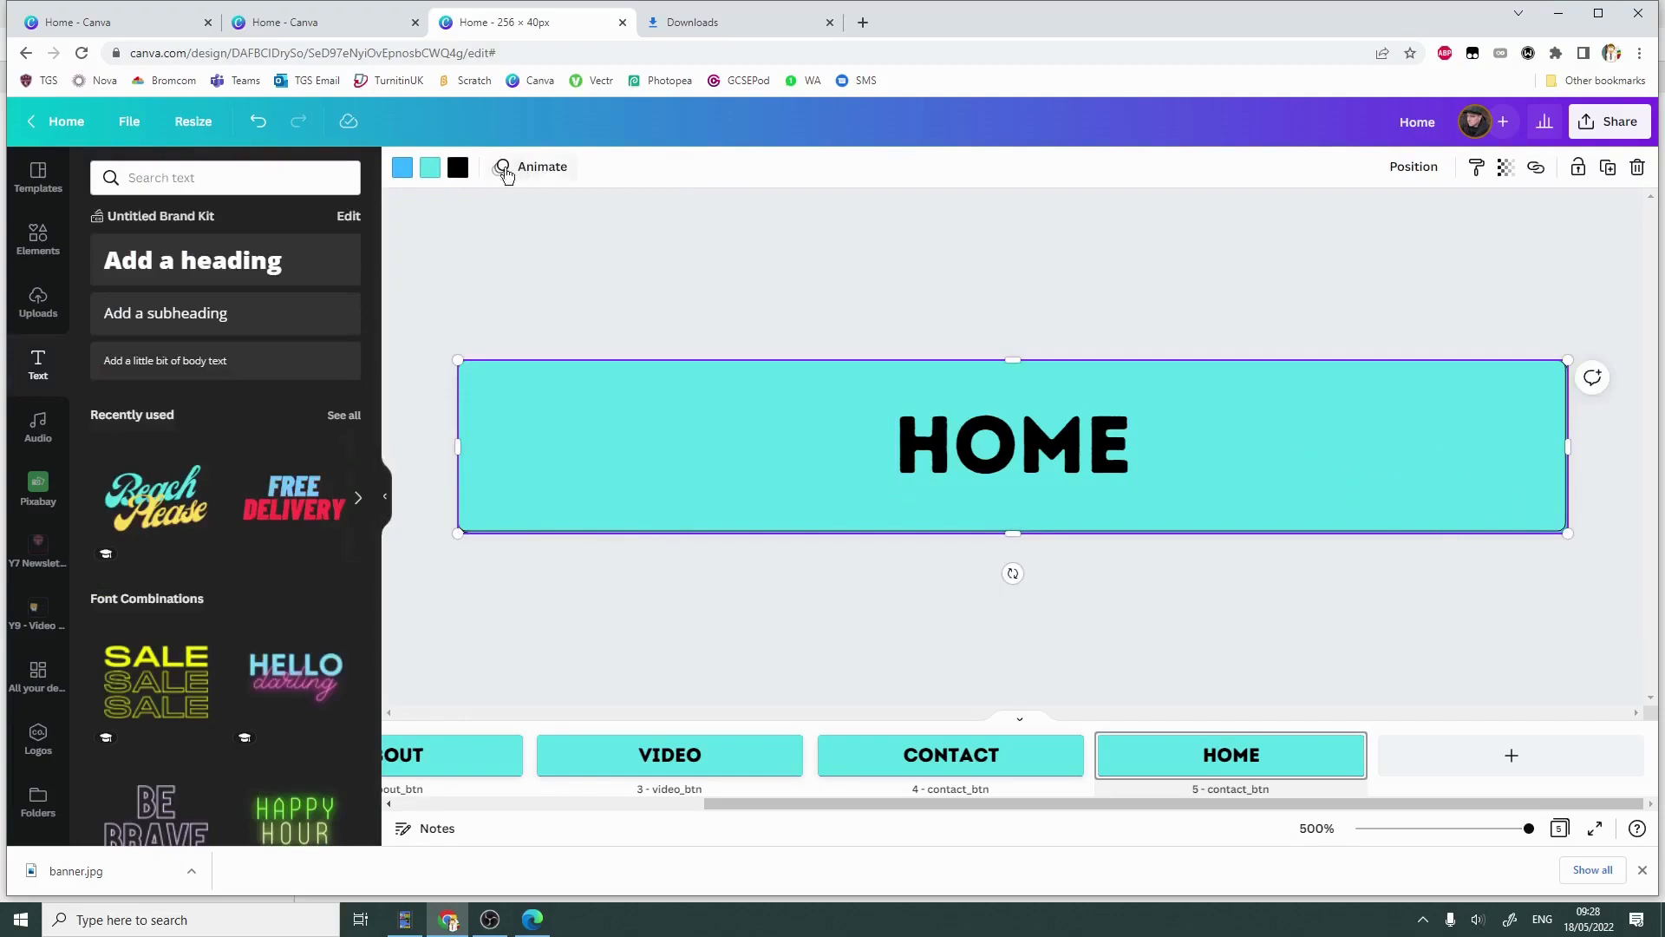
pyautogui.click(431, 171)
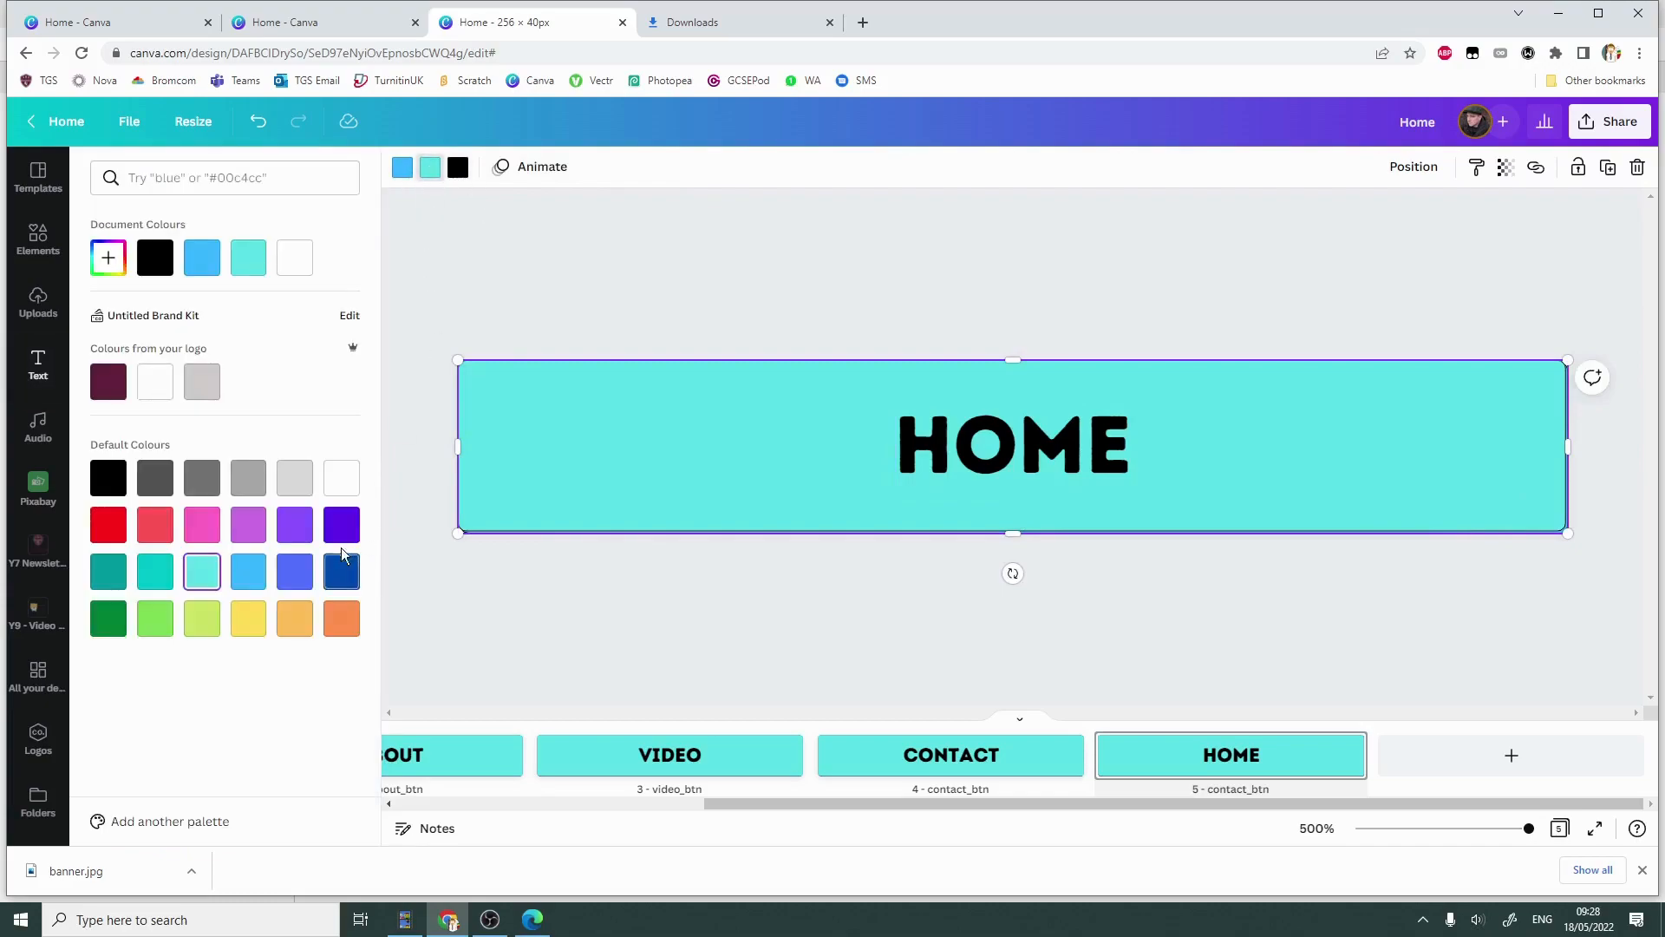
pyautogui.click(347, 578)
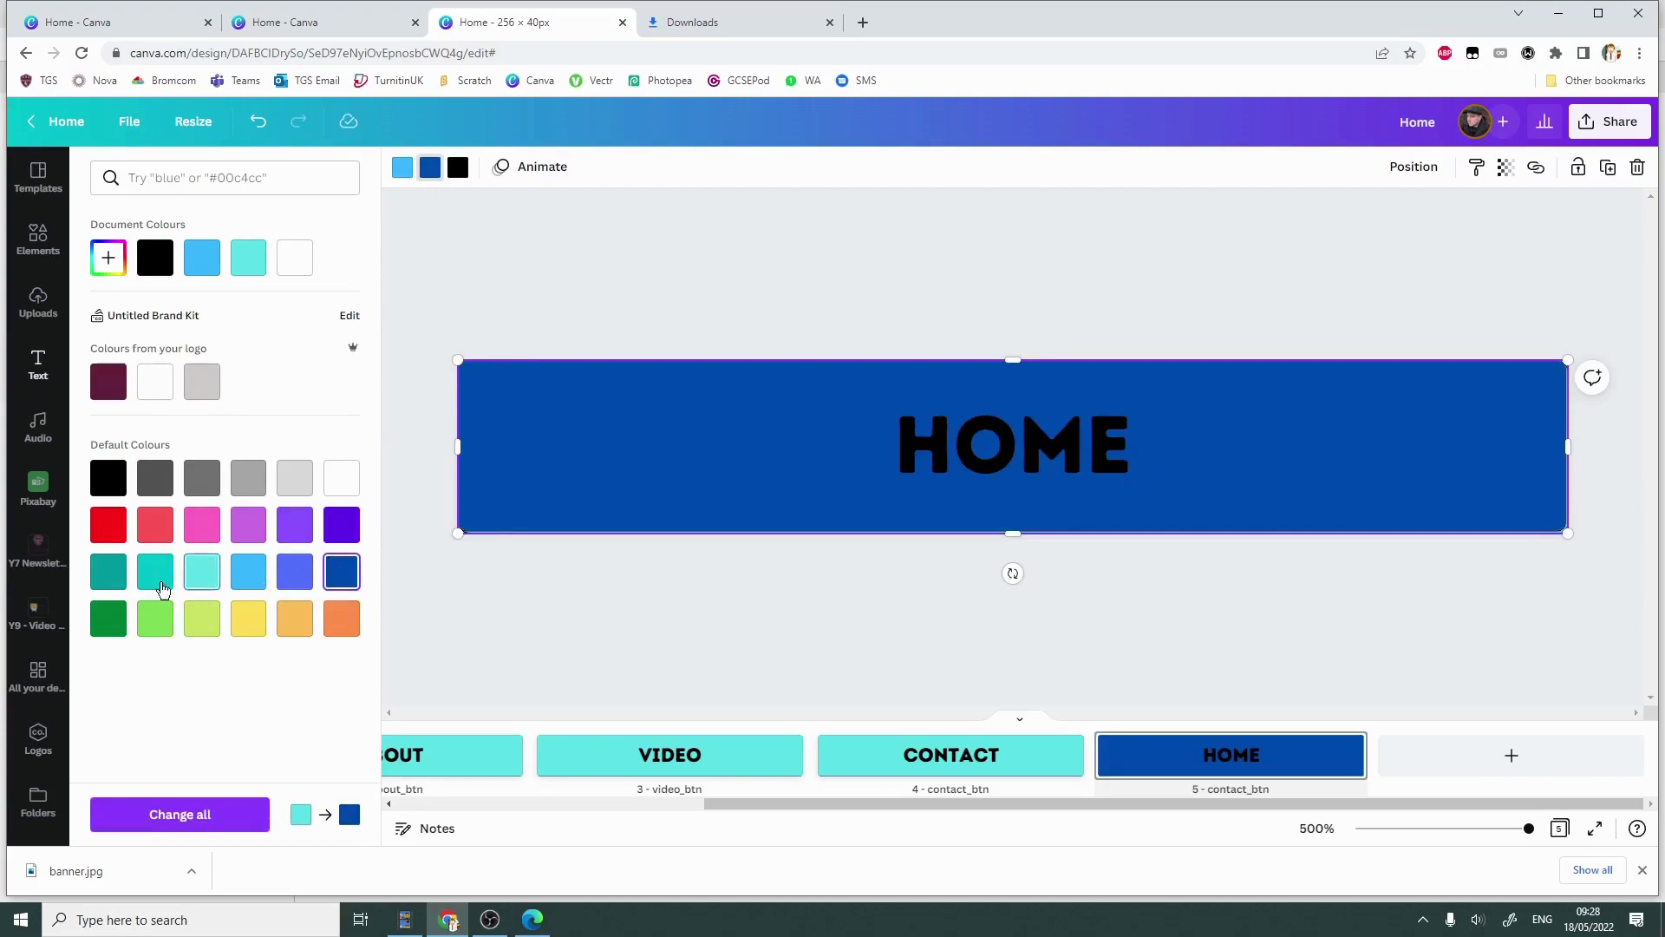
pyautogui.click(110, 576)
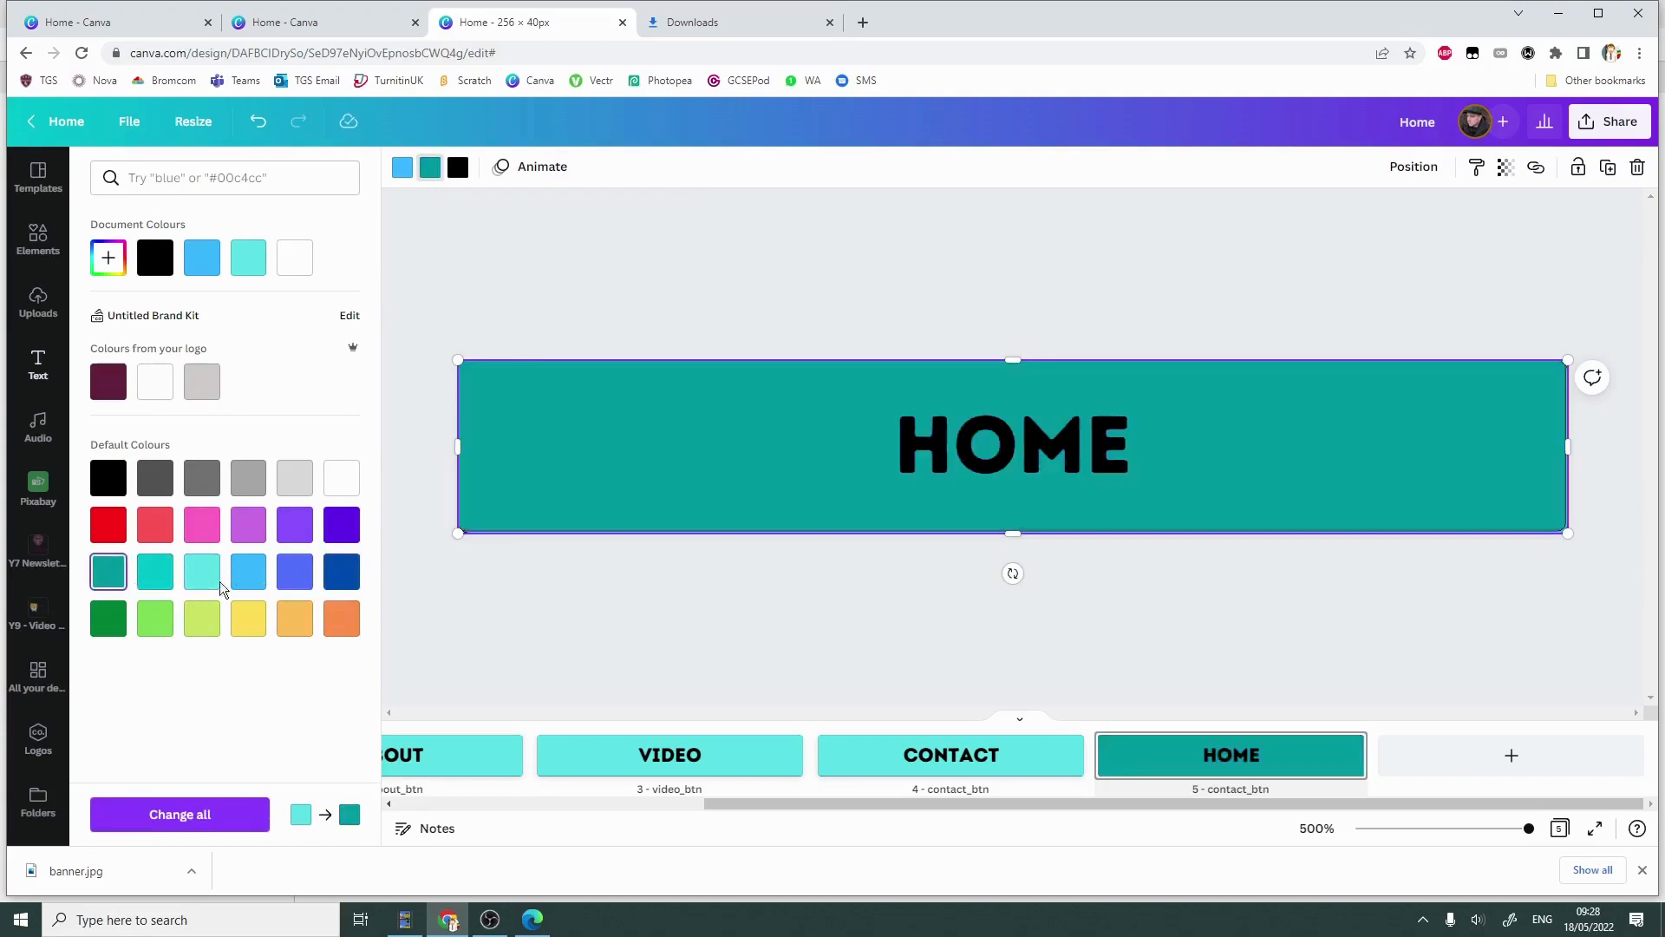
pyautogui.click(213, 533)
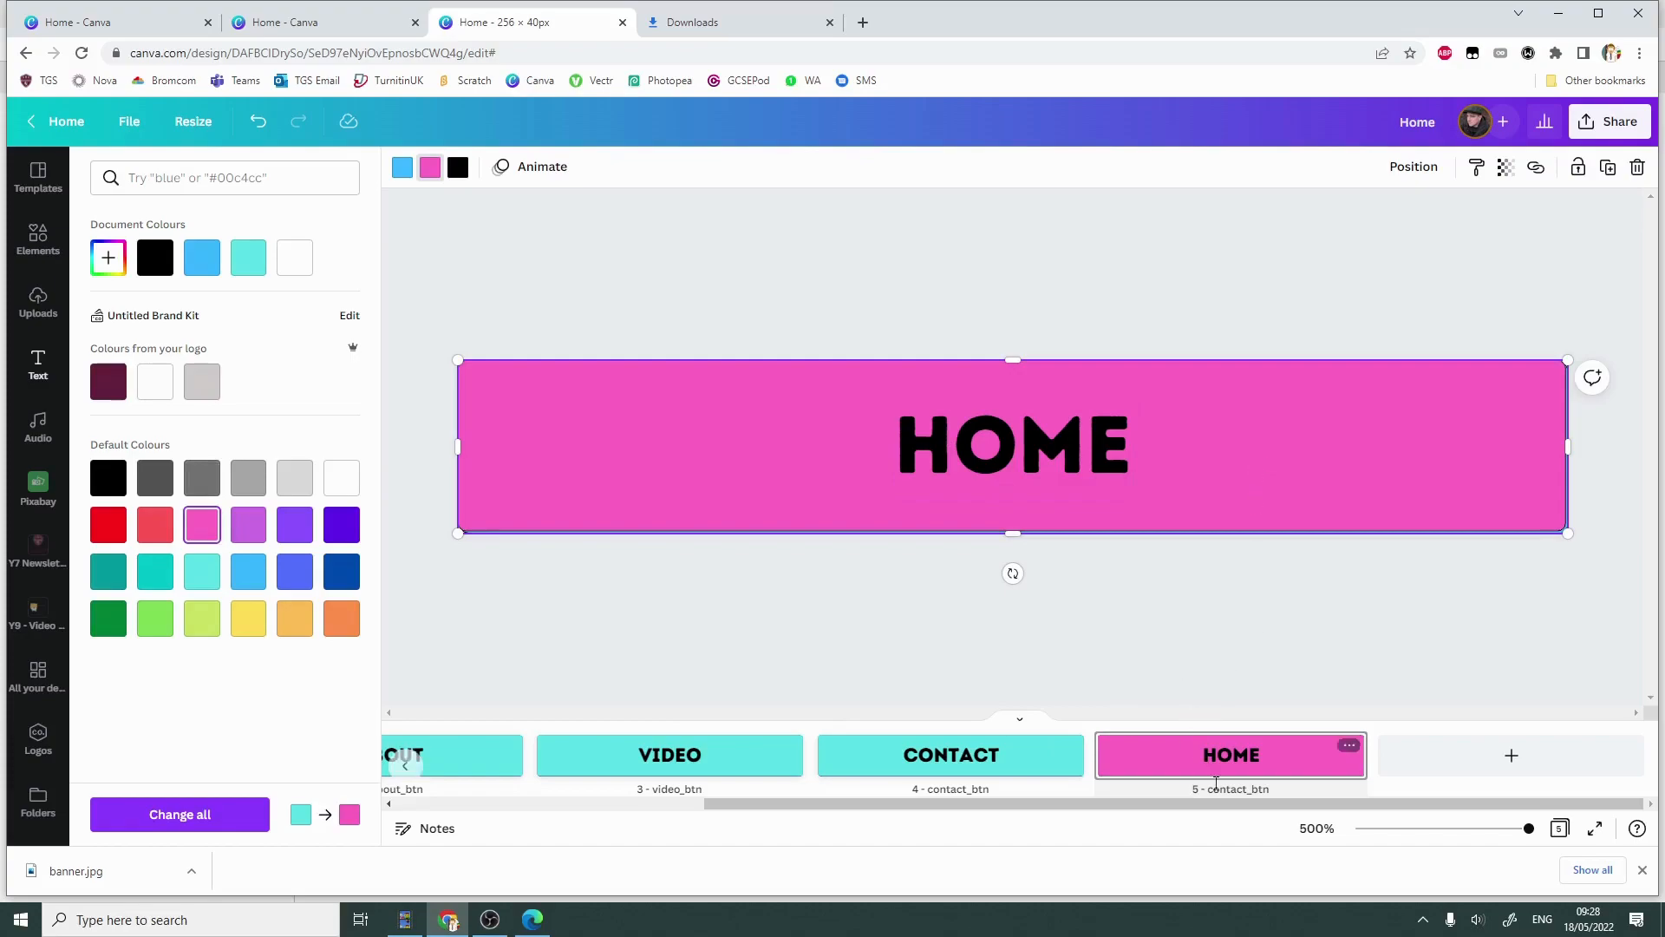
# Rename the fifth page, holding the pink HOME button, as home_btn_ro.
pyautogui.click(1248, 790)
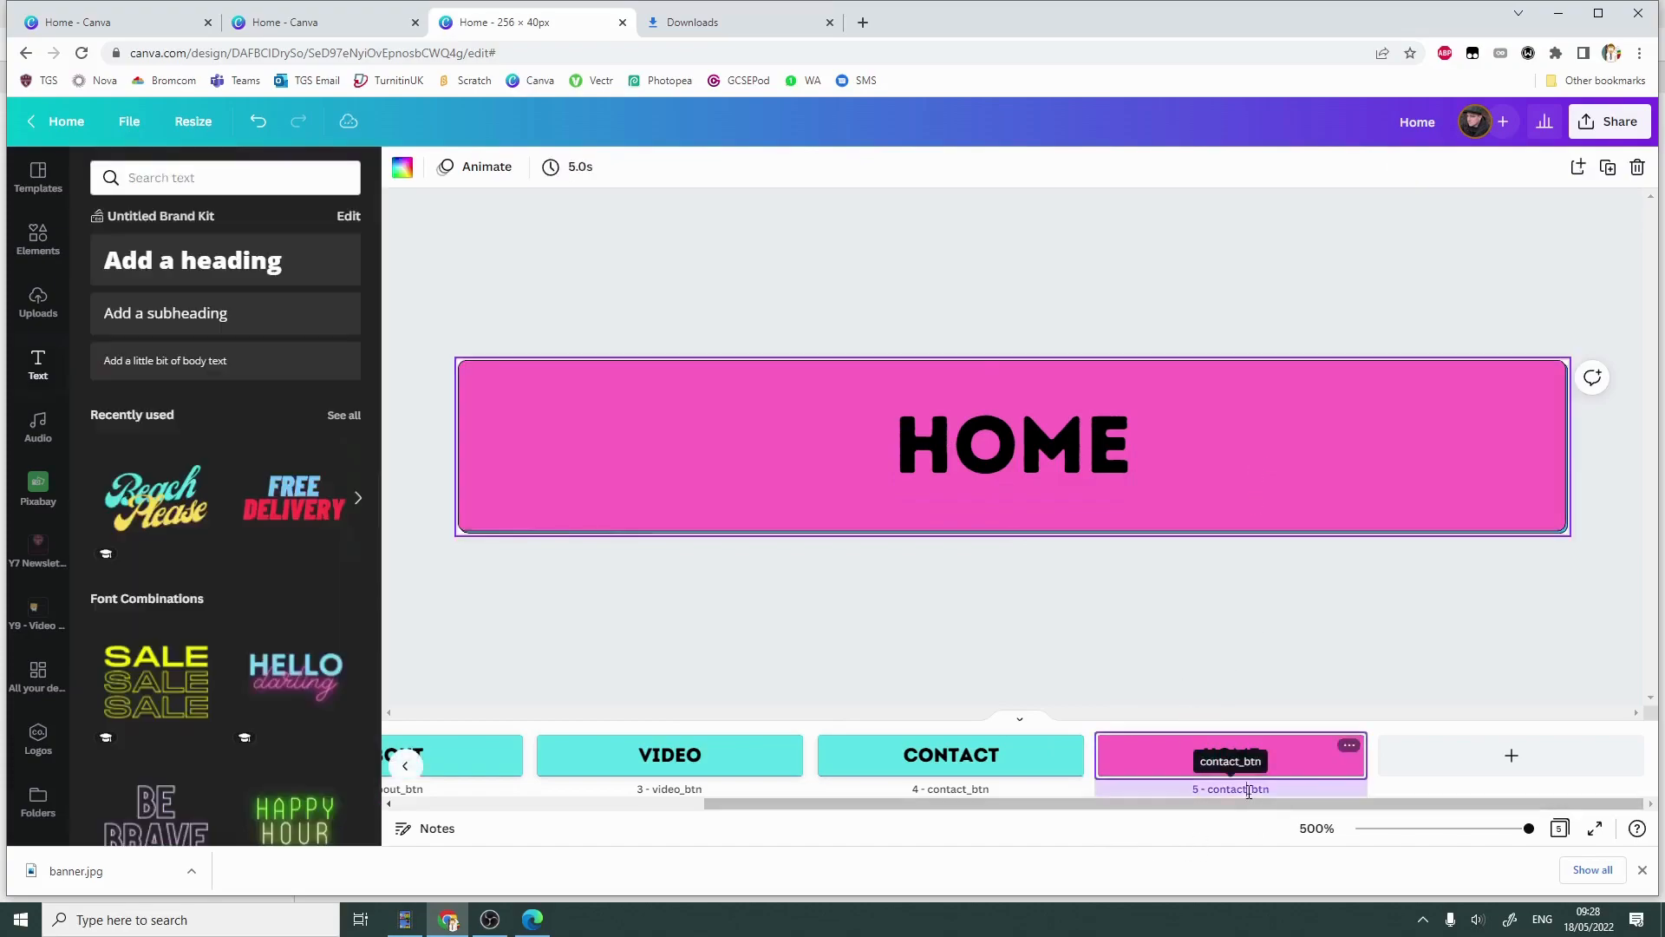
pyautogui.moveTo(1247, 789); pyautogui.dragTo(1207, 789)
pyautogui.write('home_btn')
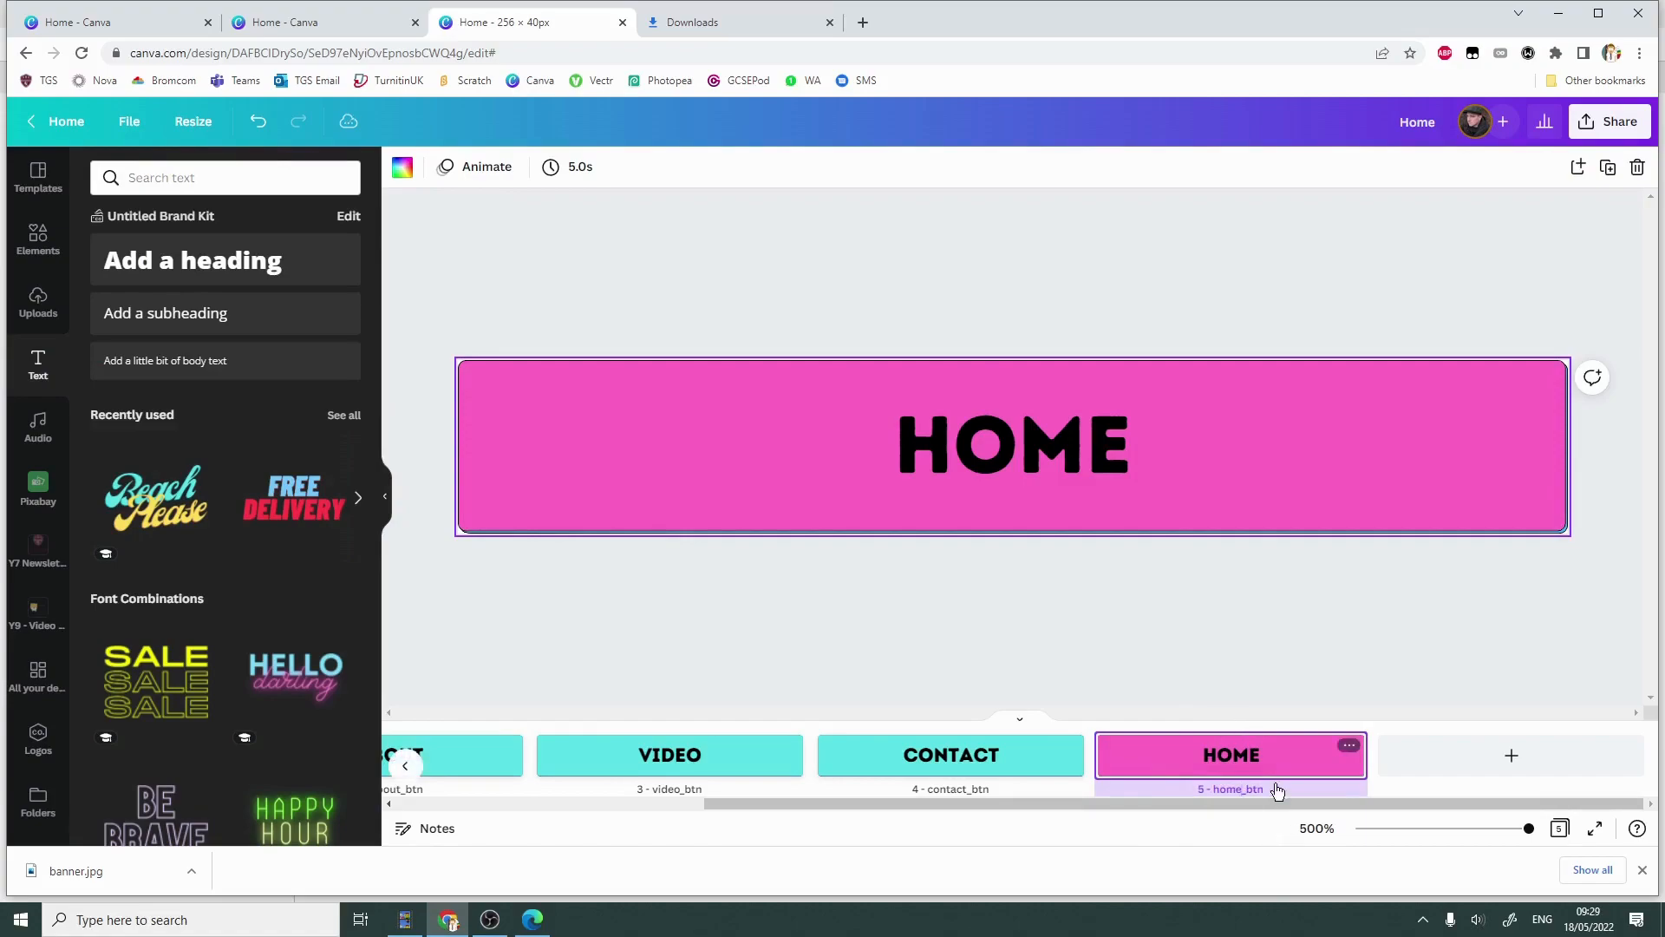
pyautogui.write('_ro')
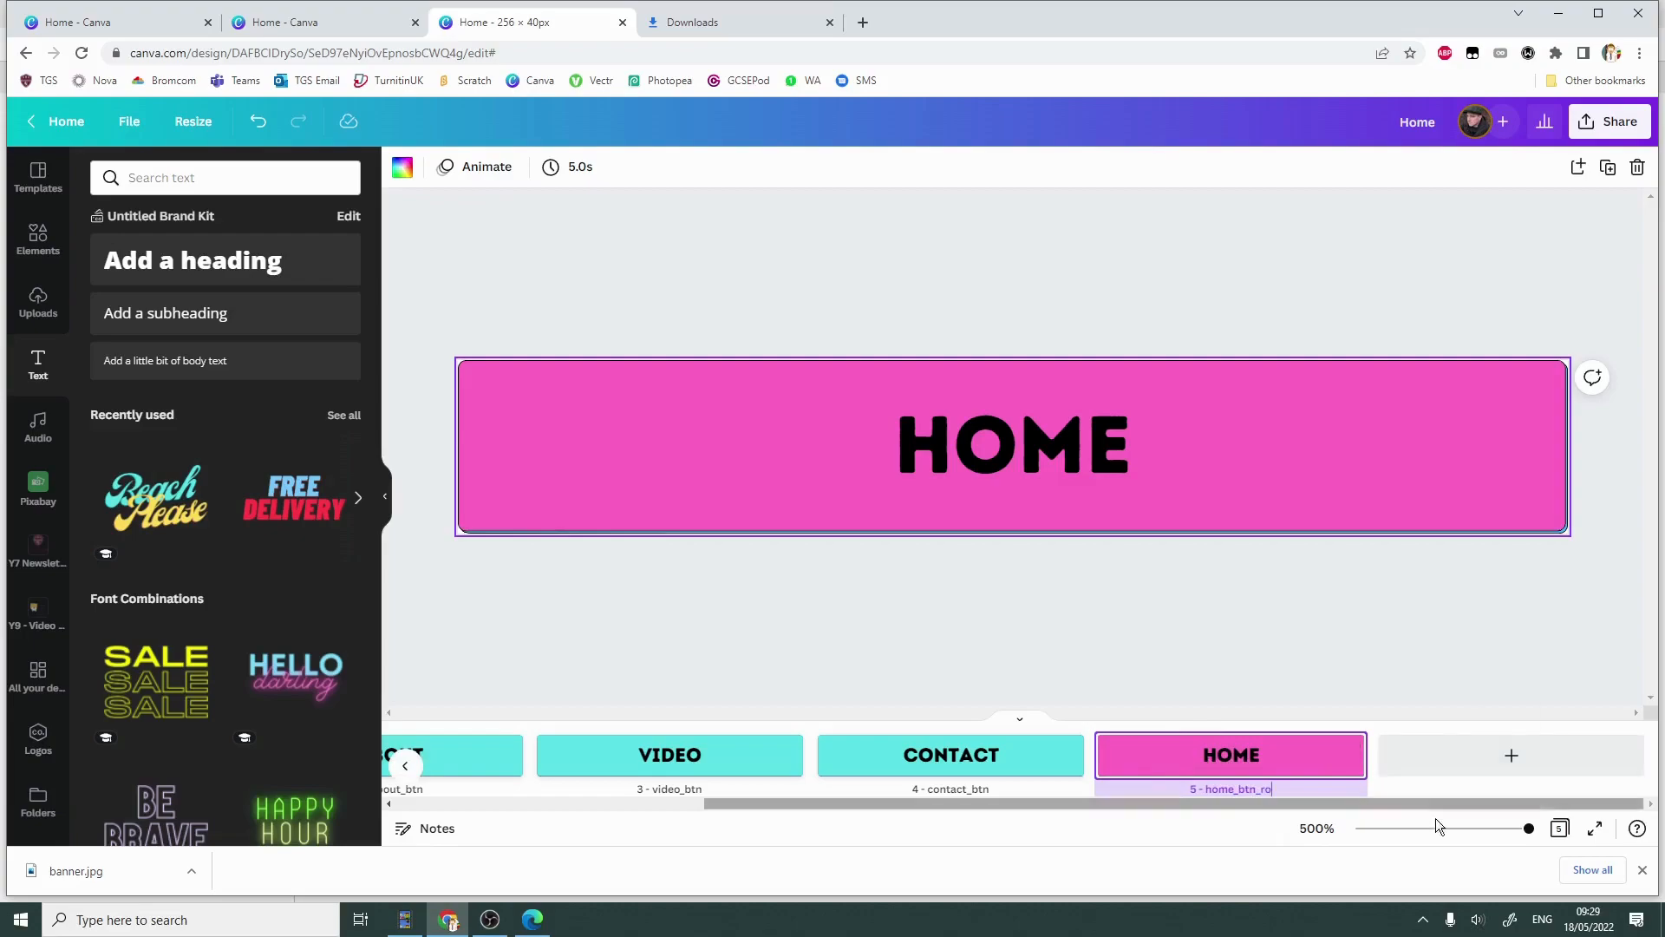
# Duplicate the home_btn_ro page and rename the copy about_btn_ro.
pyautogui.click(1350, 748)
pyautogui.click(1448, 621)
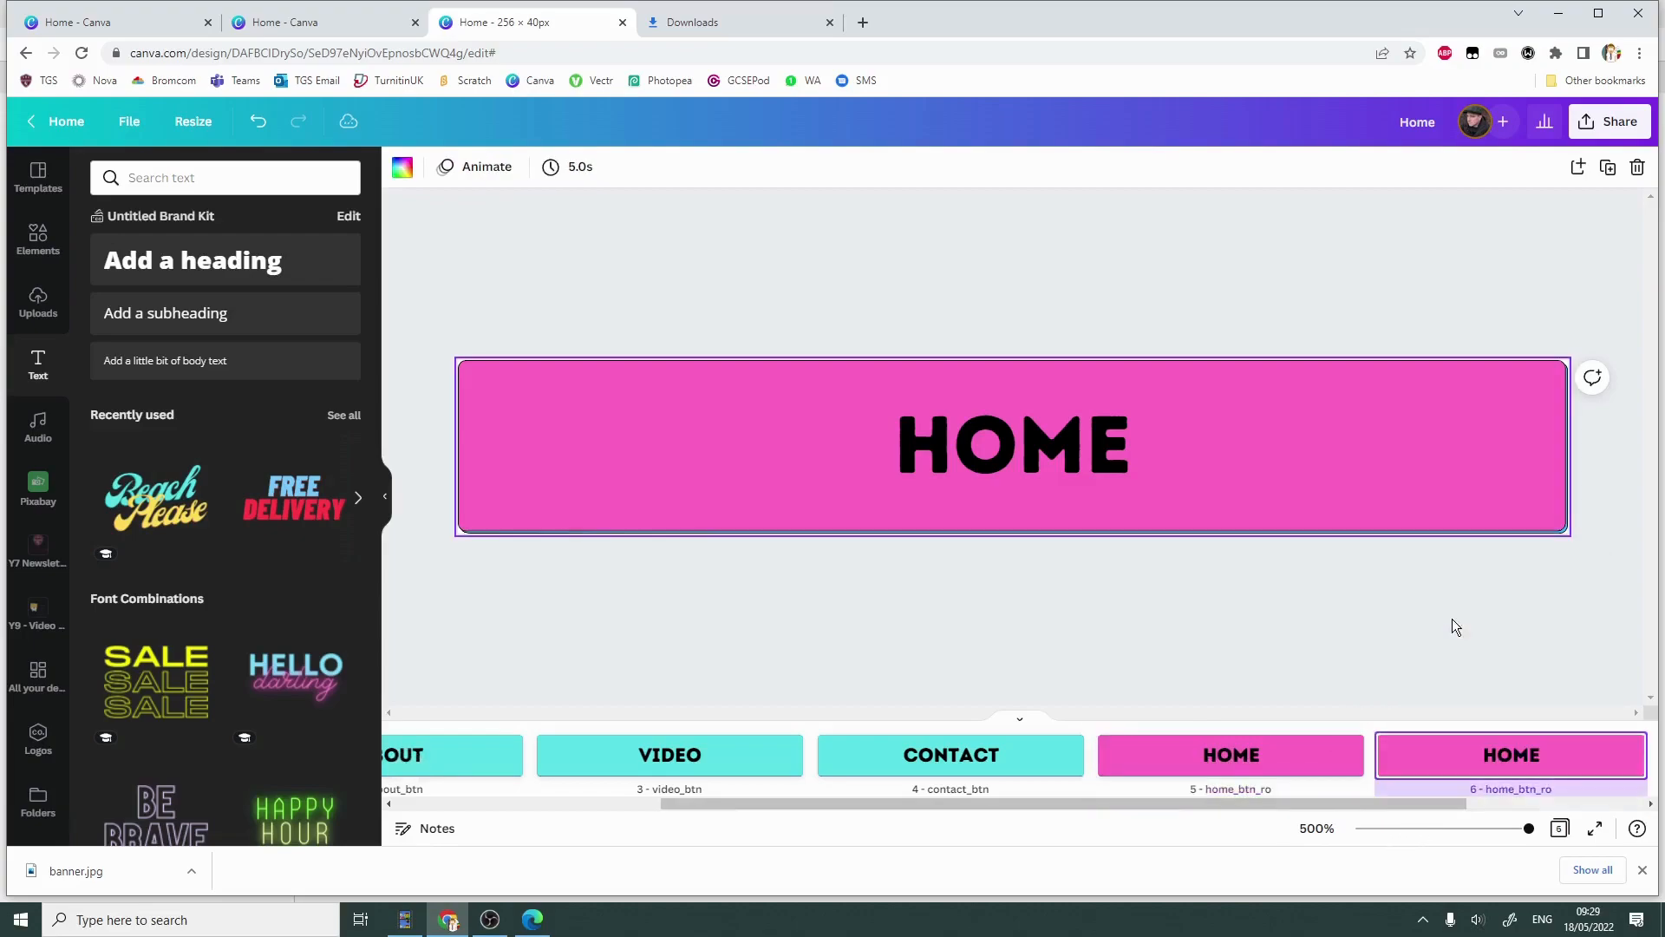
pyautogui.moveTo(1515, 789); pyautogui.dragTo(1489, 787)
pyautogui.write('about')
# Duplicate the about_btn_ro page and rename the copy video_btn_ro.
pyautogui.click(1627, 748)
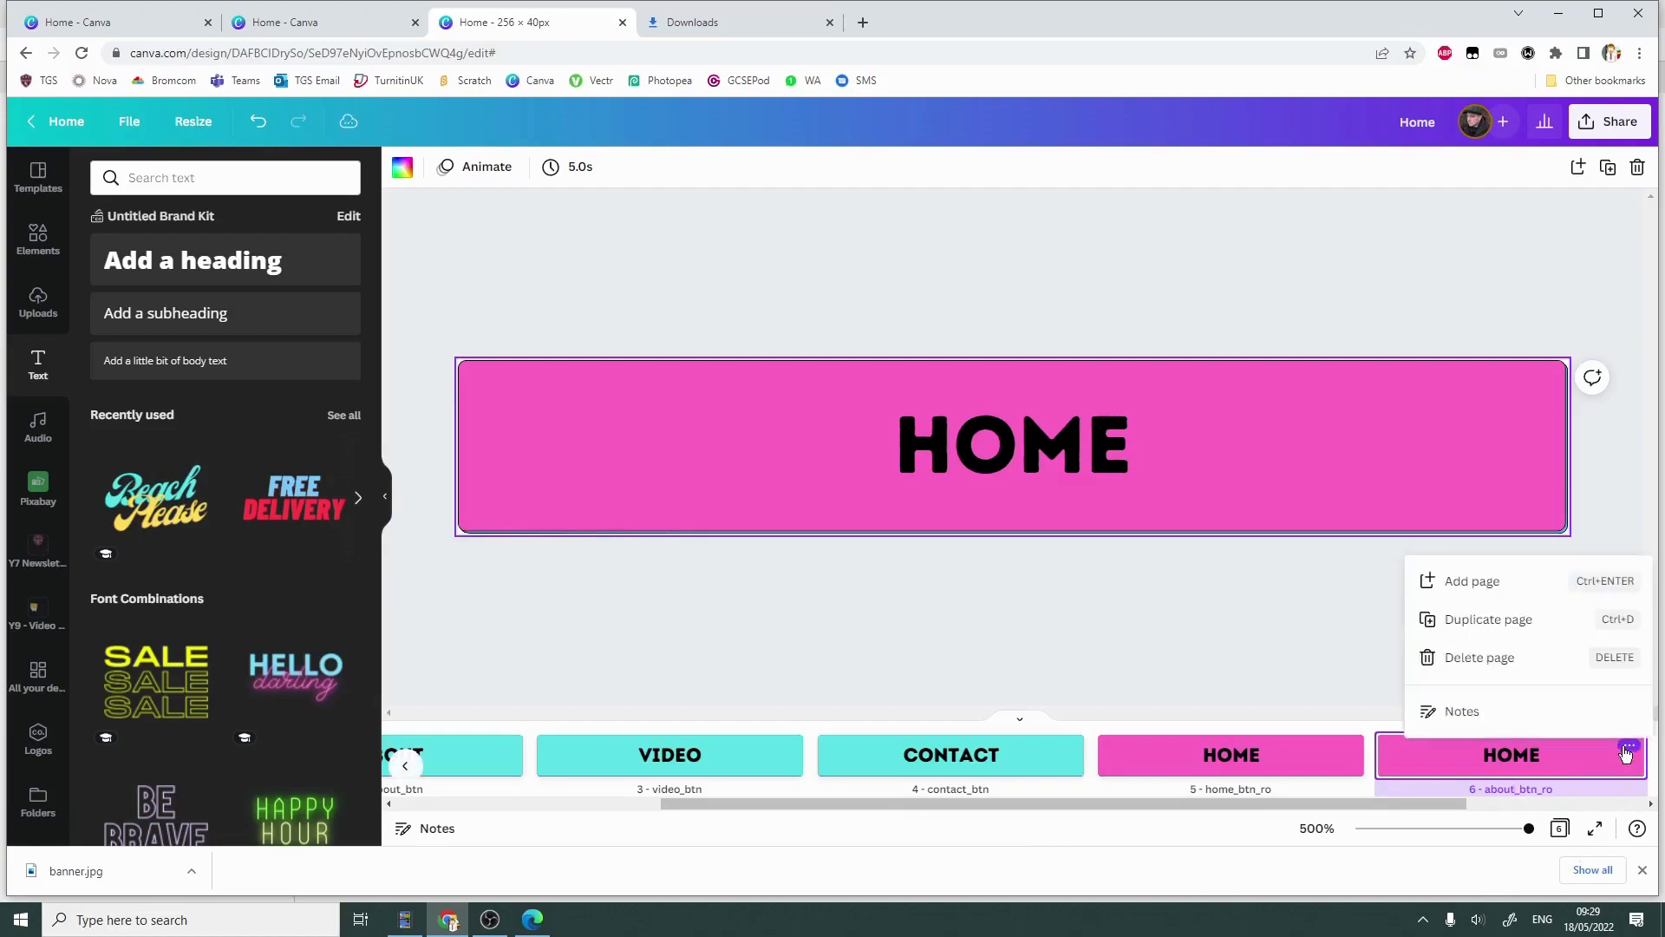
pyautogui.click(1520, 623)
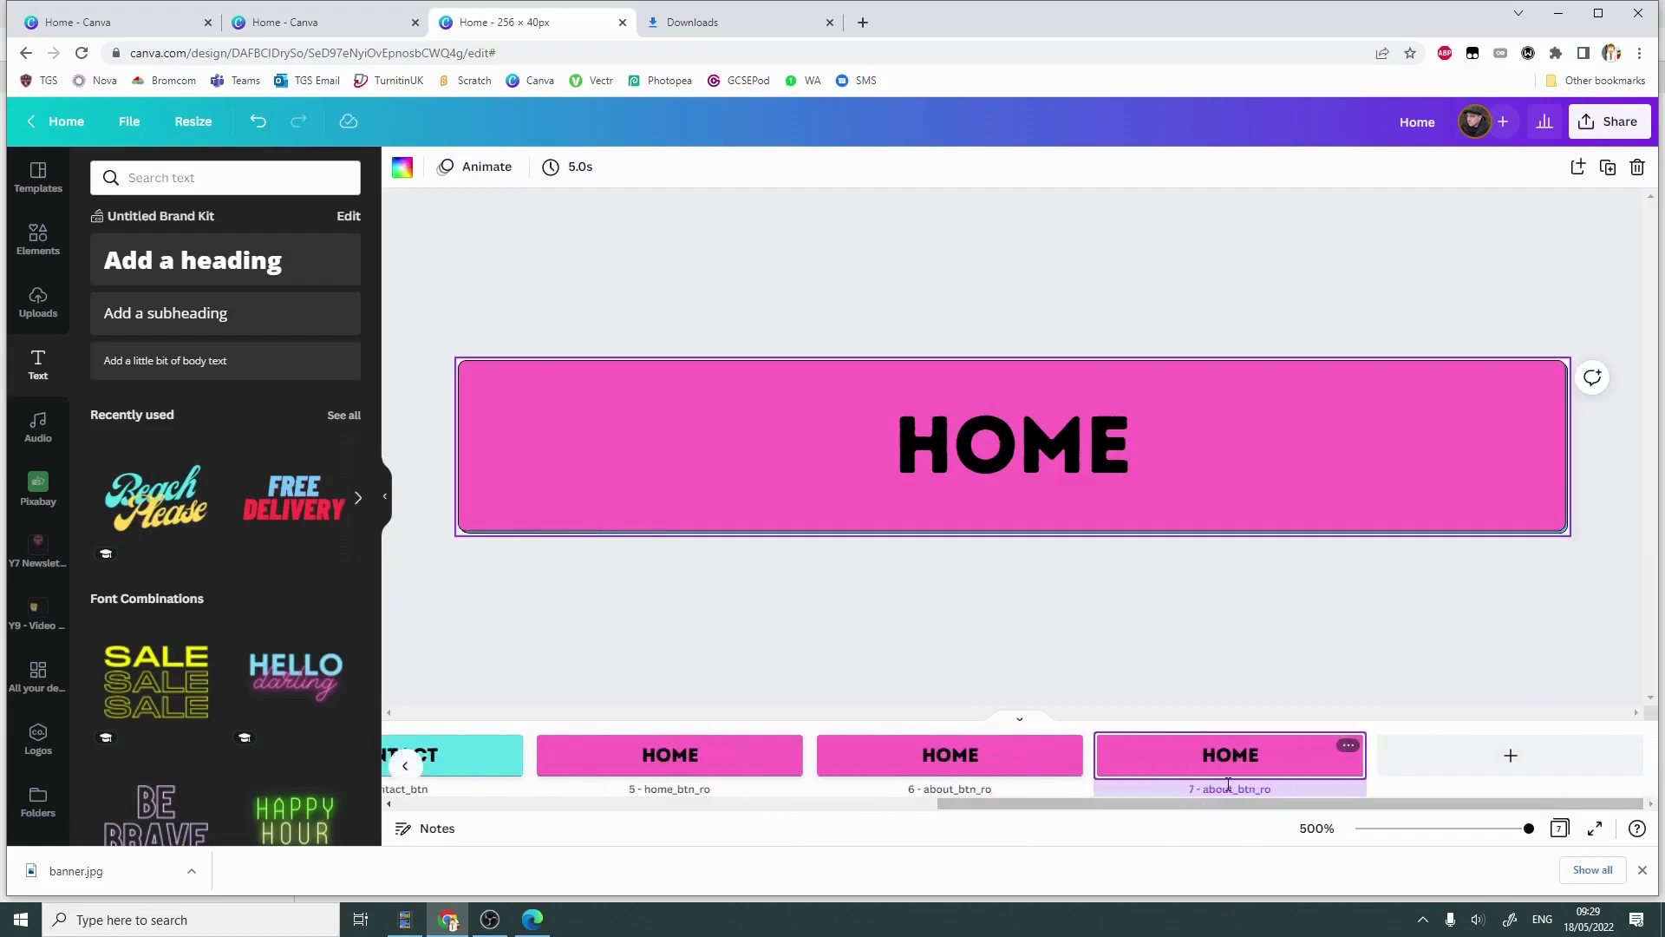
pyautogui.moveTo(1223, 796); pyautogui.dragTo(1200, 796)
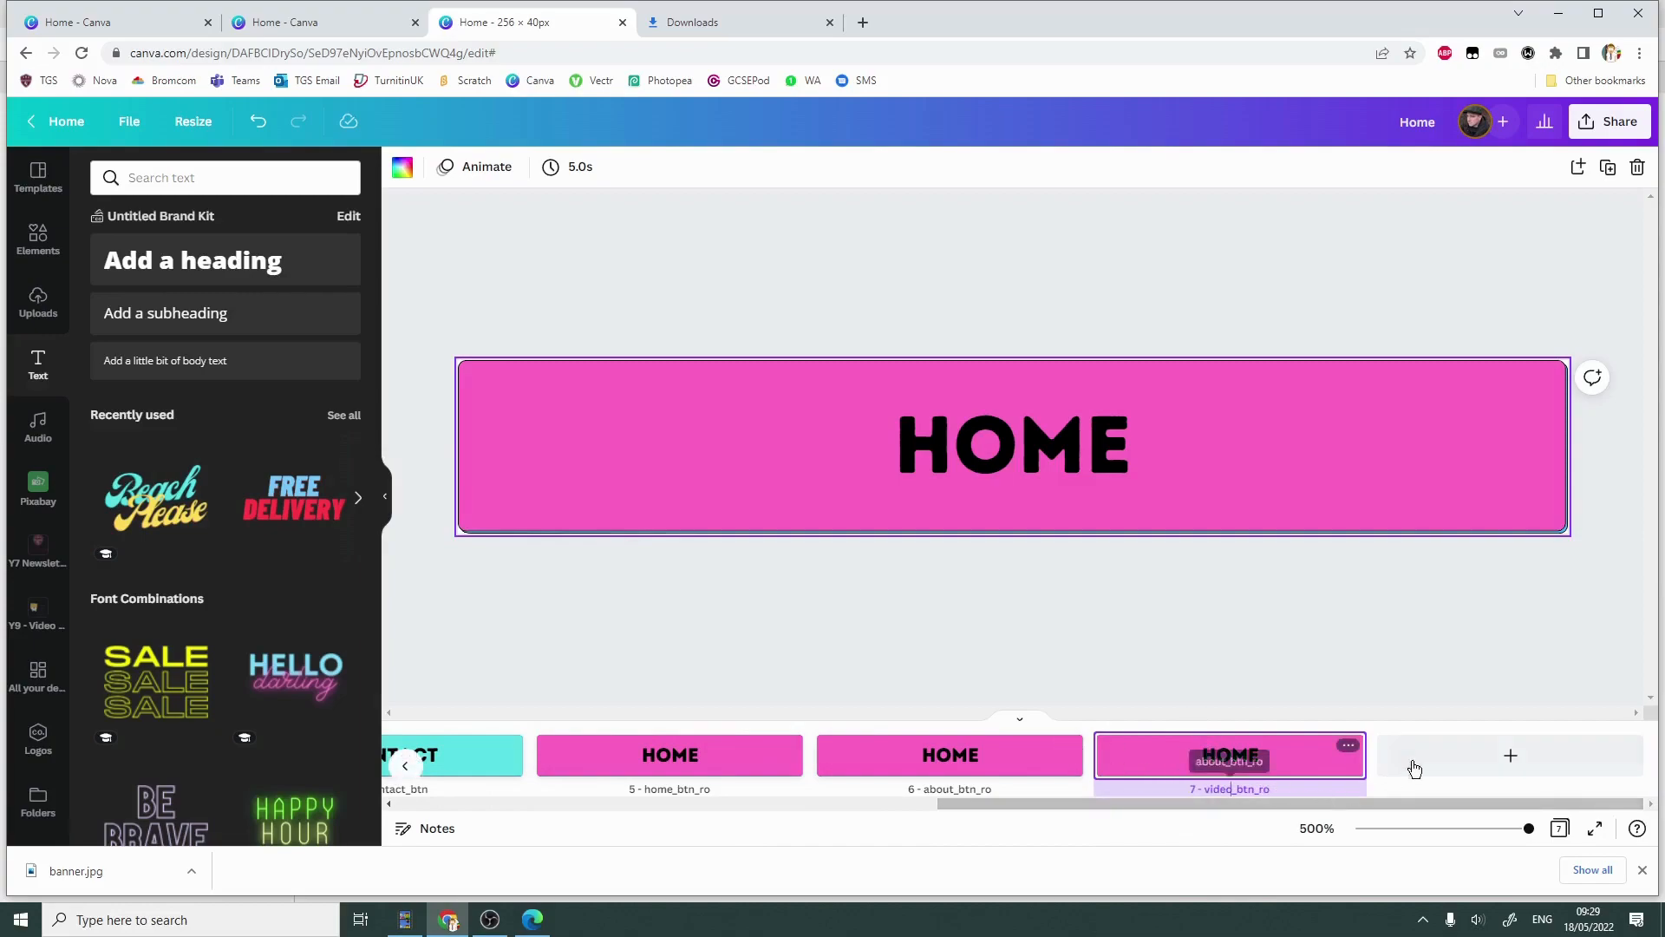
# Duplicate the video_btn_ro page and rename the copy contact_btn_ro.
pyautogui.click(1348, 745)
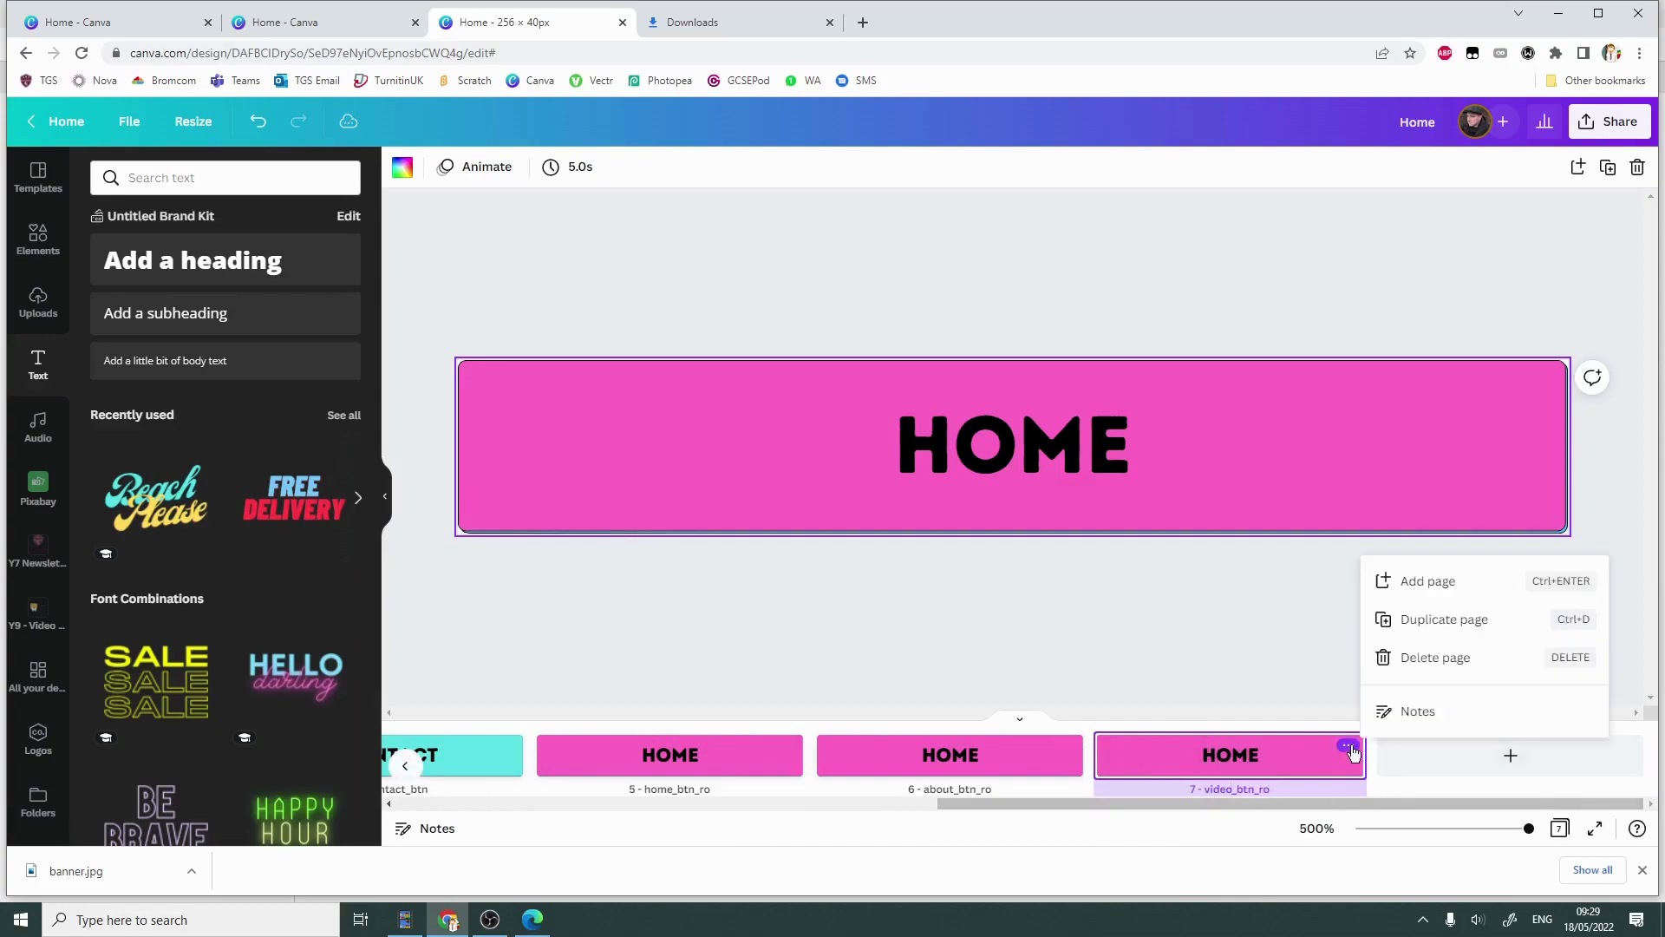
pyautogui.click(1434, 619)
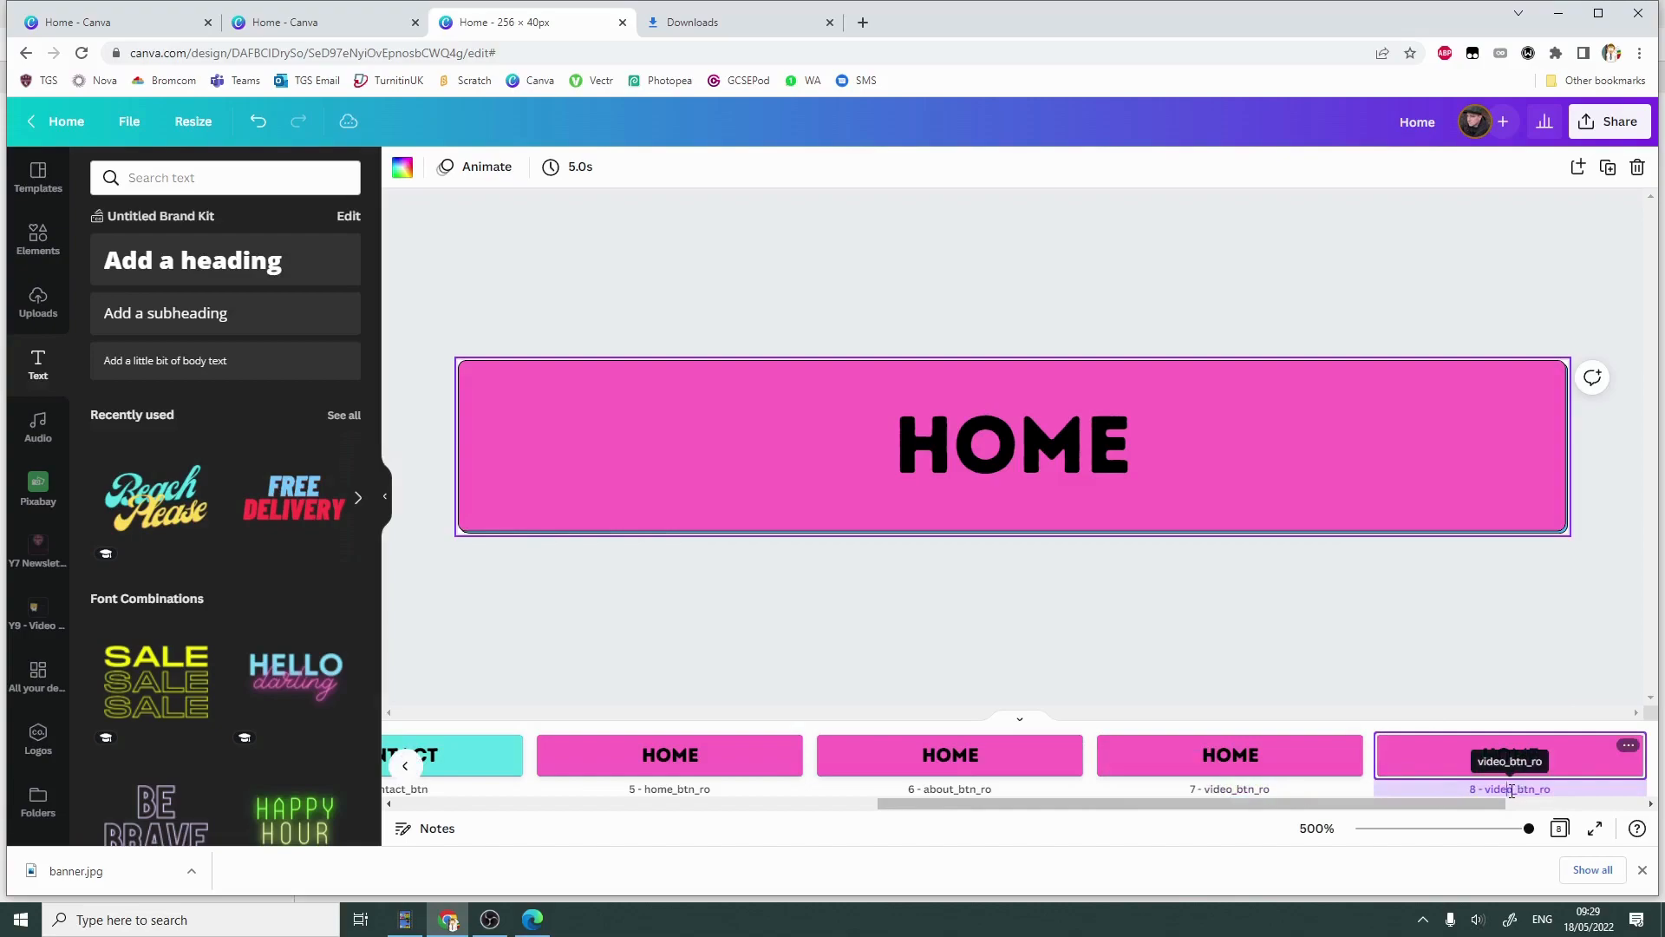
pyautogui.moveTo(1515, 793); pyautogui.dragTo(1486, 791)
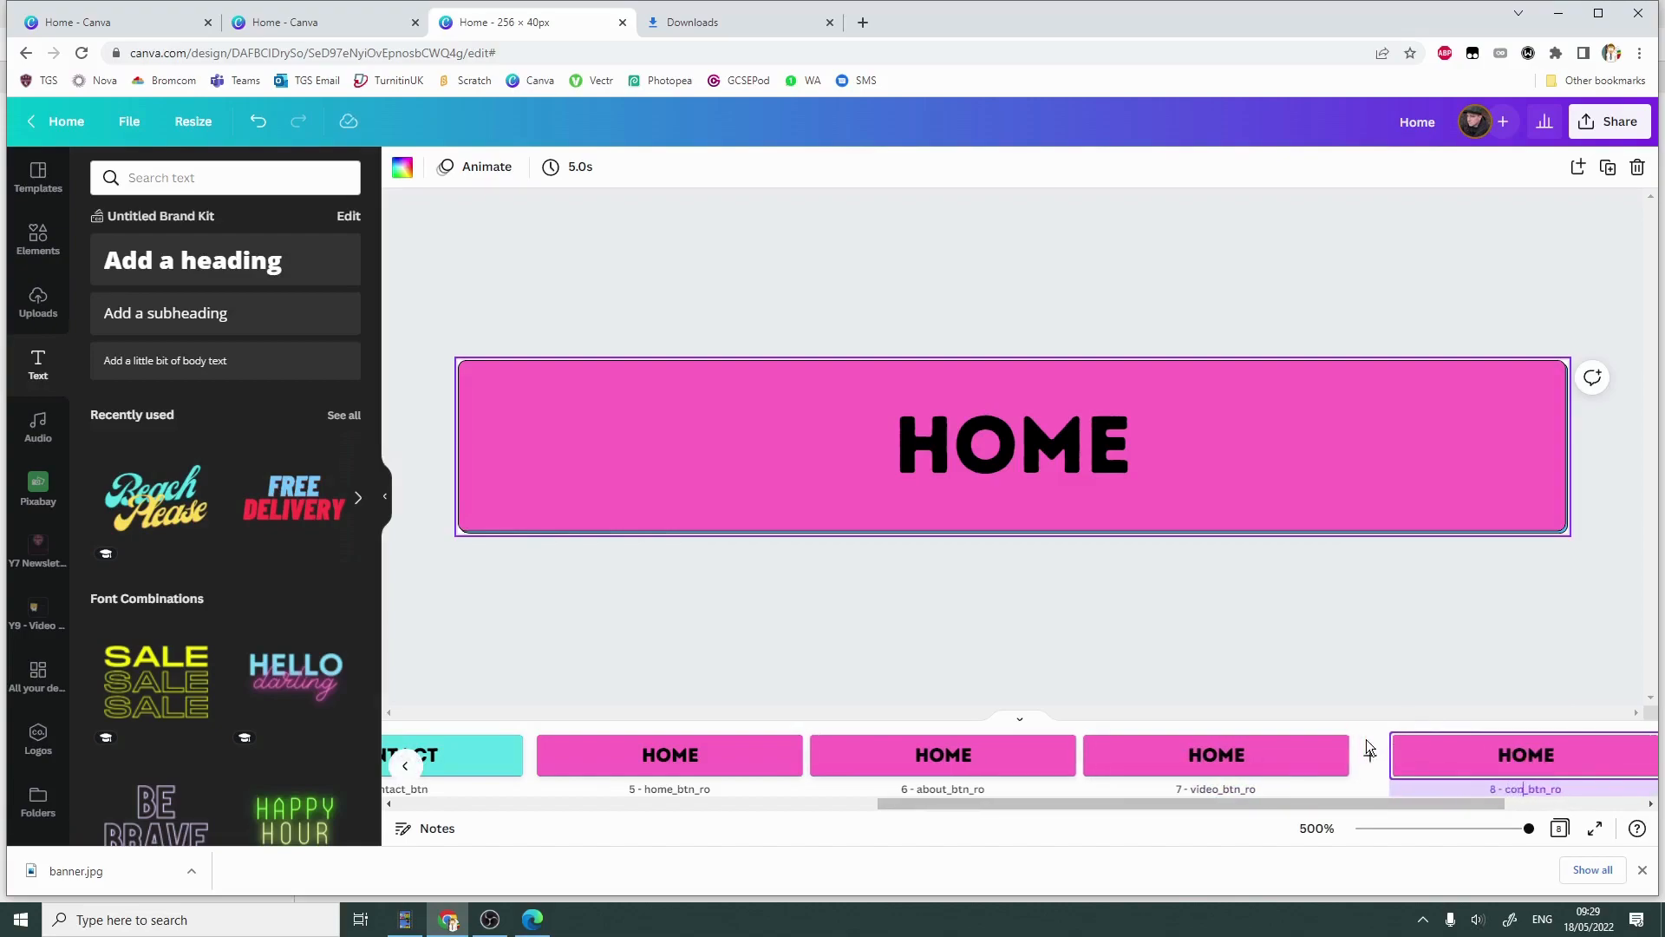
pyautogui.write('contact')
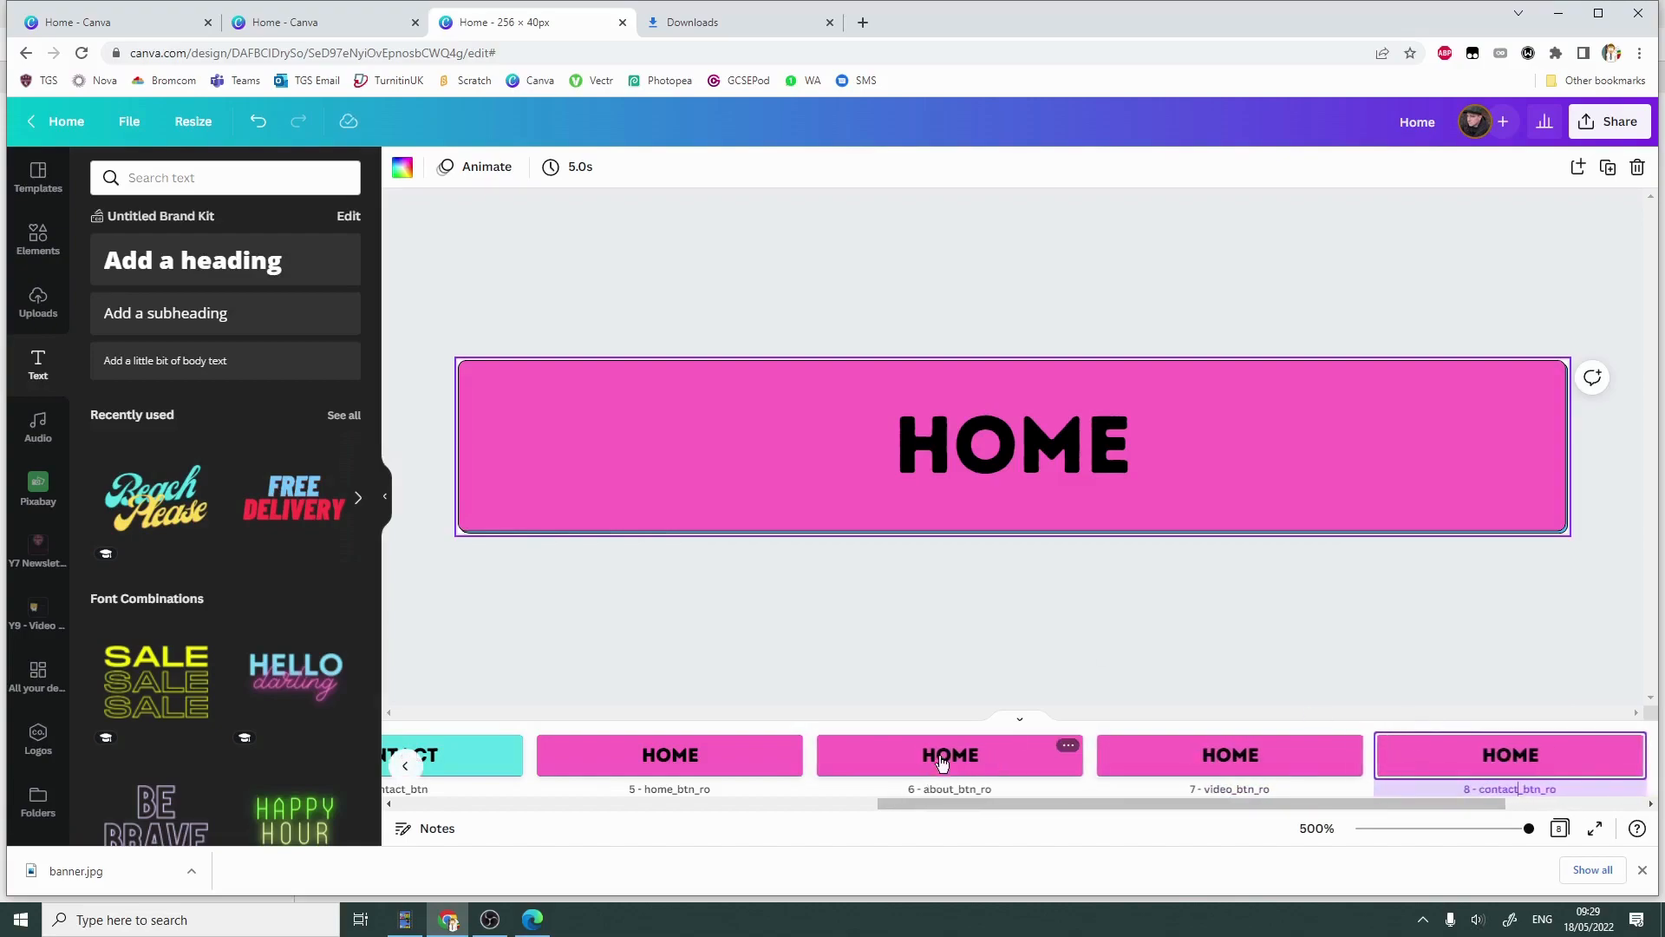
# Replace the HOME text on the pink about_btn_ro page with ABOUT.
pyautogui.click(970, 761)
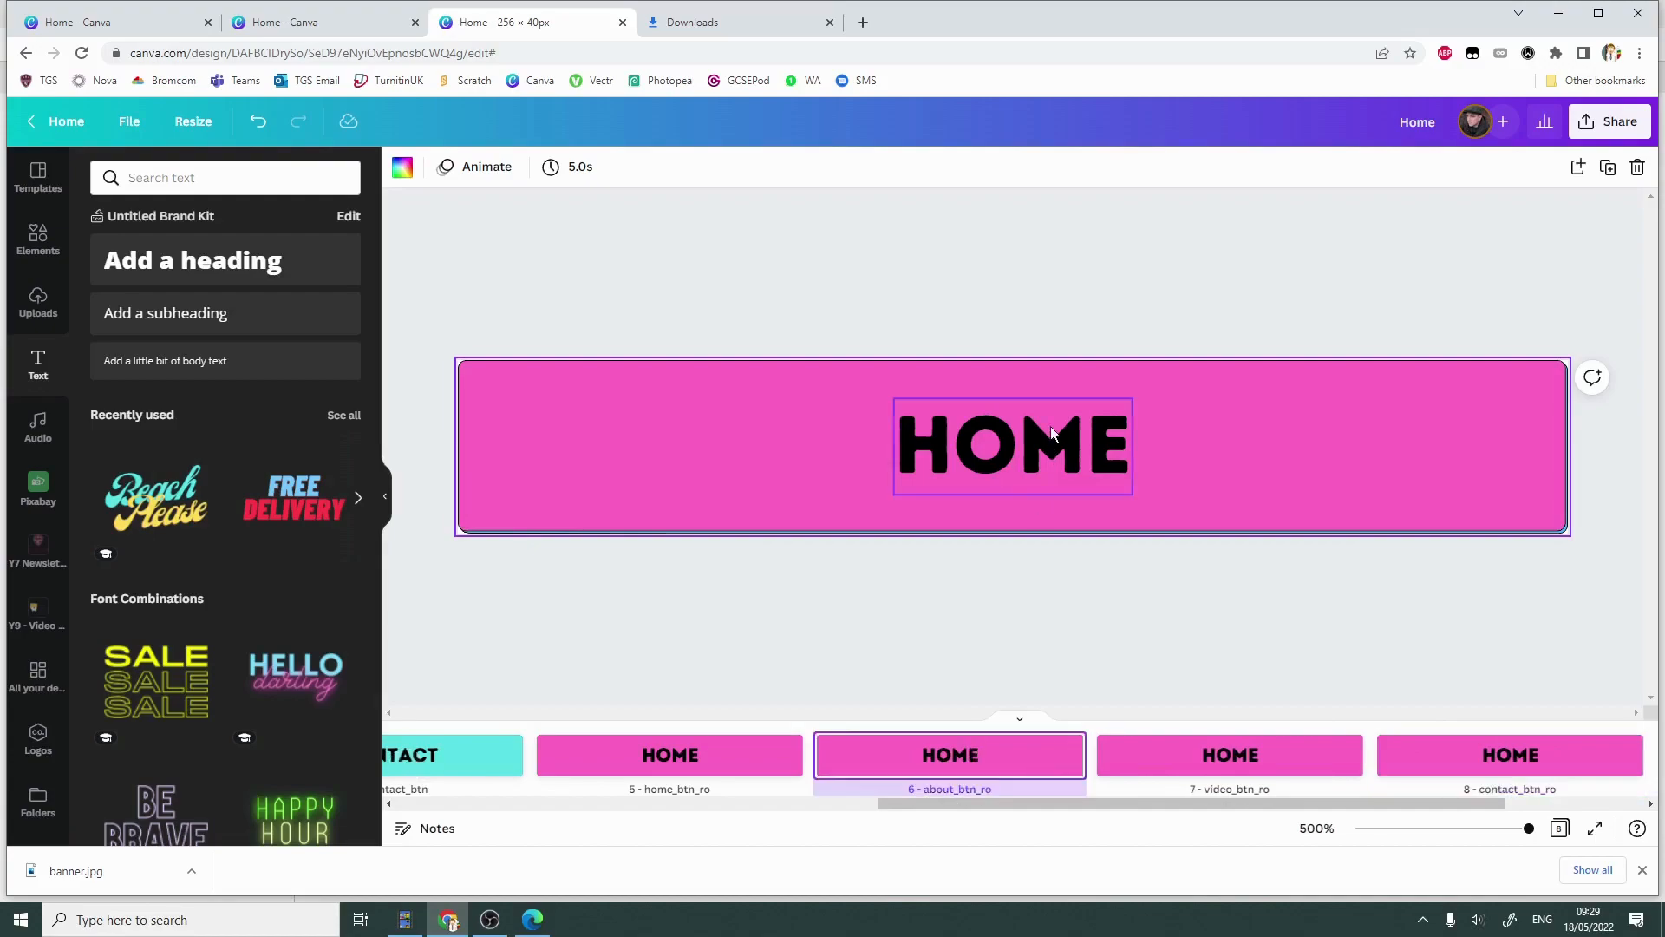
pyautogui.click(1051, 435)
pyautogui.click(1051, 436)
pyautogui.write('ABOUT')
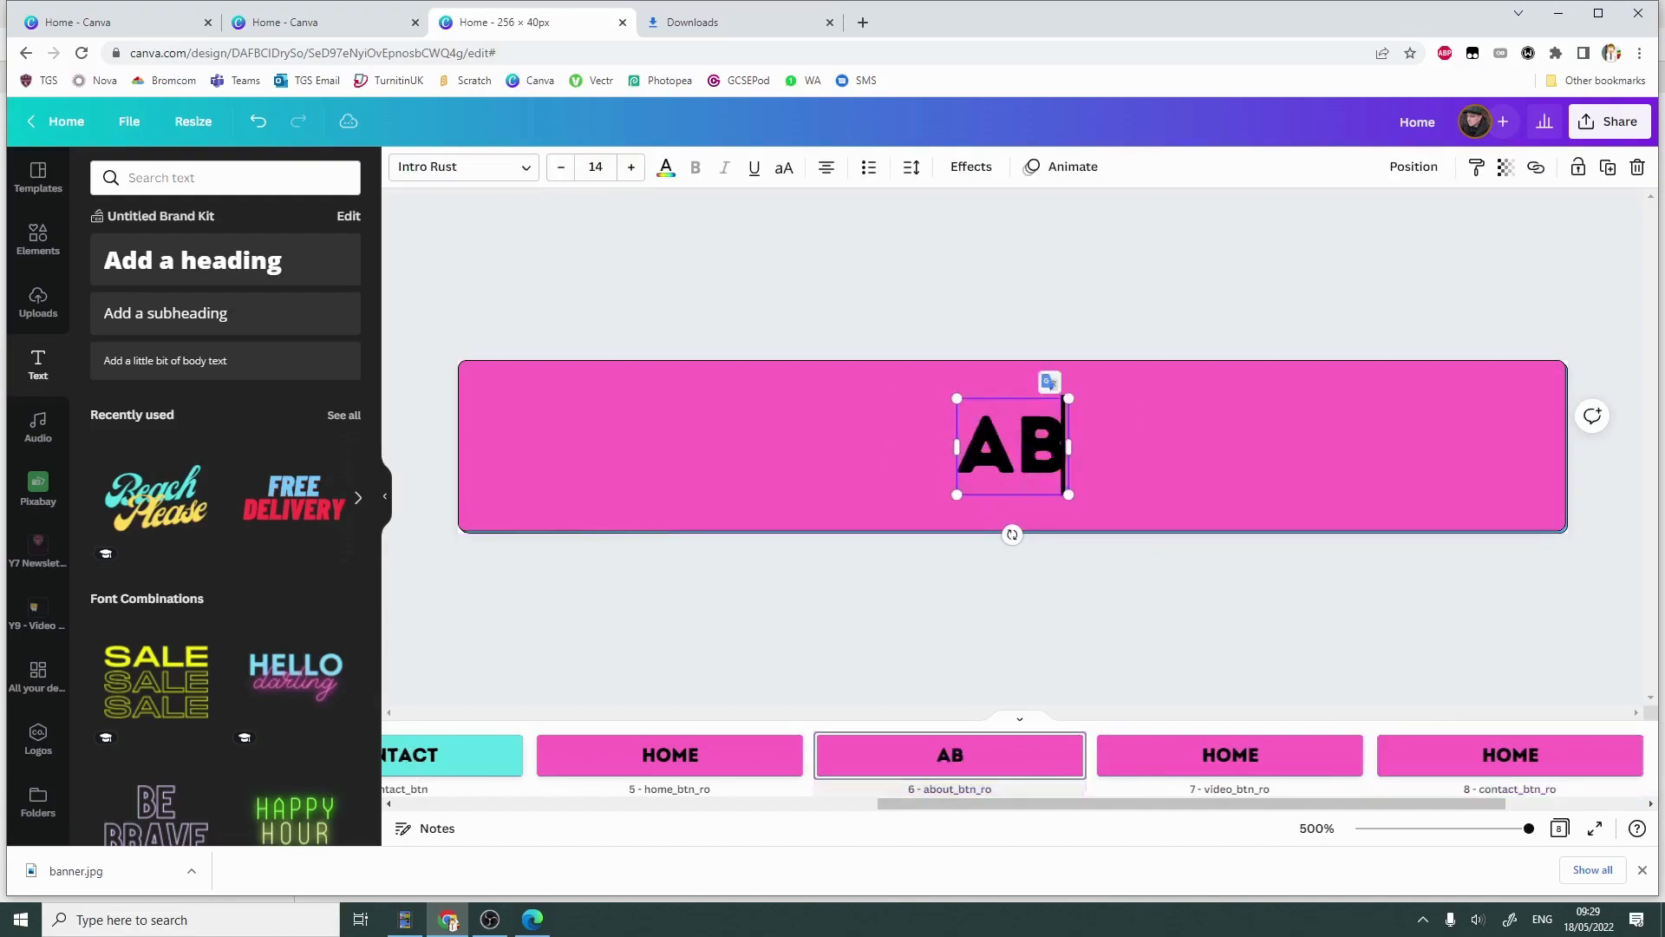
# Replace the HOME text on the pink video_btn_ro page with VIDEO.
pyautogui.click(1223, 758)
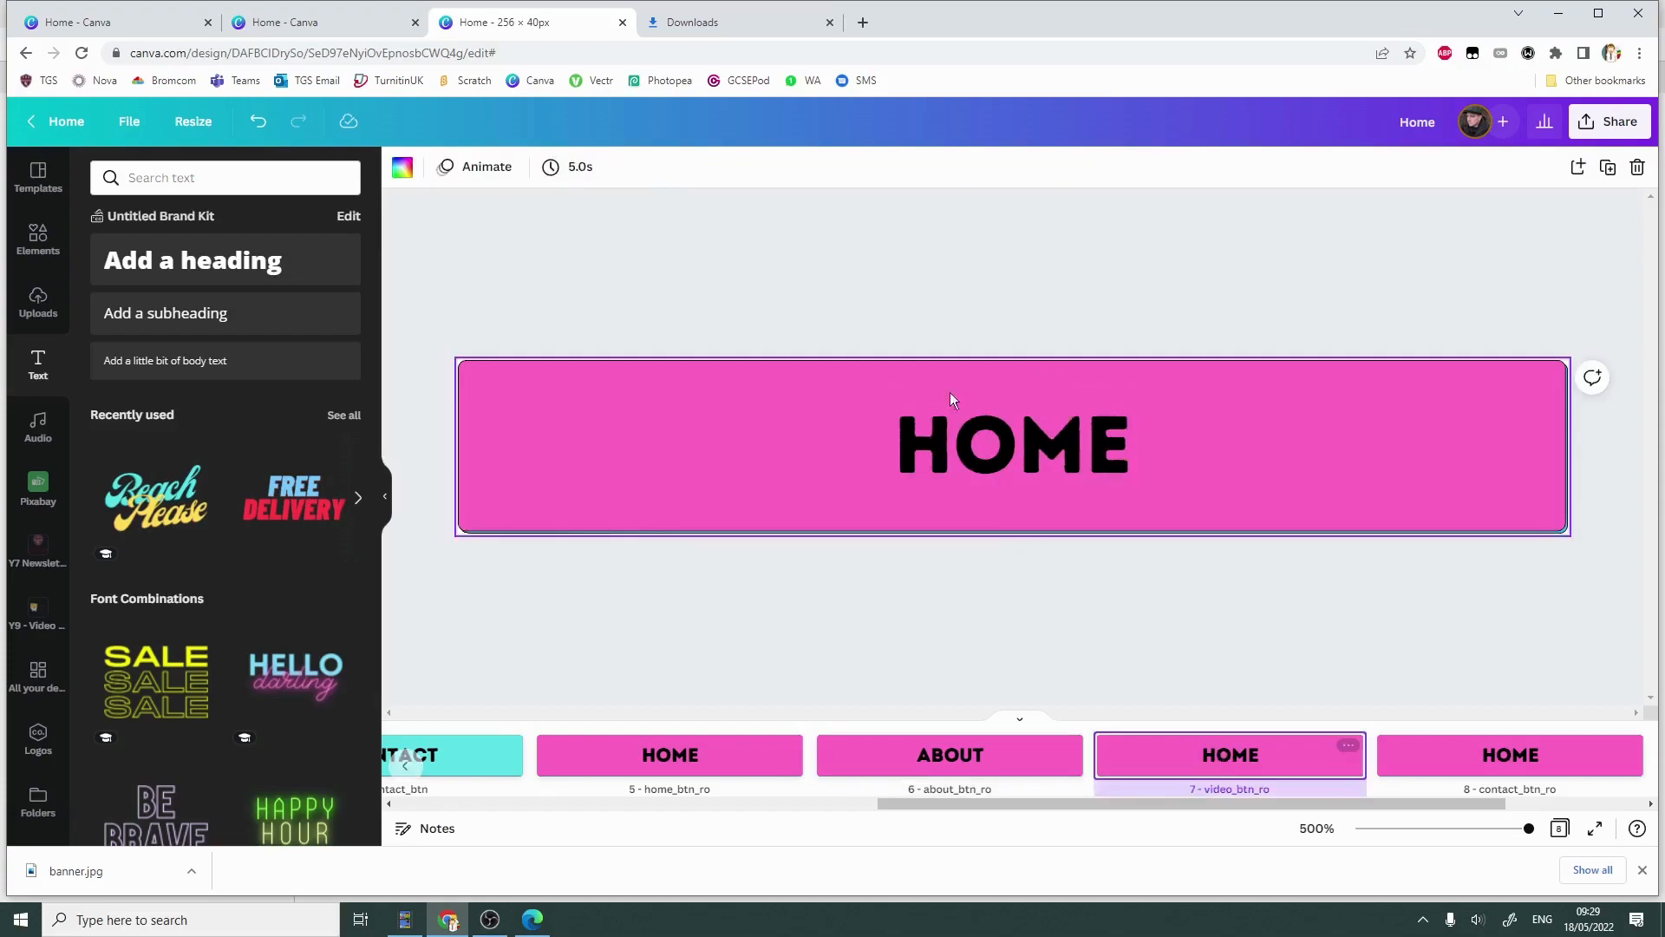
pyautogui.click(1030, 432)
pyautogui.click(1030, 432)
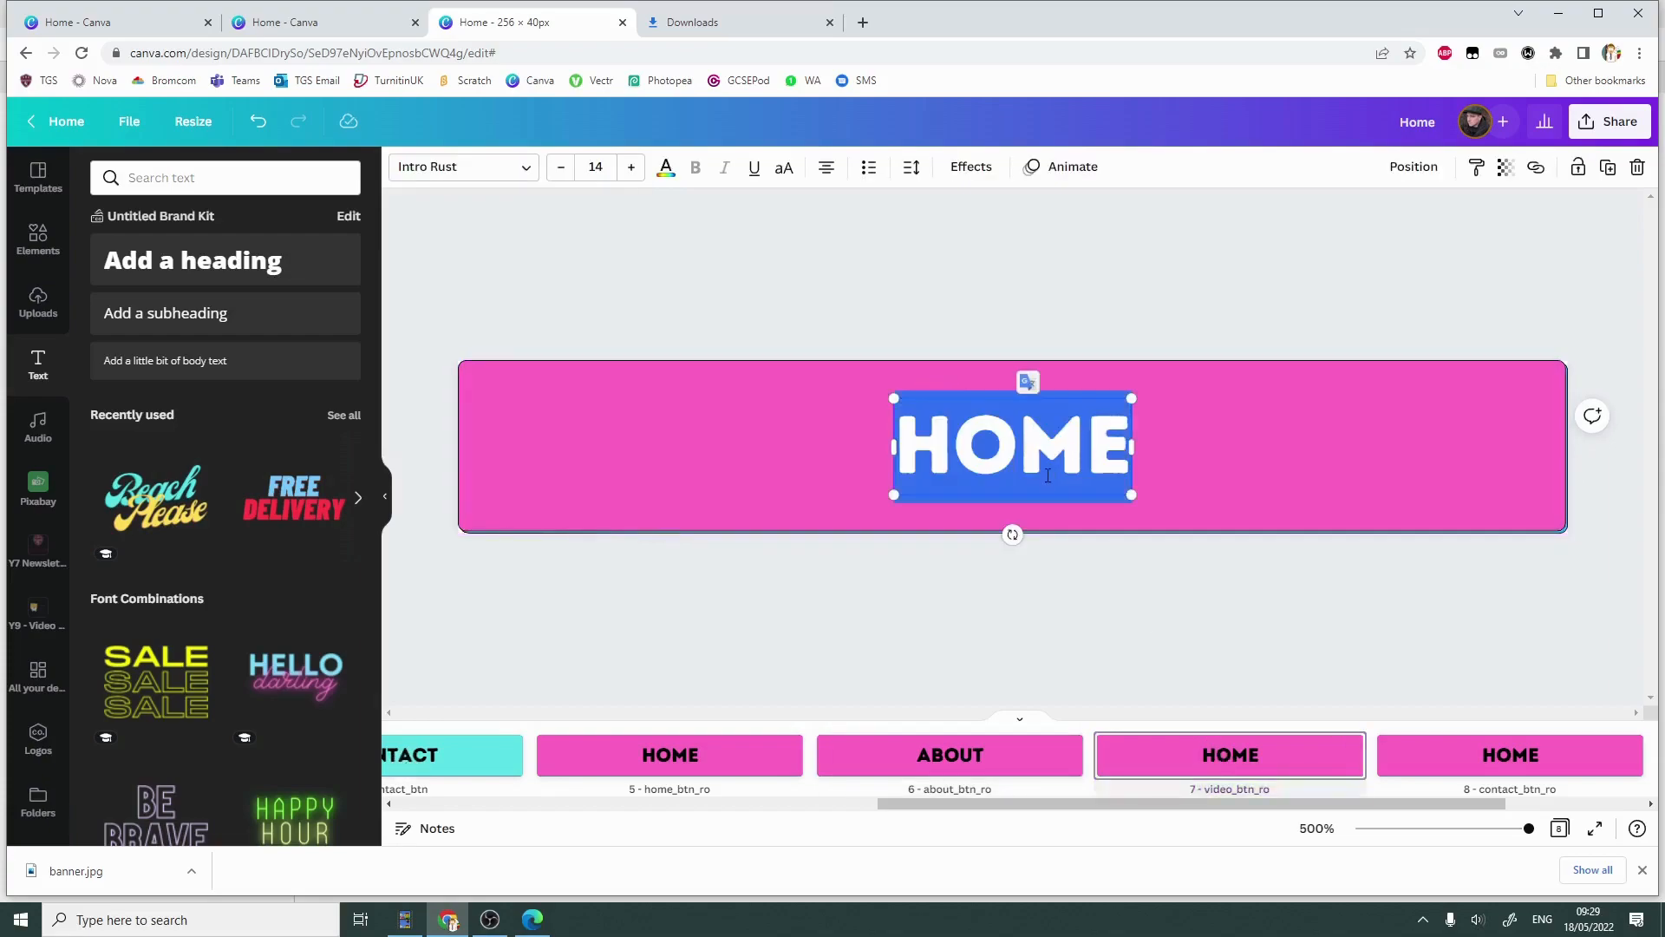
pyautogui.write('VIDSE')
pyautogui.press('BackSpace')
pyautogui.press('BackSpace')
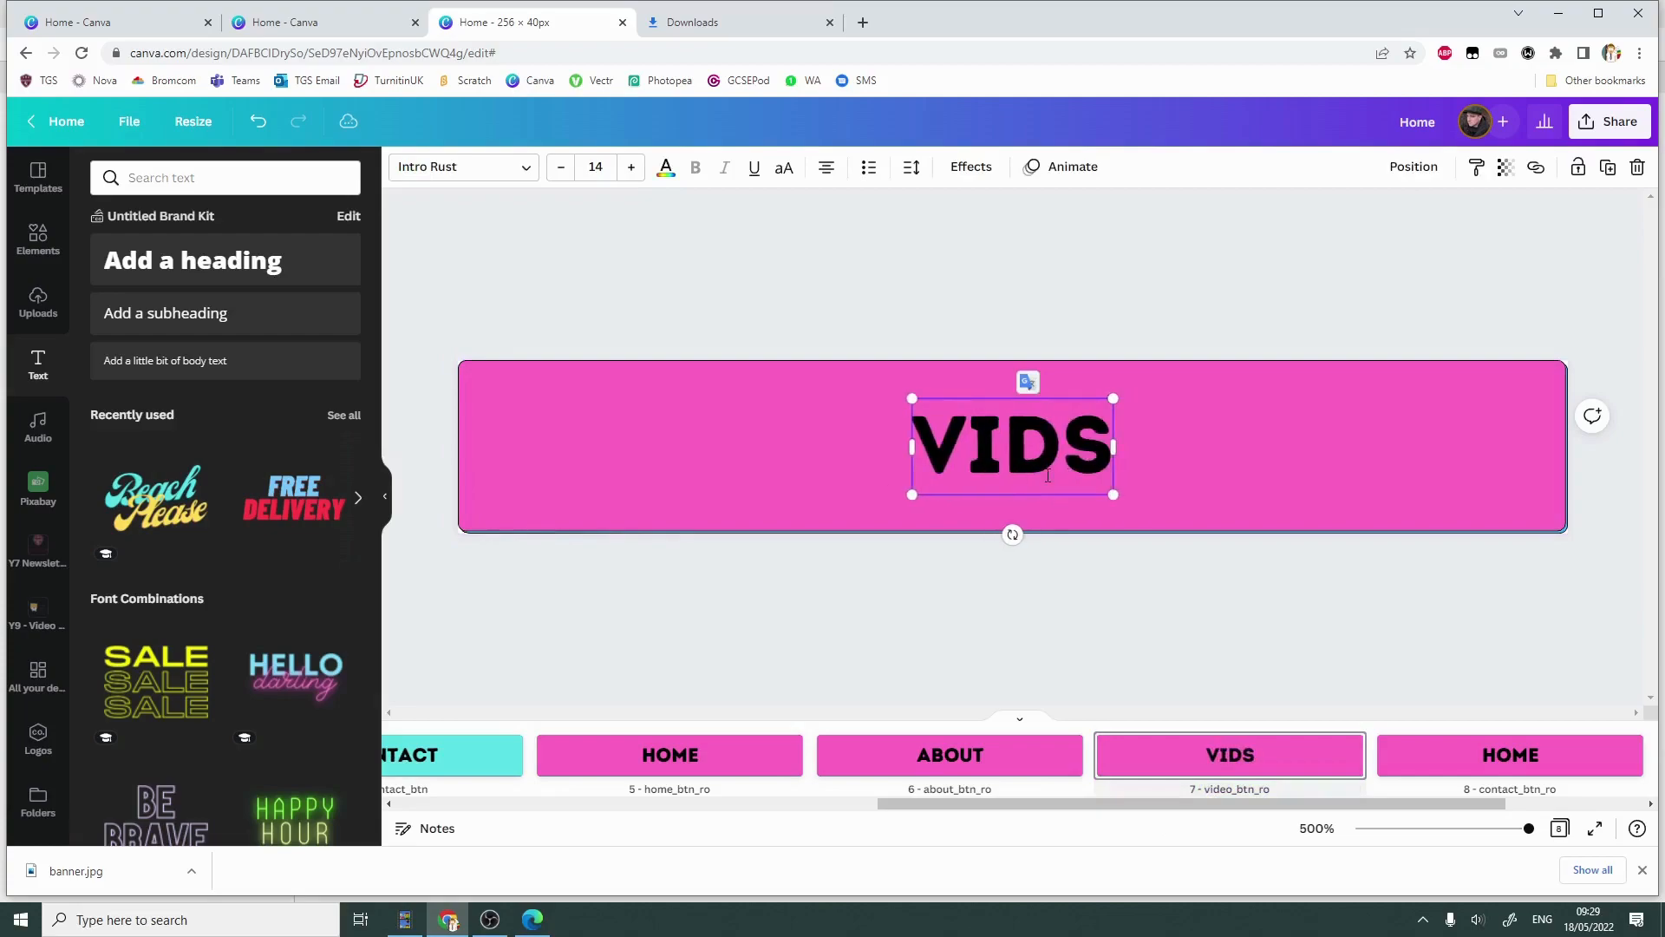
pyautogui.write('DE')
pyautogui.press('BackSpace')
pyautogui.press('BackSpace')
pyautogui.write('EO')
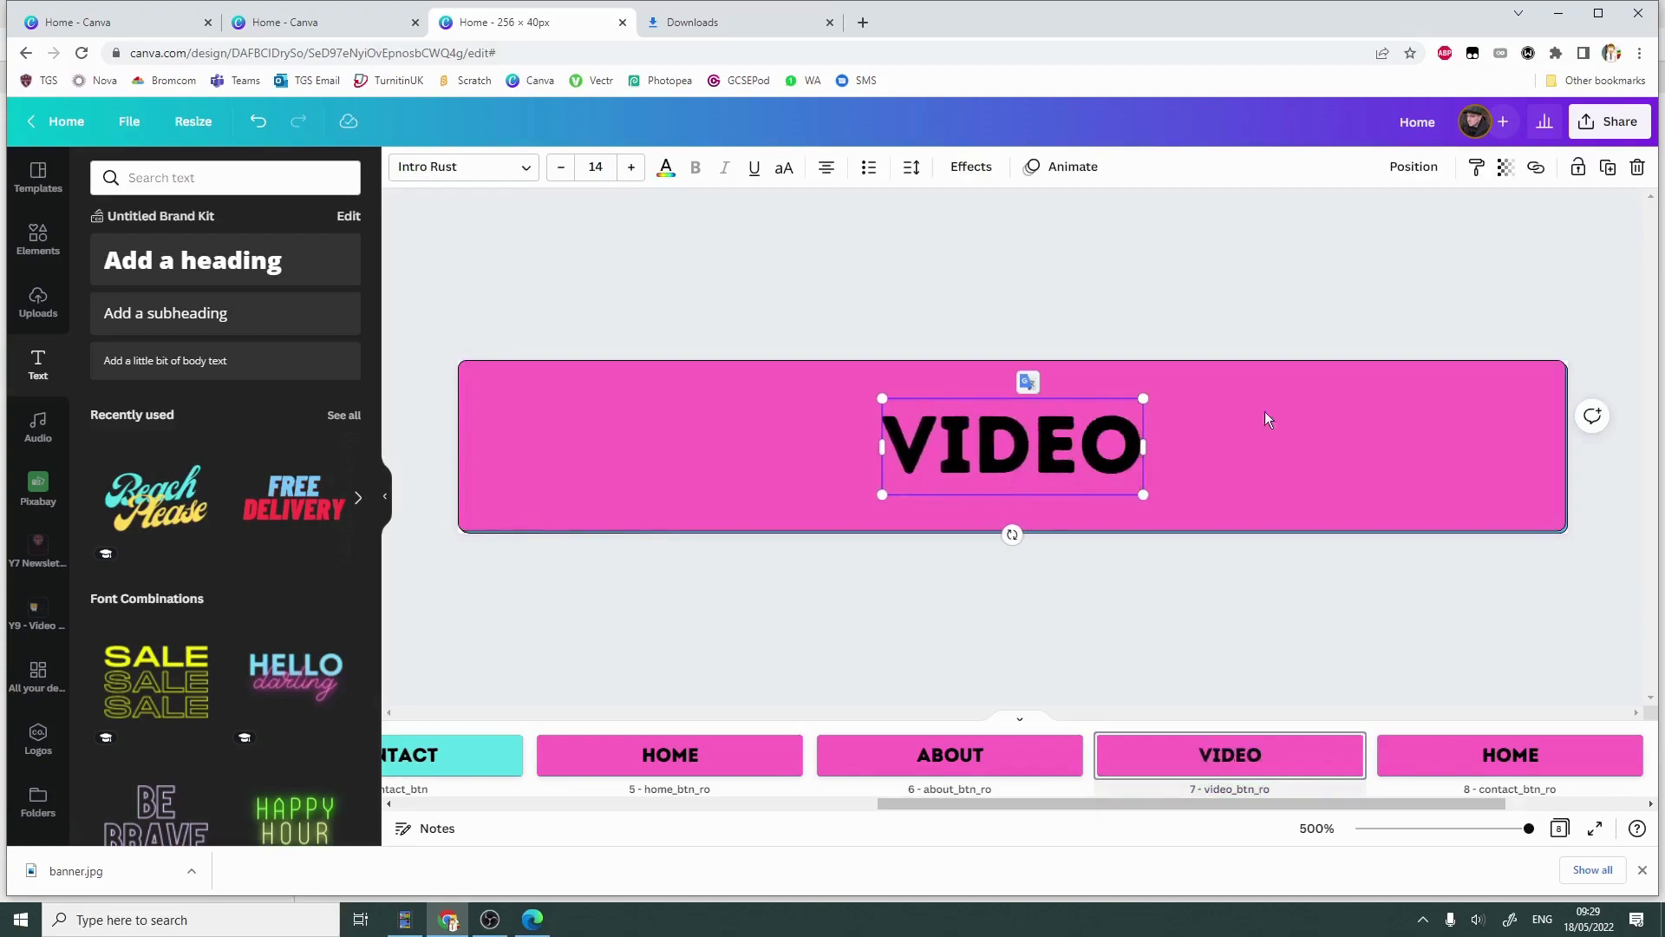
# Replace the HOME text on the pink contact_btn_ro page with CONTACT.
pyautogui.click(1525, 751)
pyautogui.click(1110, 446)
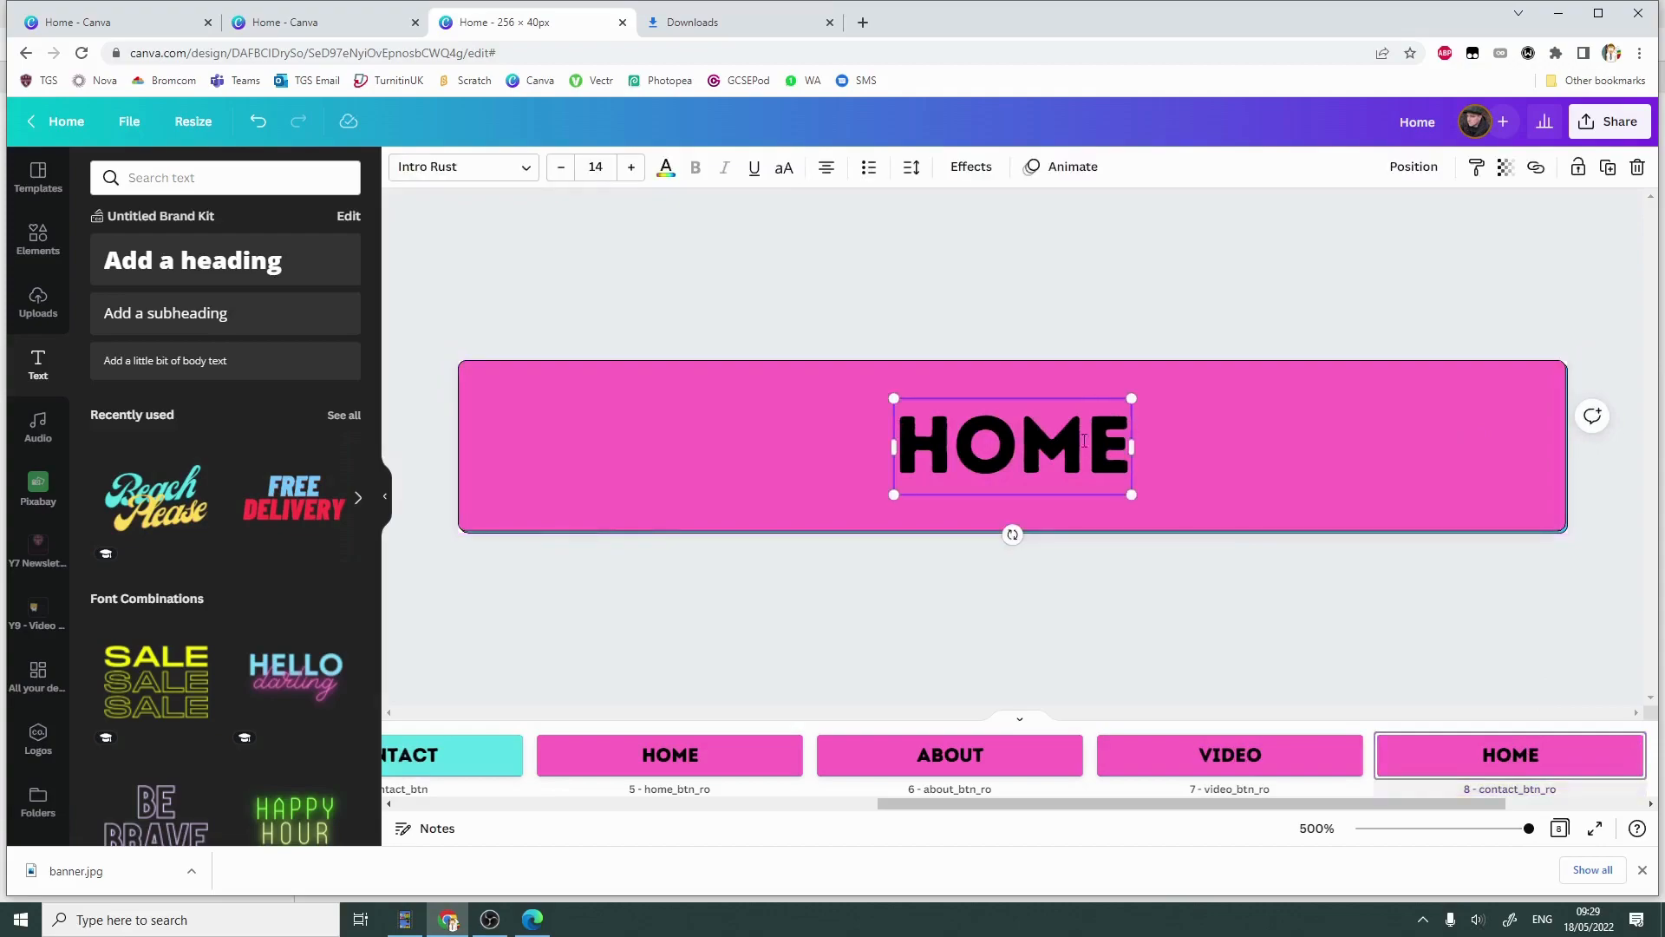
pyautogui.click(1084, 441)
pyautogui.doubleClick(1080, 436)
pyautogui.write('CONTACT')
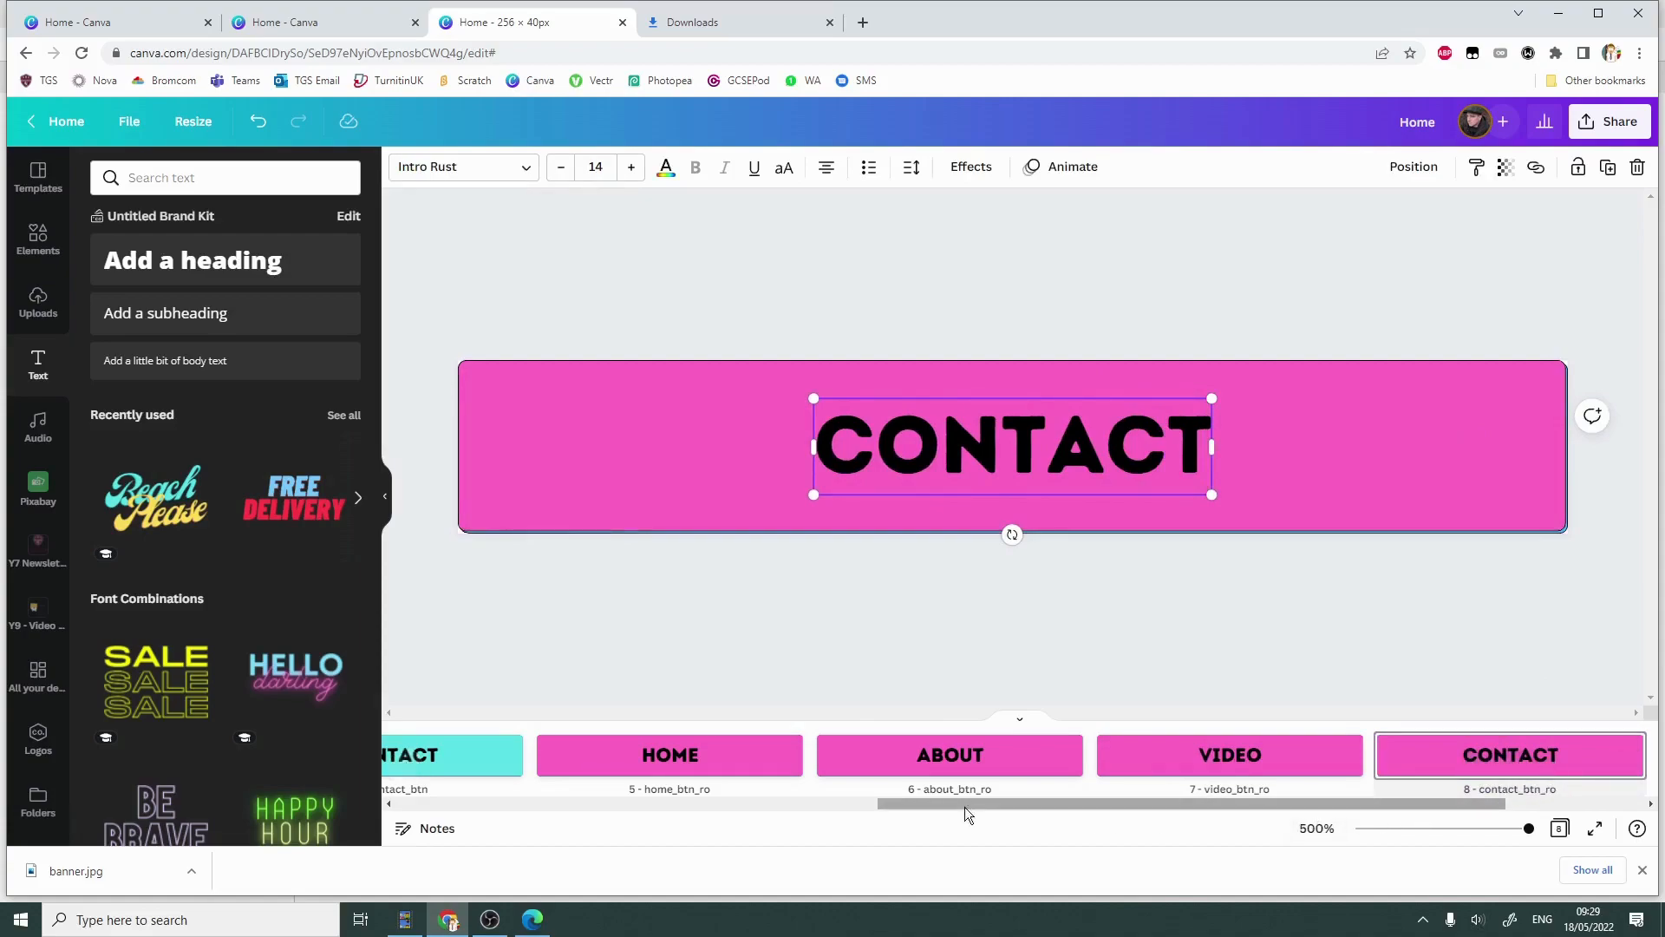
# Compare the turquoise home and about button pages with their pink _ro versions.
pyautogui.moveTo(996, 805); pyautogui.dragTo(511, 804)
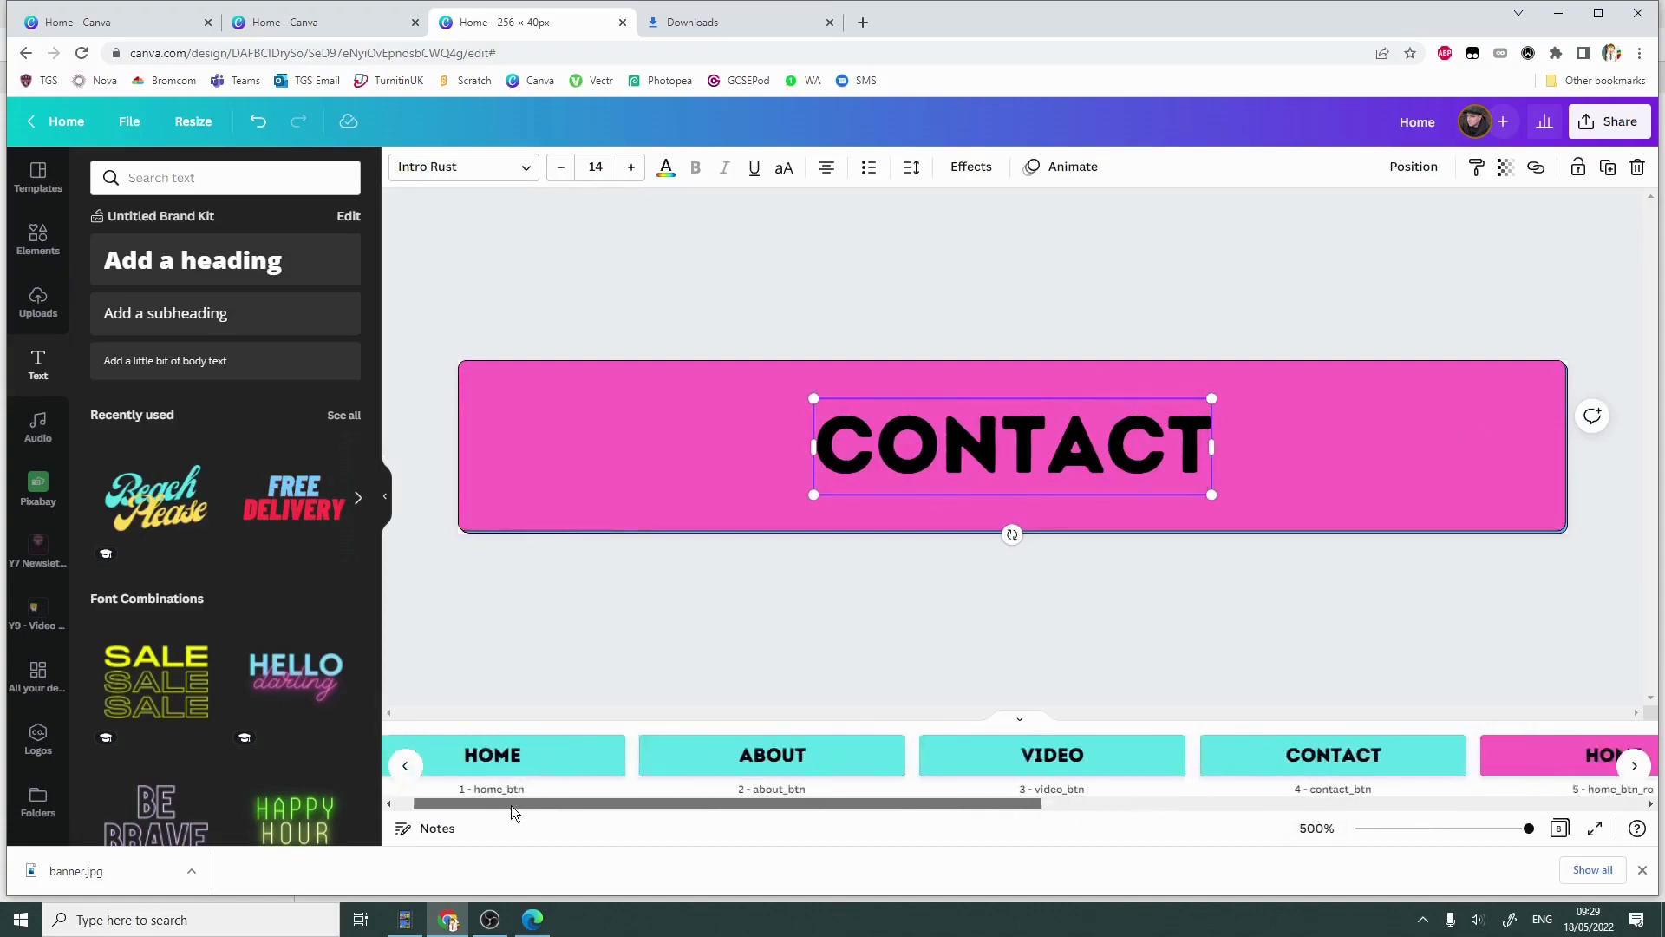
pyautogui.click(590, 772)
pyautogui.moveTo(639, 809); pyautogui.dragTo(868, 810)
pyautogui.click(1323, 780)
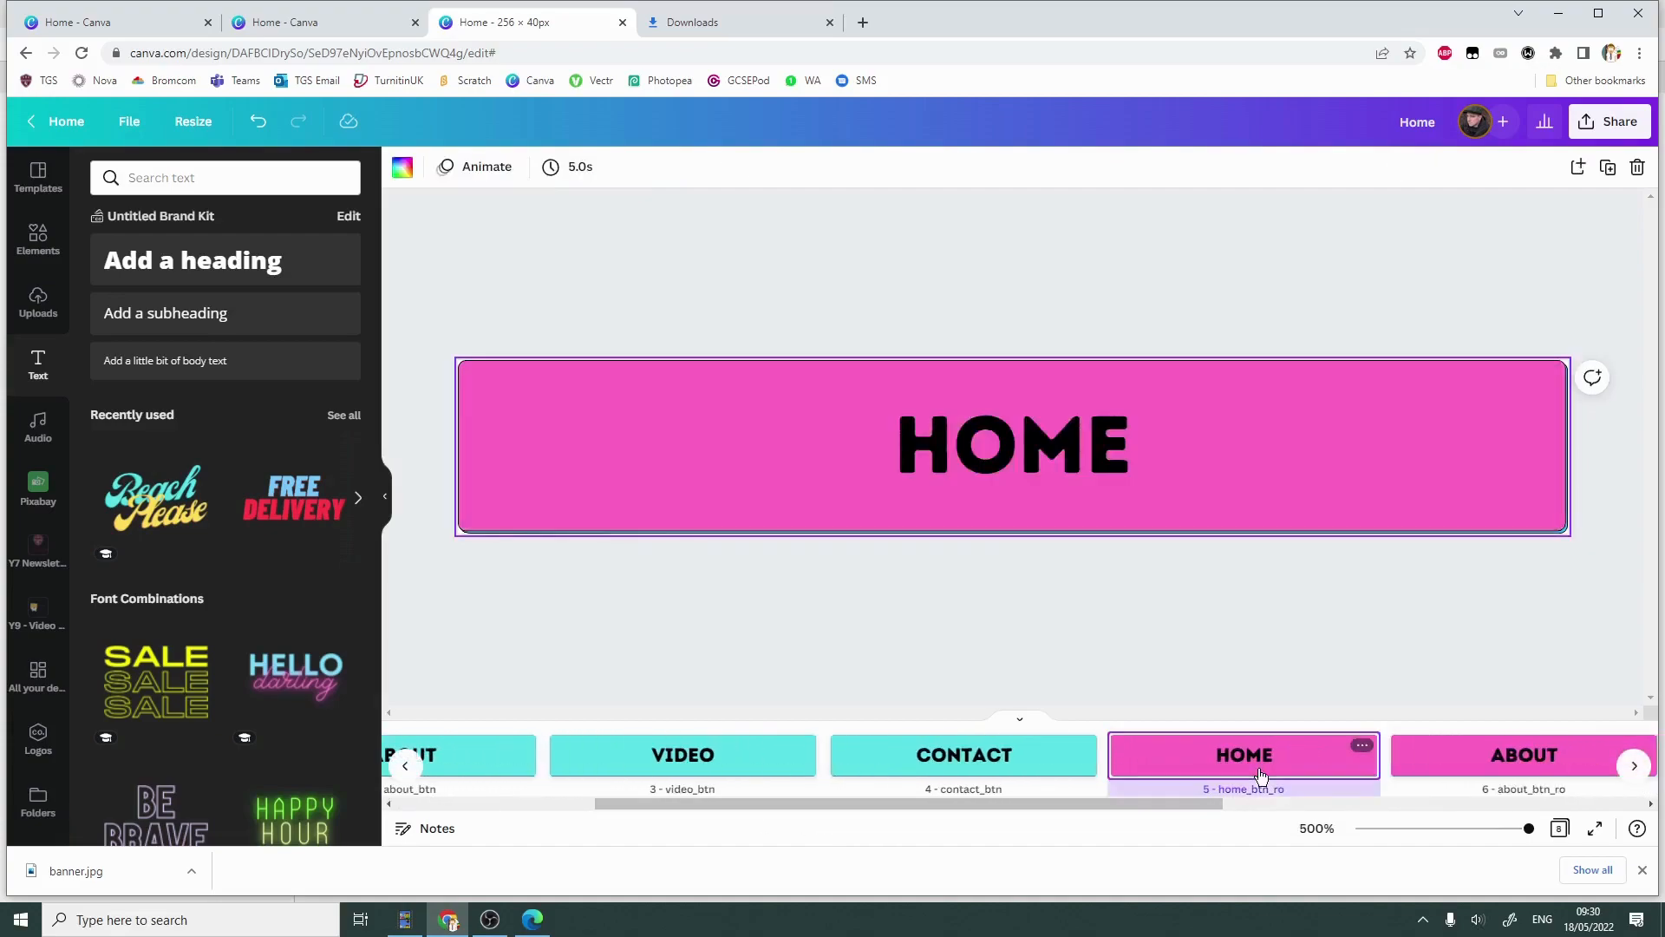
pyautogui.moveTo(1121, 807); pyautogui.dragTo(921, 808)
pyautogui.click(756, 765)
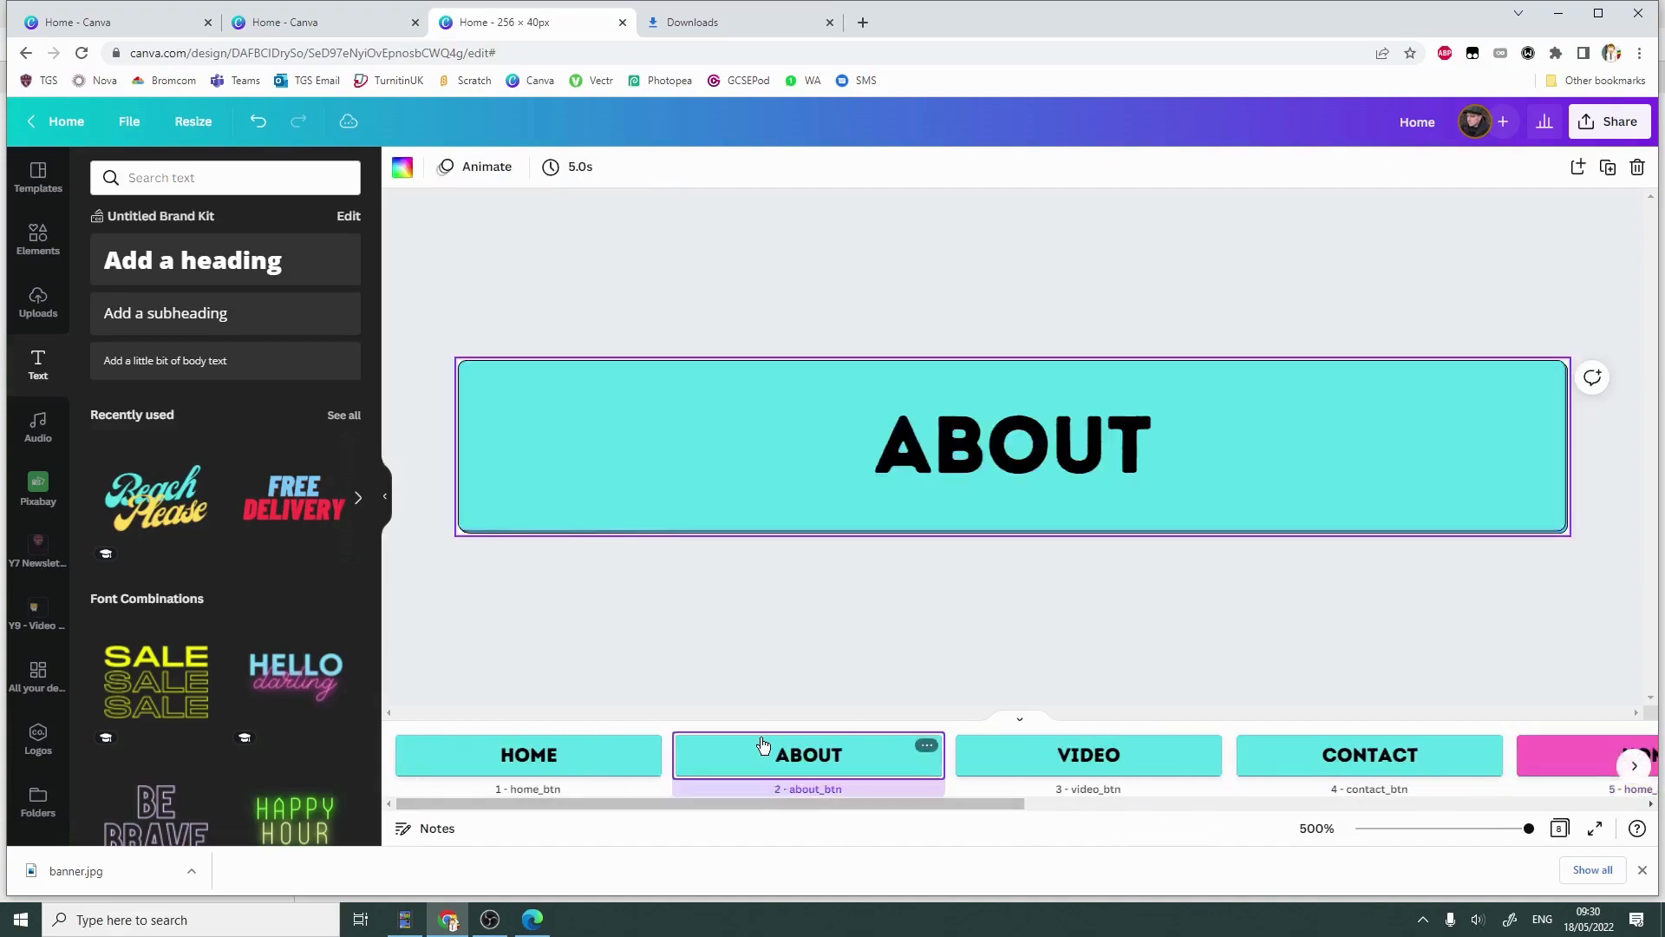
pyautogui.moveTo(997, 803); pyautogui.dragTo(1157, 803)
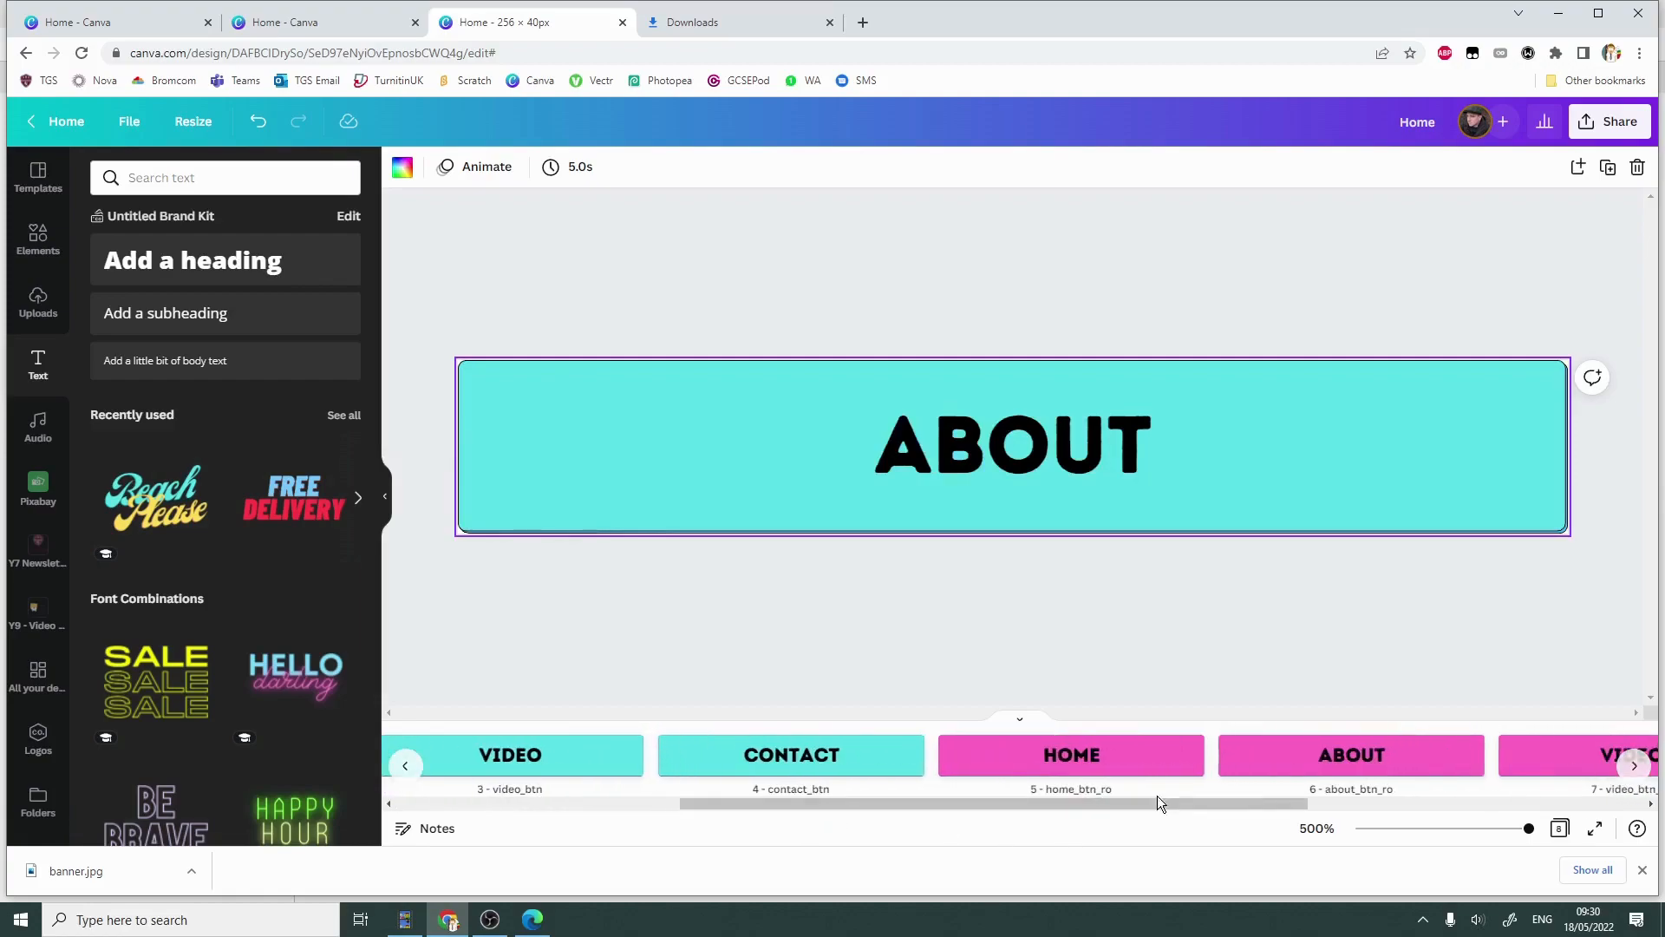
pyautogui.click(1349, 756)
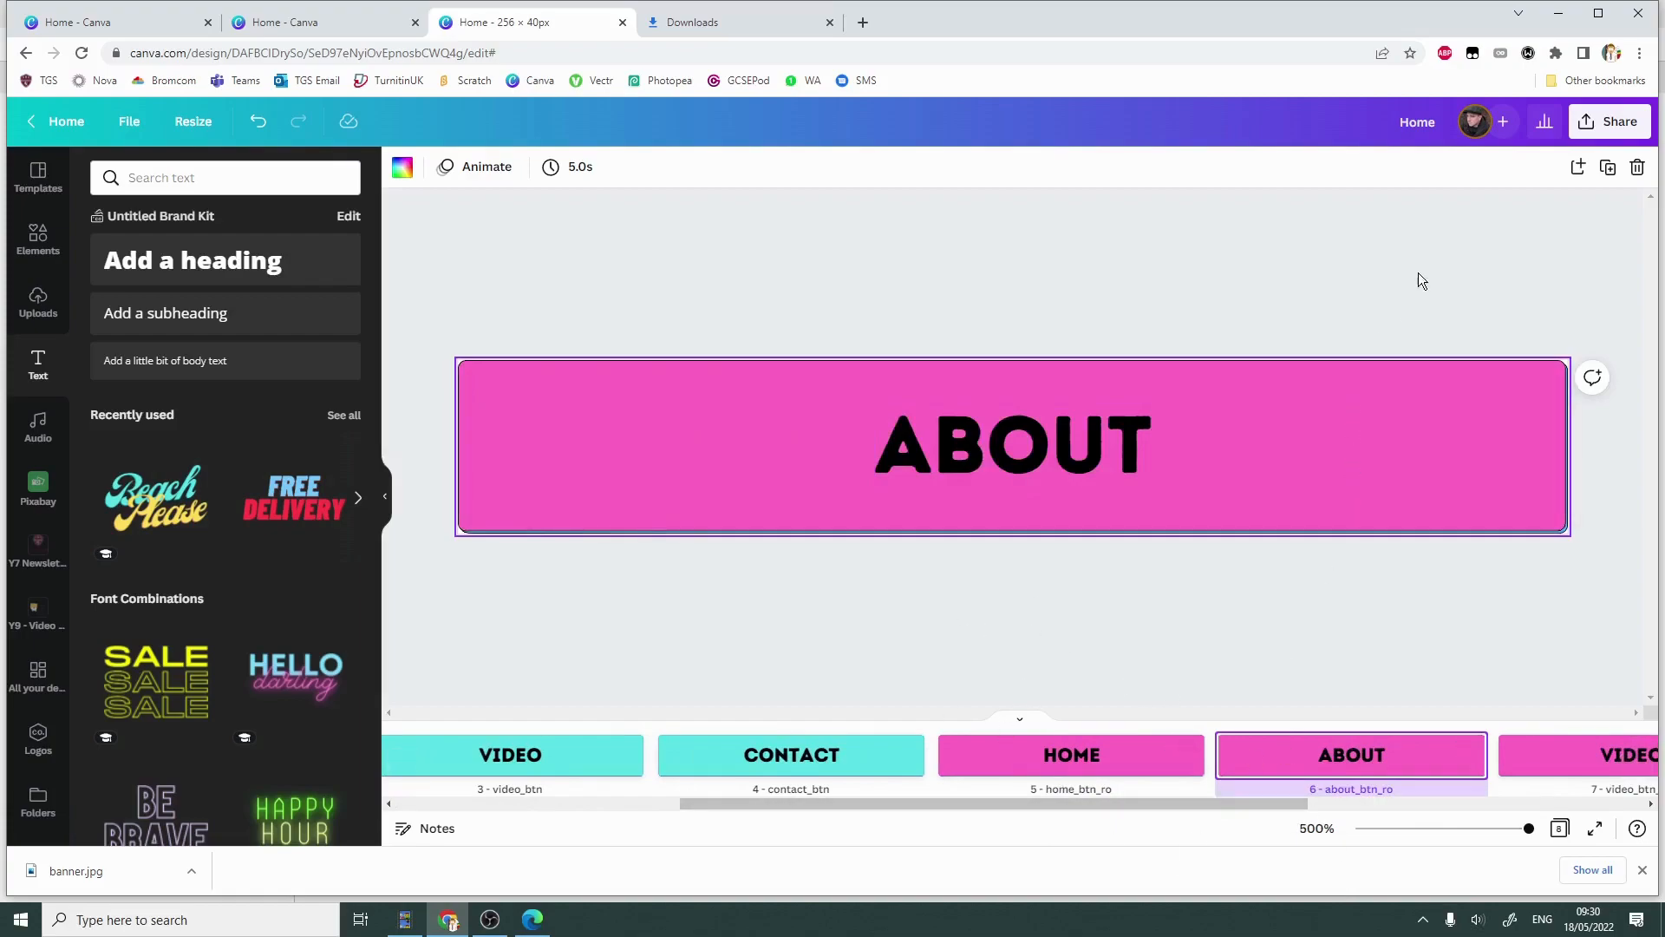
# Download all 8 pages as PNG files with a transparent background and file compression enabled.
pyautogui.click(1620, 126)
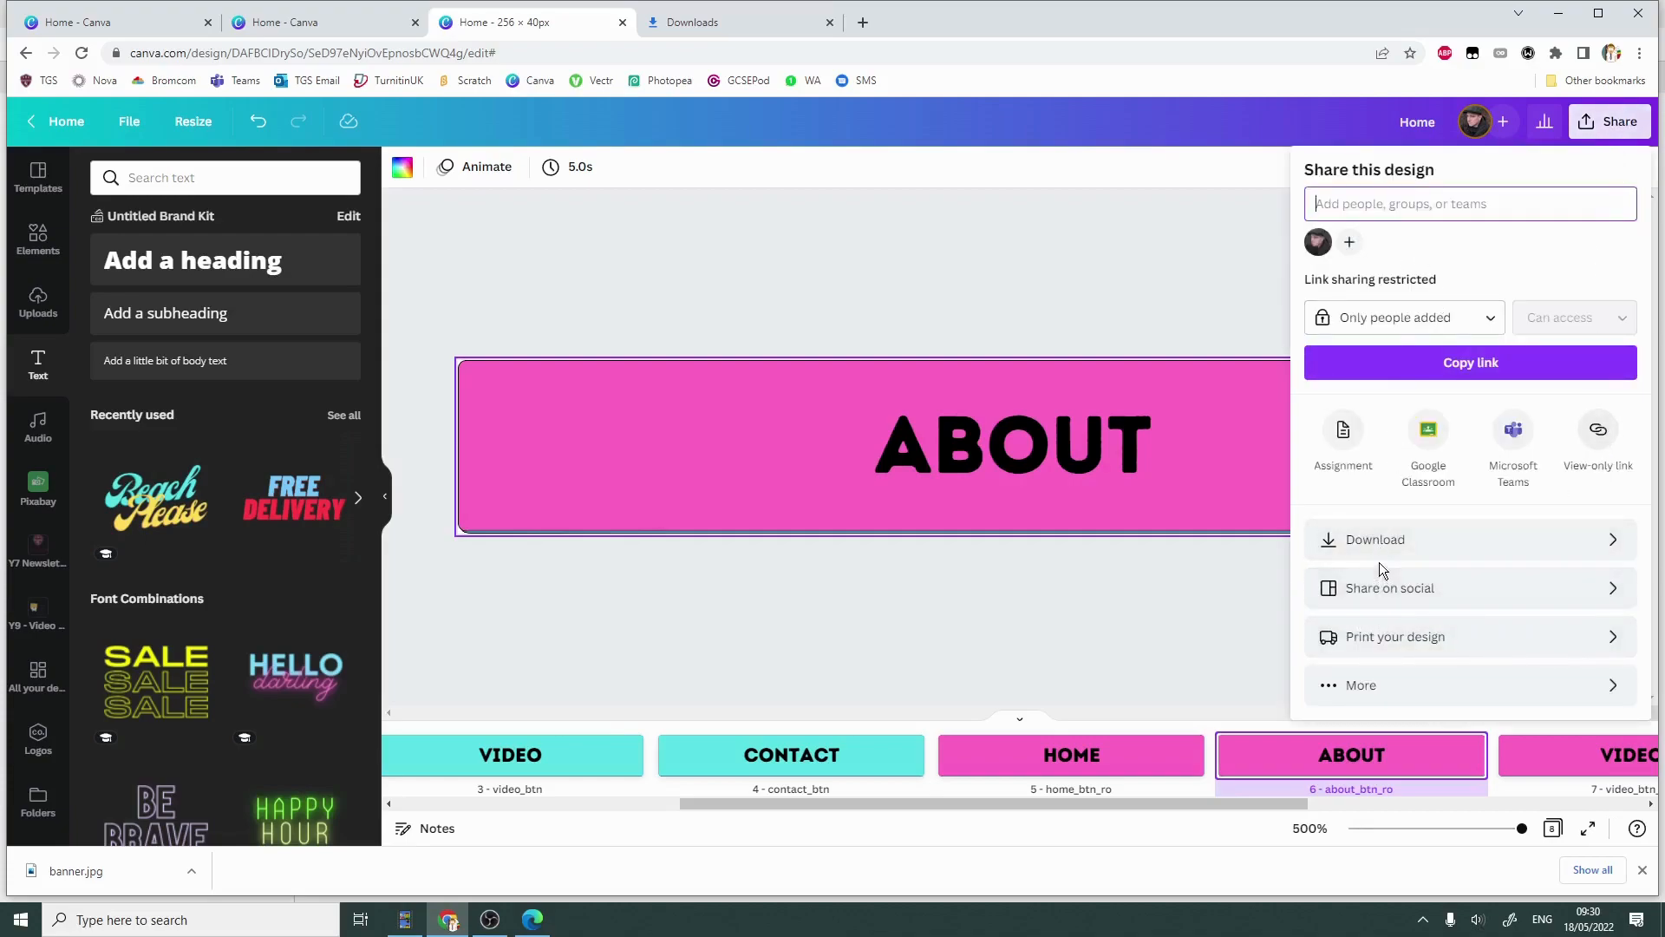
pyautogui.click(1388, 541)
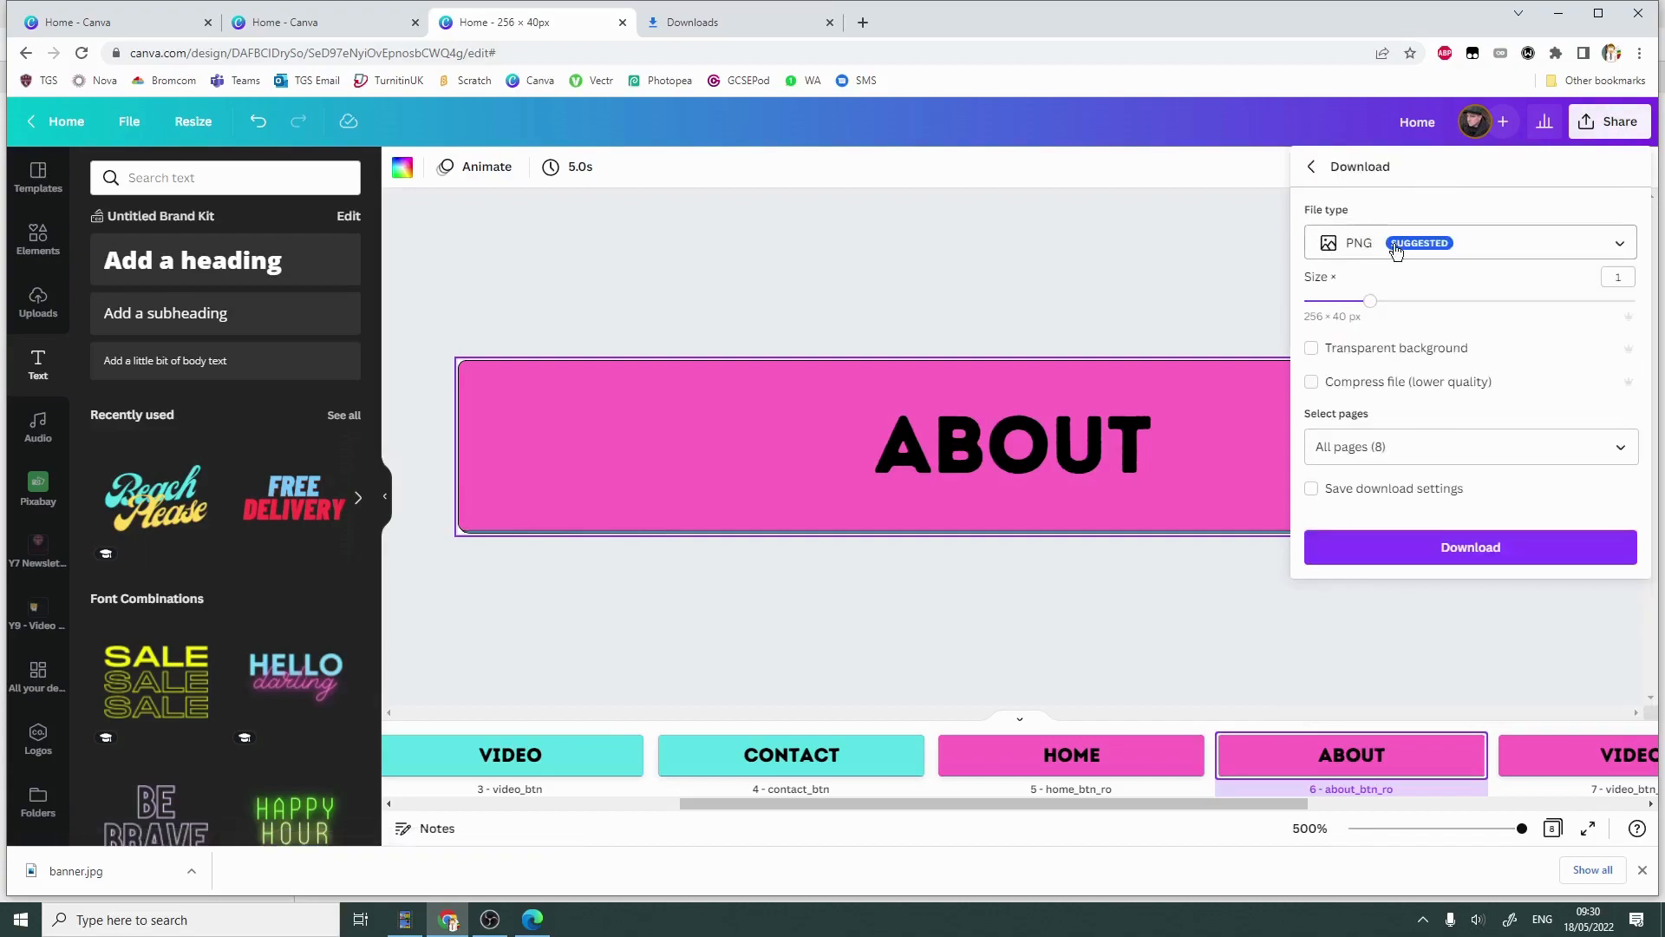
pyautogui.click(1318, 349)
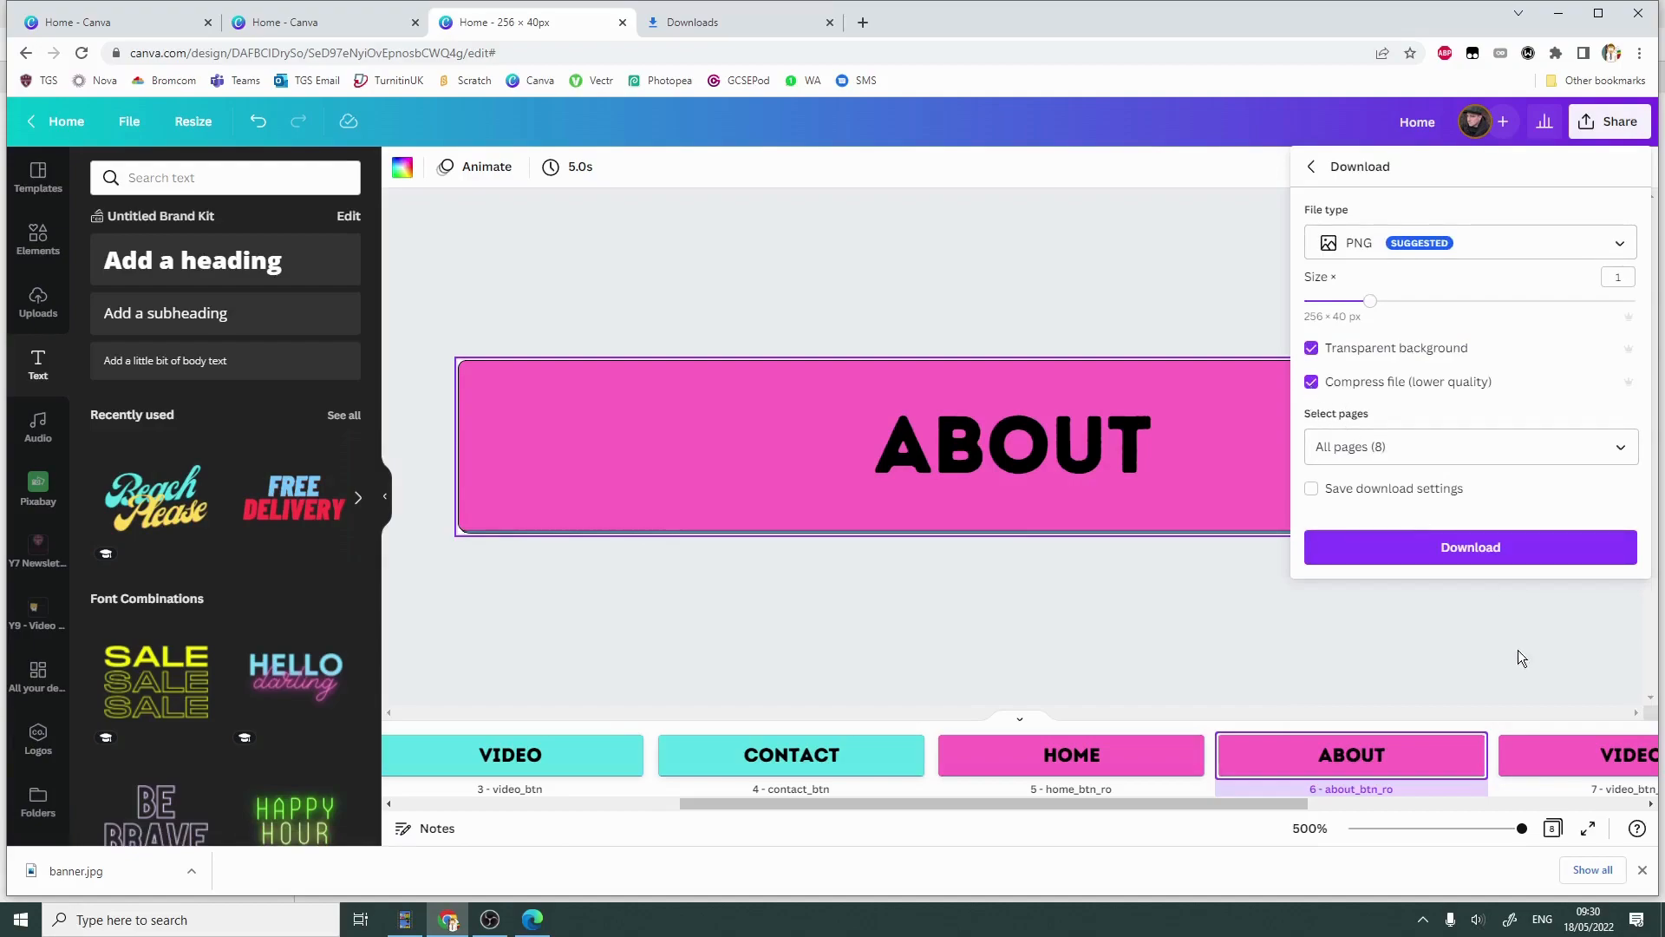
pyautogui.click(1481, 553)
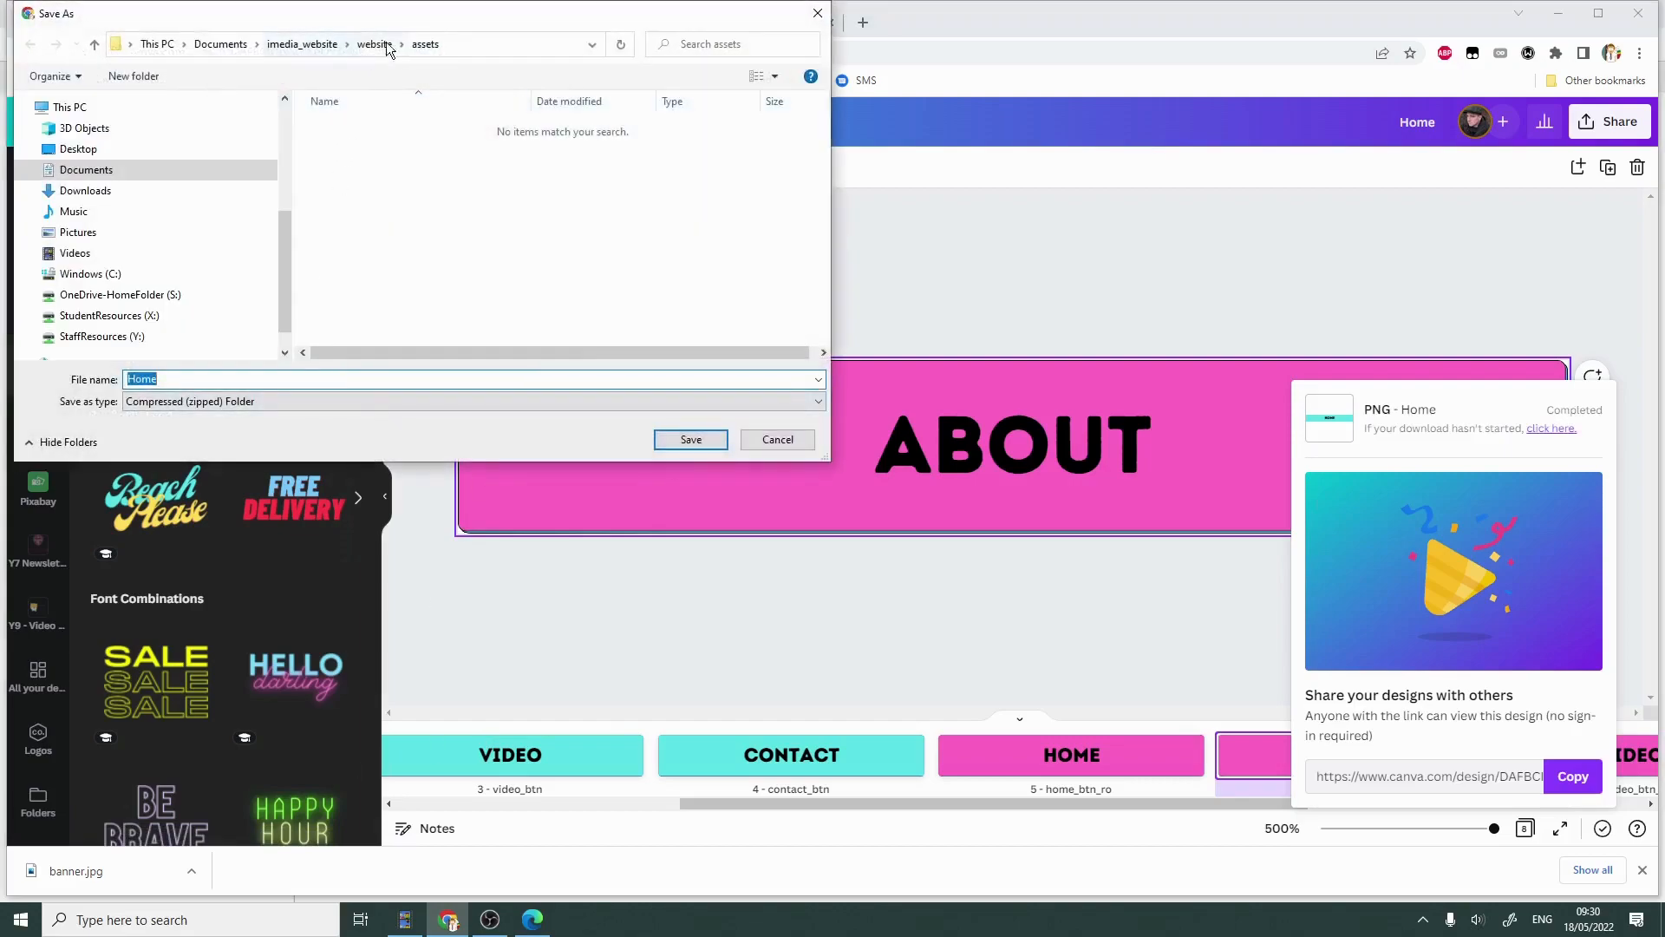
# Save the zipped download as buttons in the imedia_website > website > assets folder.
pyautogui.click(304, 44)
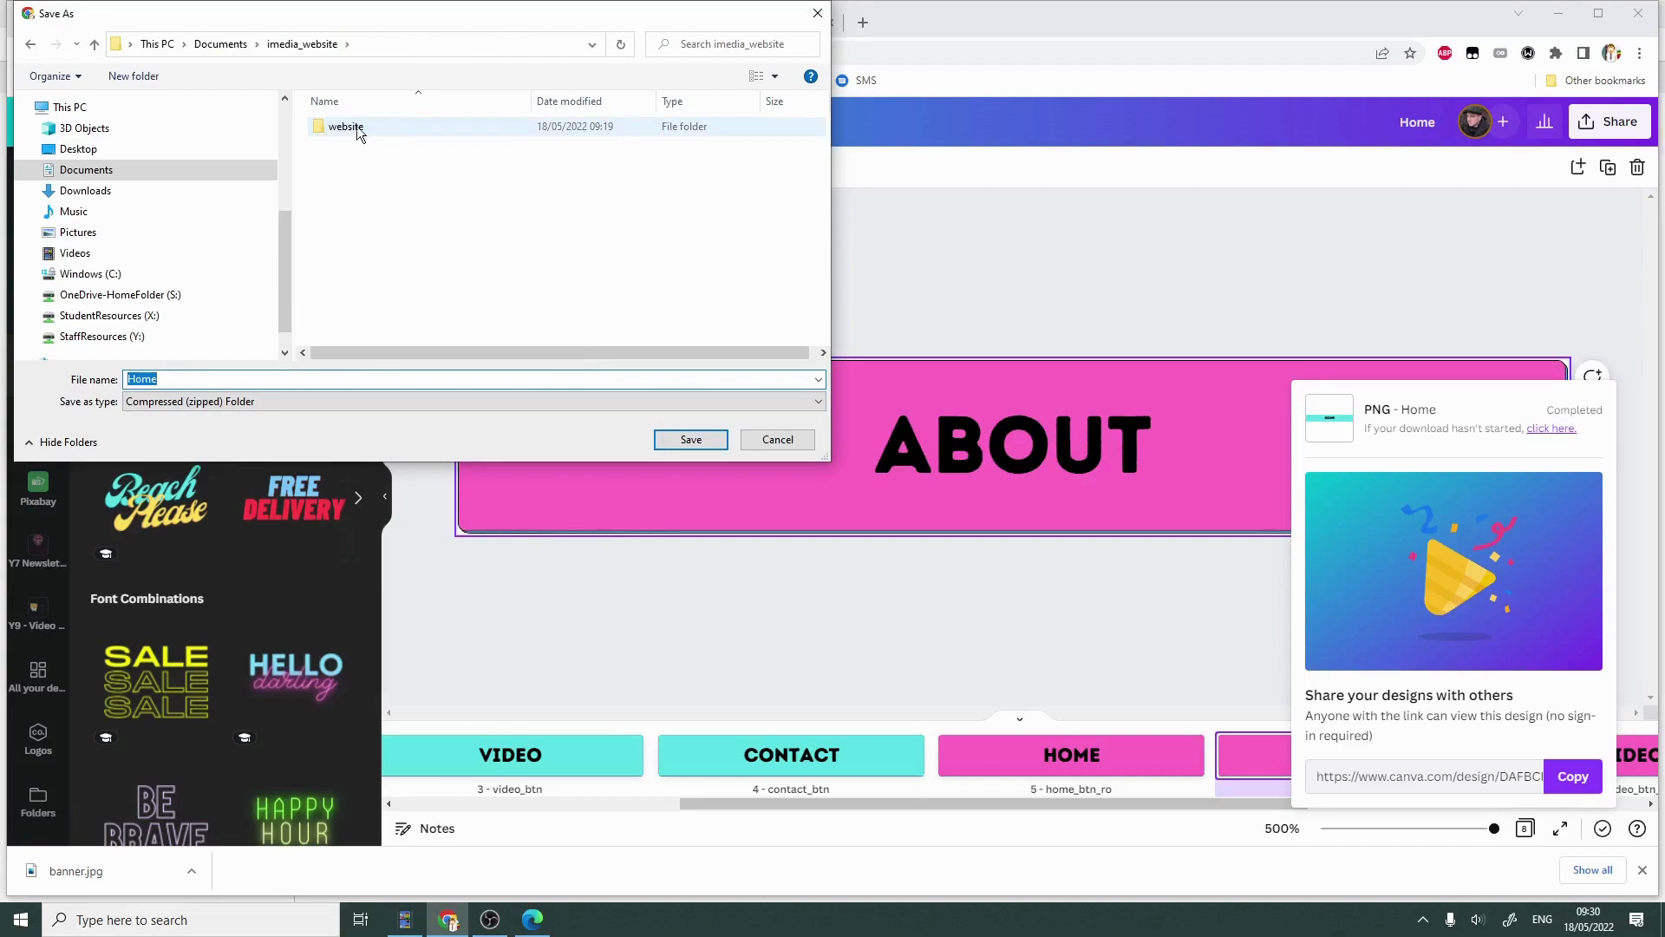
pyautogui.doubleClick(346, 126)
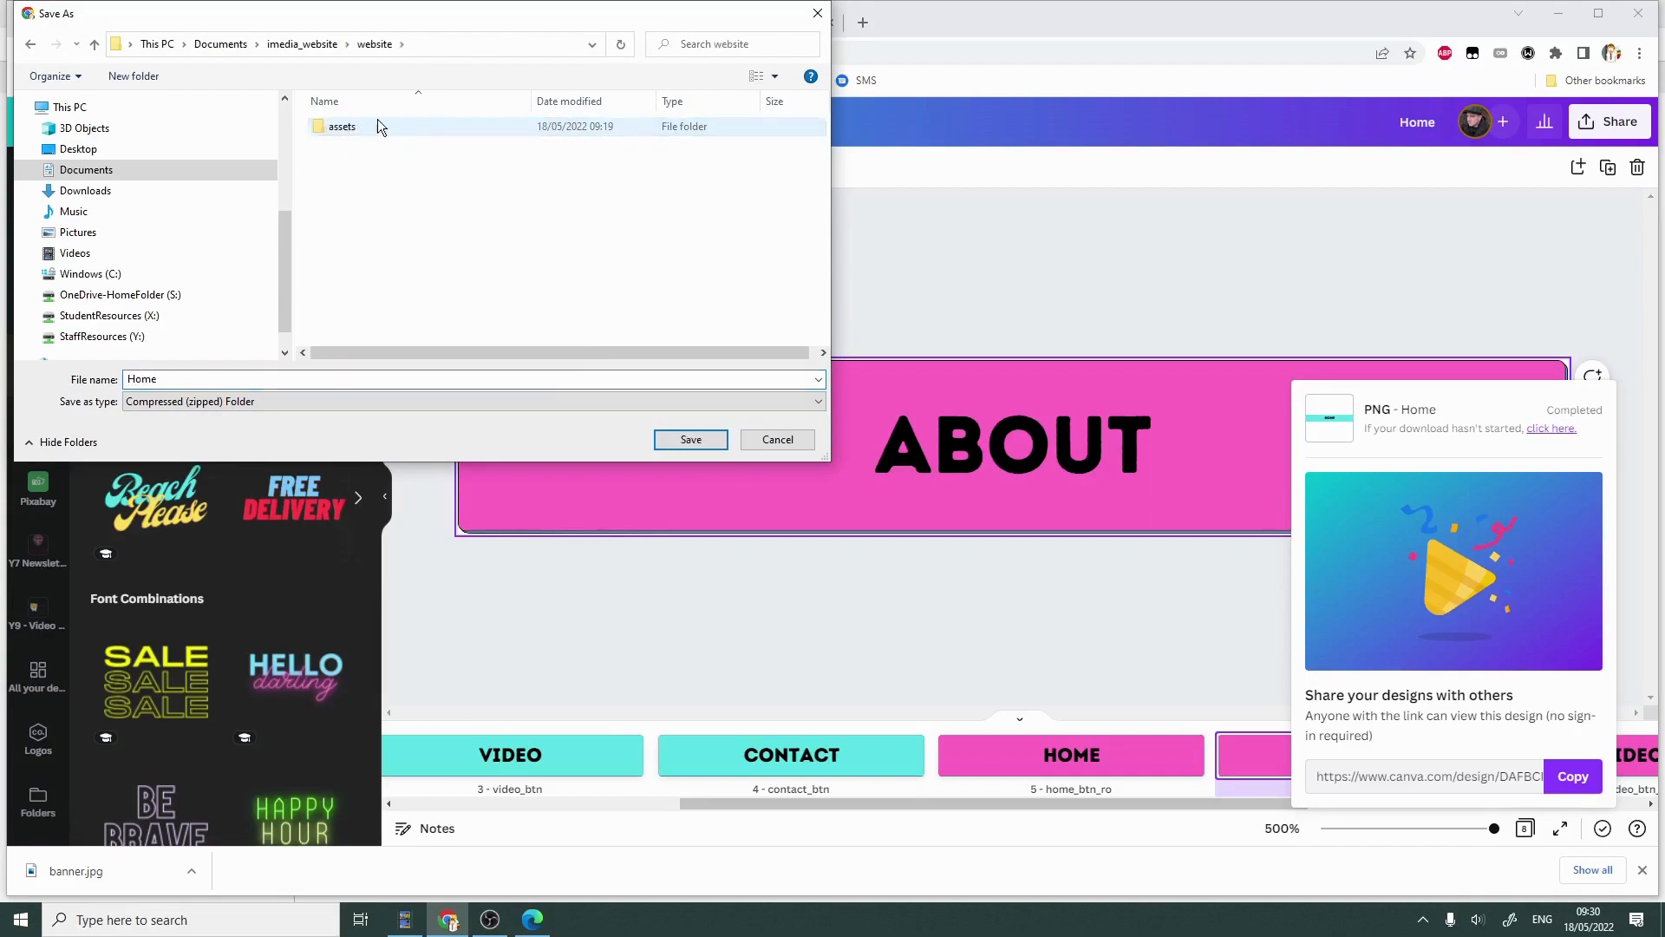
pyautogui.doubleClick(343, 128)
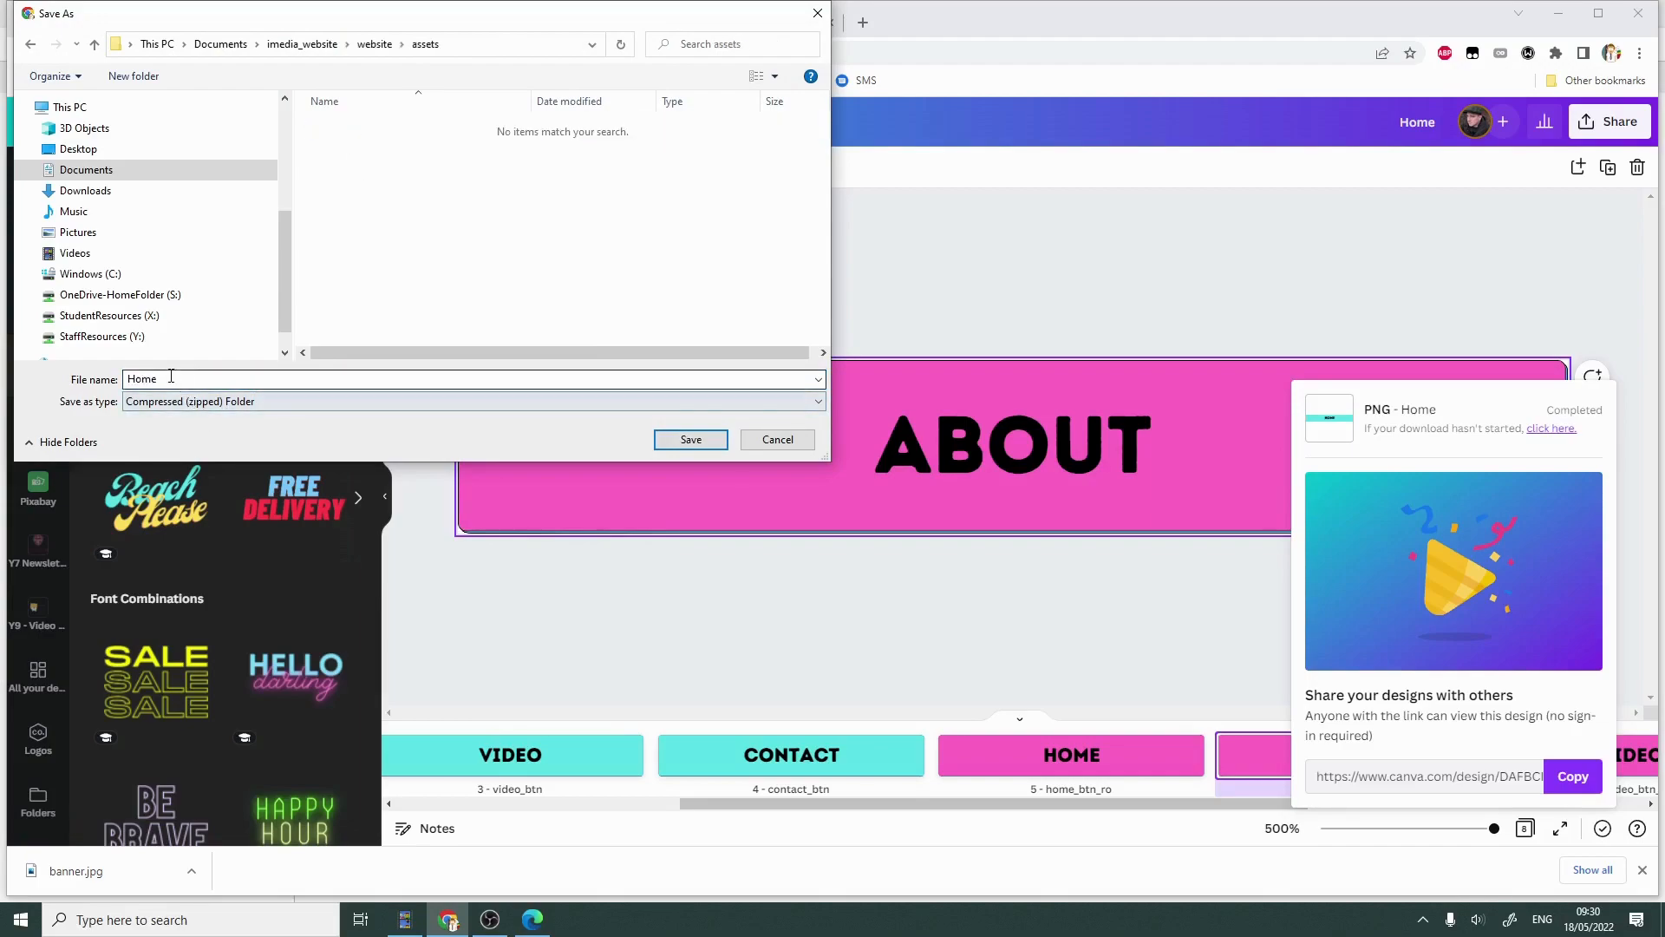
pyautogui.moveTo(171, 379); pyautogui.dragTo(85, 380)
pyautogui.write('buttons')
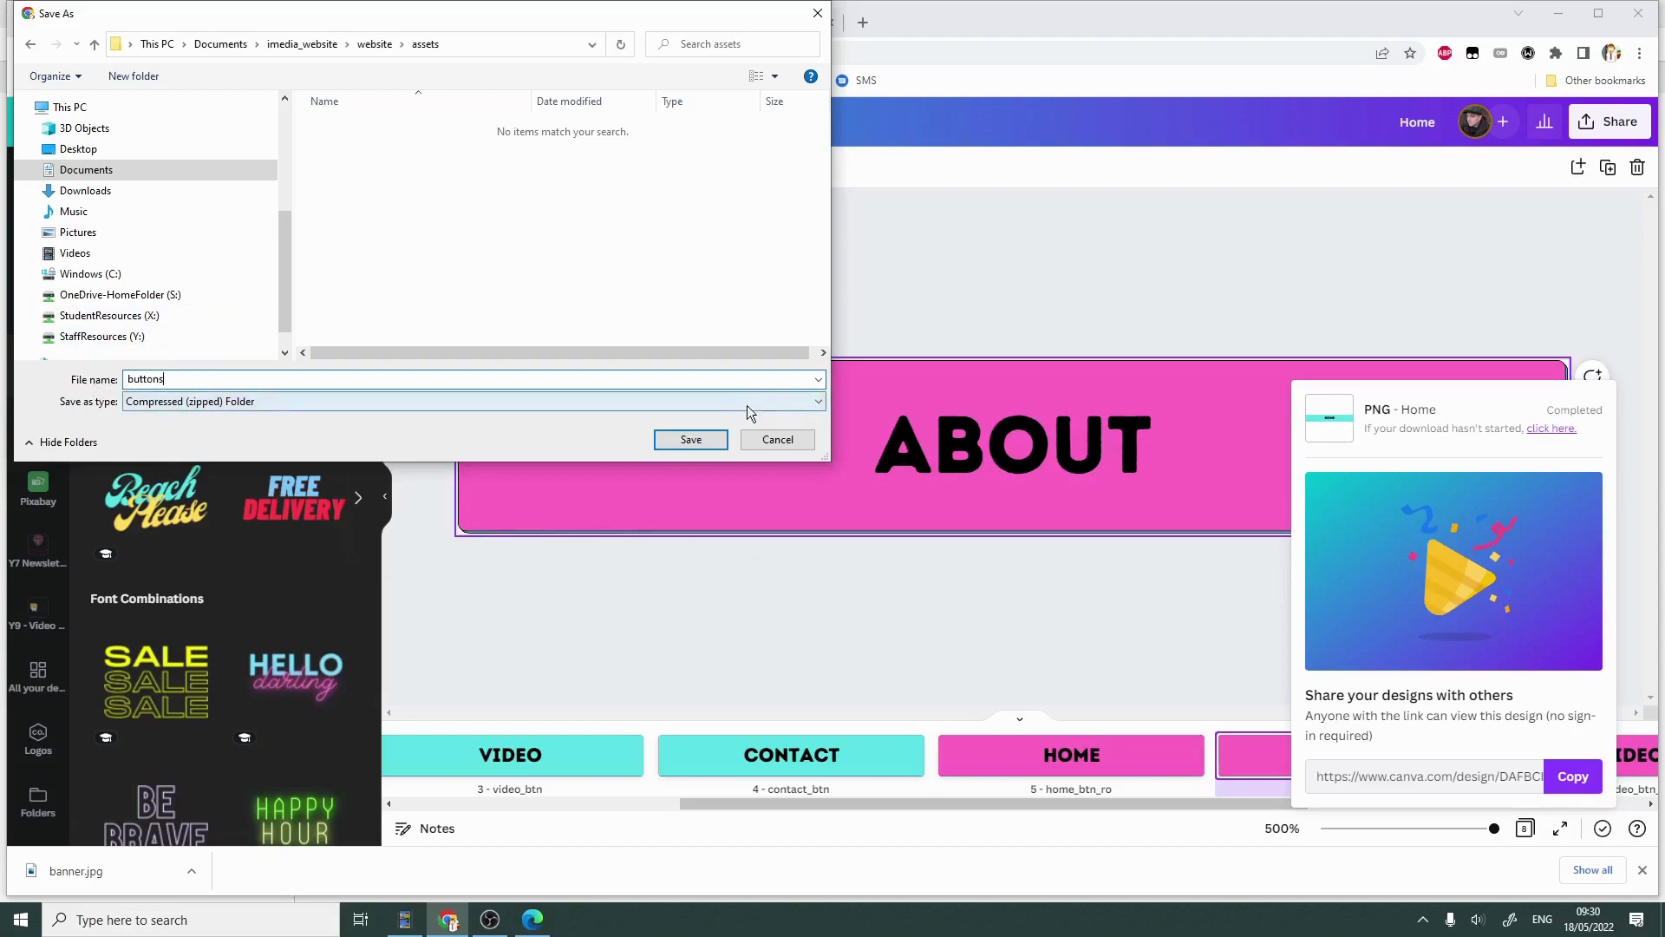
pyautogui.click(706, 444)
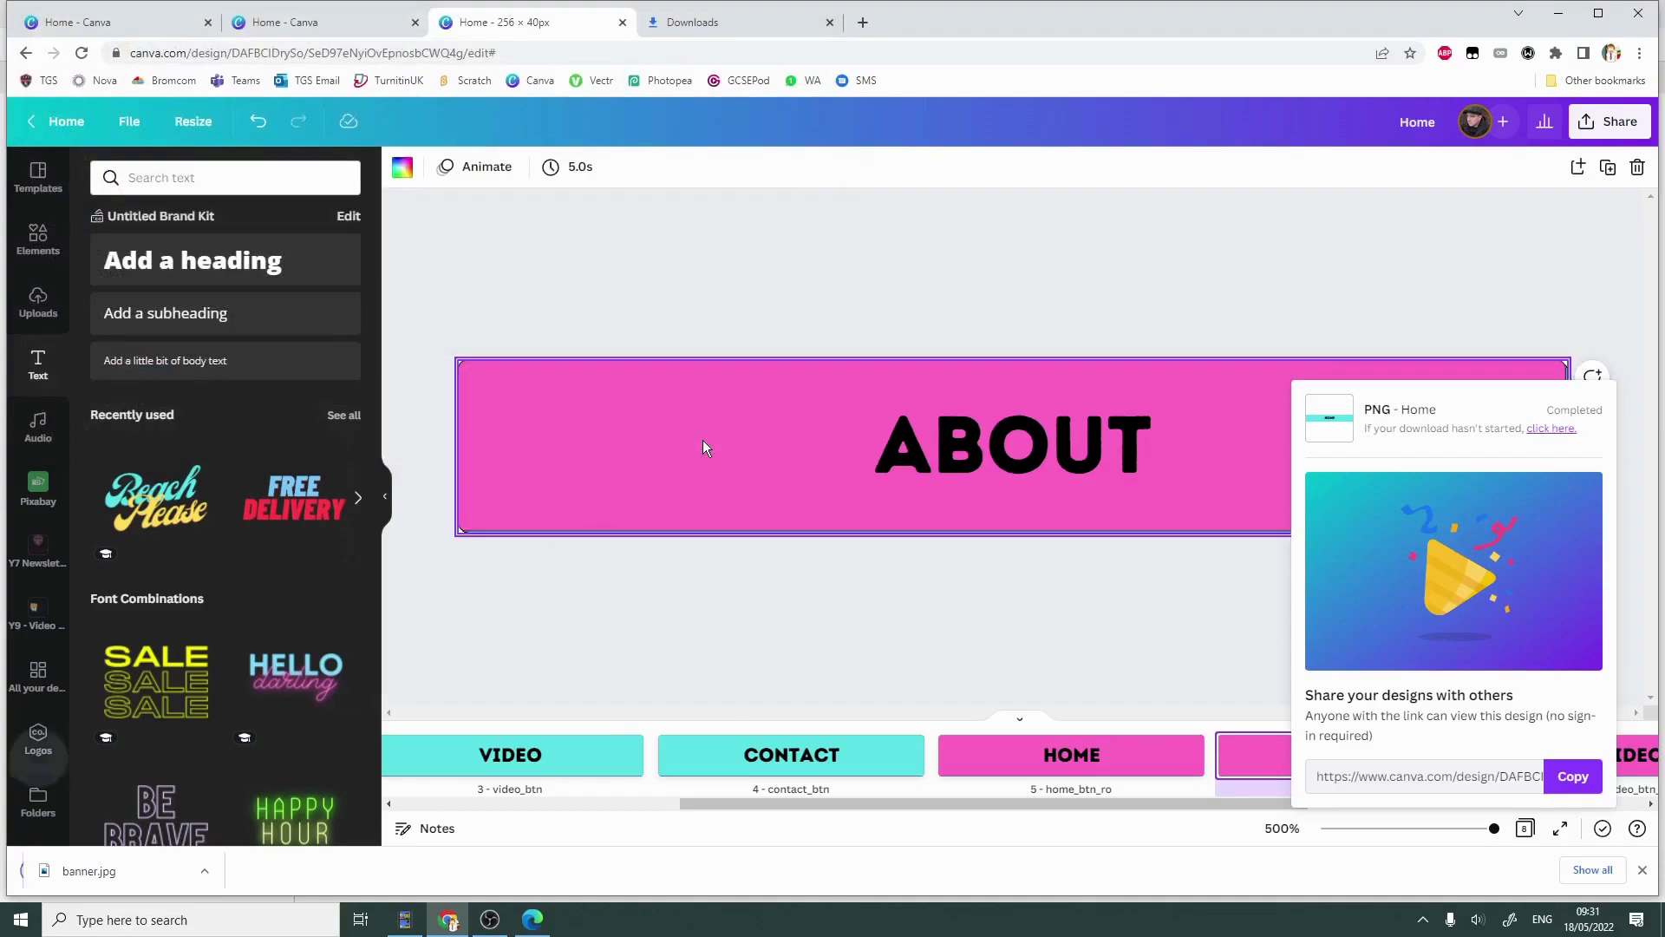
# Switch to File Explorer and open the assets folder inside Documents > imedia_website > website.
pyautogui.click(1559, 13)
pyautogui.click(1662, 915)
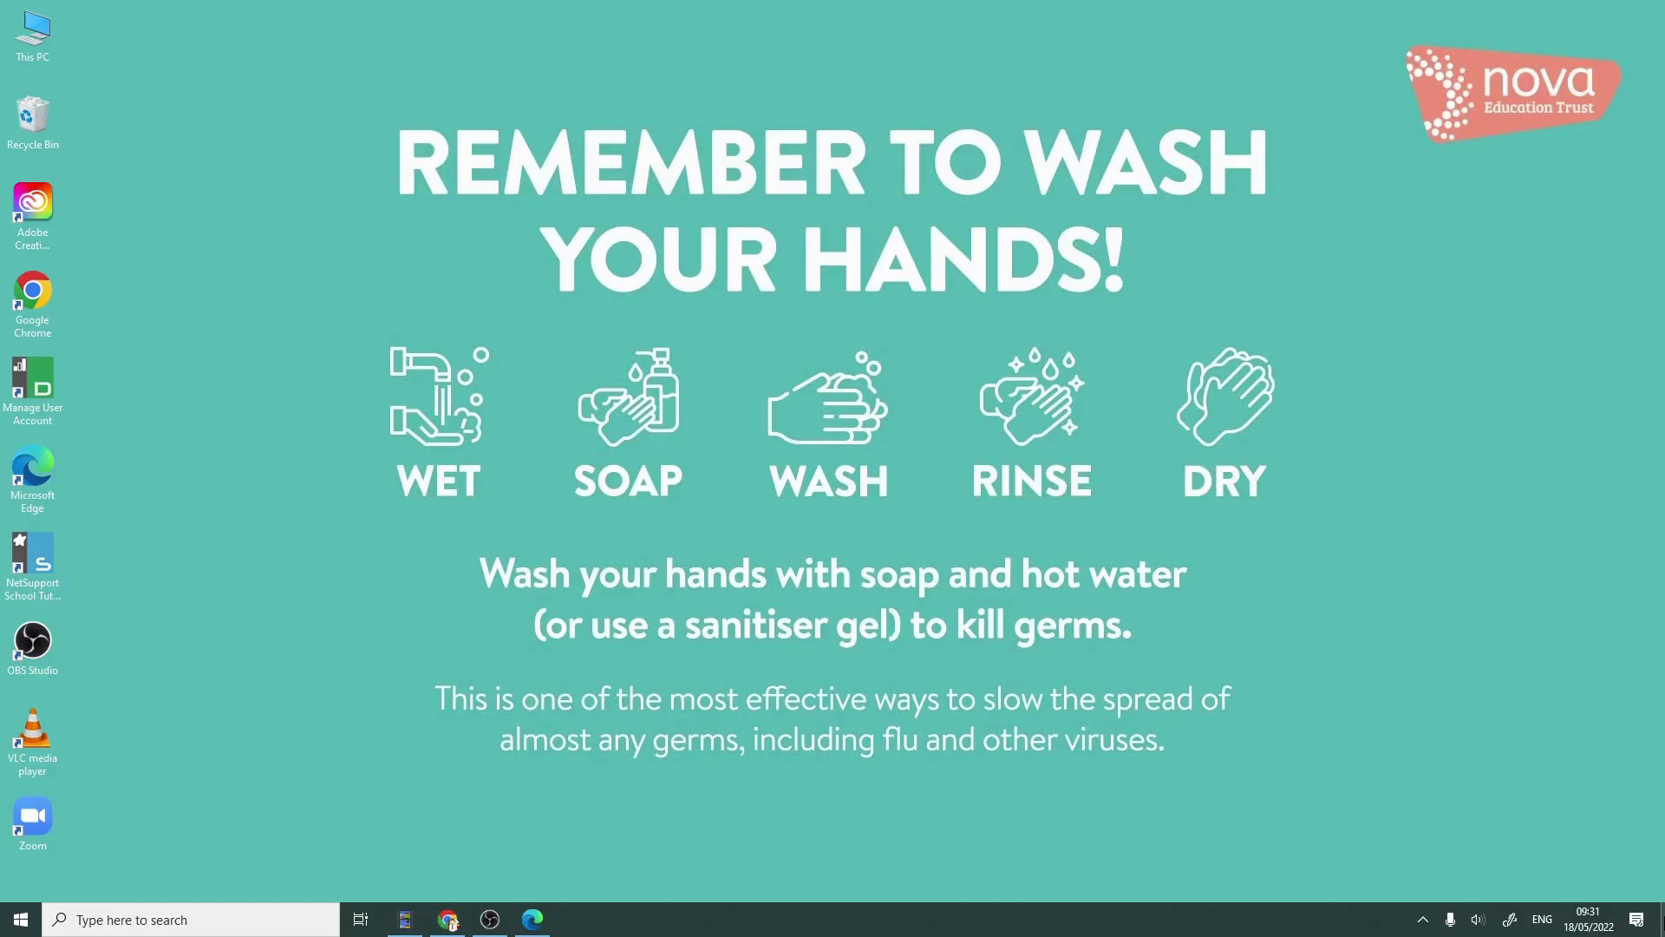
pyautogui.doubleClick(34, 39)
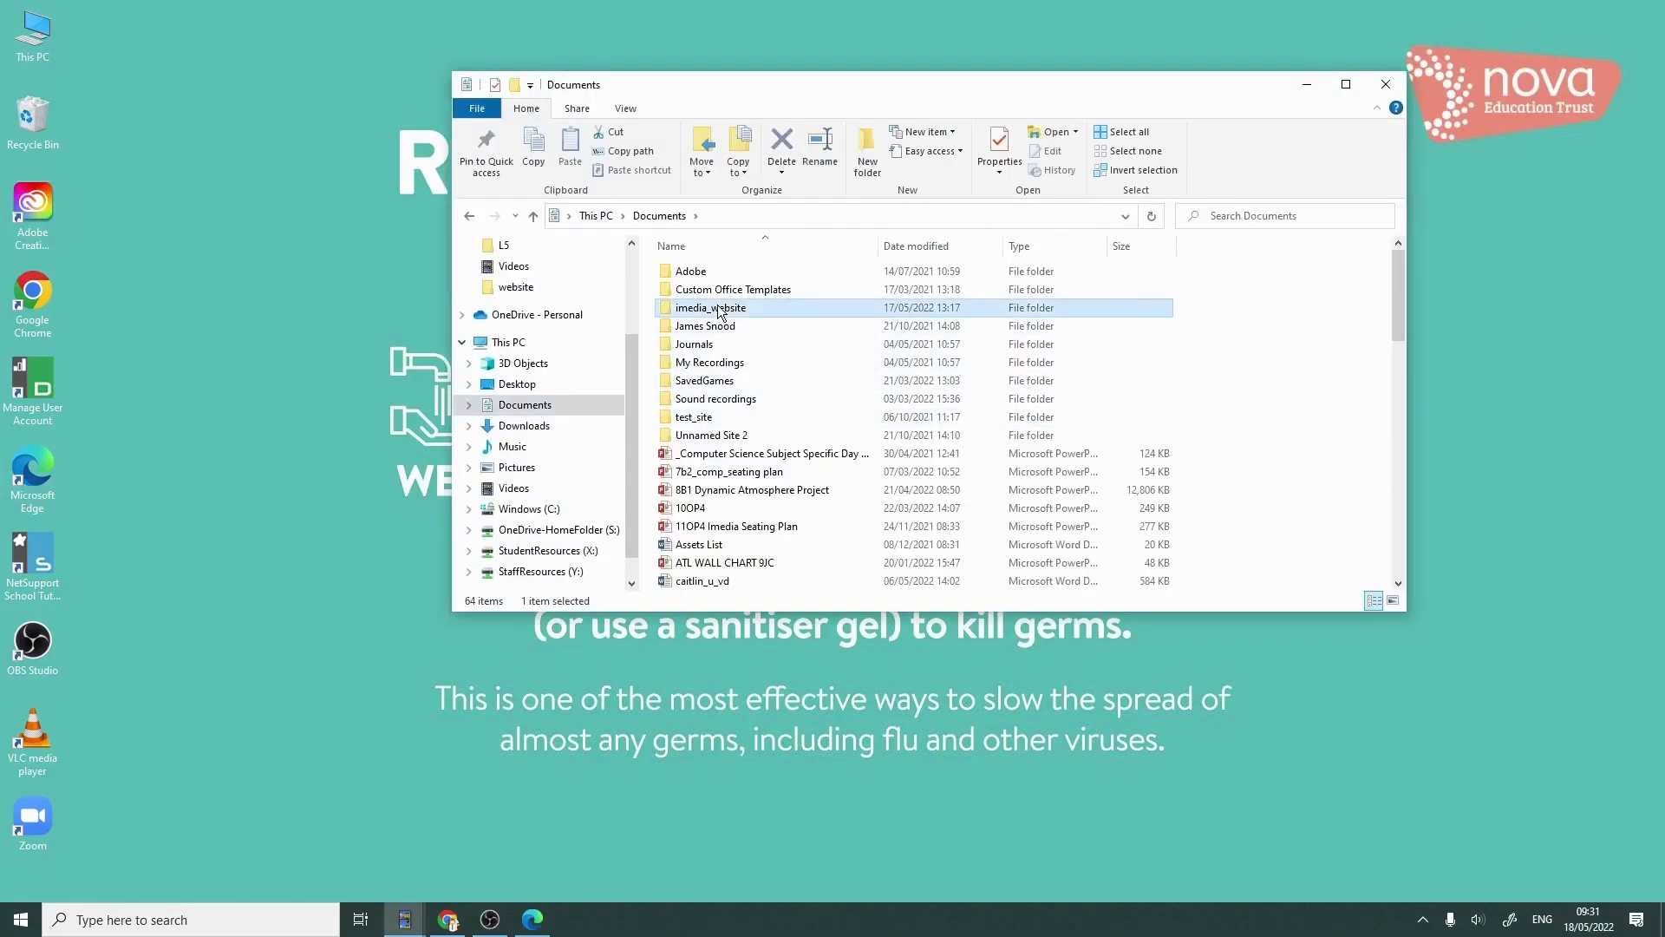
pyautogui.doubleClick(713, 307)
pyautogui.click(699, 277)
pyautogui.doubleClick(699, 280)
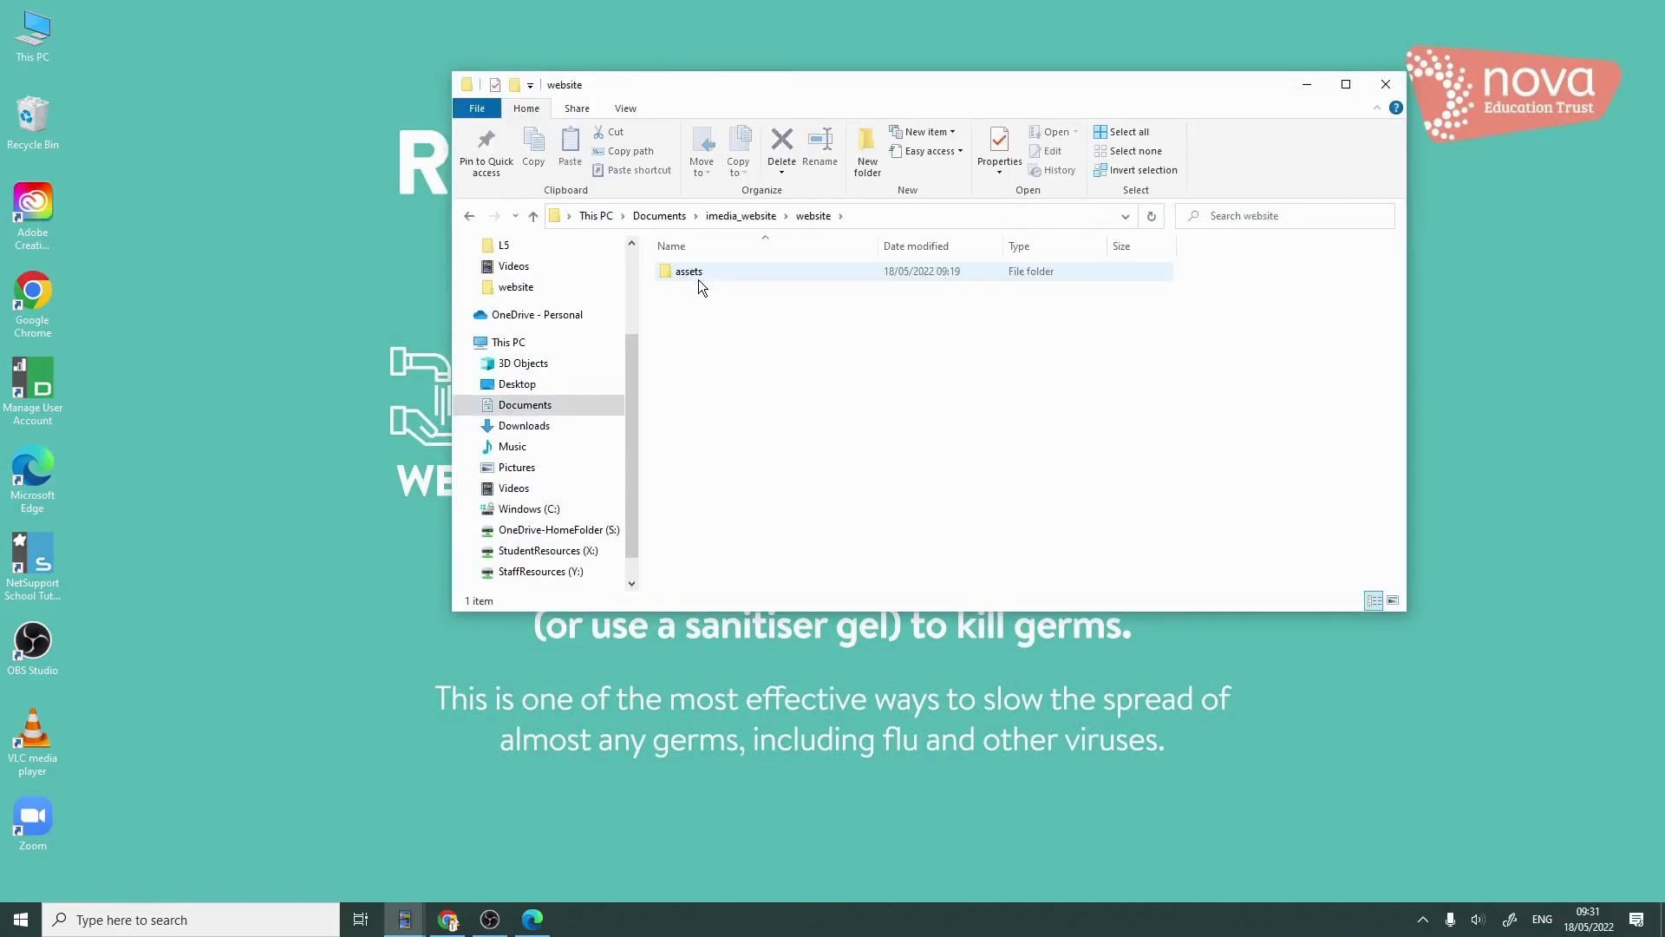
pyautogui.doubleClick(687, 269)
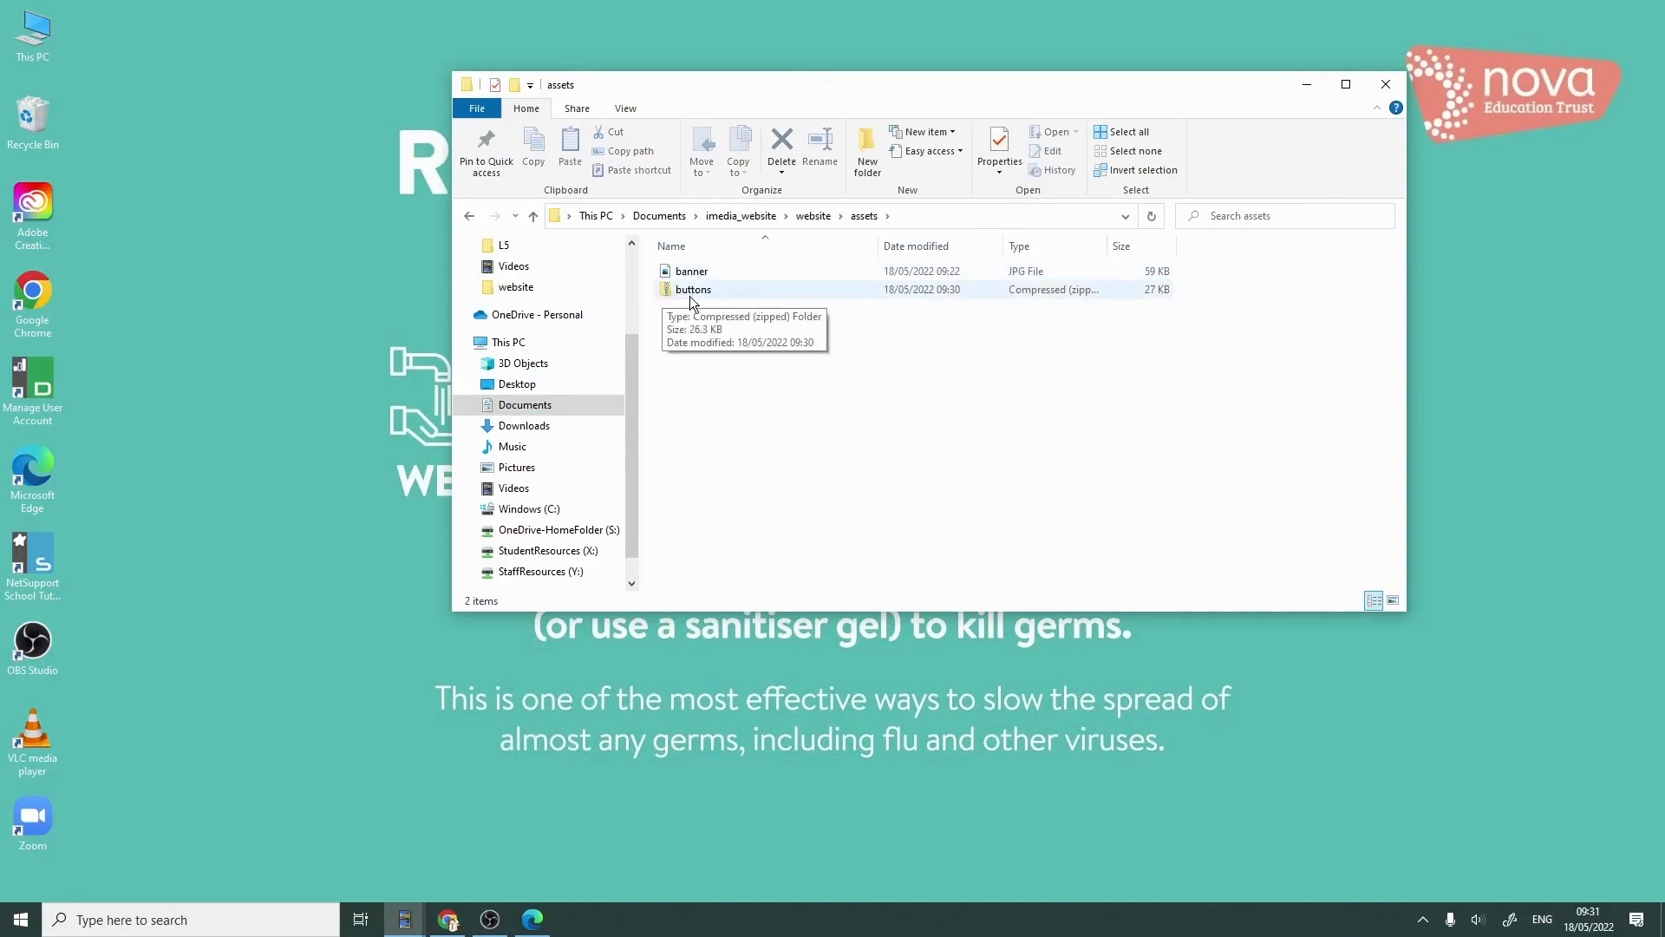
# Extract all files from the buttons zip into a buttons folder inside assets.
pyautogui.doubleClick(691, 290)
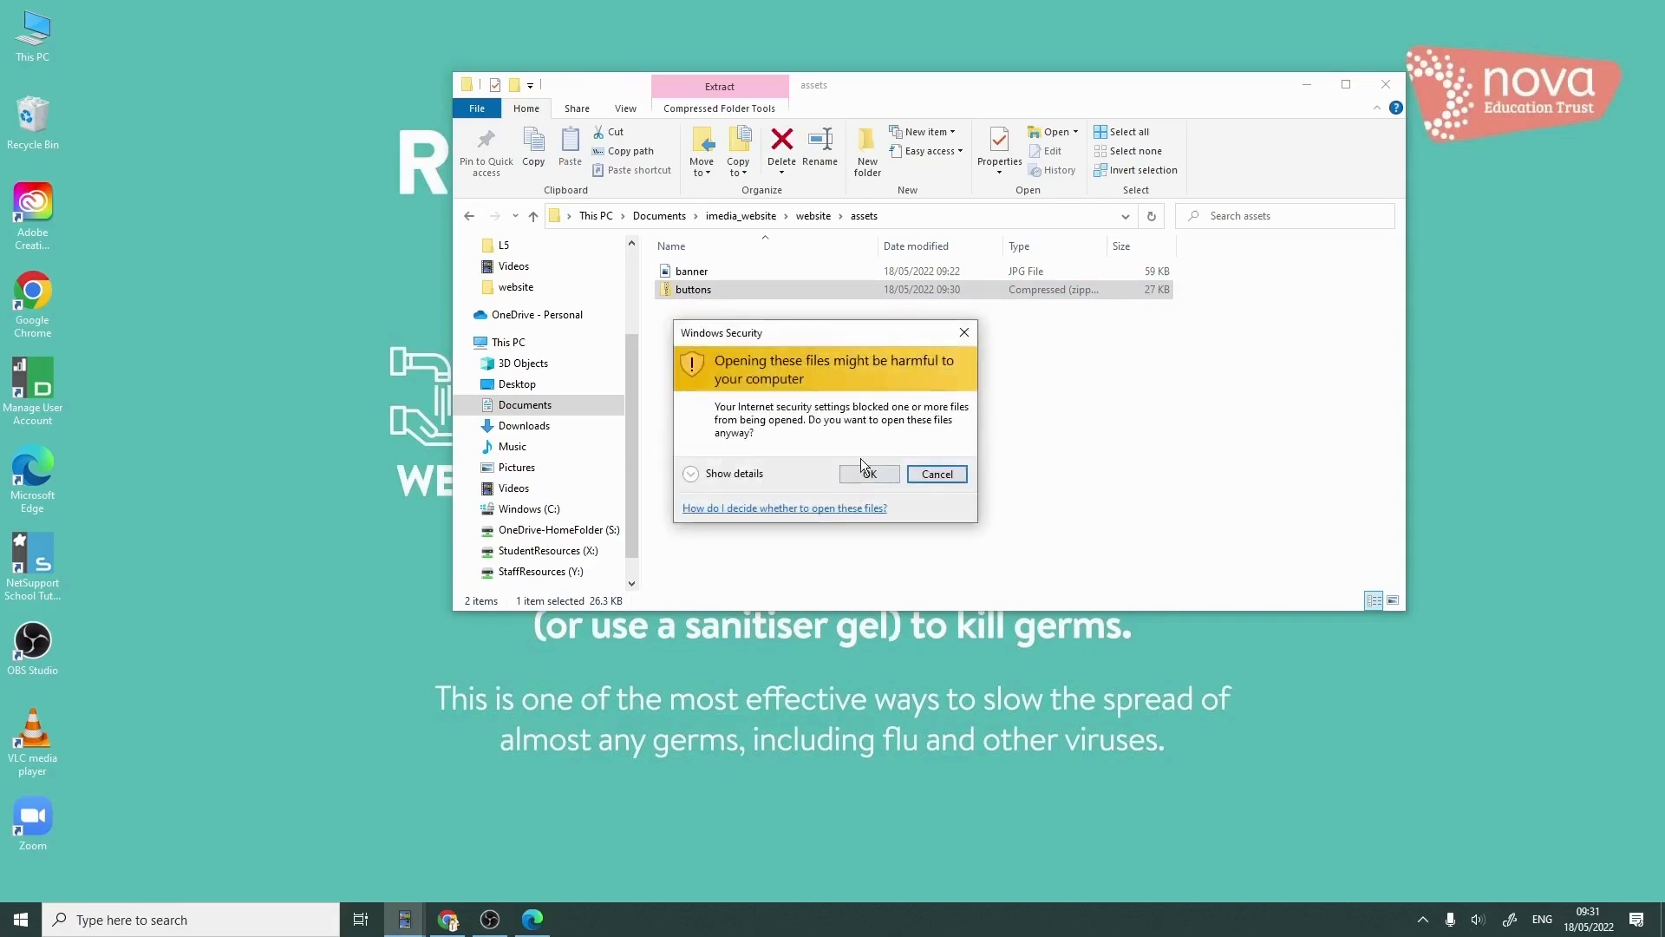
pyautogui.click(871, 473)
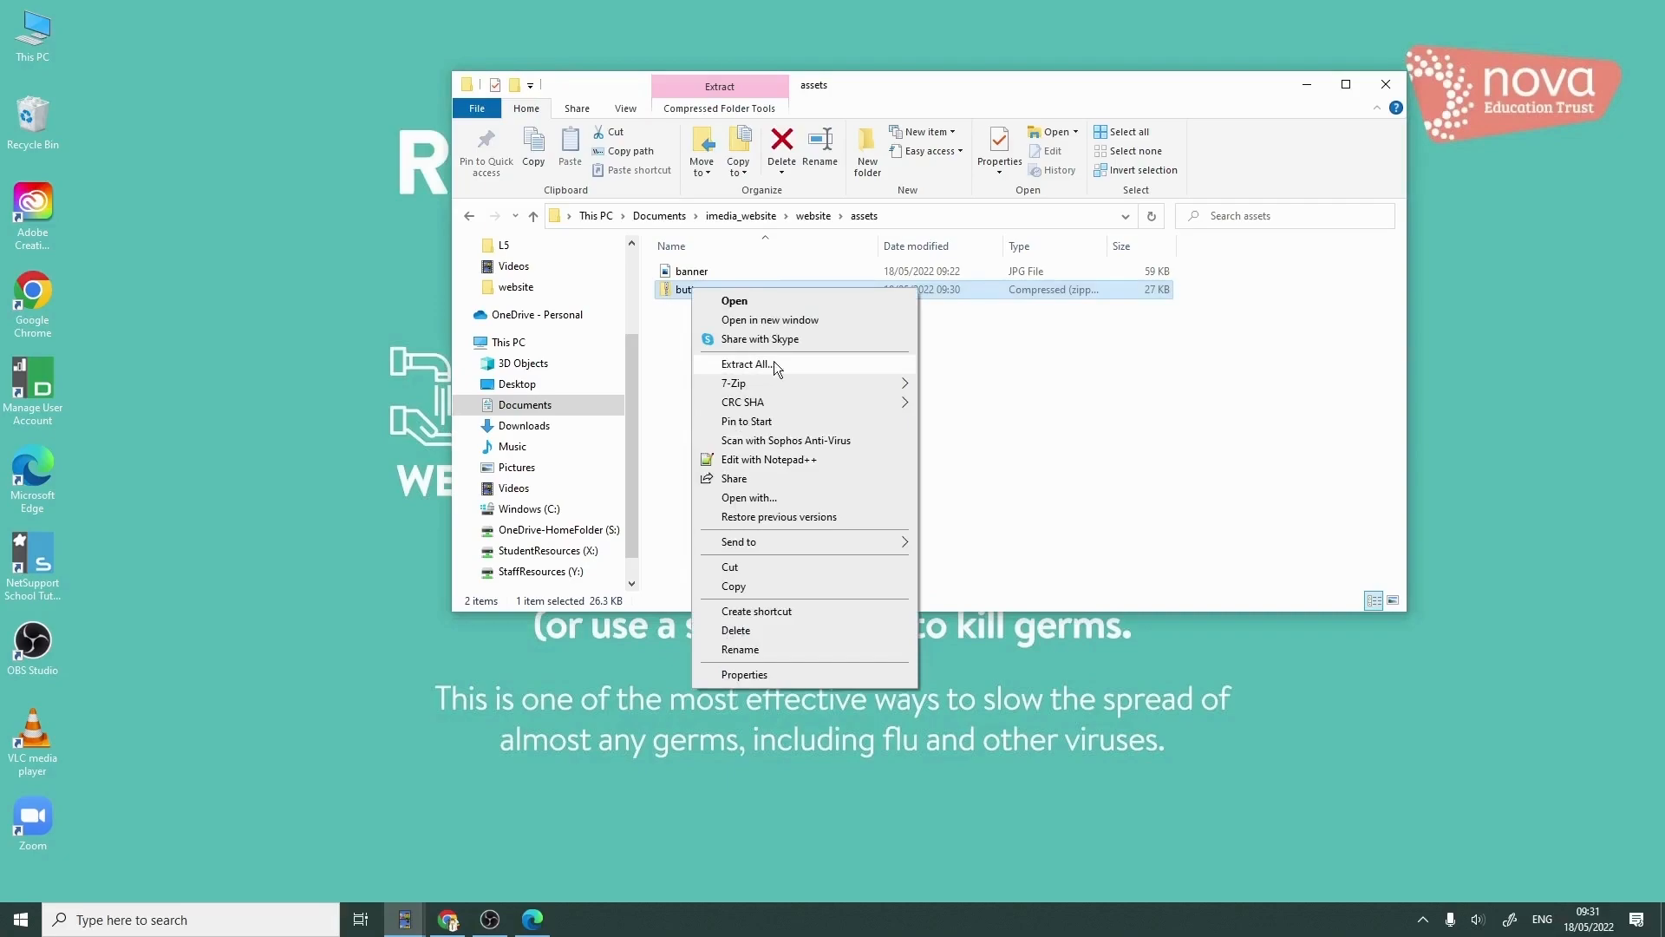
pyautogui.click(804, 365)
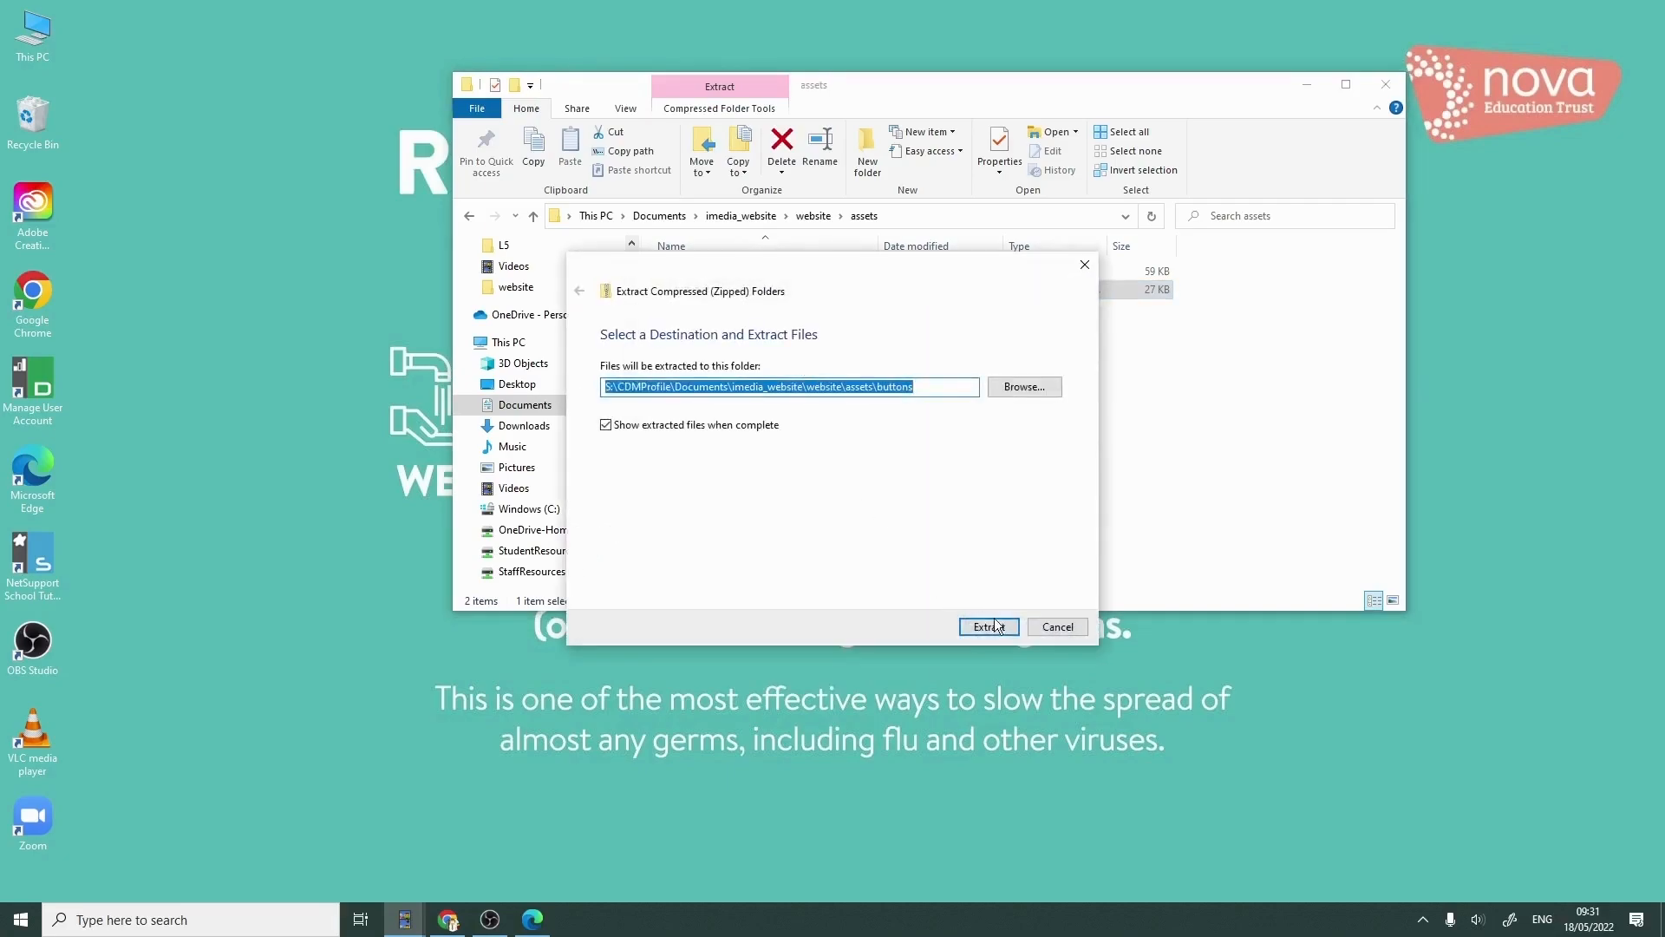
pyautogui.click(996, 627)
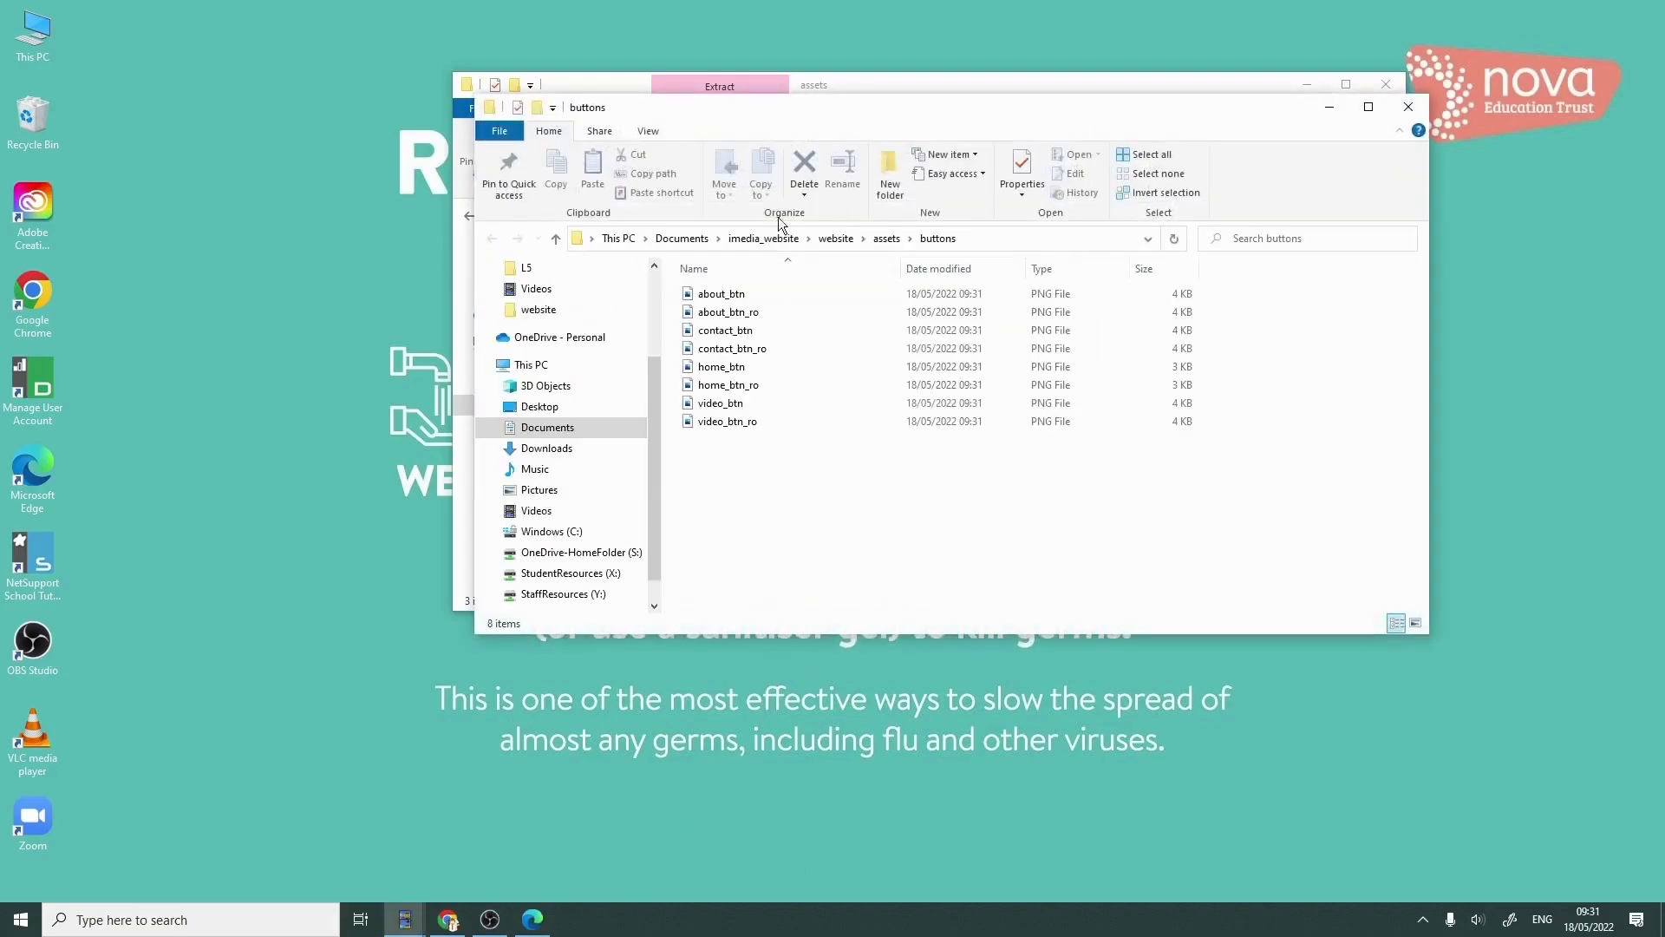
# Display the extracted button images as large icons, and return to the assets folder window.
pyautogui.click(648, 130)
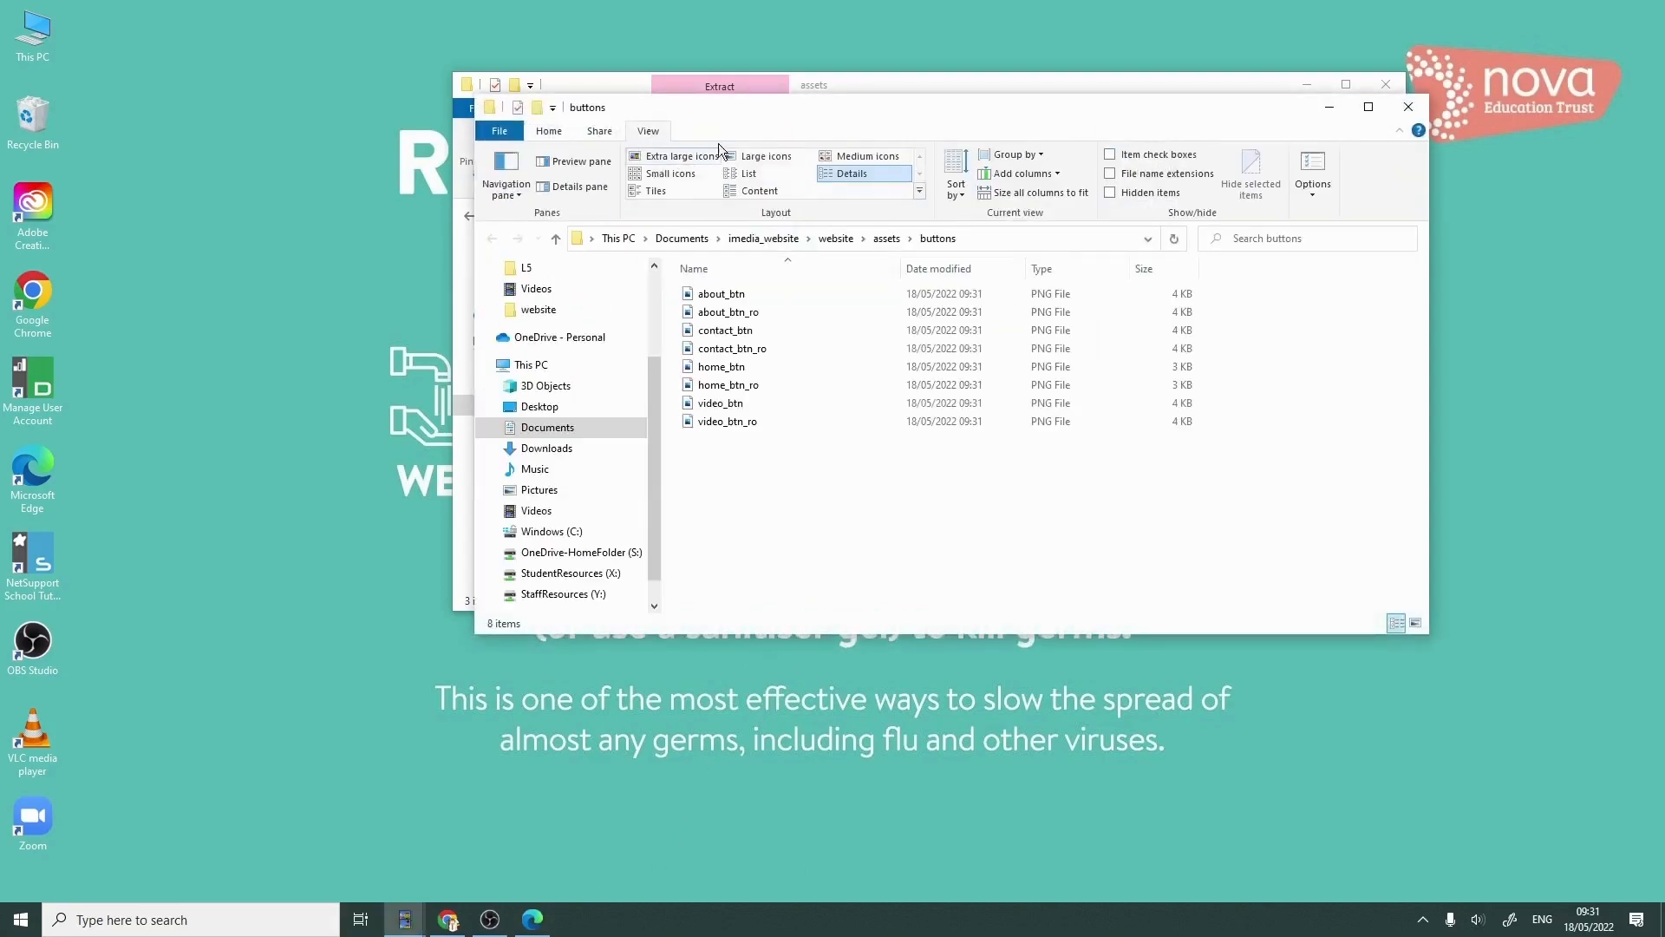
pyautogui.click(774, 159)
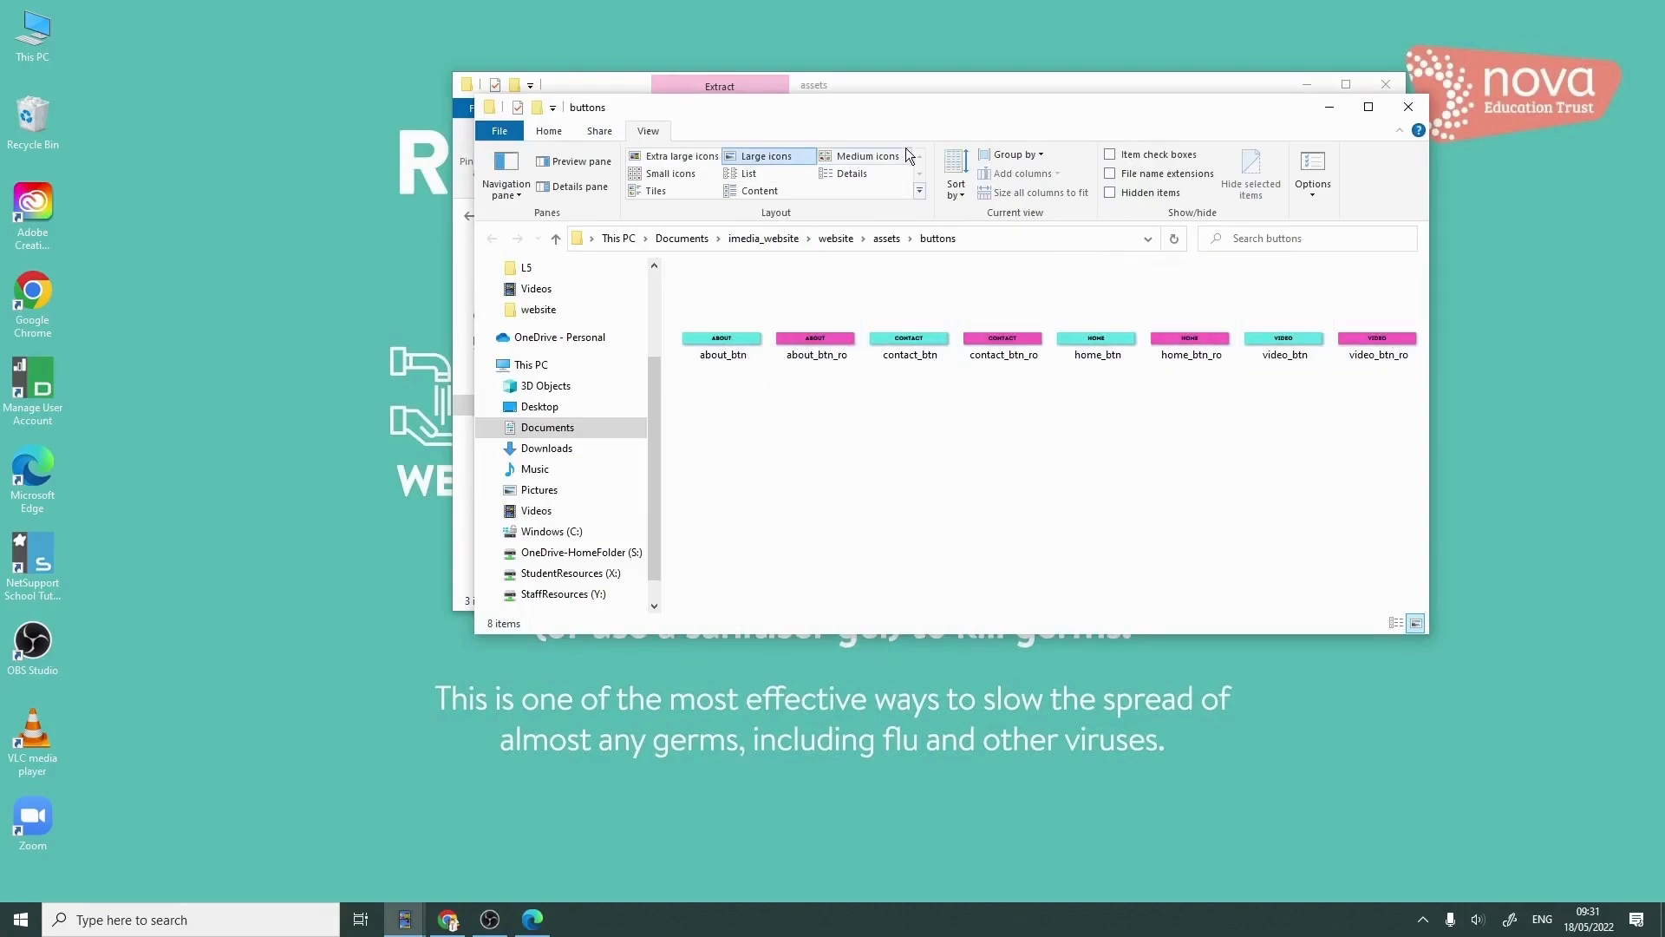
pyautogui.click(924, 79)
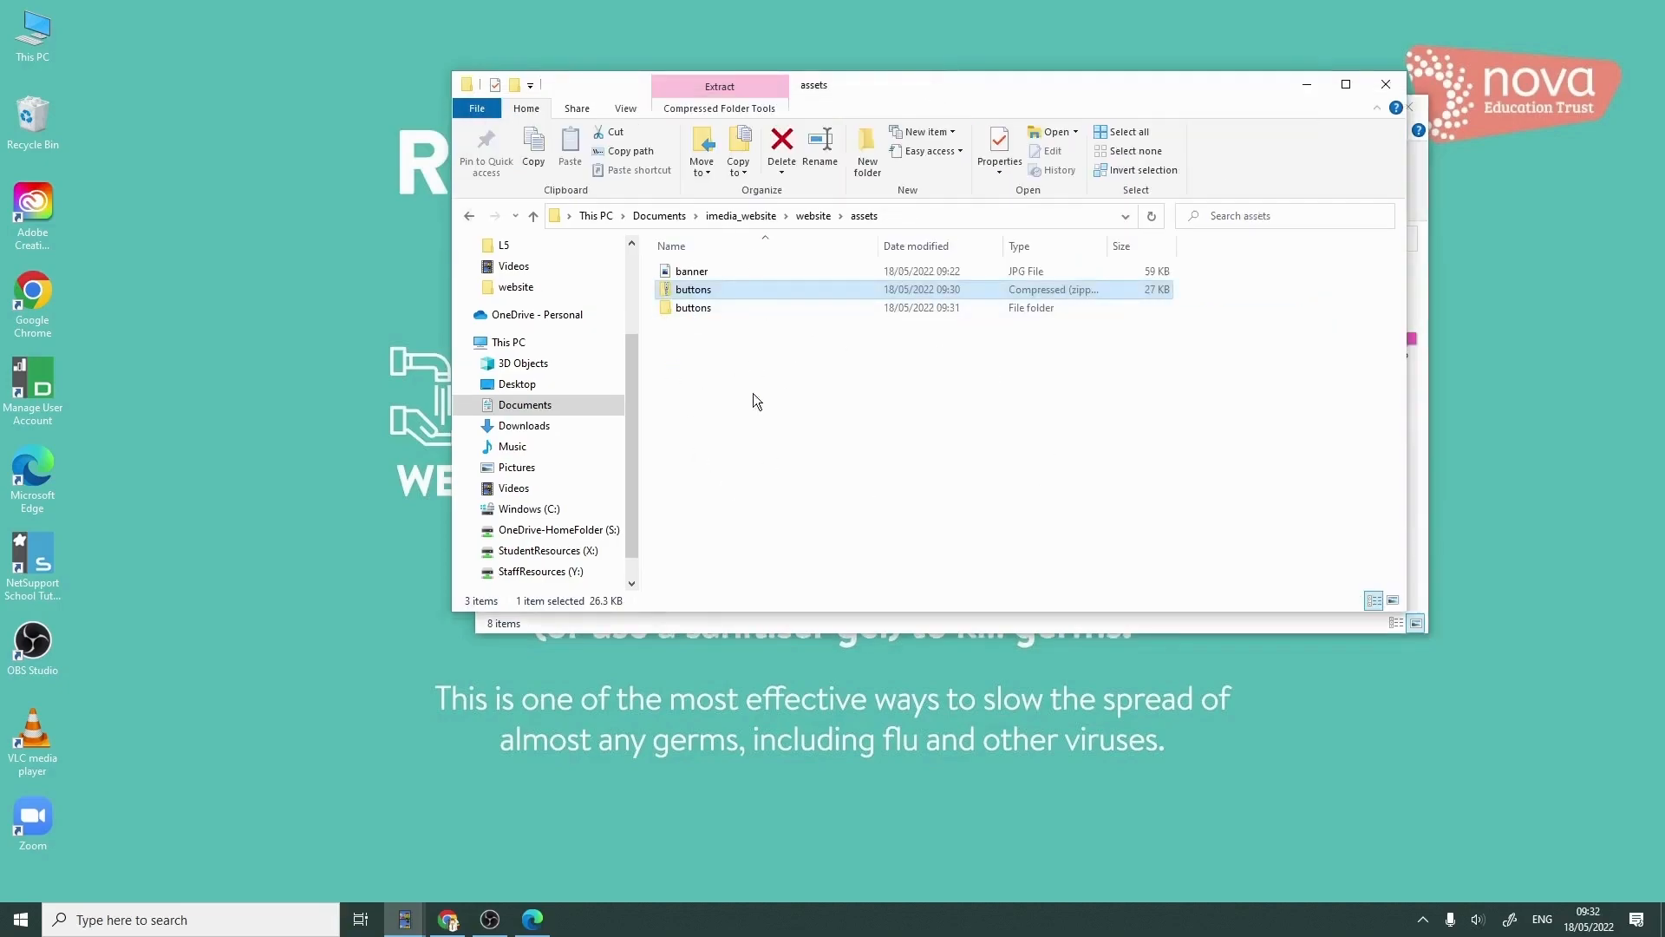